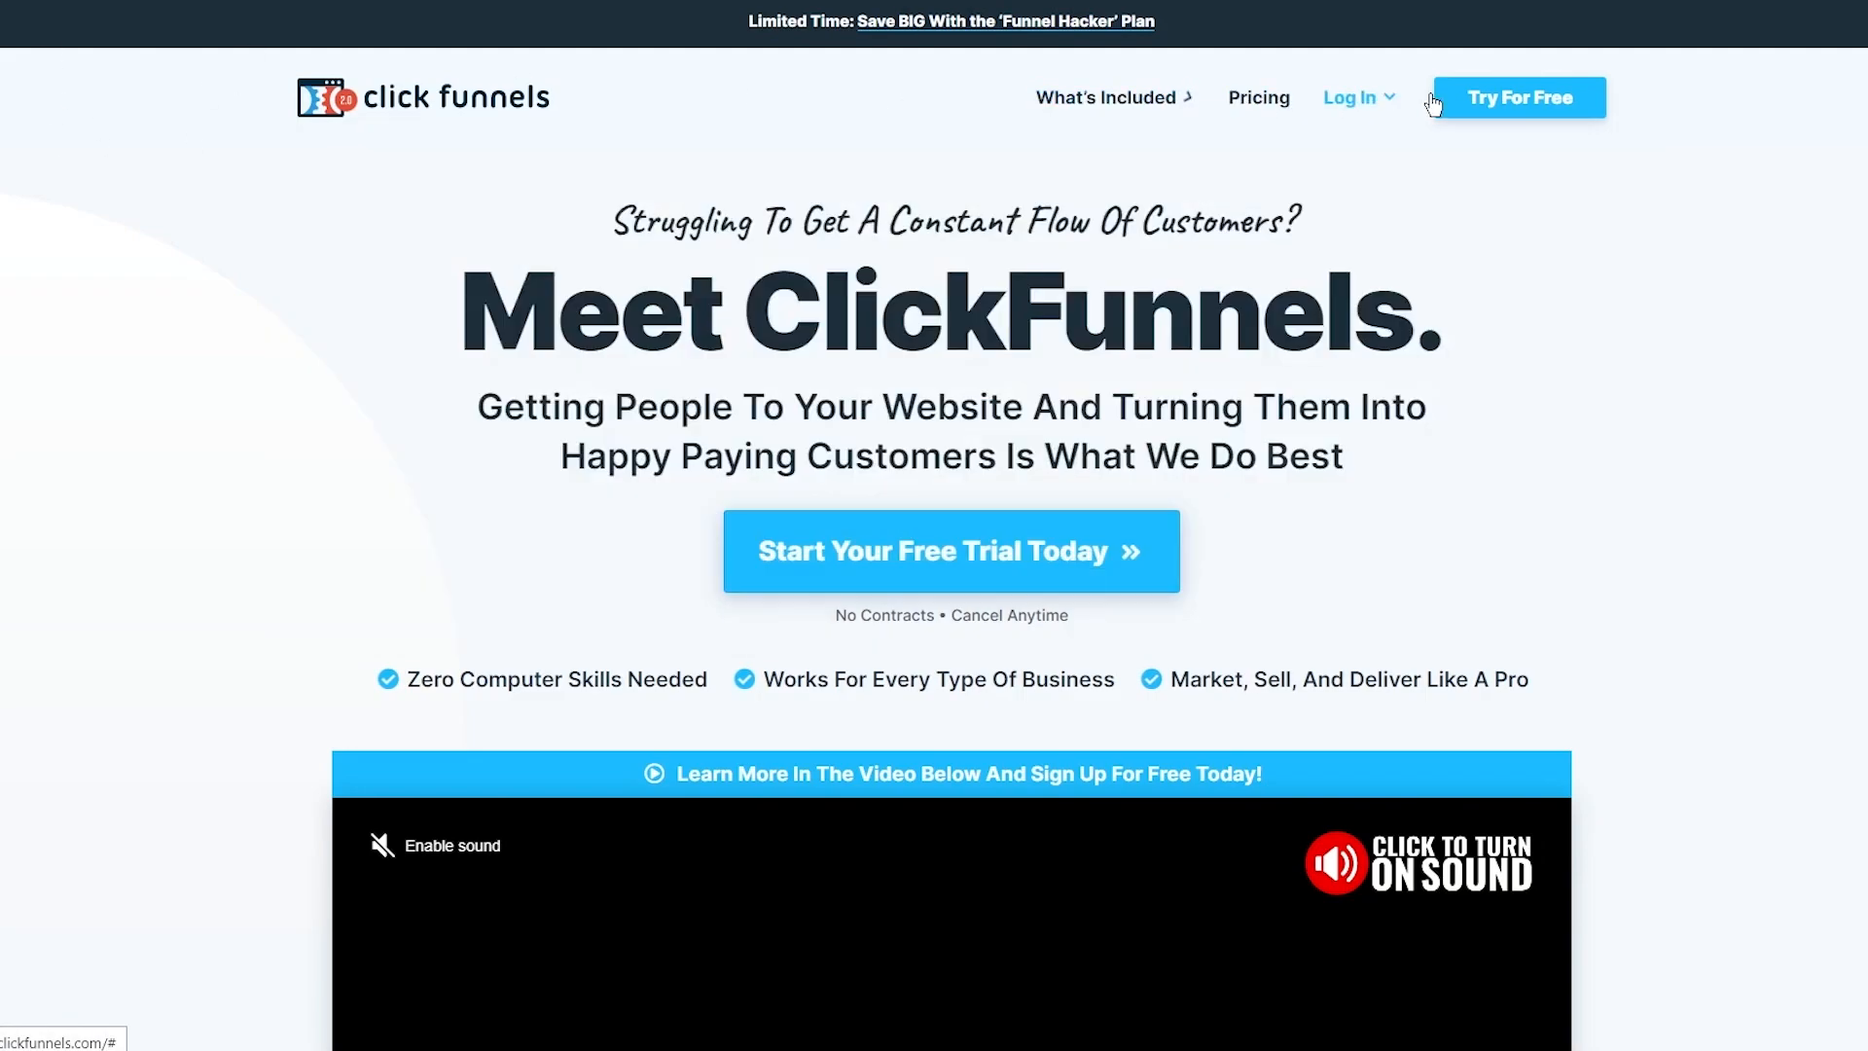
- Look over the ClickFunnels home page and compare the Basic, Pro and Funnel Hacker plans on the pricing page
scroll(1501, 268, "down", 10)
scroll(1502, 269, "up", 8)
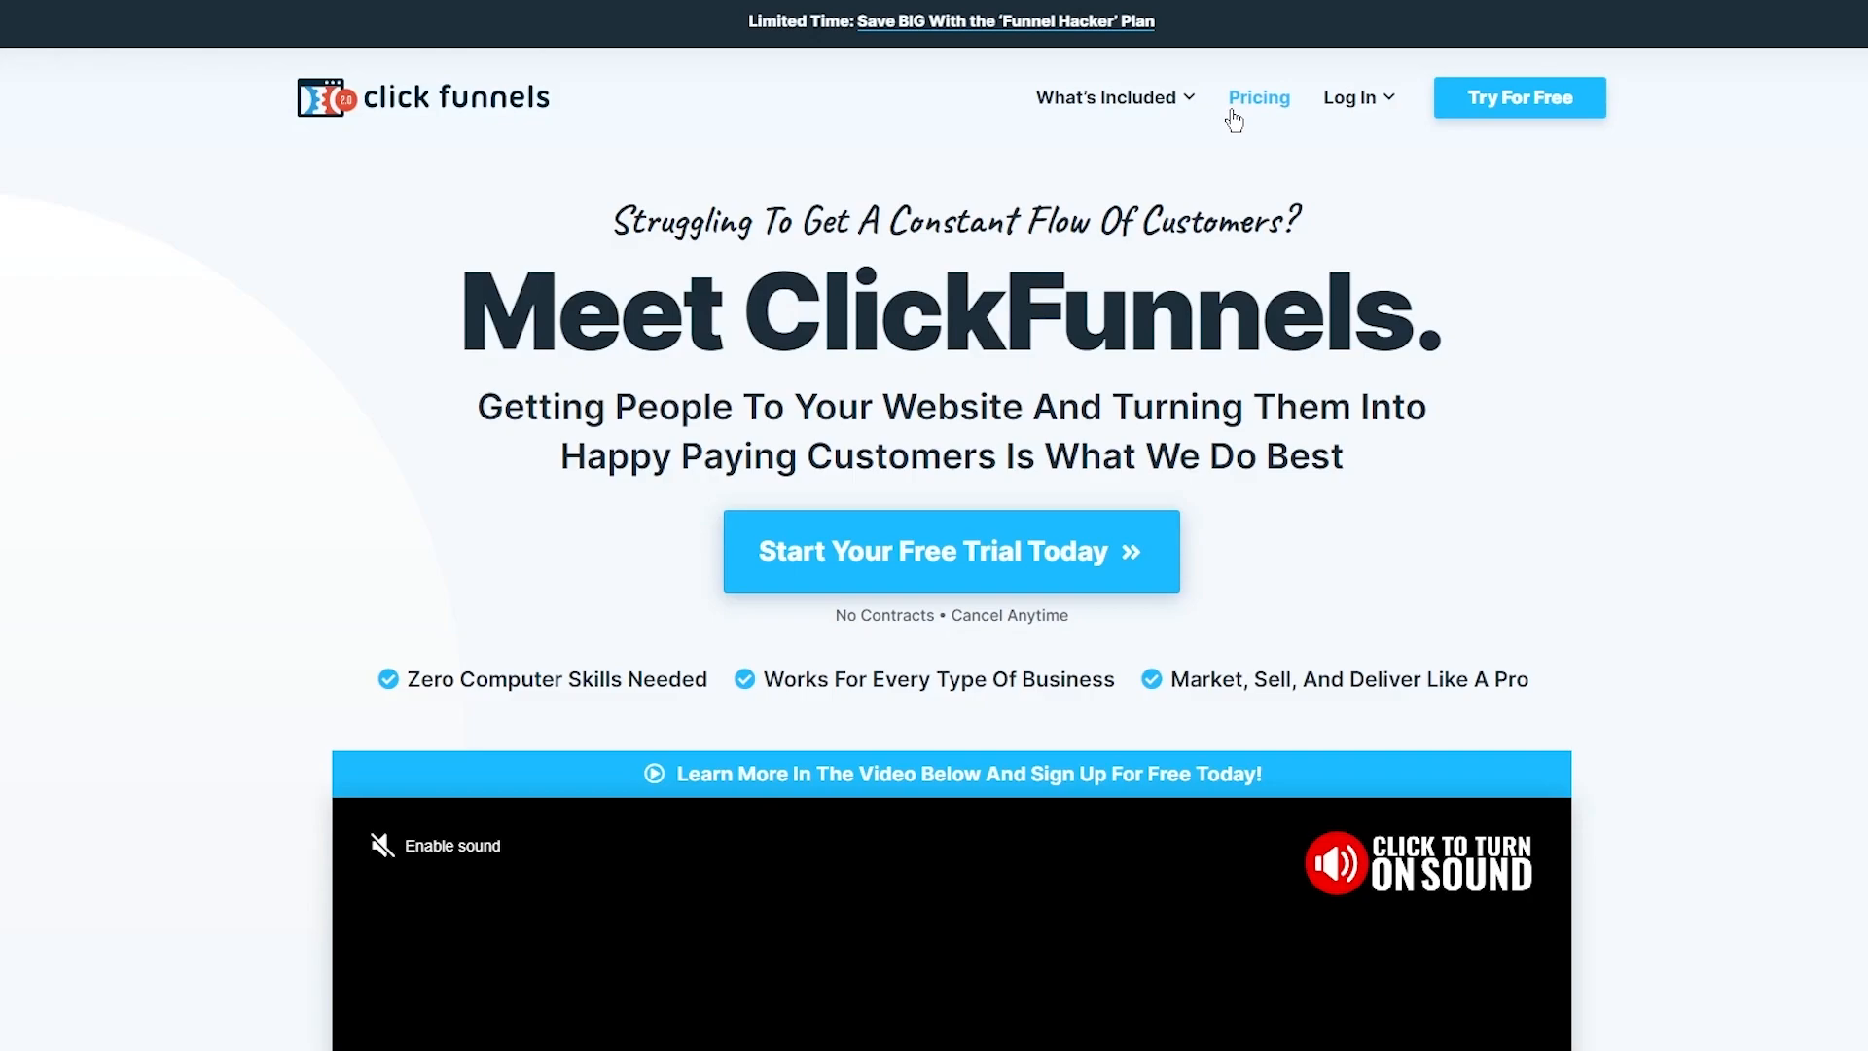
left_click(1231, 112)
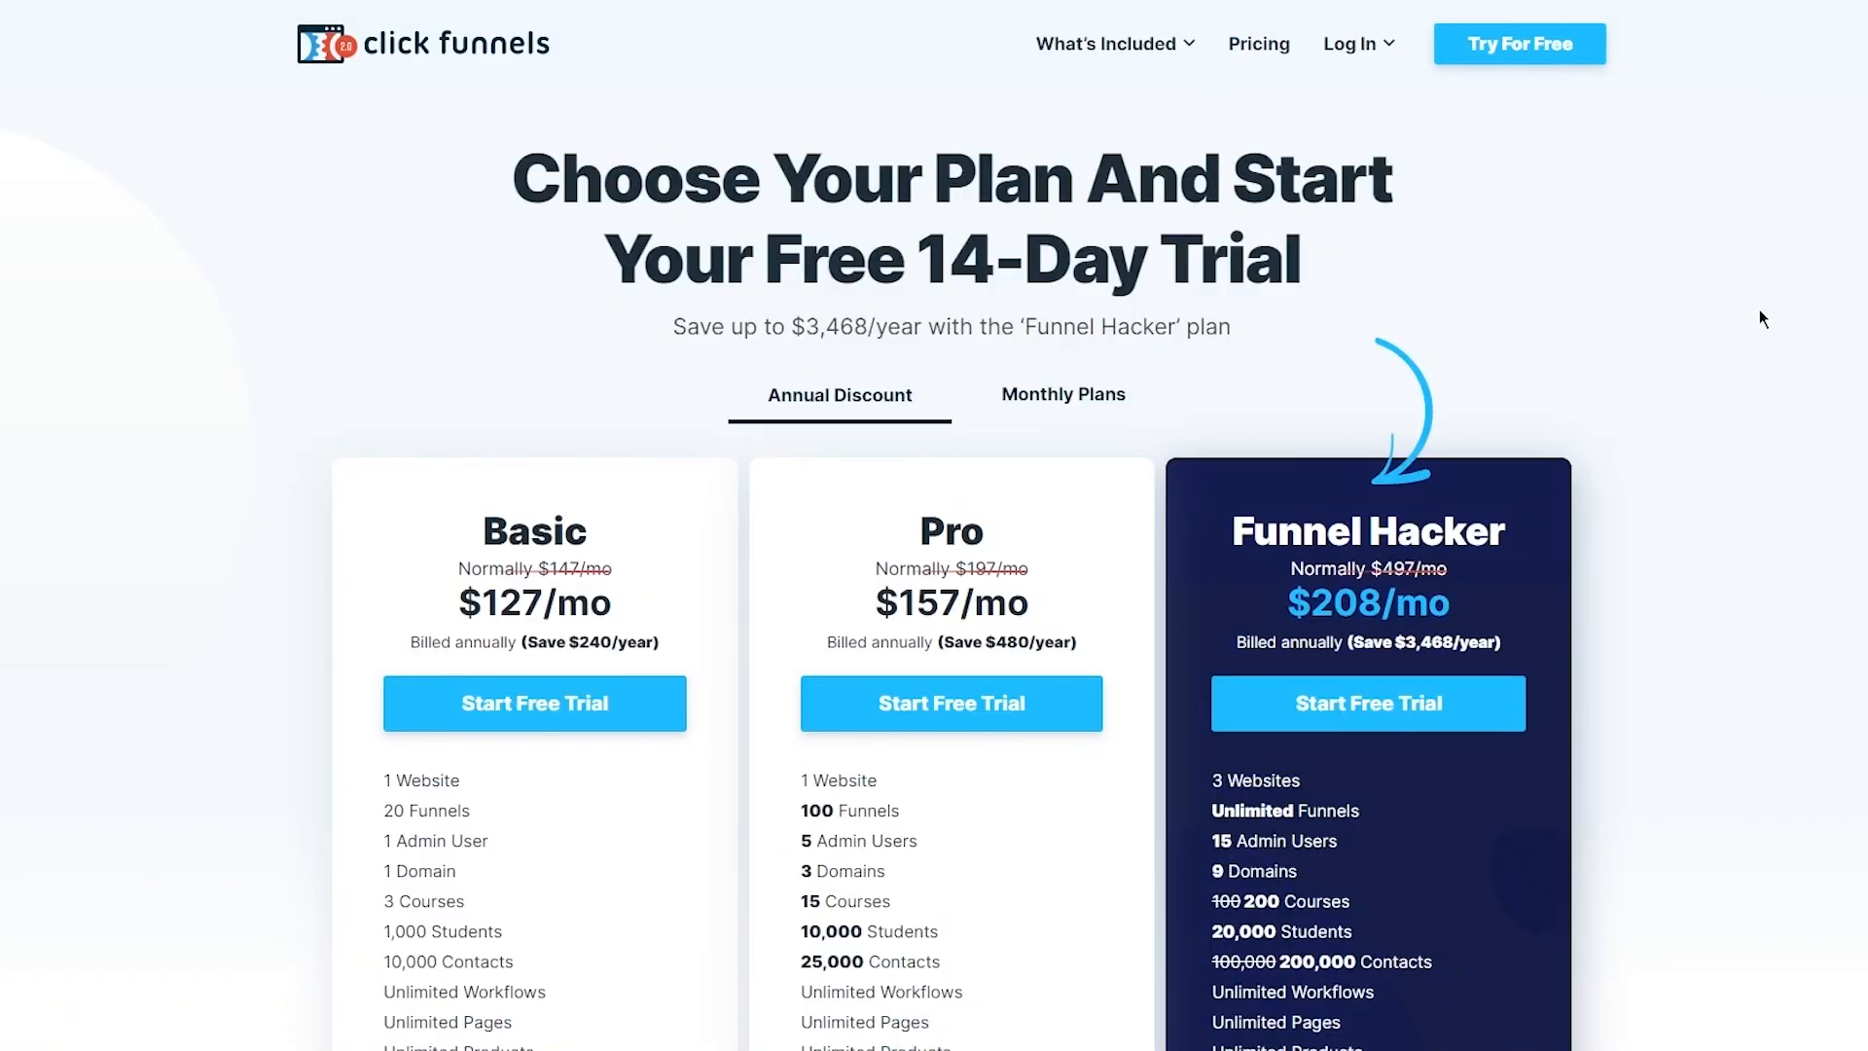
scroll(1759, 312, "down", 20)
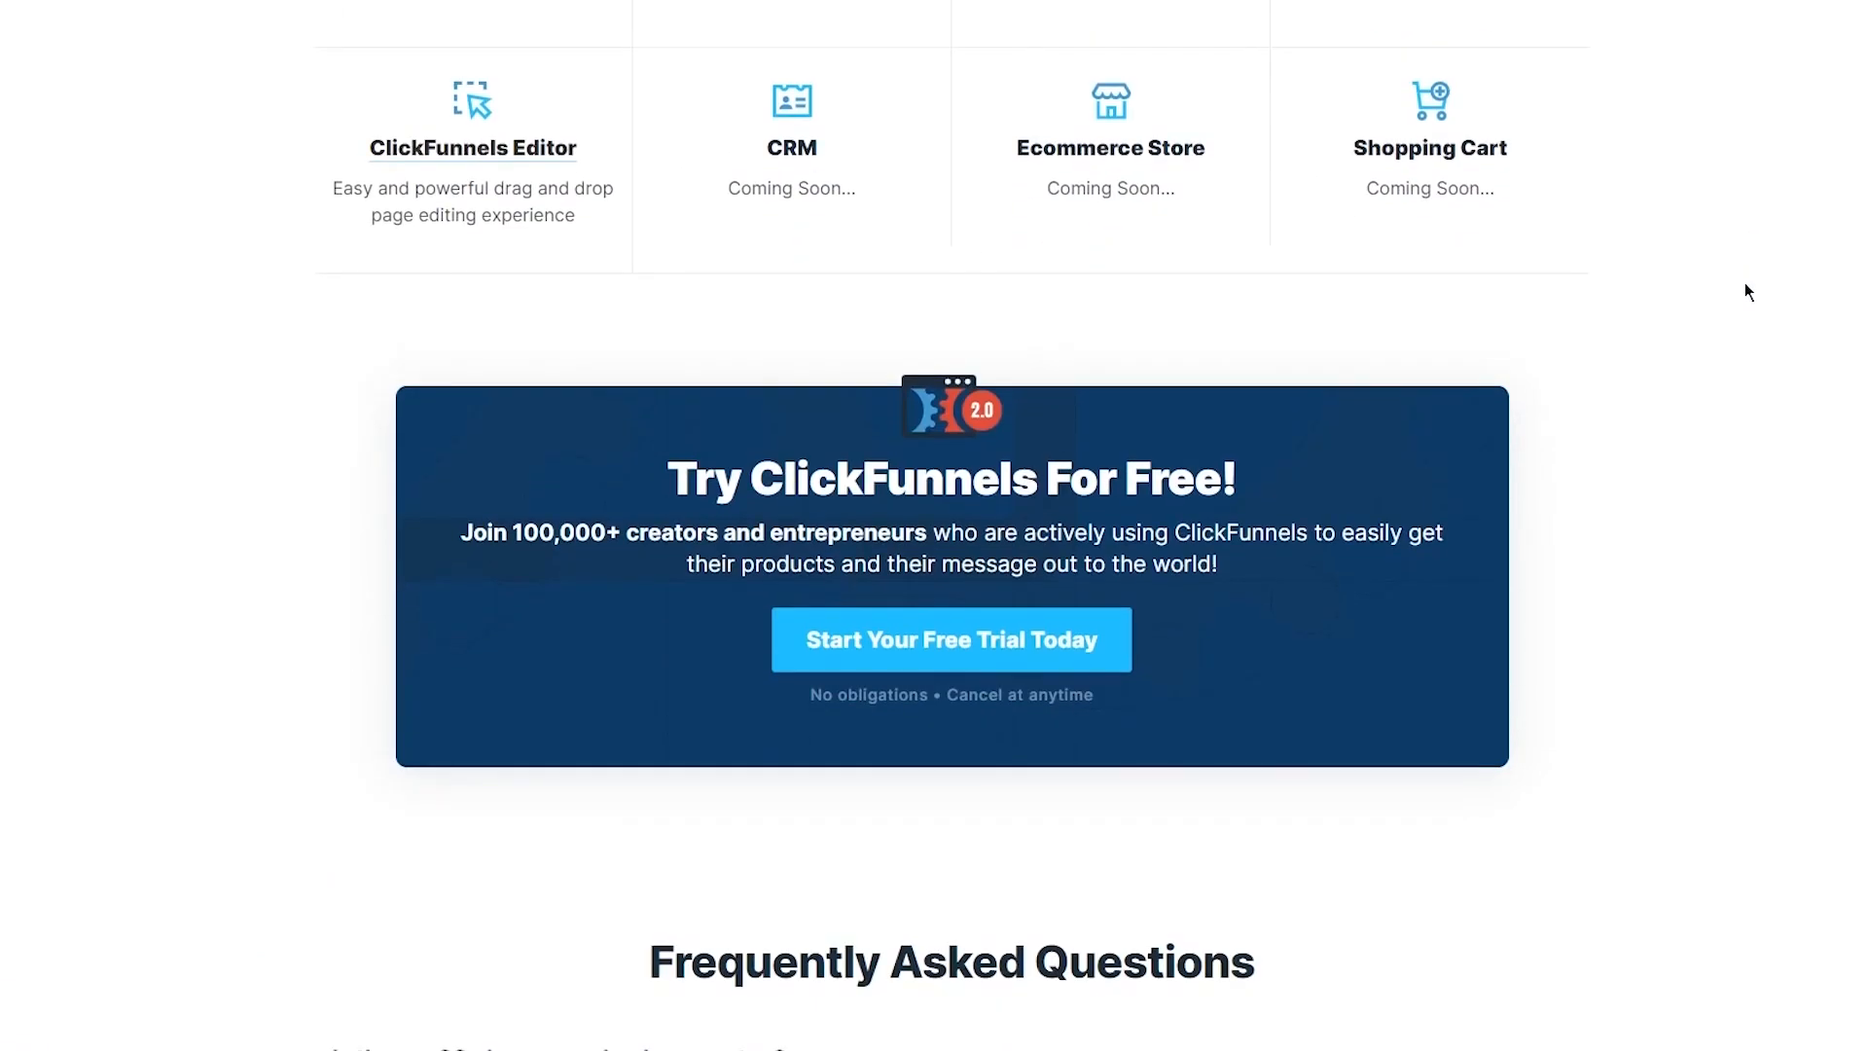
scroll(1745, 284, "up", 20)
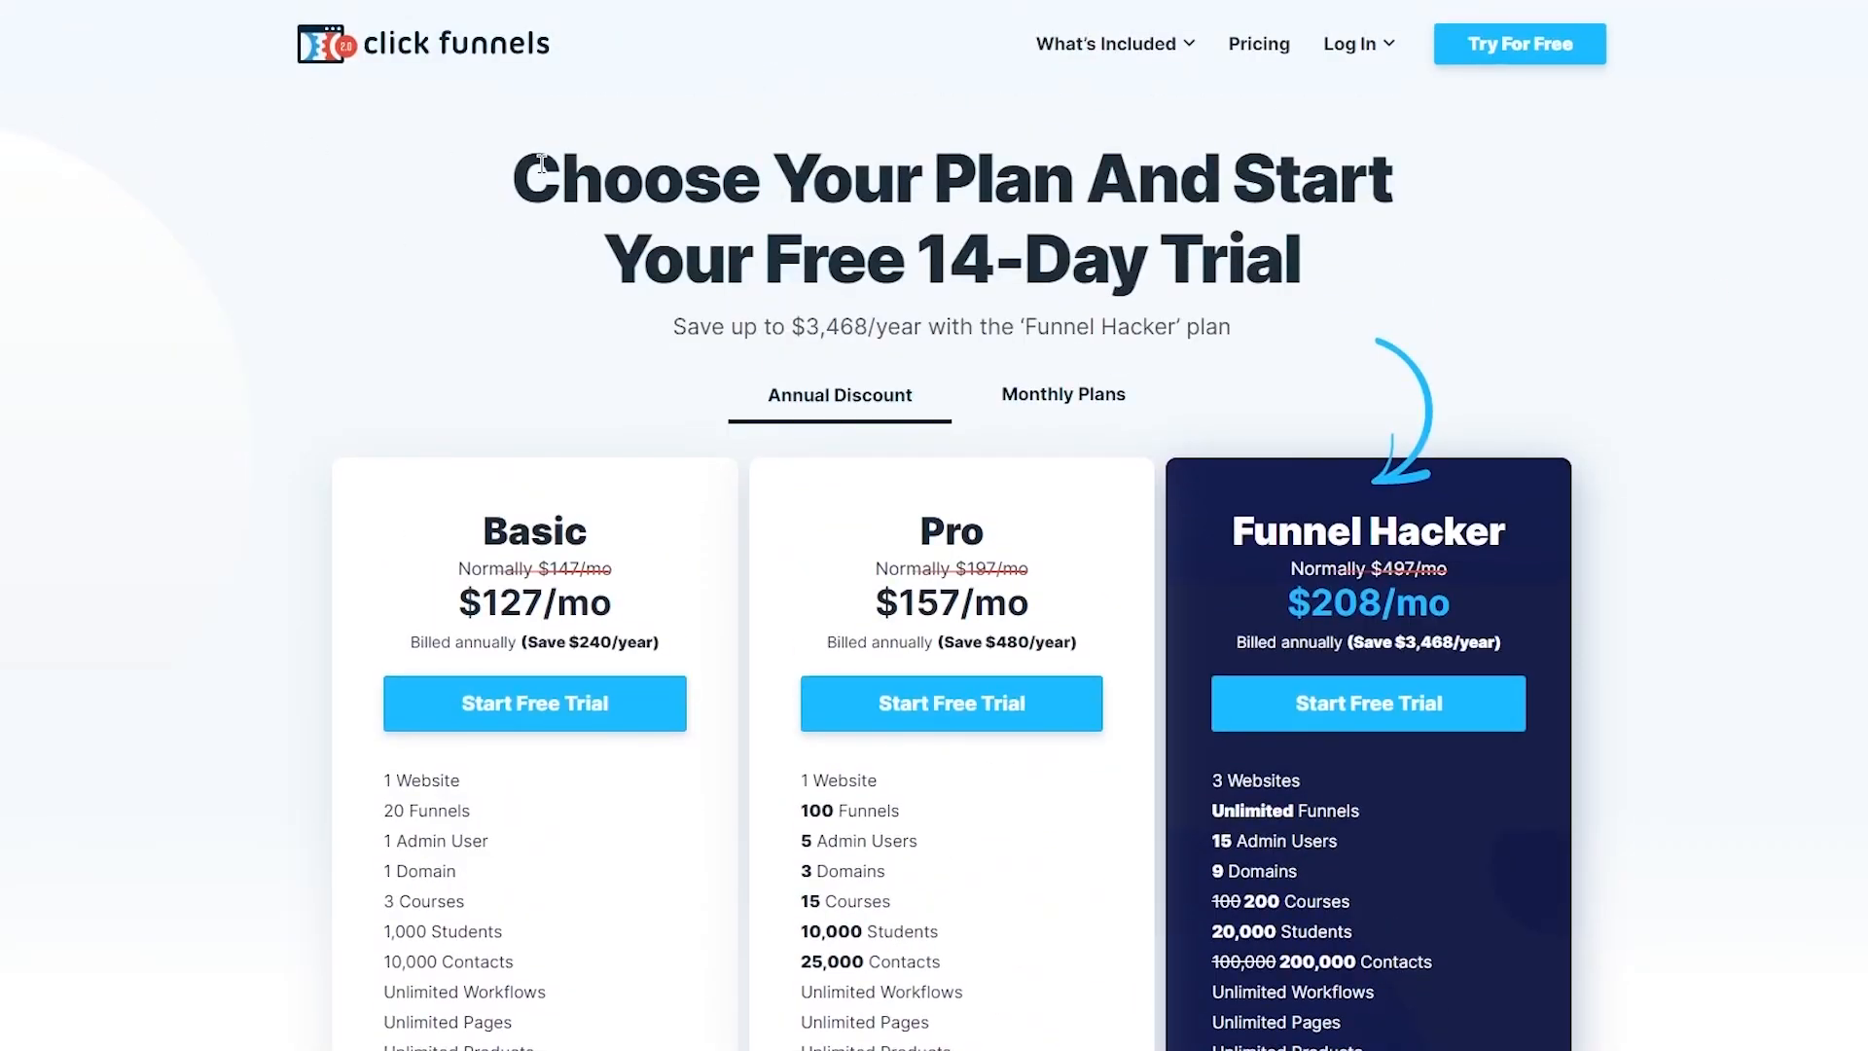
left_click_drag(542, 165, 1732, 274)
left_click(1759, 292)
scroll(263, 225, "down", 3)
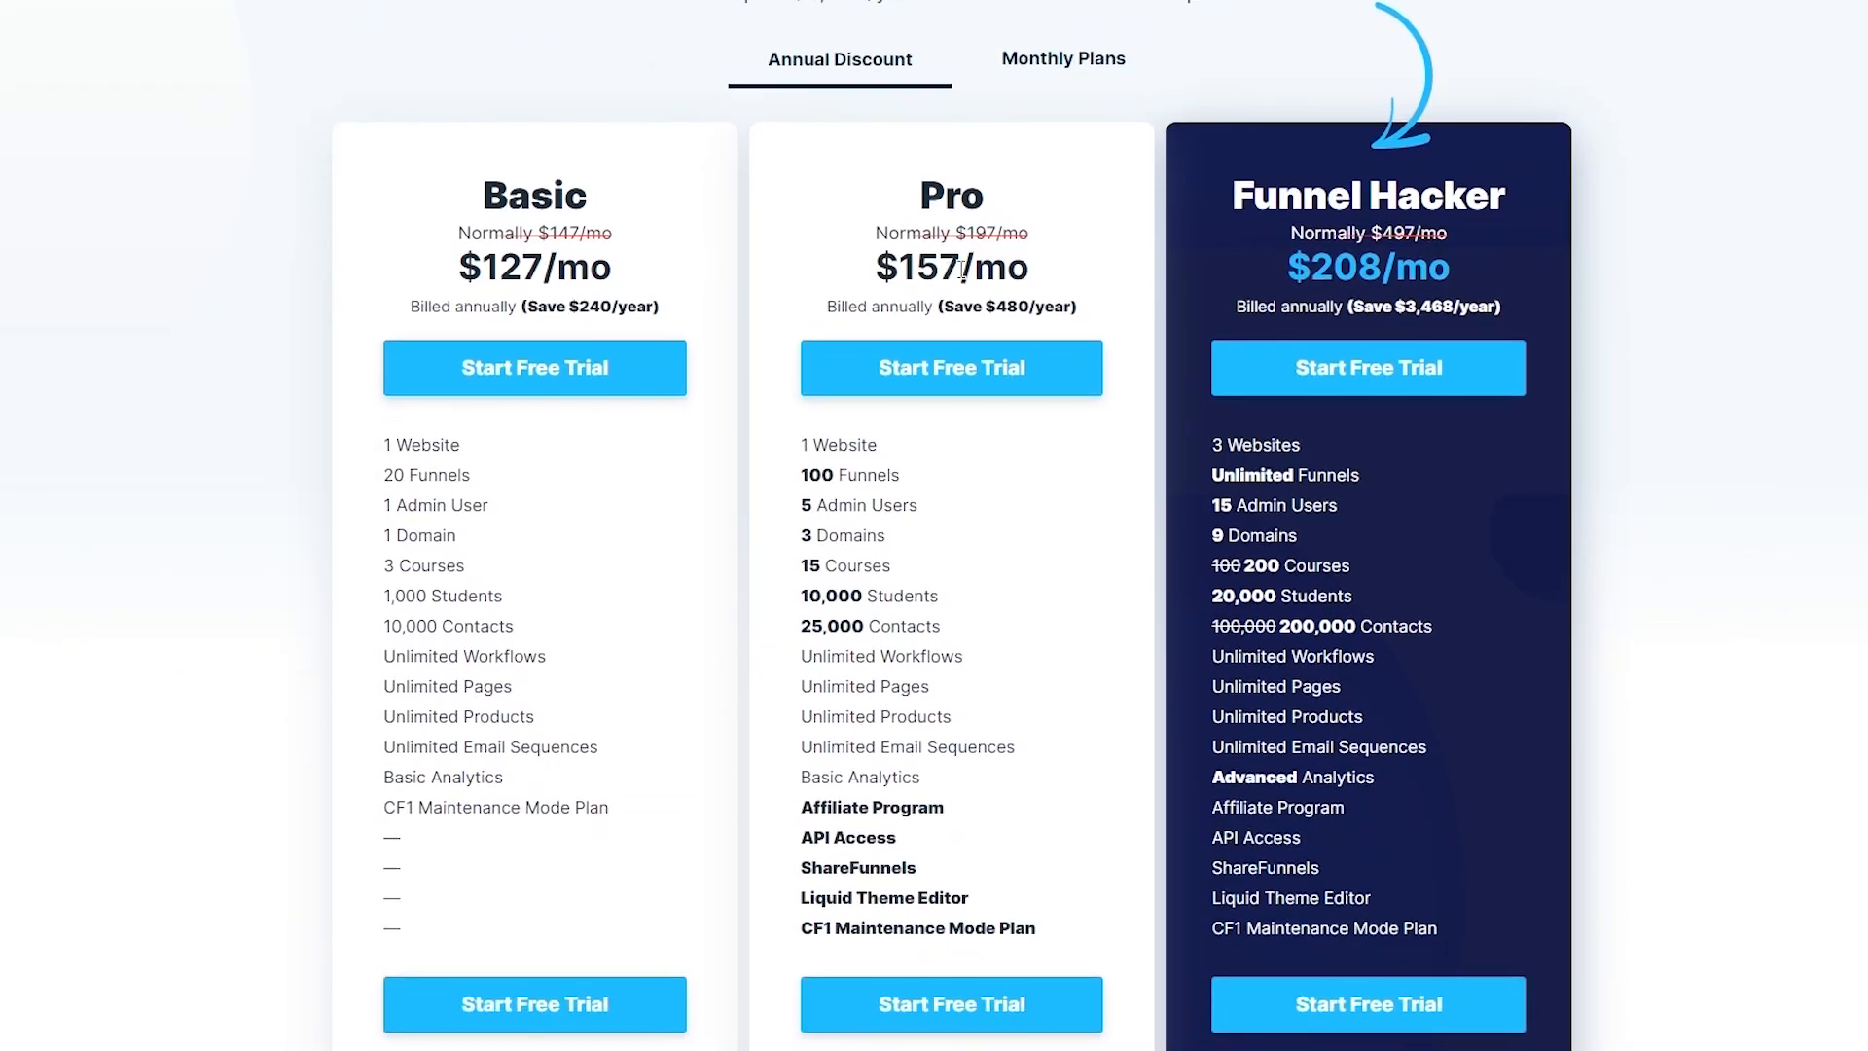
scroll(1642, 263, "down", 7)
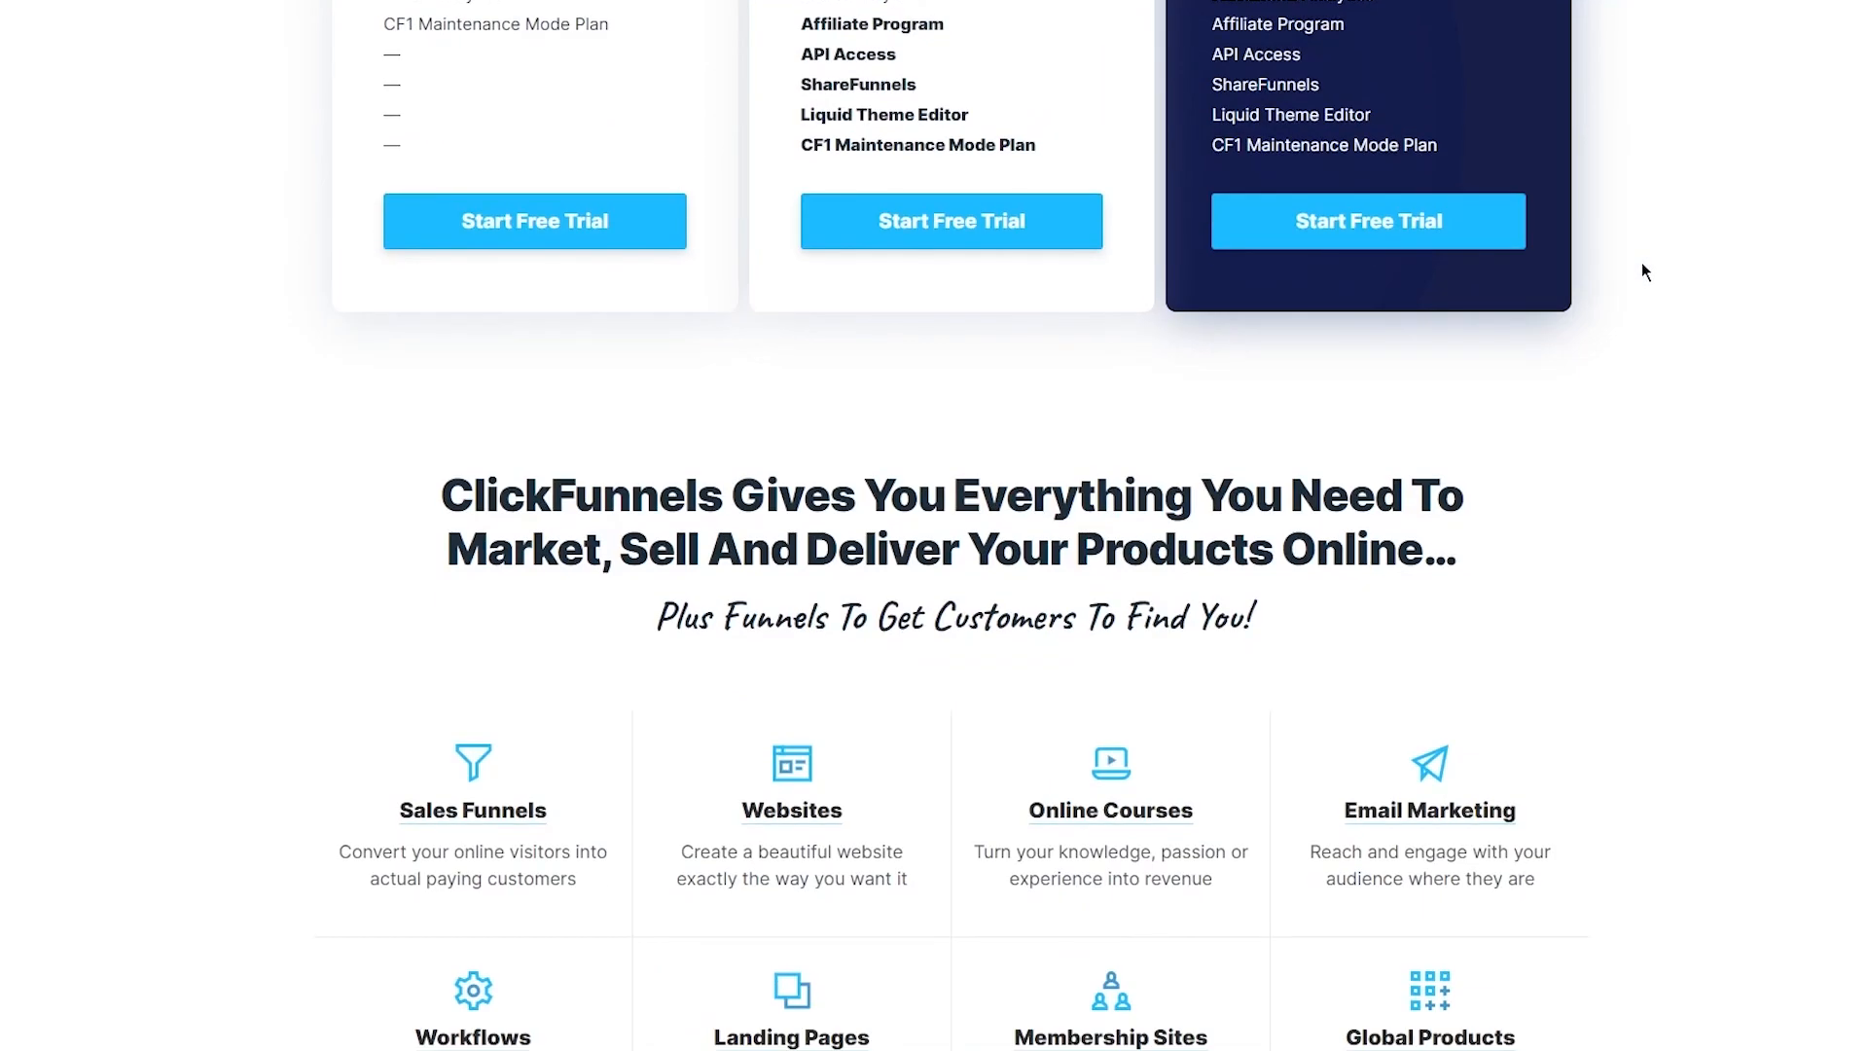
- Examine the list of included features and read through the Sales Funnels feature page
scroll(1643, 261, "down", 4)
scroll(1010, 445, "down", 3)
scroll(638, 458, "up", 3)
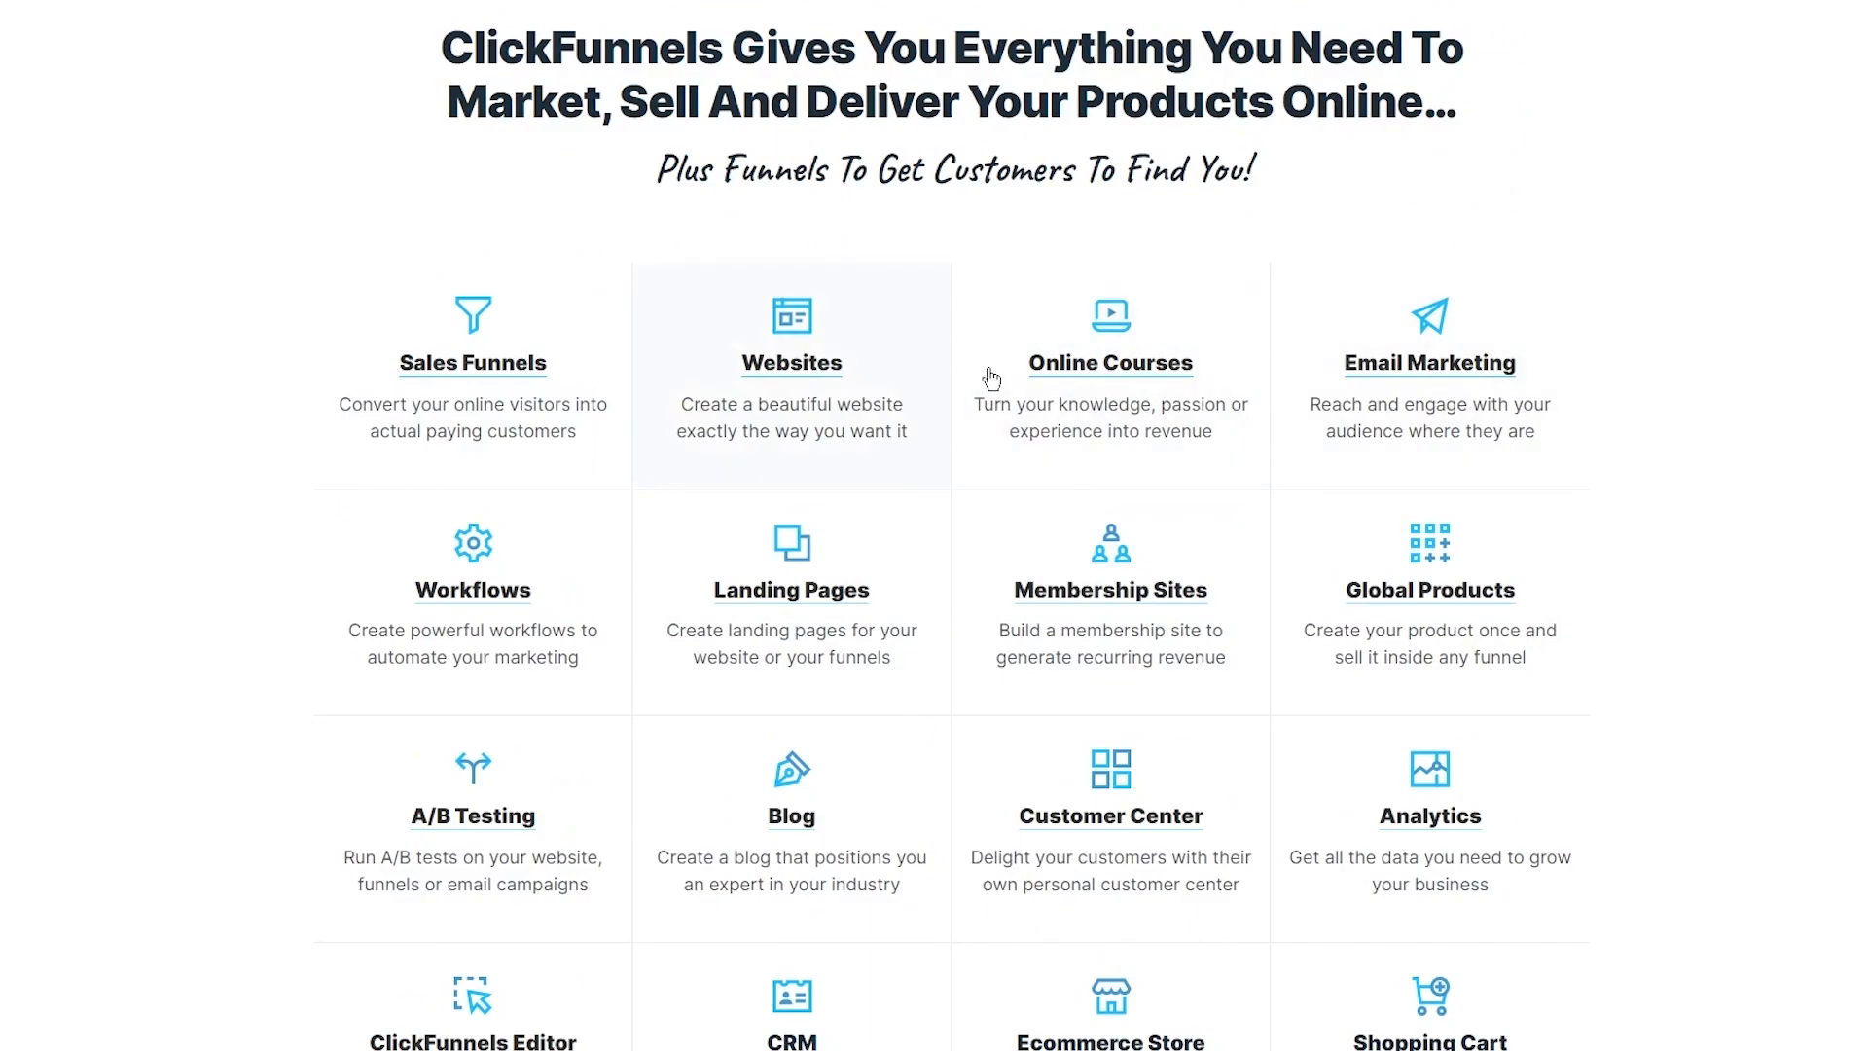
left_click(399, 326)
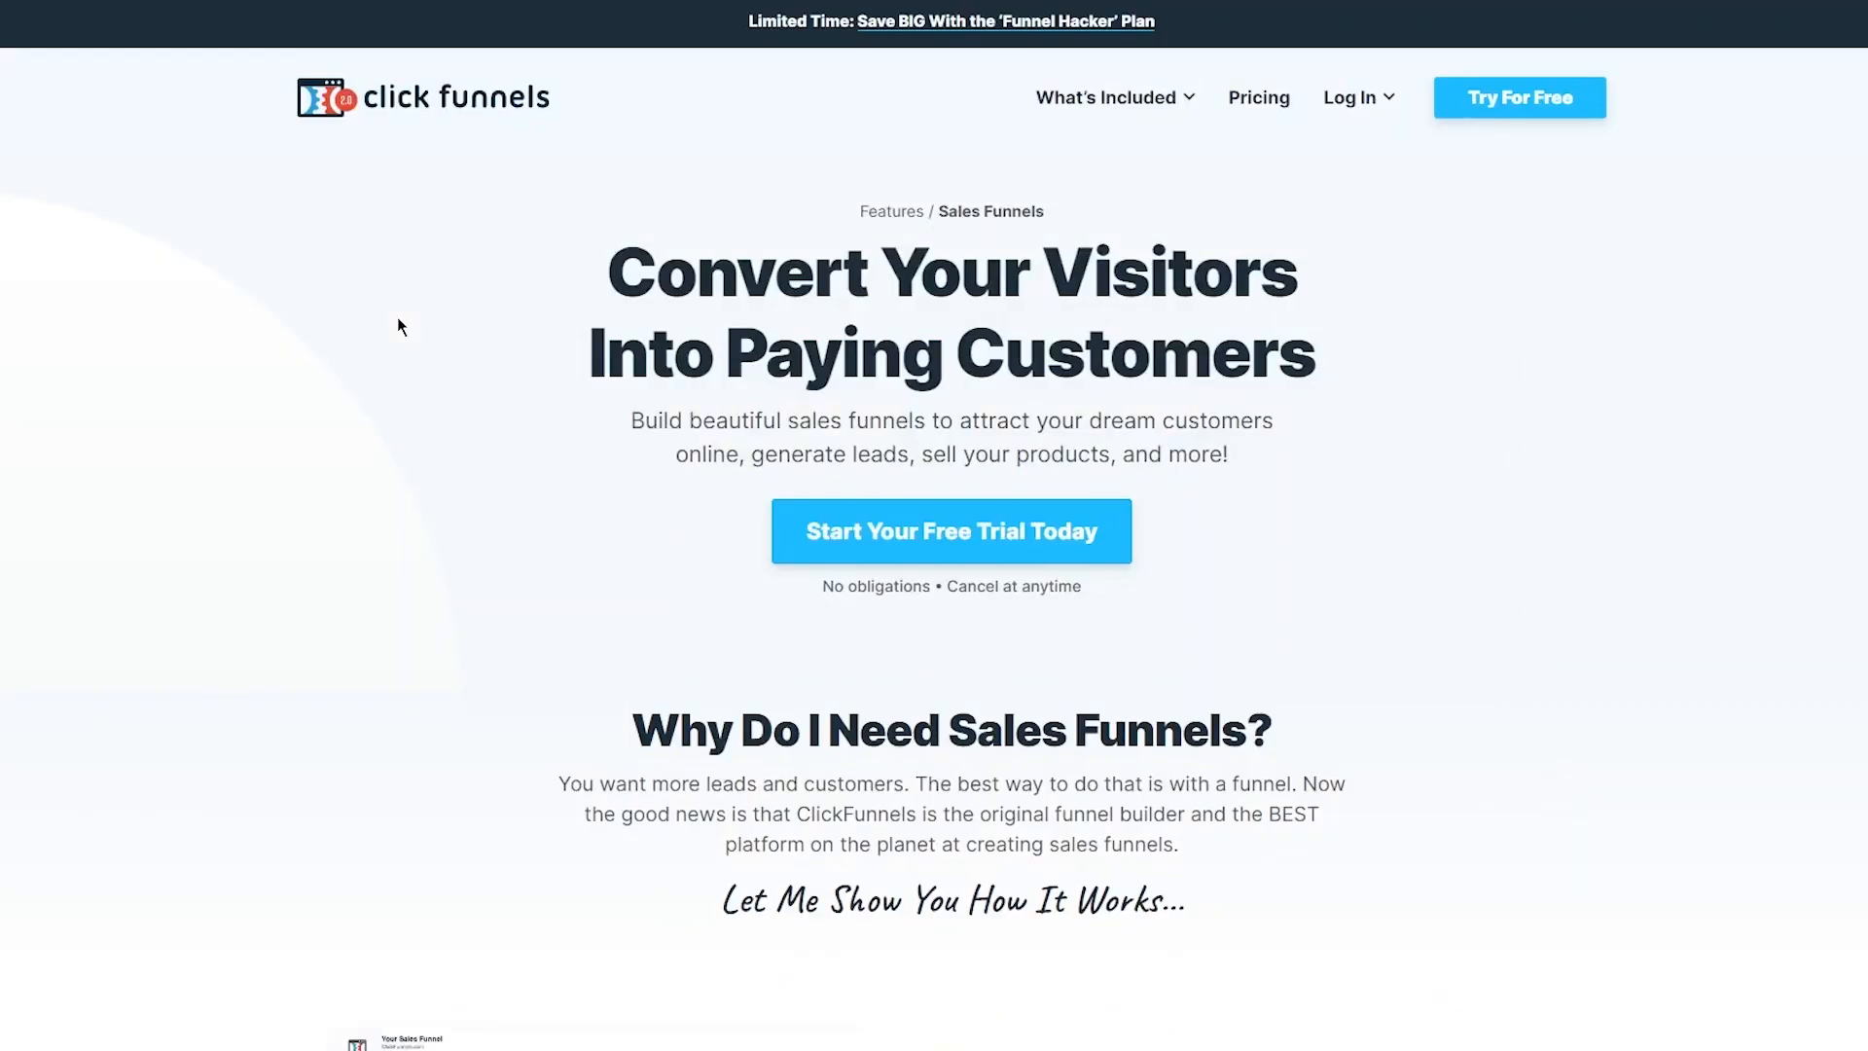
scroll(681, 326, "down", 5)
scroll(756, 321, "down", 13)
scroll(376, 359, "up", 18)
scroll(433, 258, "up", 1)
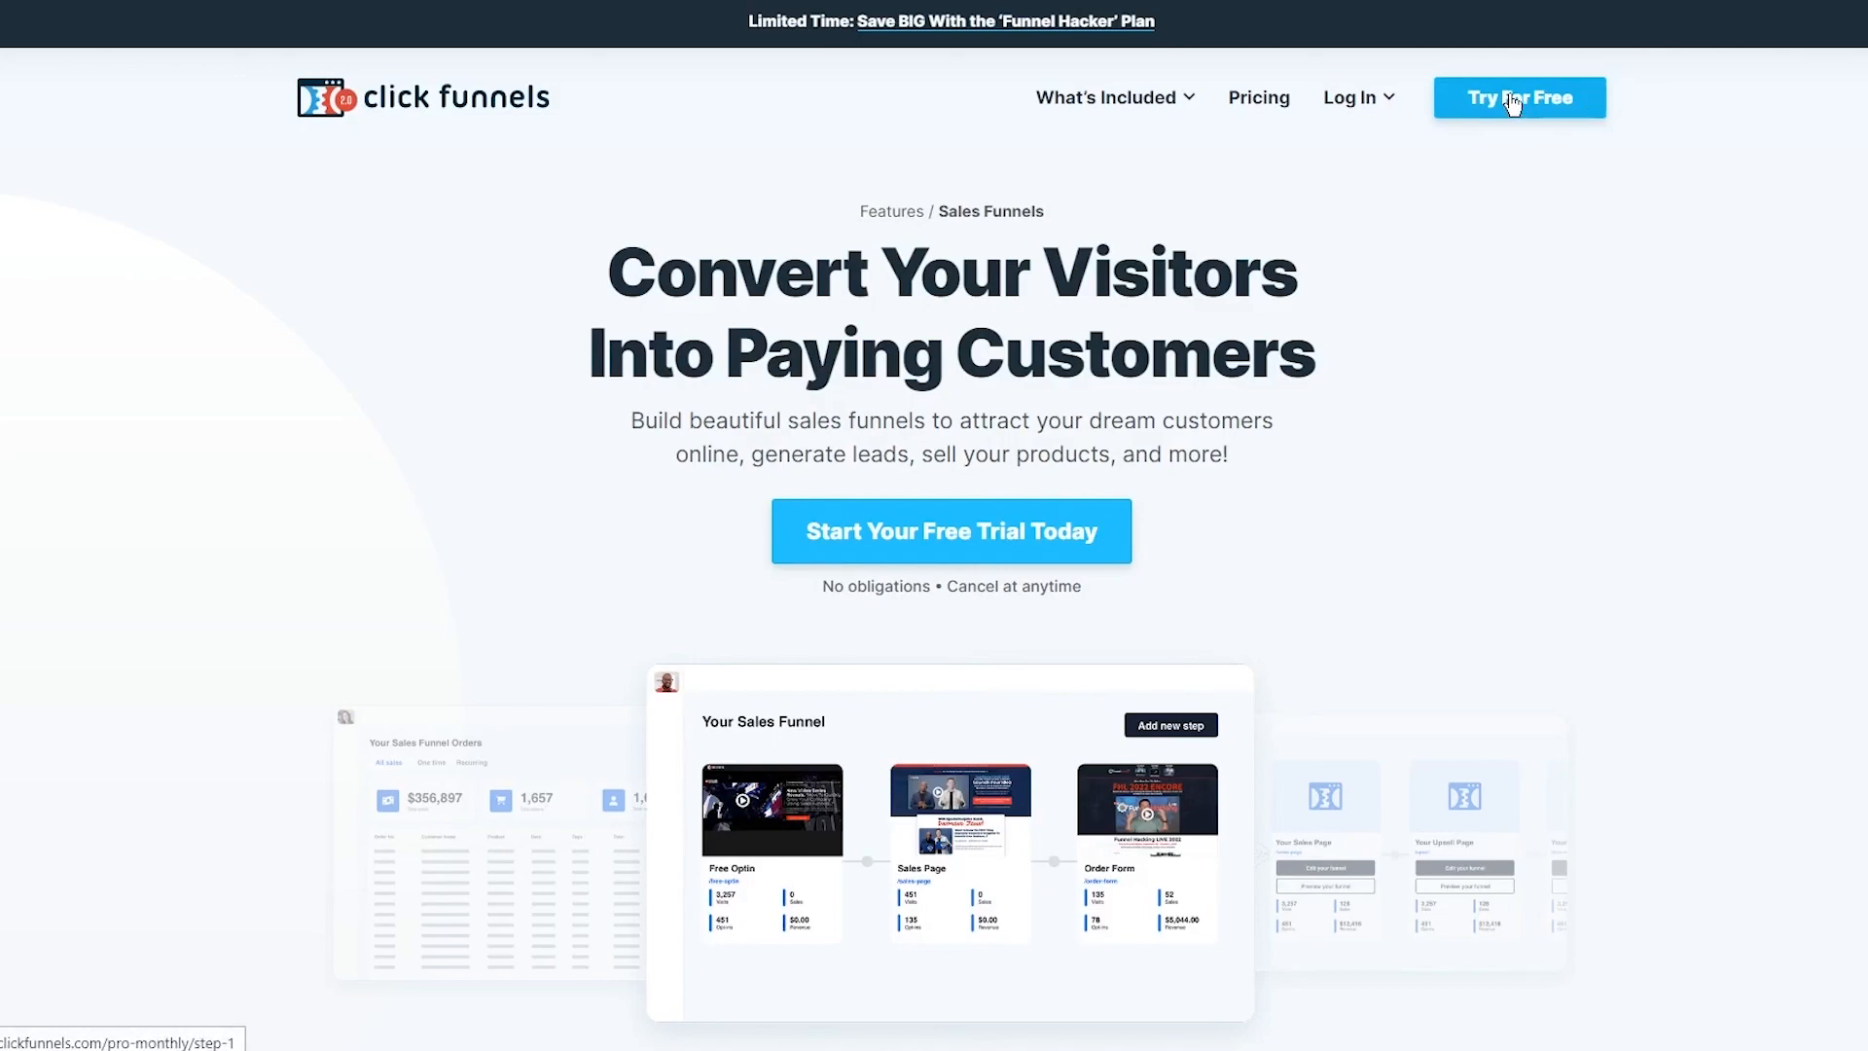
- Log in to ClickFunnels 2.0 to reach the workspace dashboard and dismiss the sign-in notice
mouse_move(1376, 97)
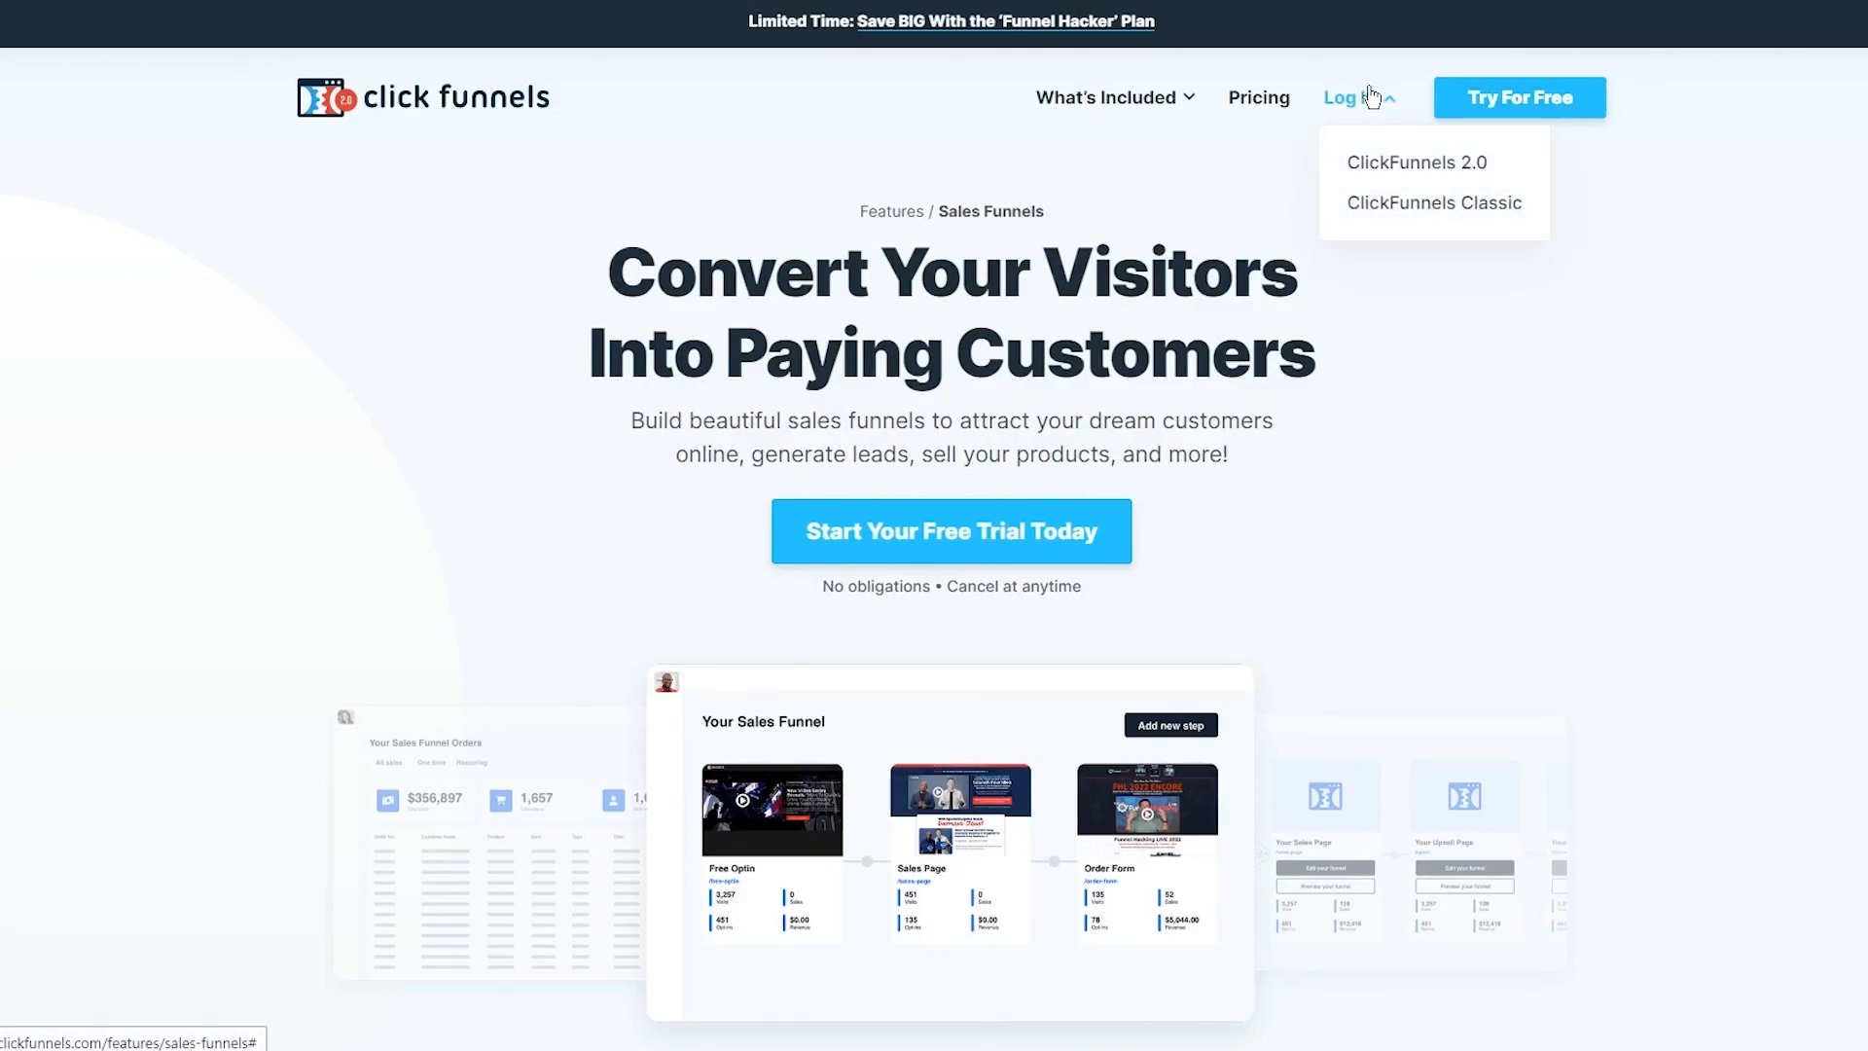
left_click(1423, 175)
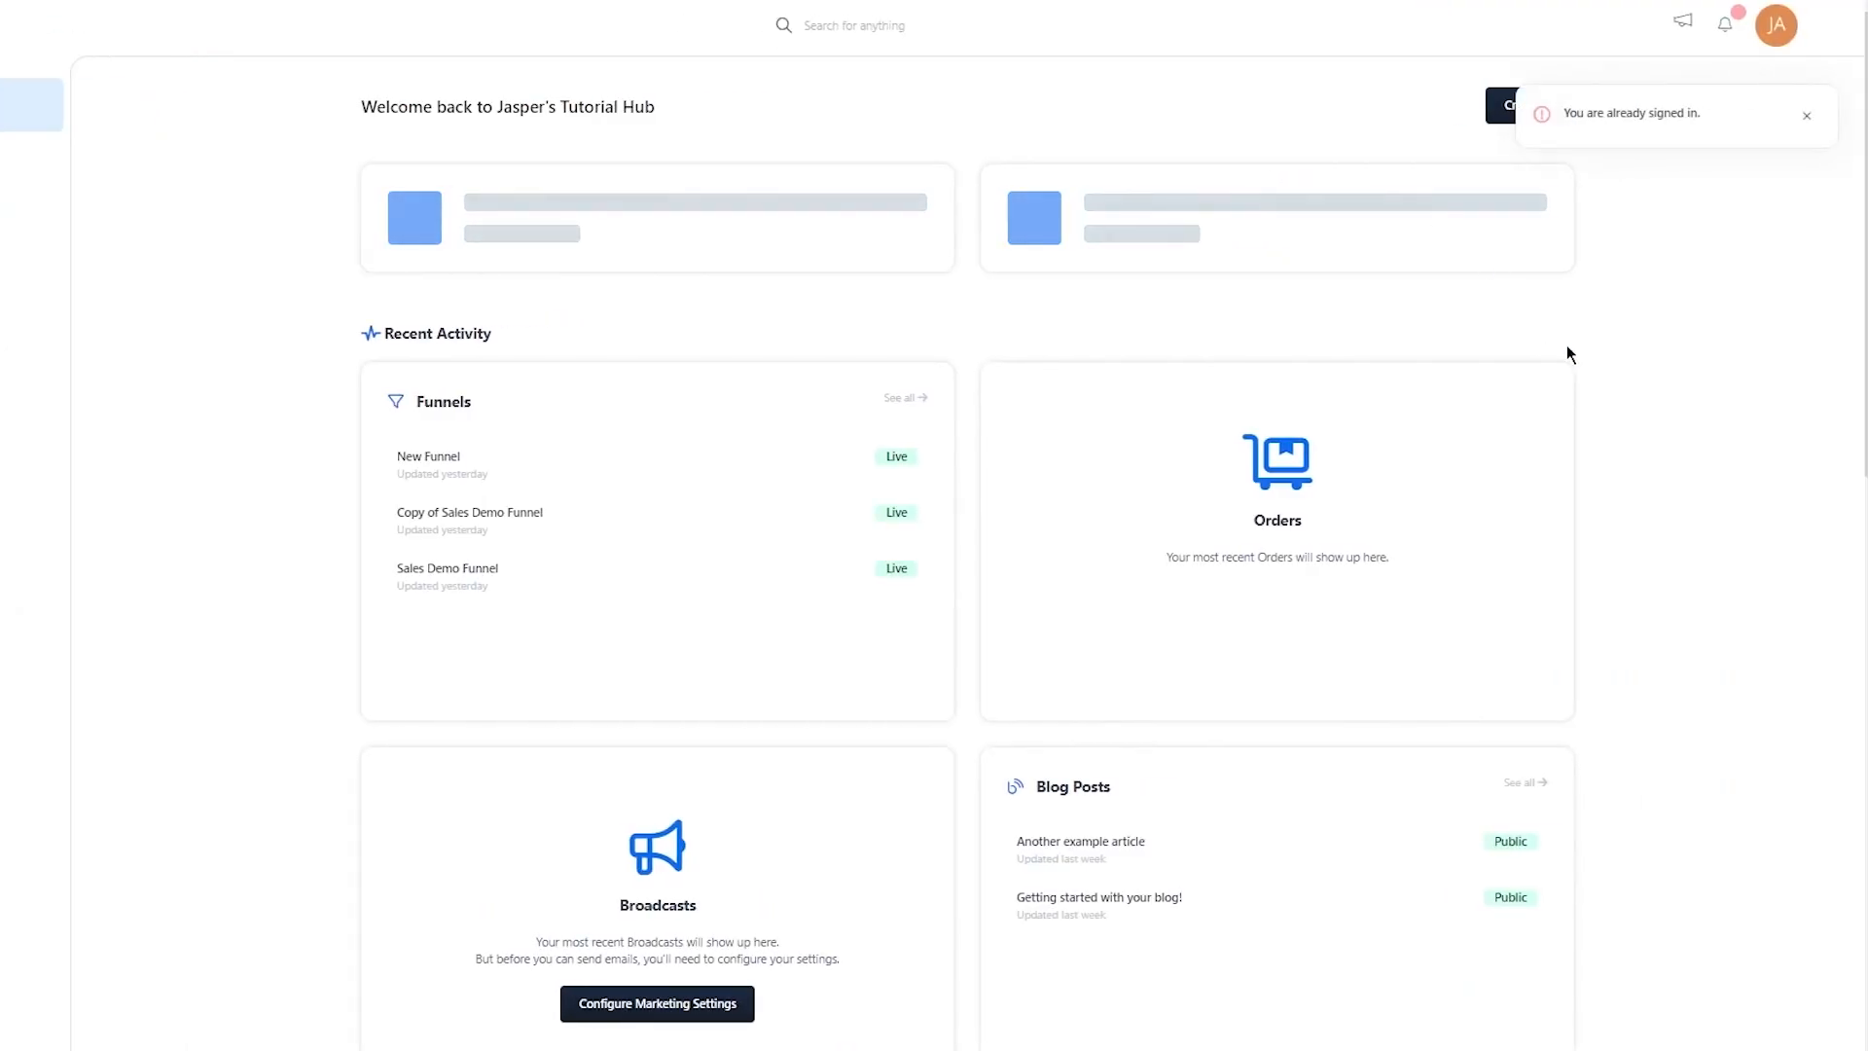
left_click(1798, 121)
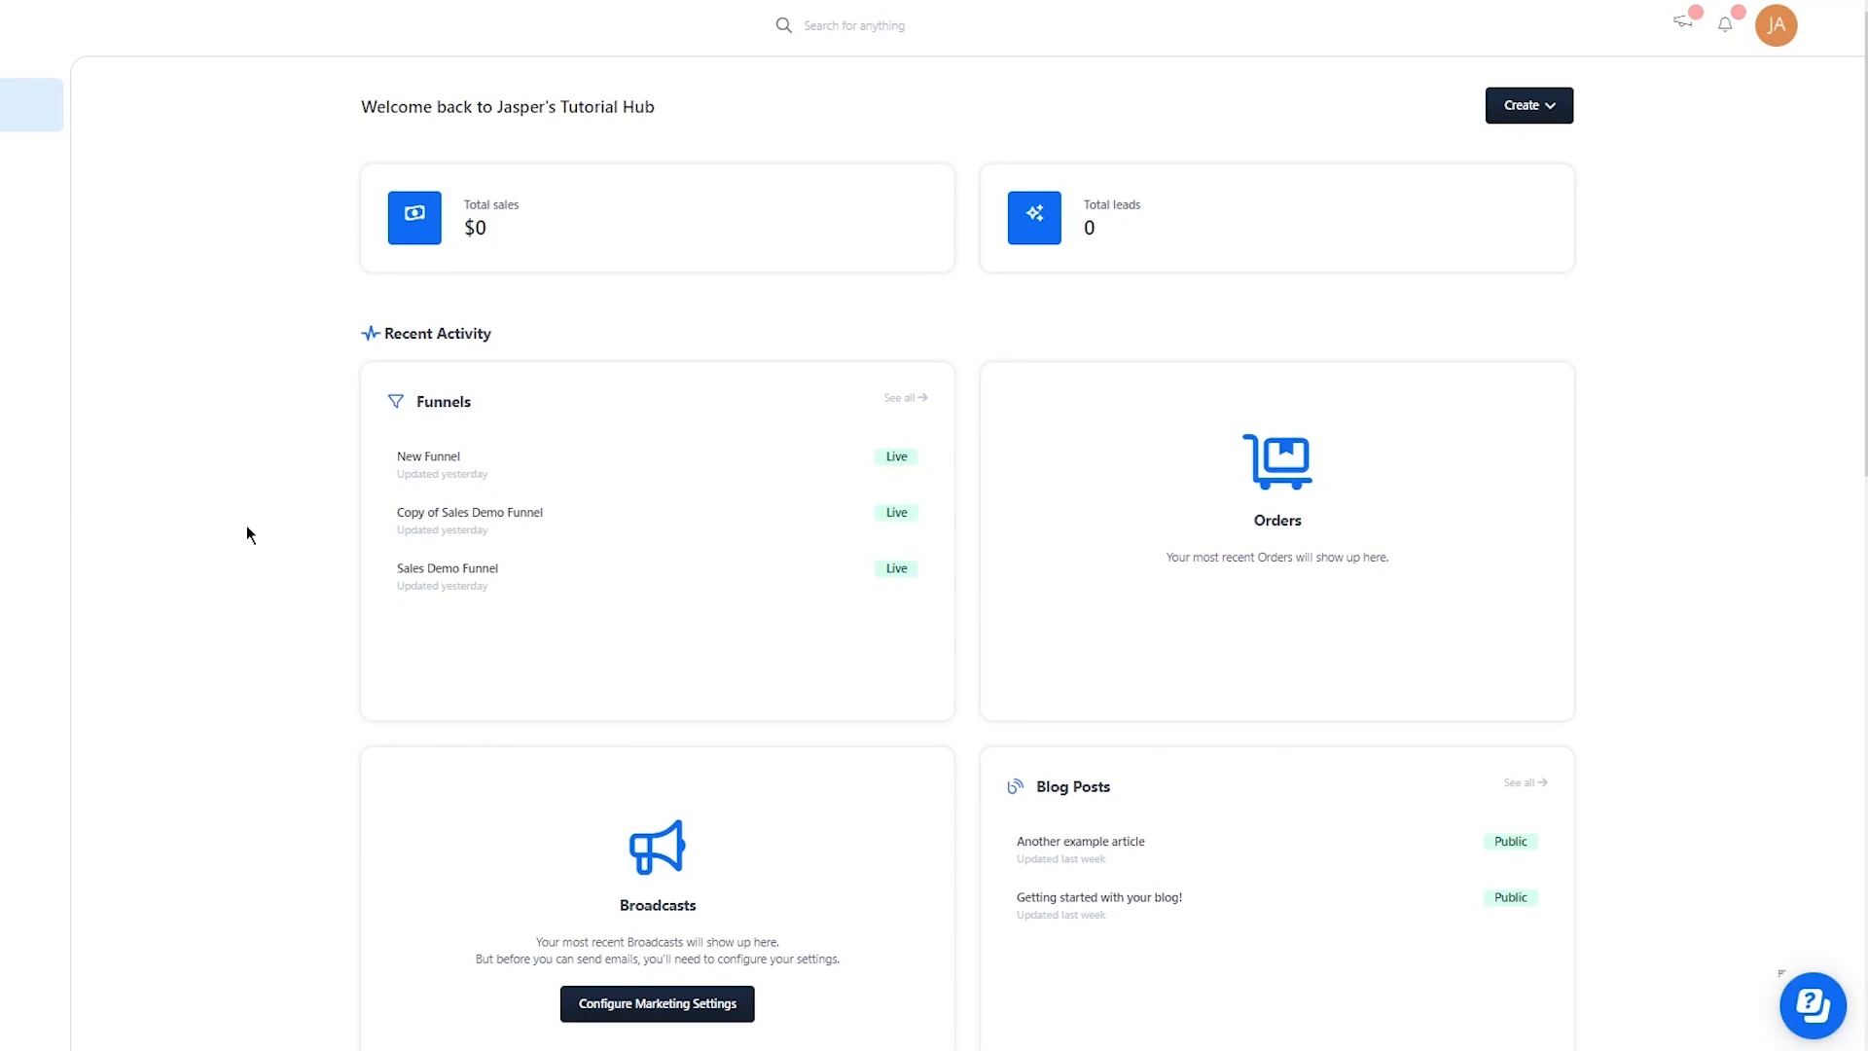
- Check which item types the dashboard can create and view the site overview
left_click(1524, 105)
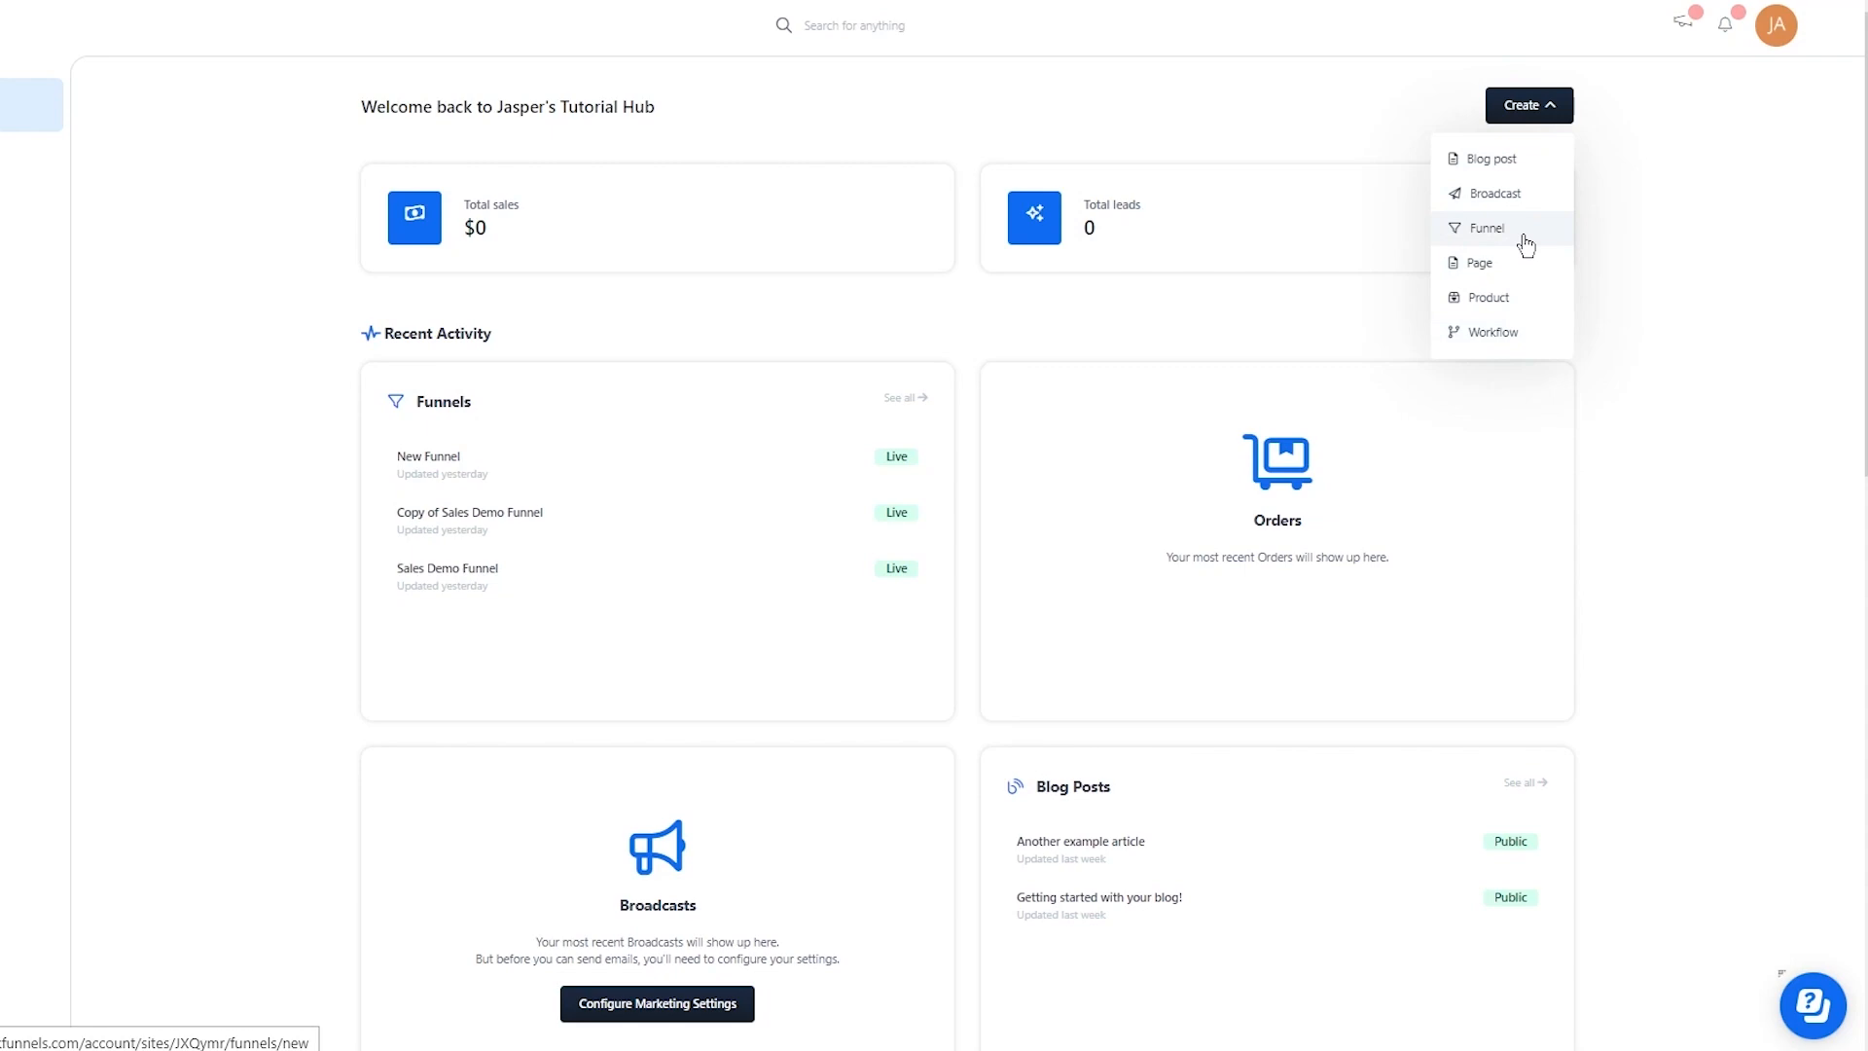
left_click(1510, 113)
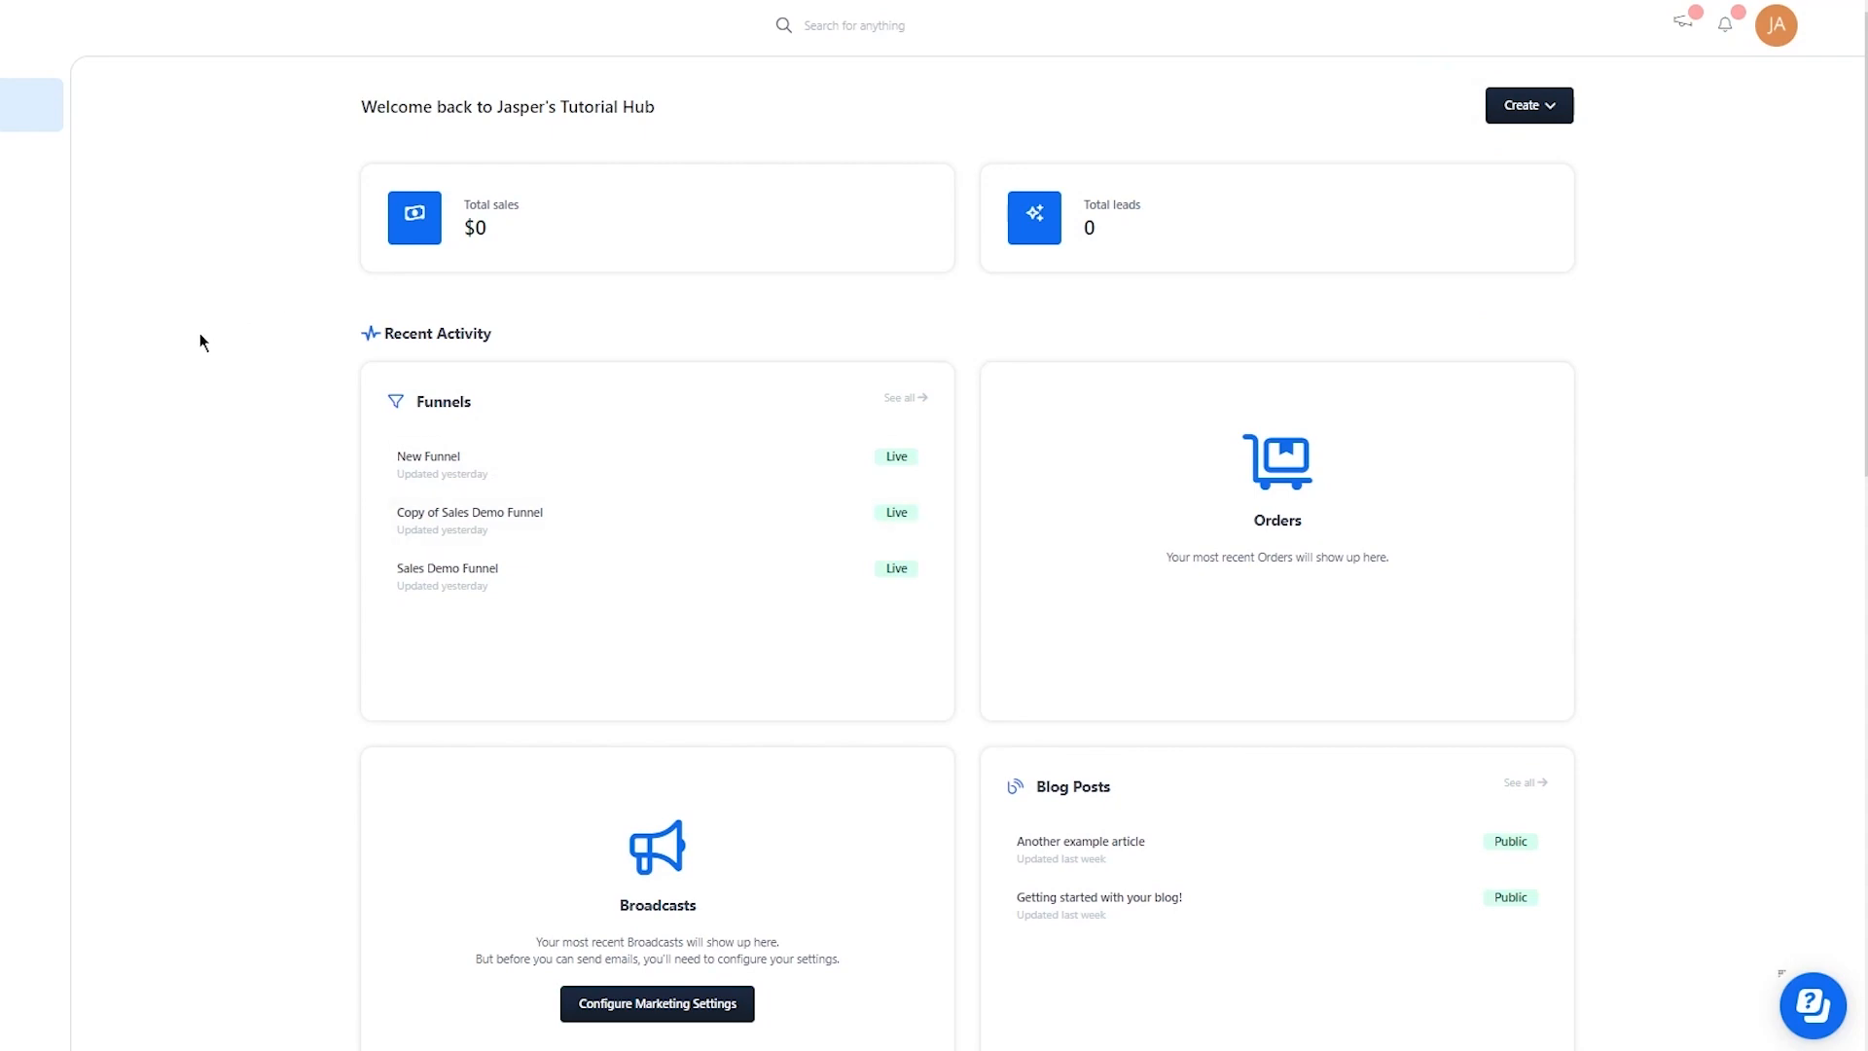
mouse_move(62, 229)
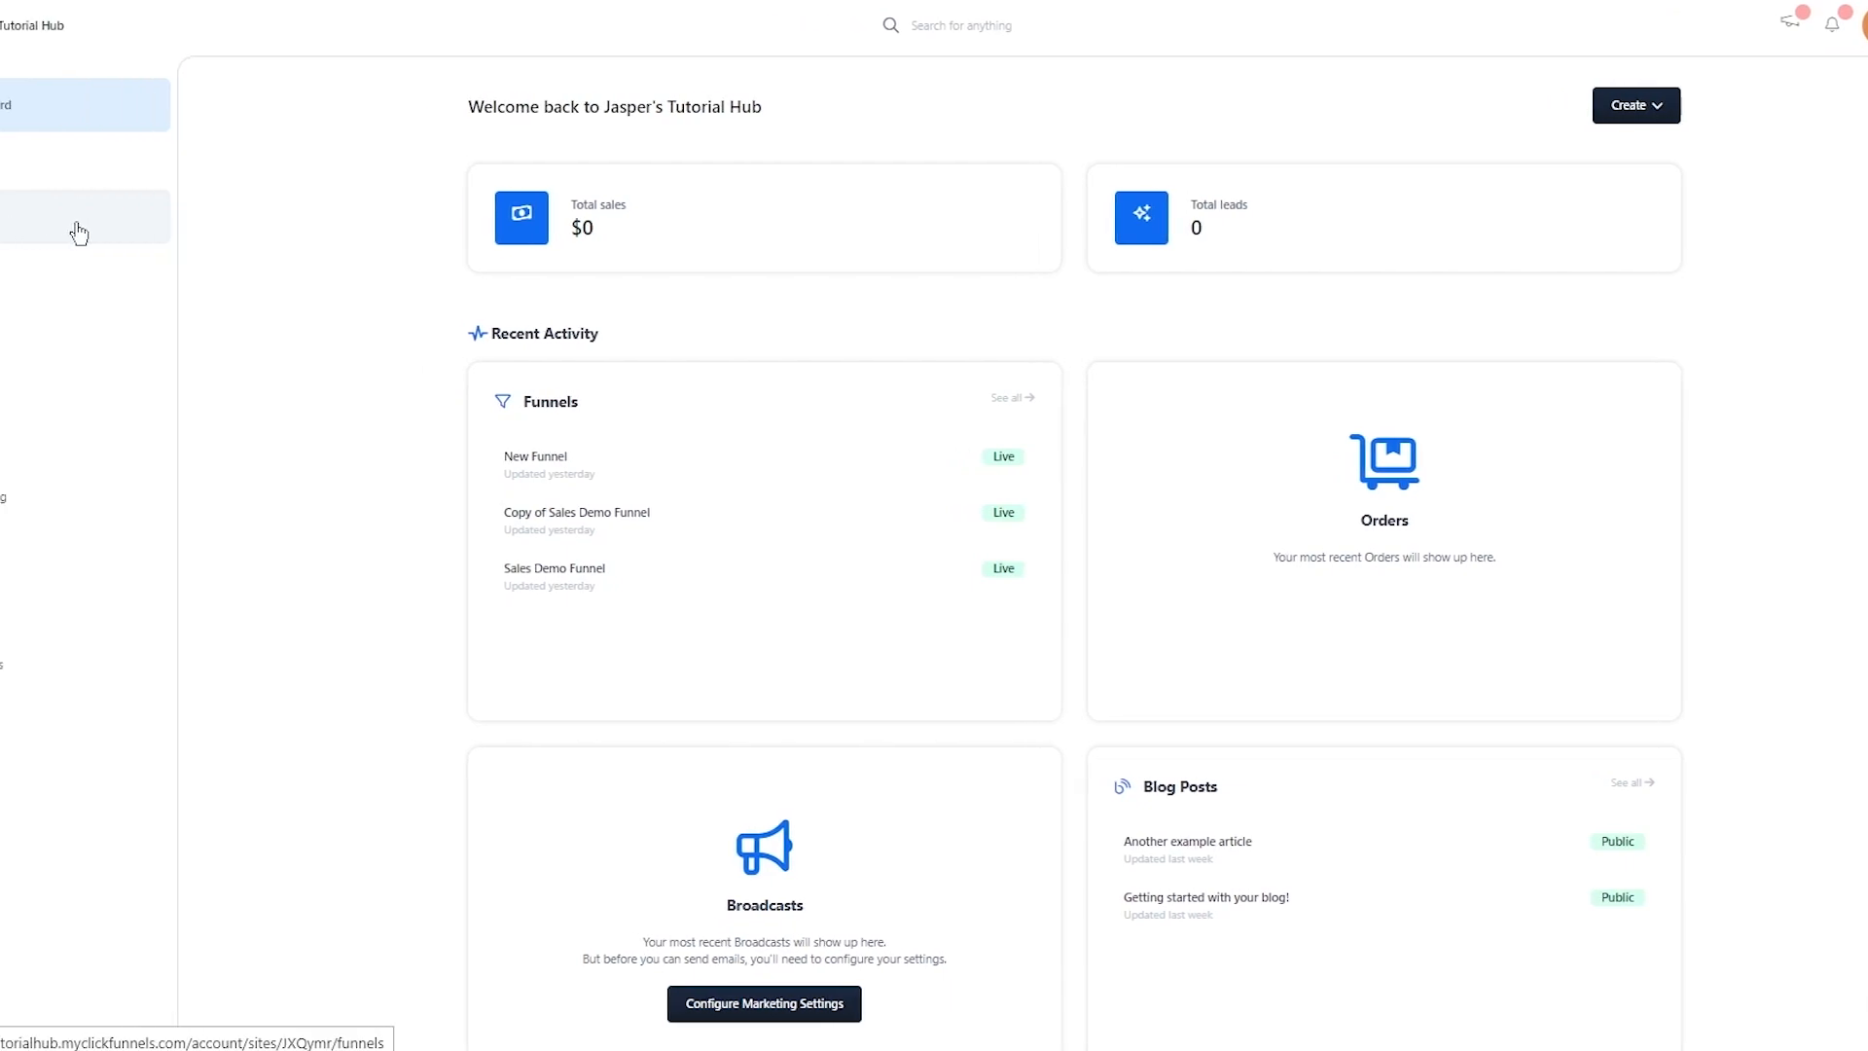
left_click(106, 173)
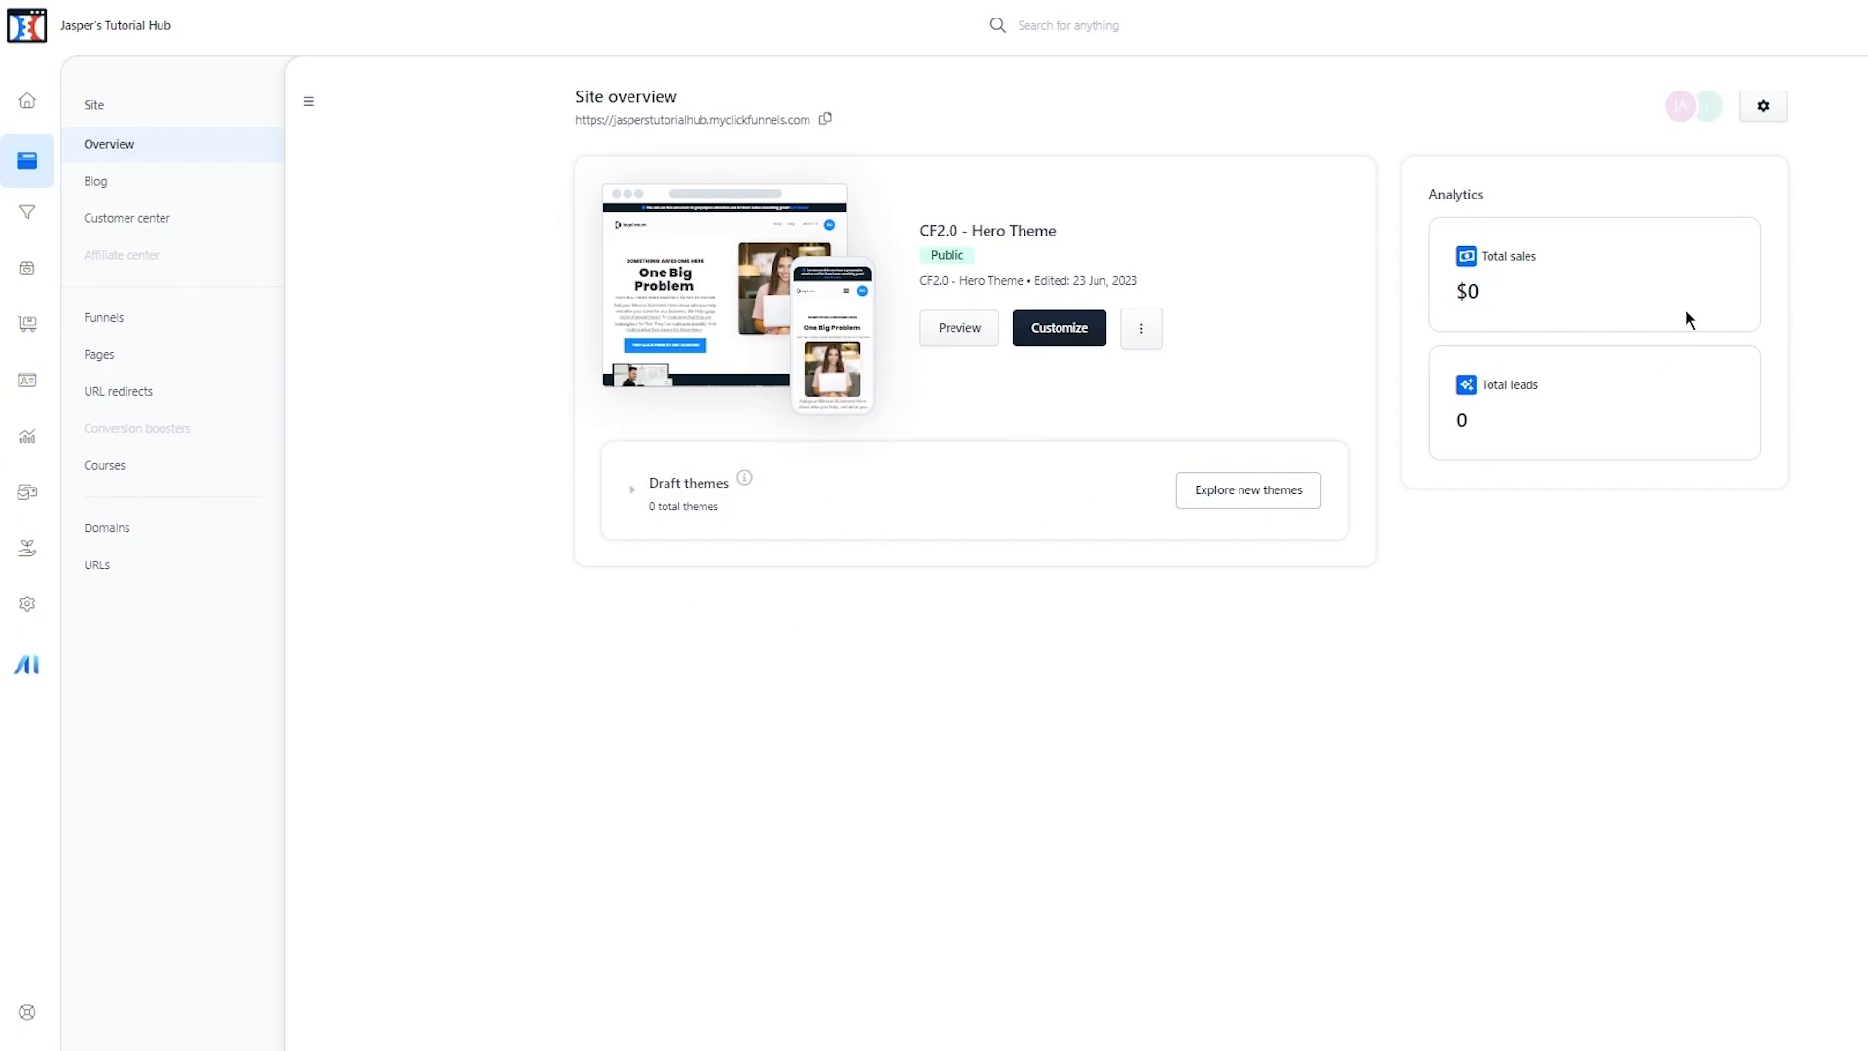
- Look through the site's blog posts, the customer center preview and the product list
left_click(150, 184)
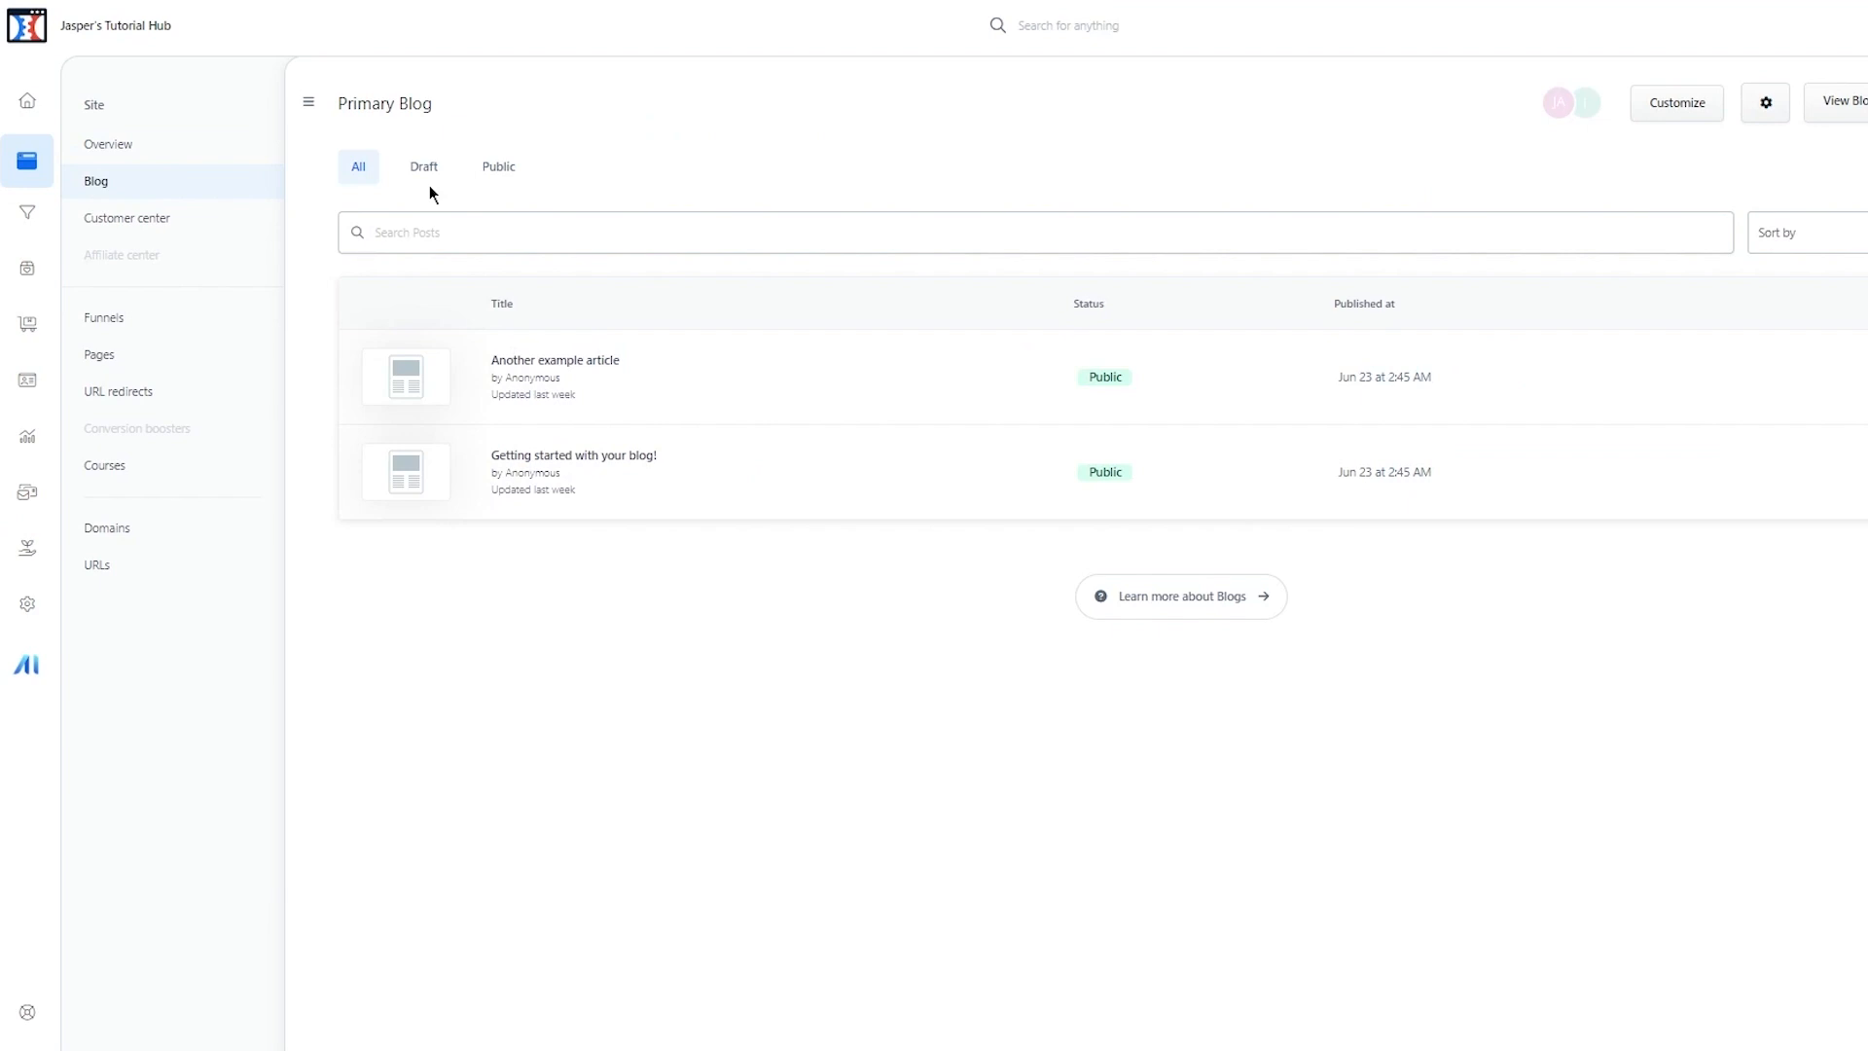
left_click(221, 224)
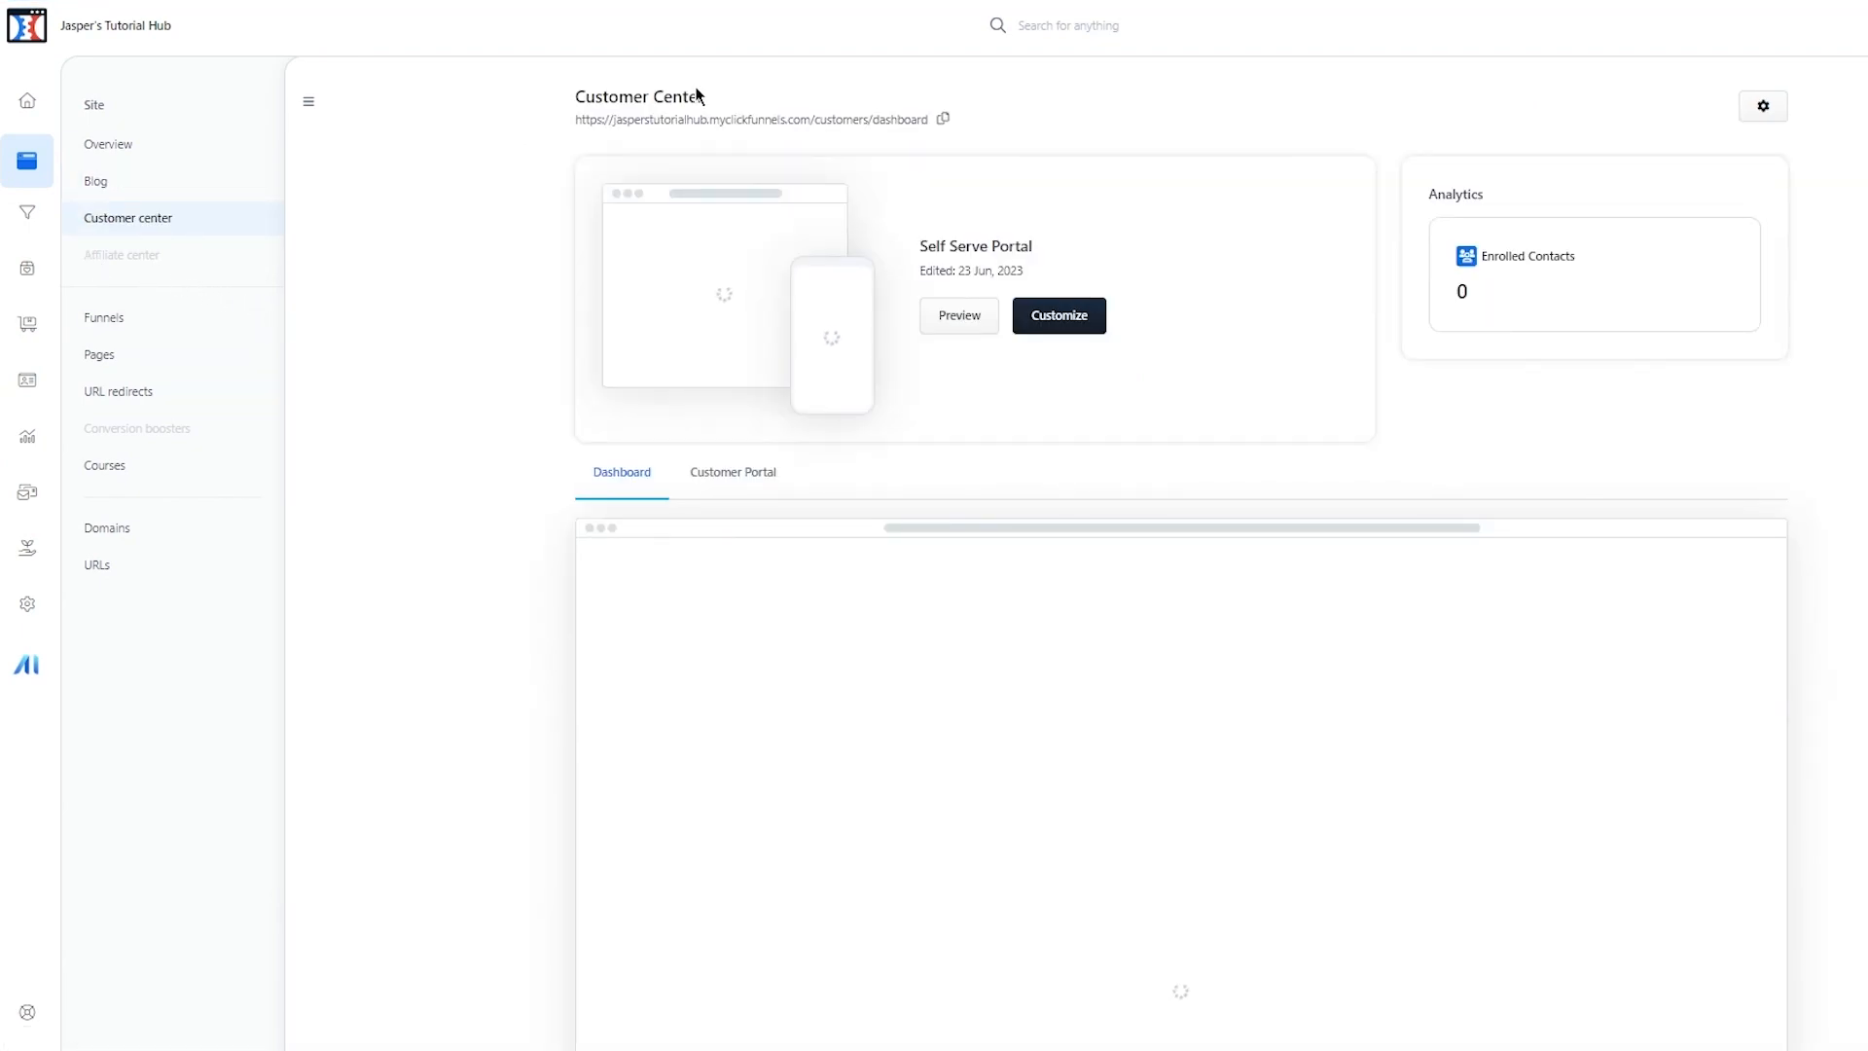
scroll(629, 334, "down", 4)
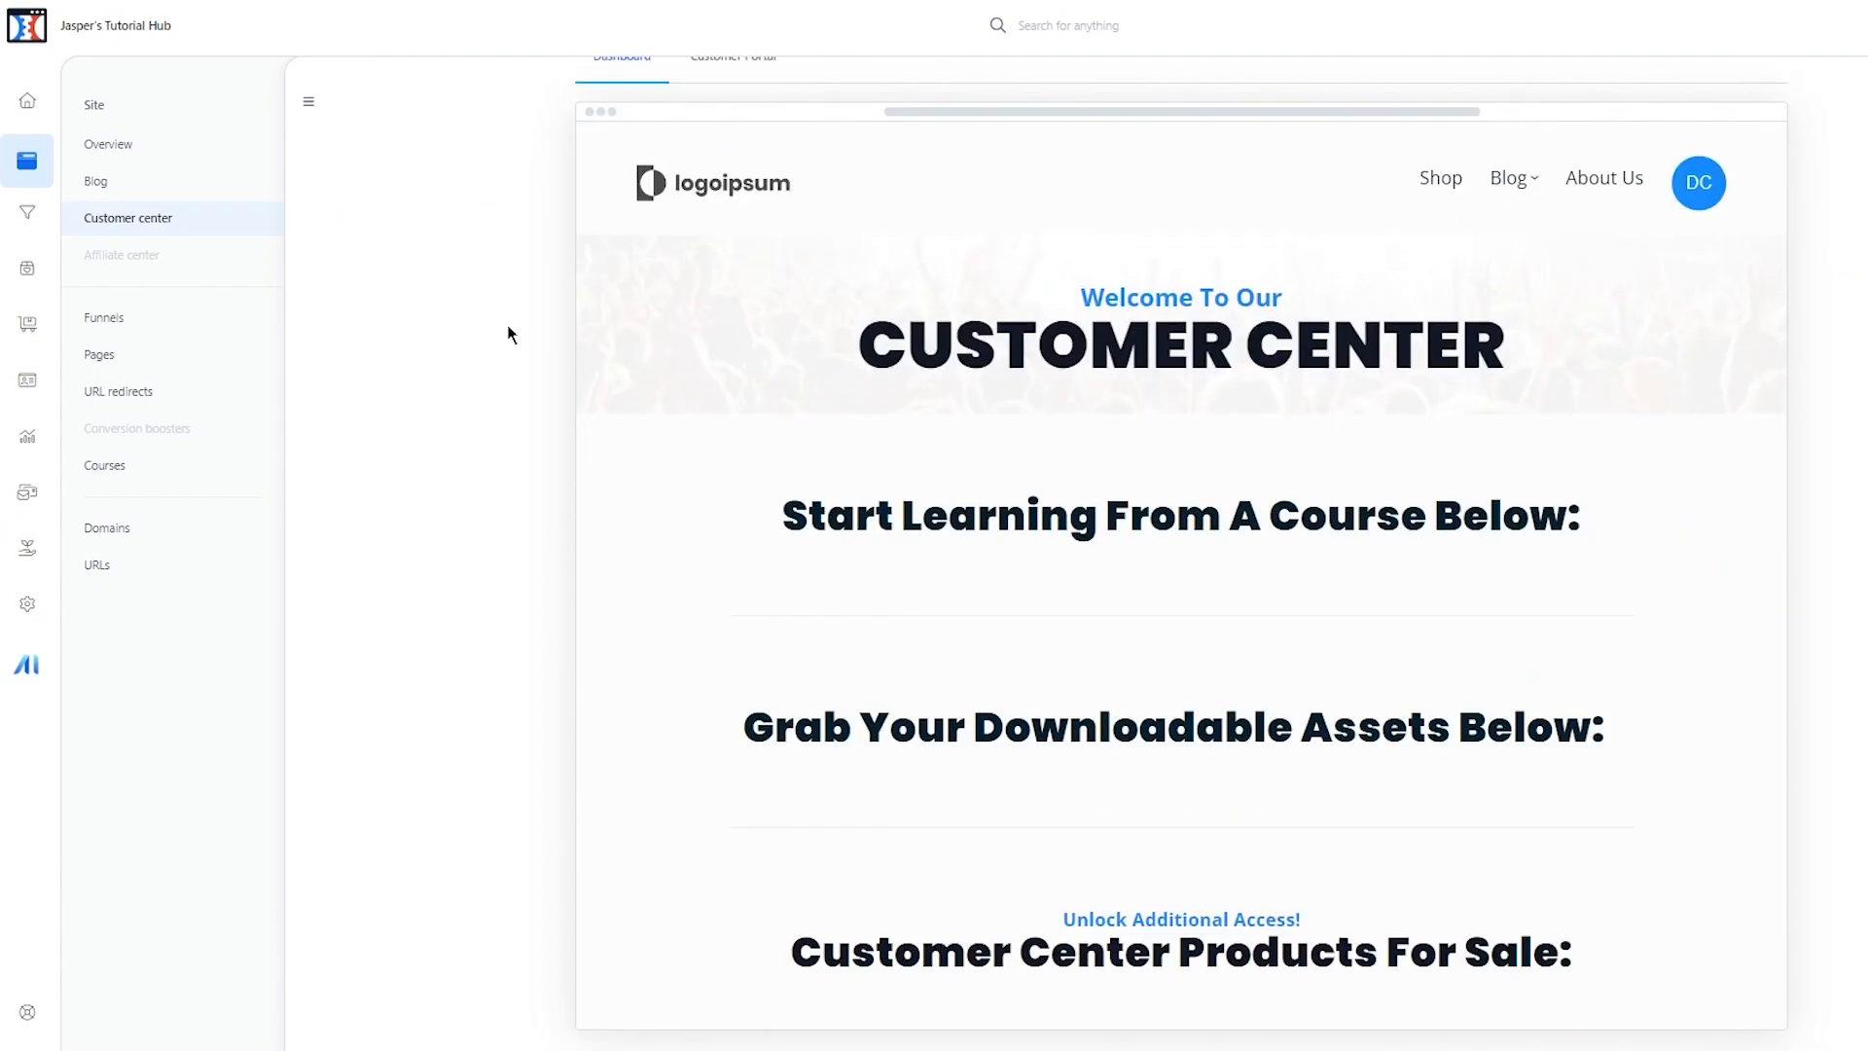
scroll(552, 413, "up", 4)
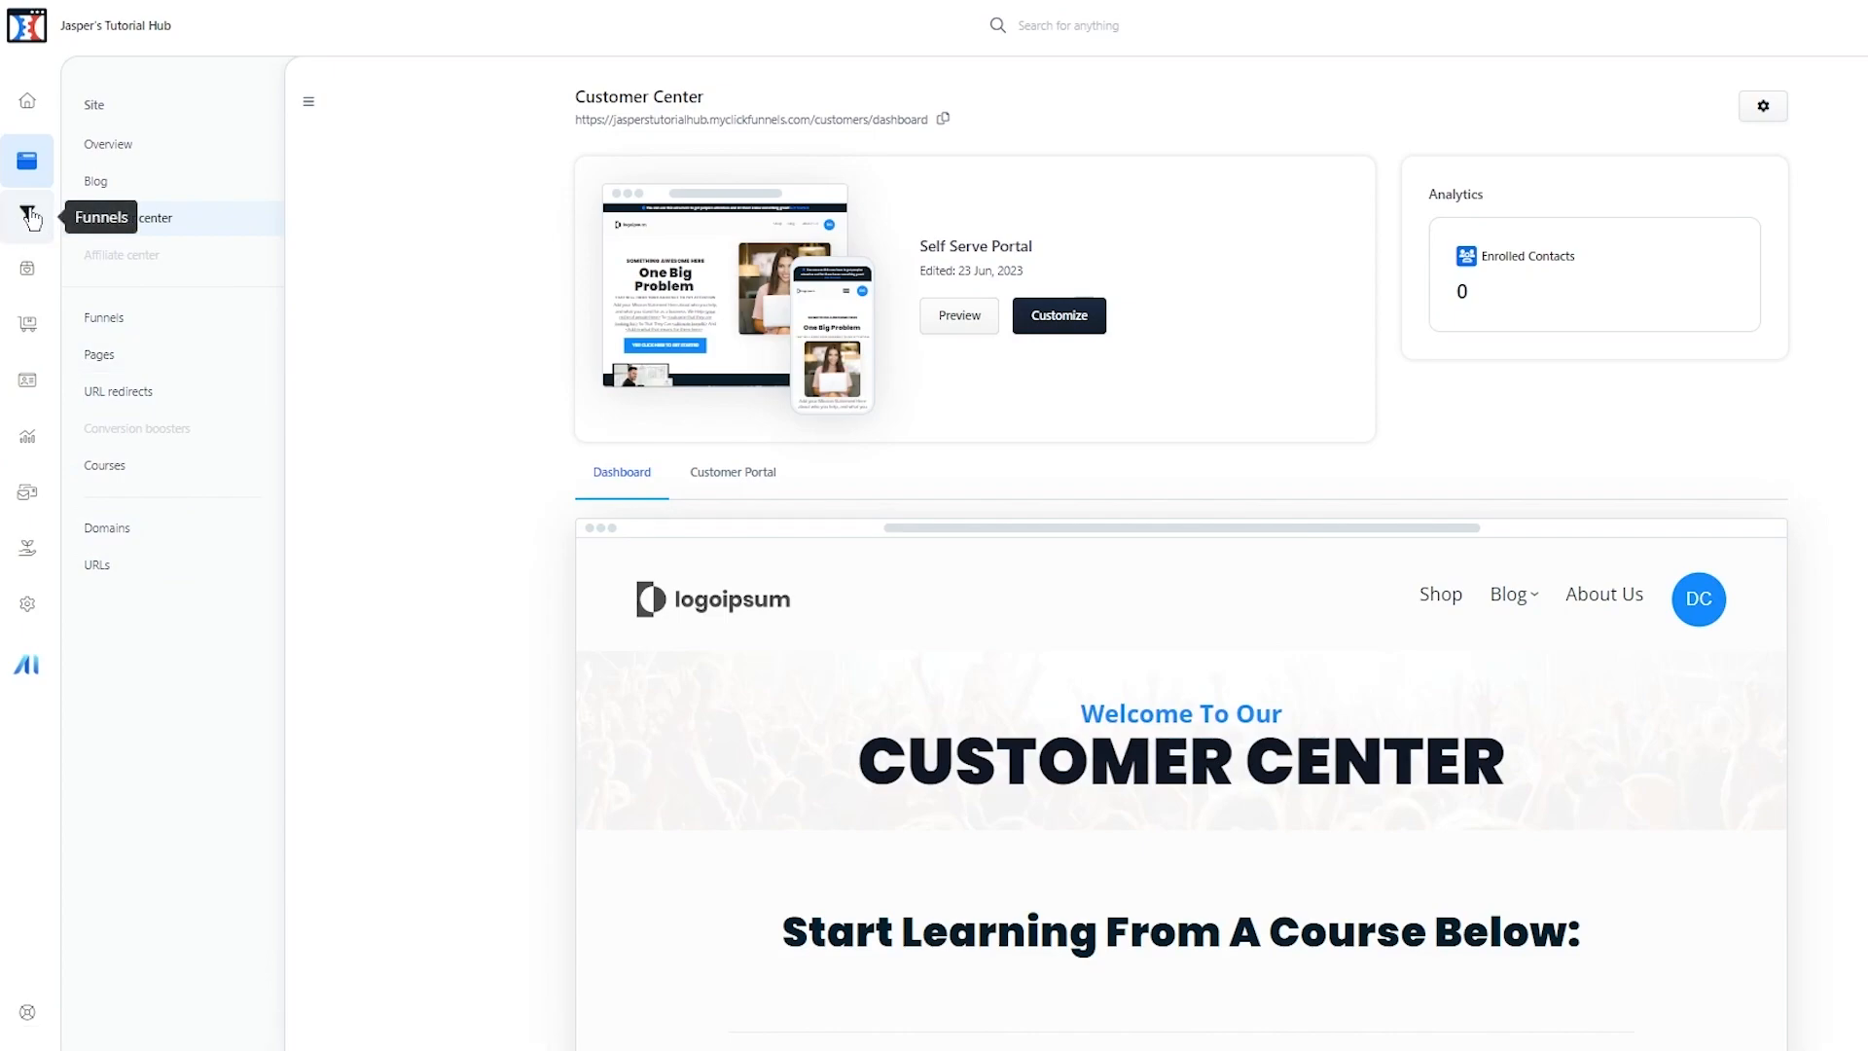
left_click(28, 277)
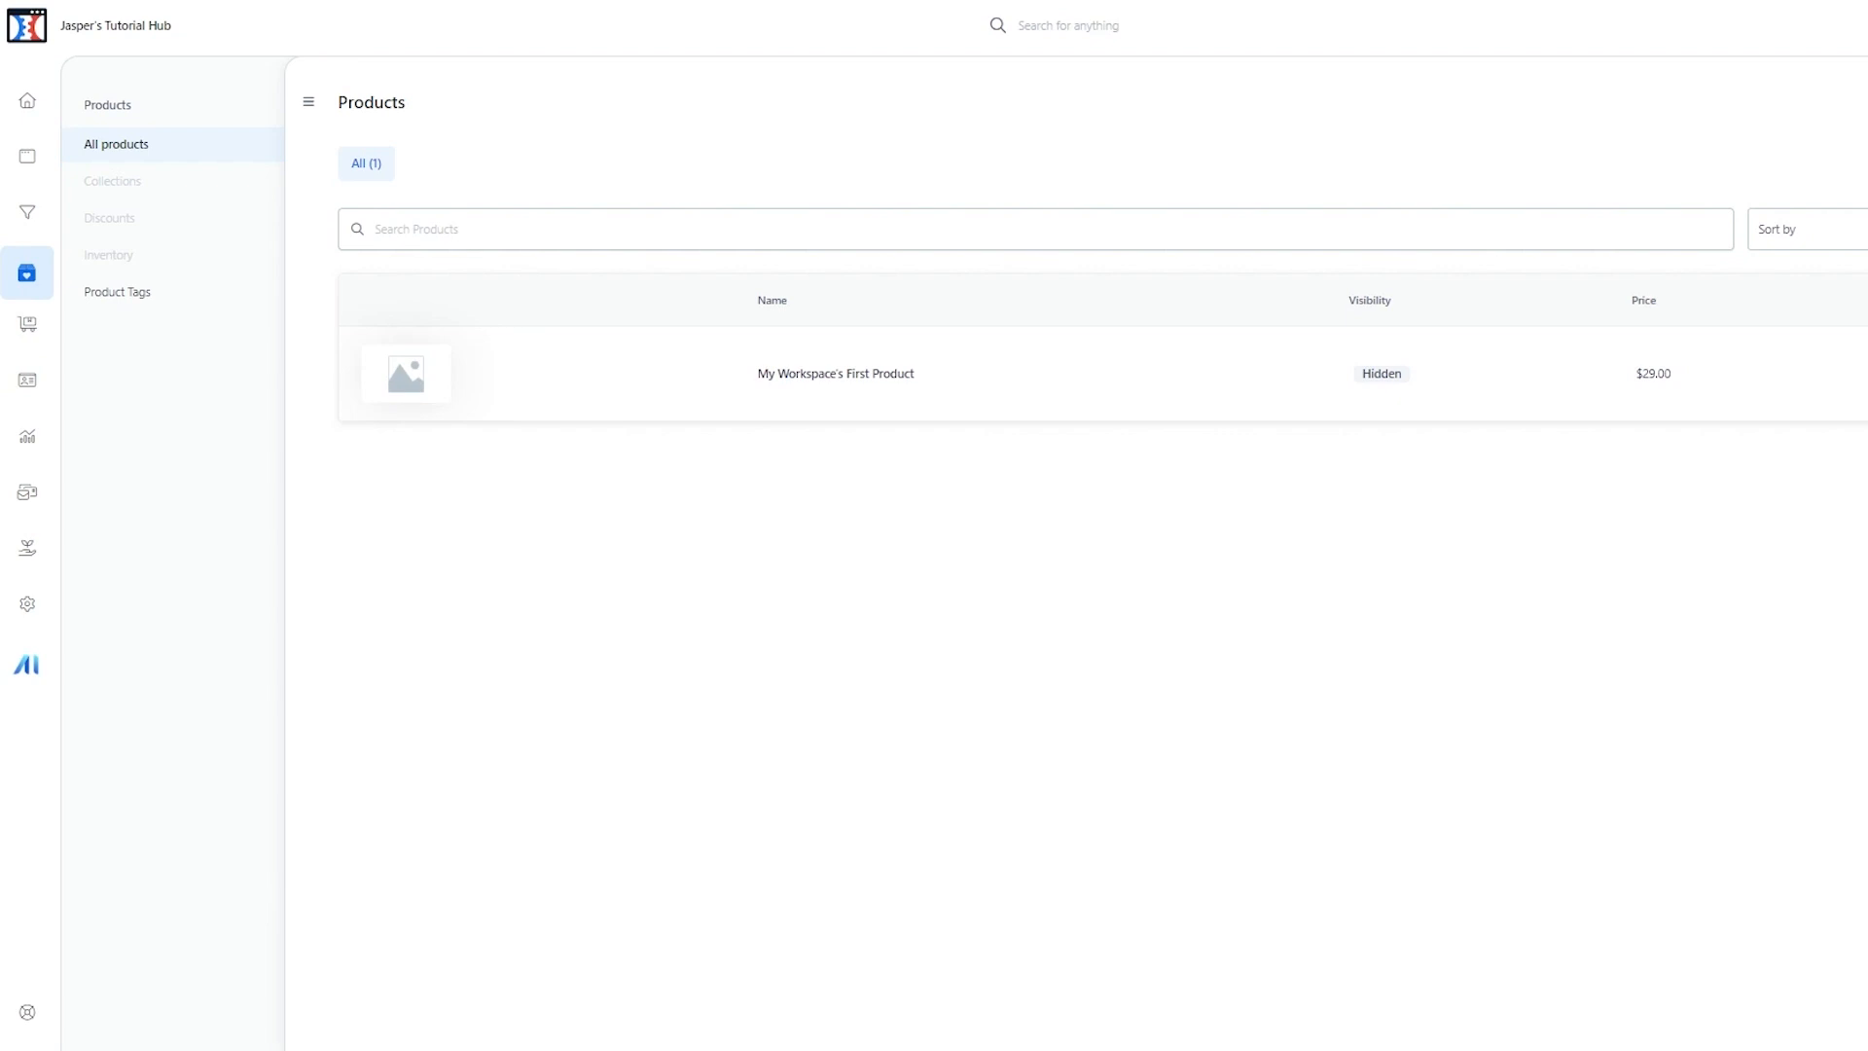
- Create a blank funnel named New Funnel with the path /new-funnel from the funnels list
left_click(32, 229)
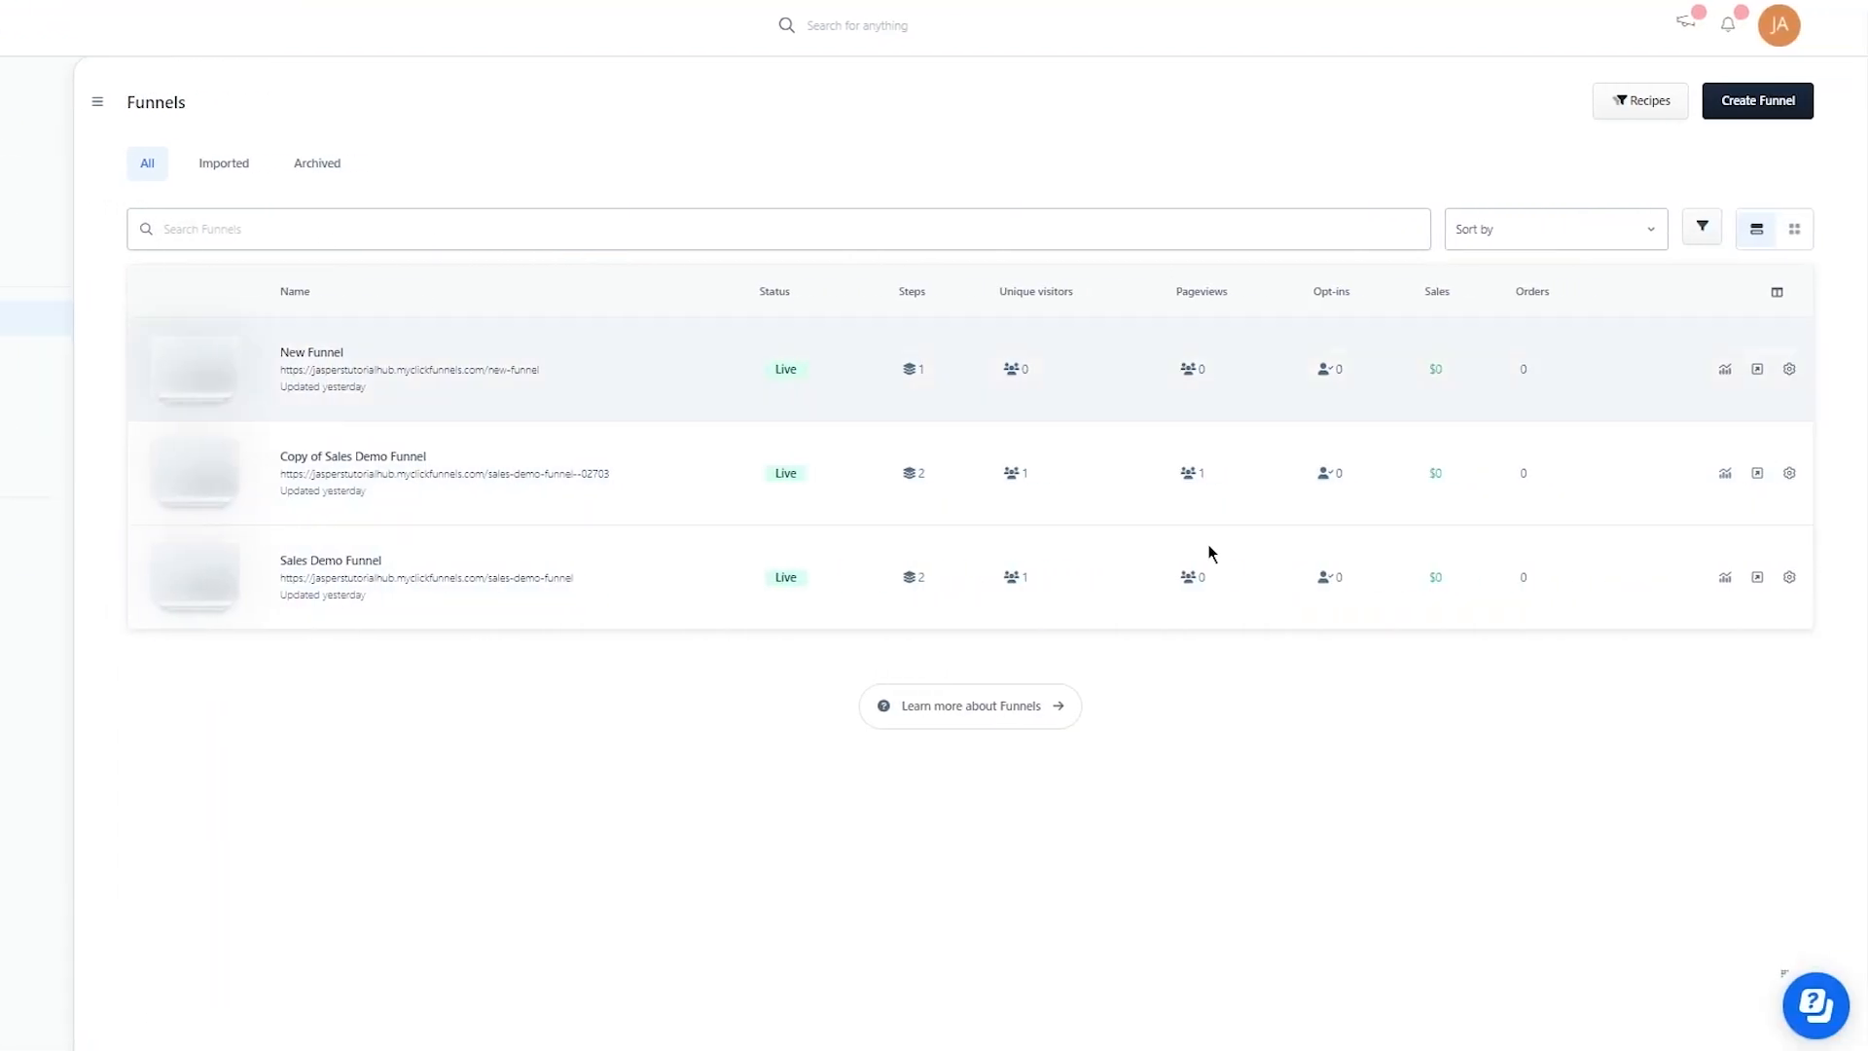
left_click(1766, 101)
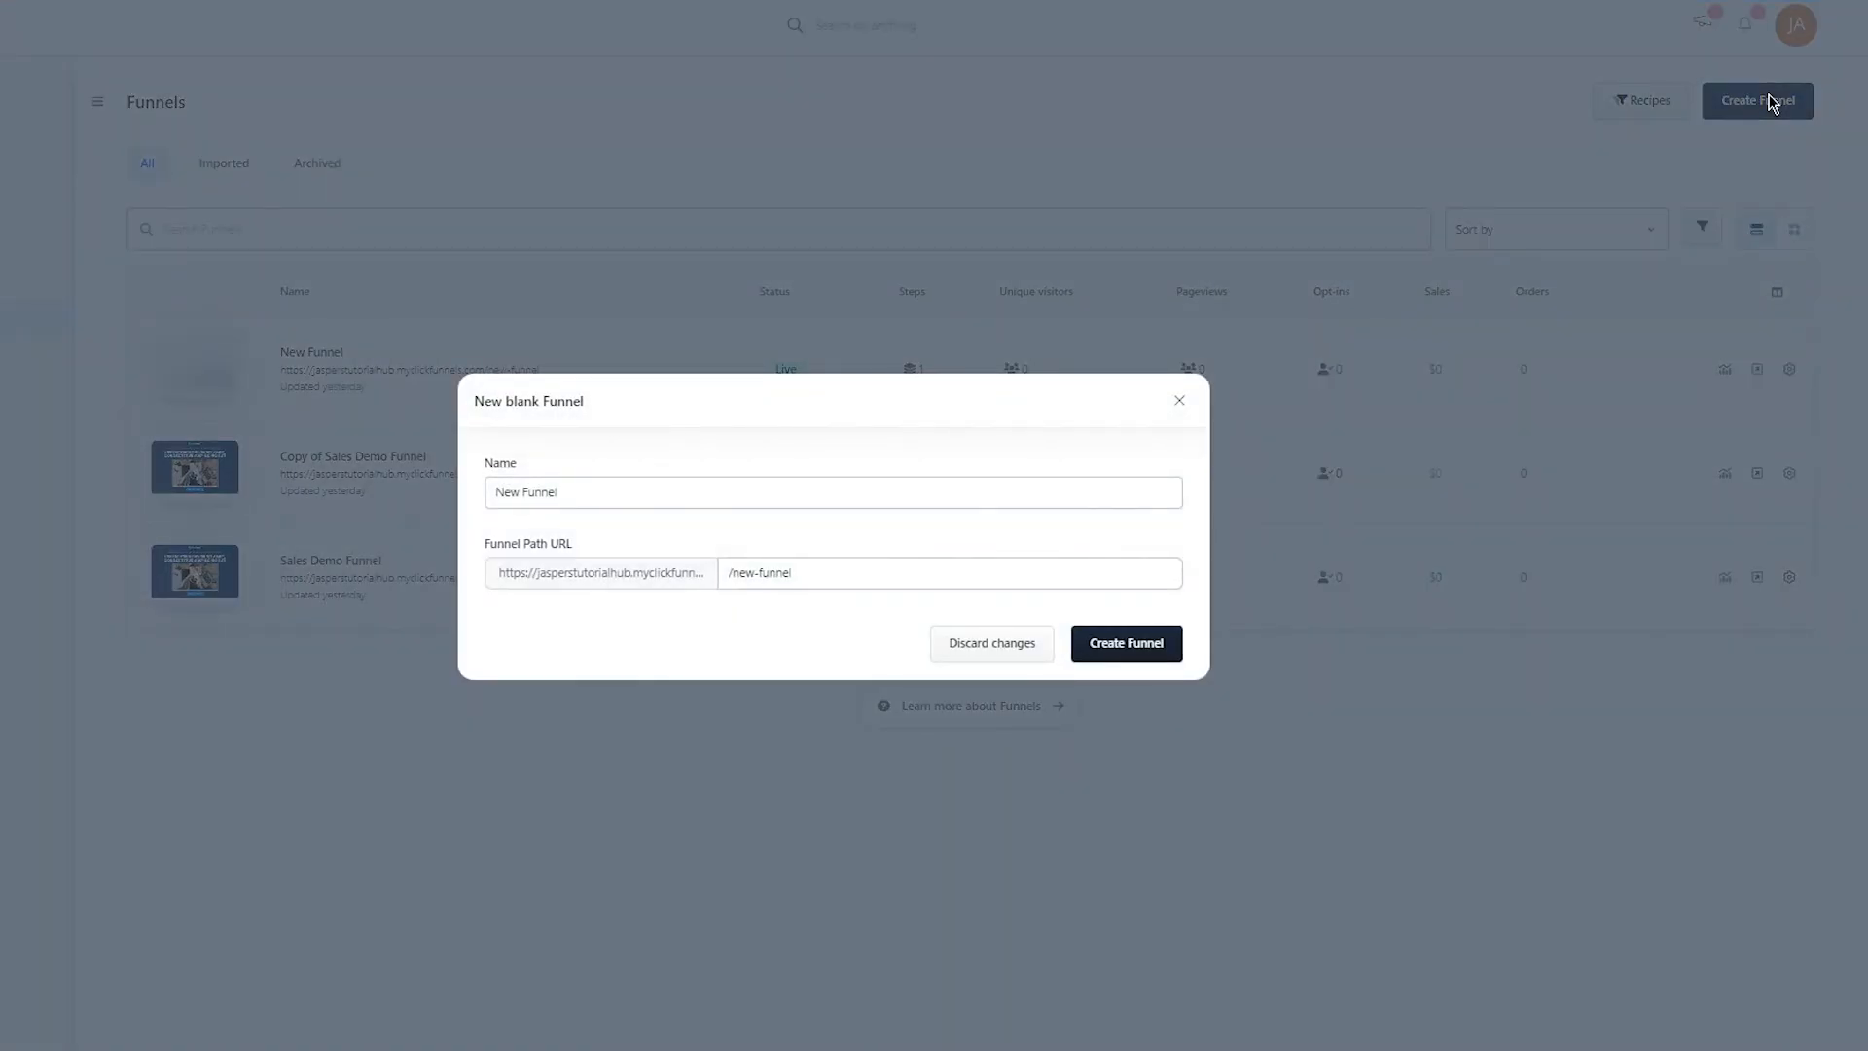
left_click(657, 498)
left_click_drag(742, 497, 438, 535)
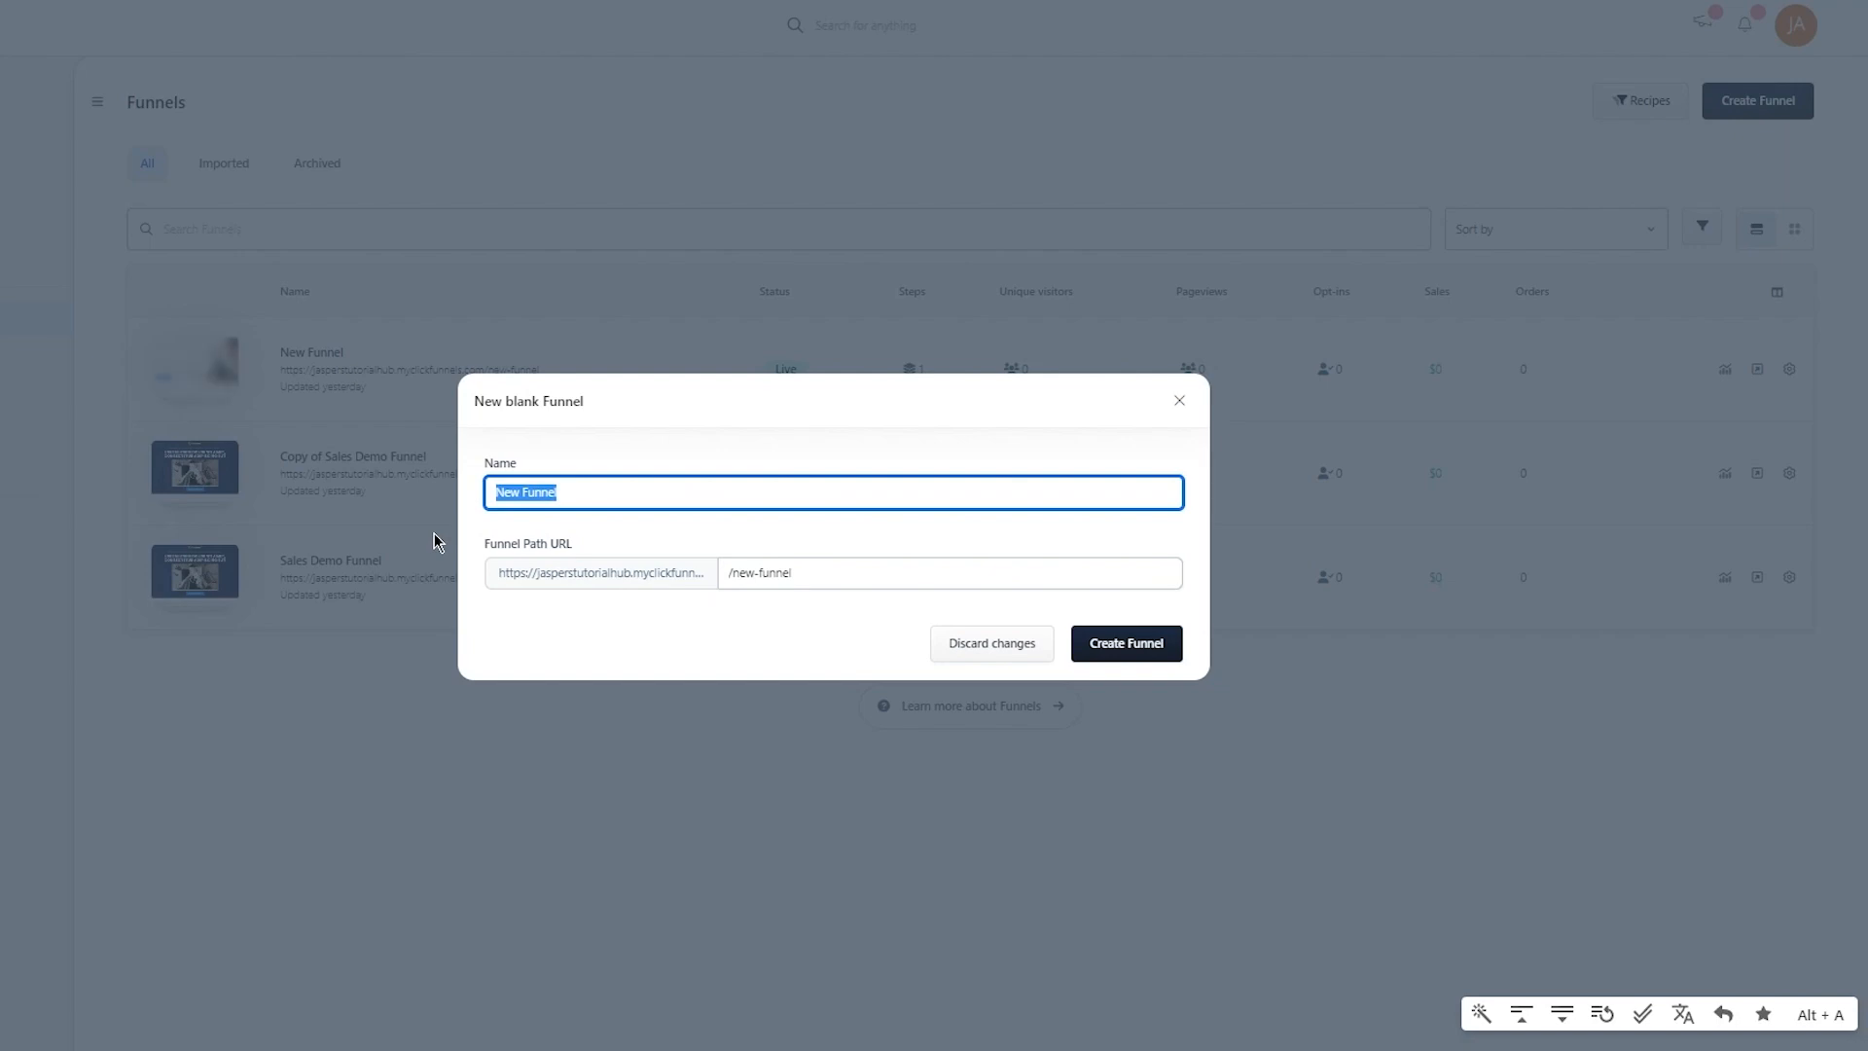
left_click(852, 576)
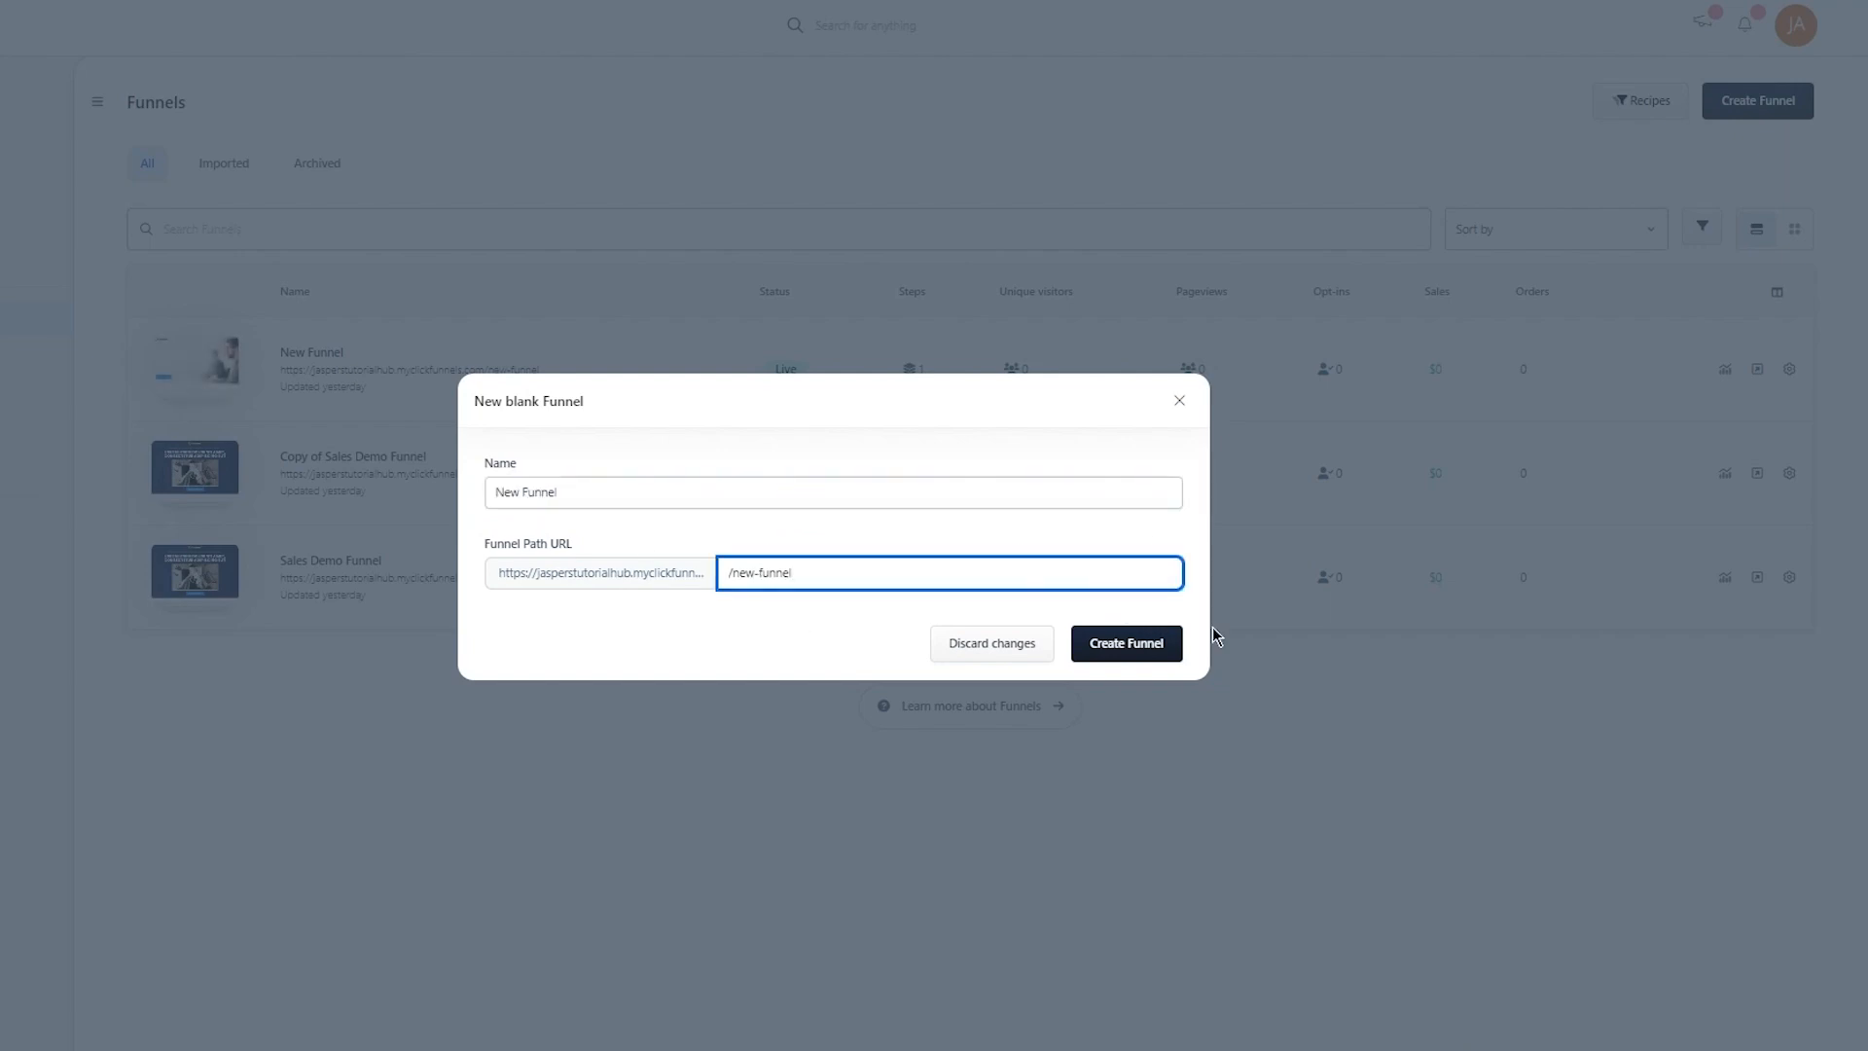
left_click(1154, 650)
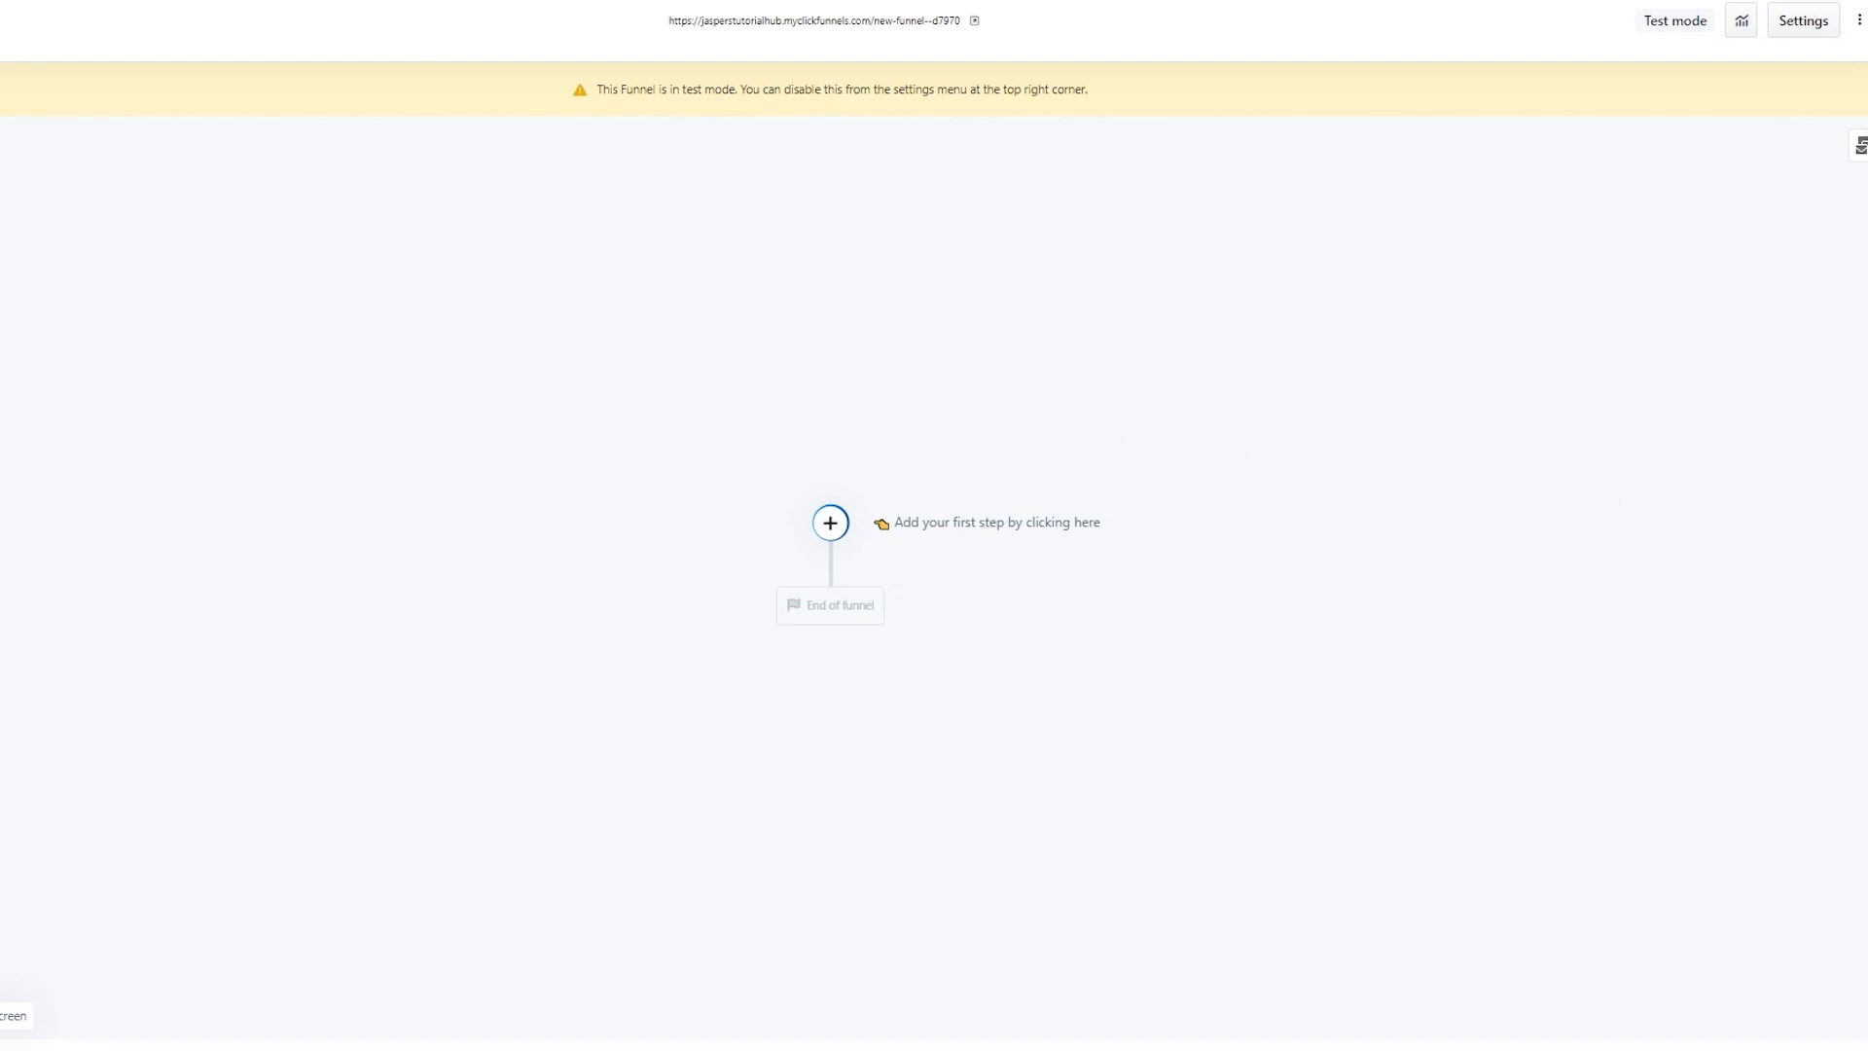
- Add a page as the funnel's first step, choosing the Simple Long Form Salesletter template from the Sales category
left_click(830, 524)
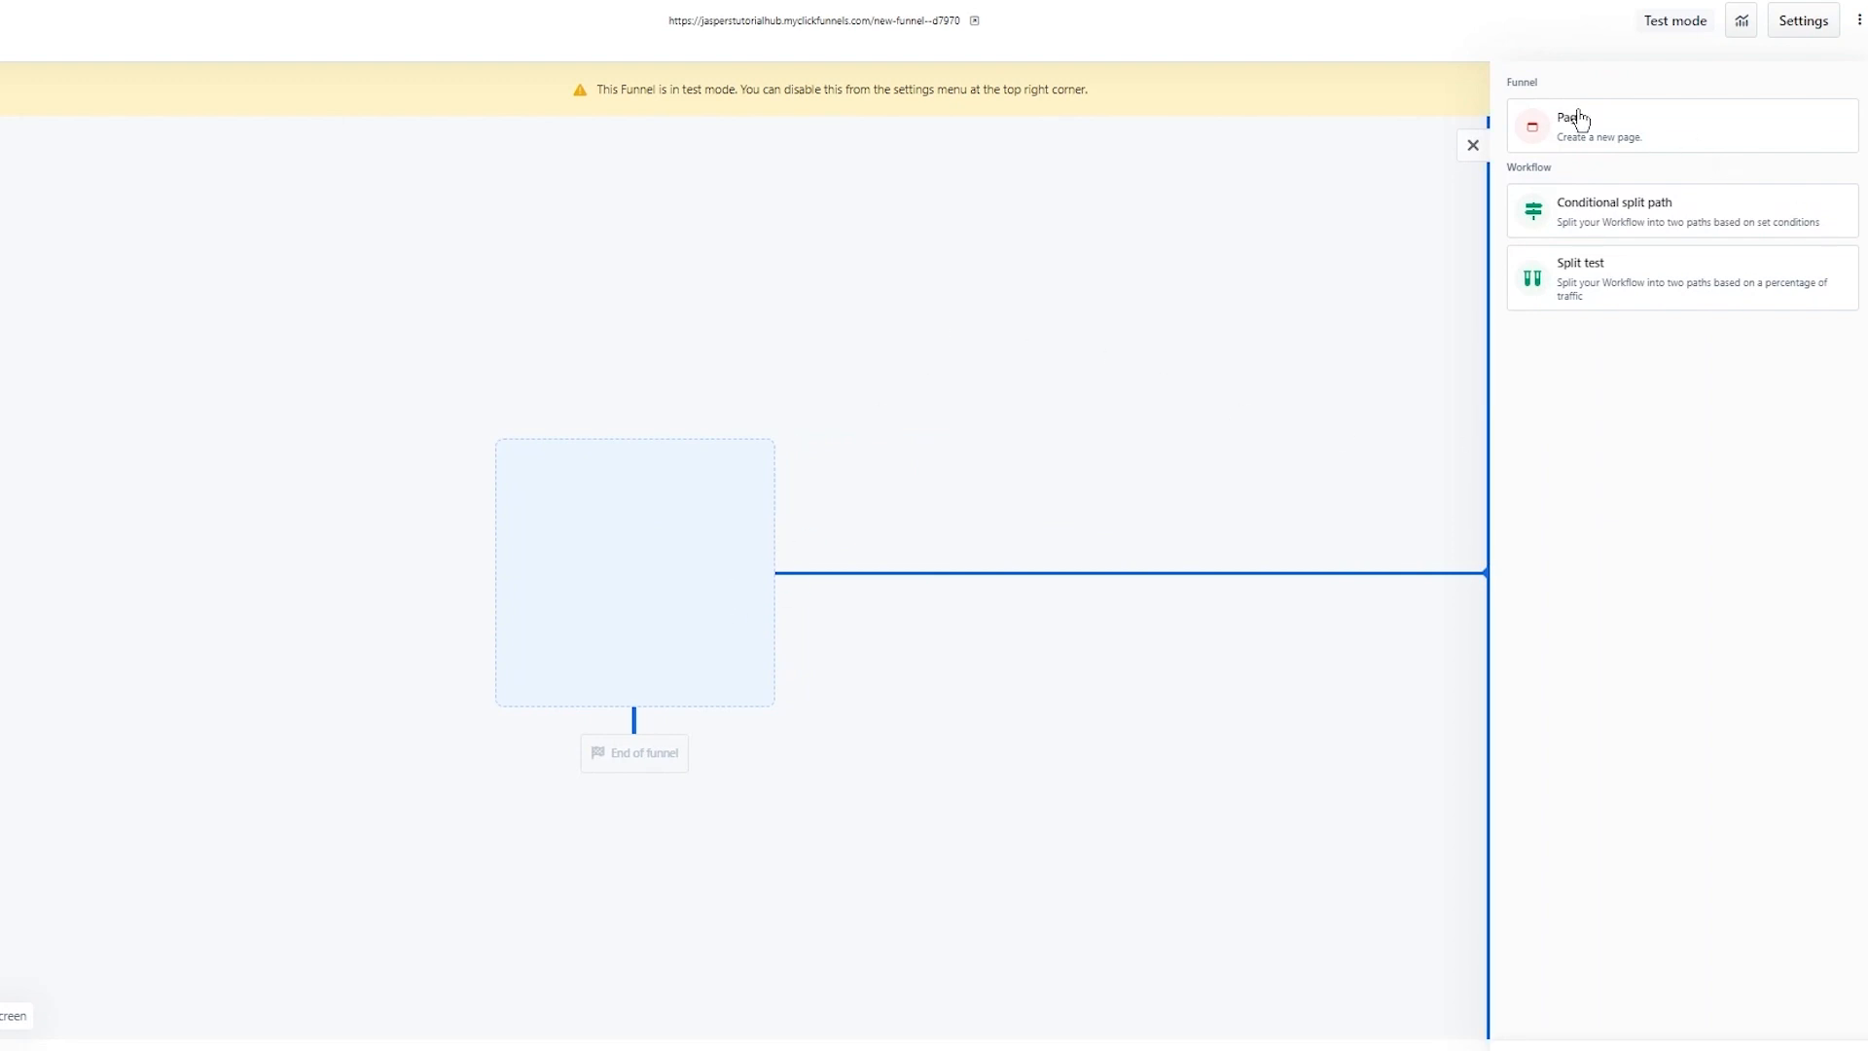
left_click(1605, 148)
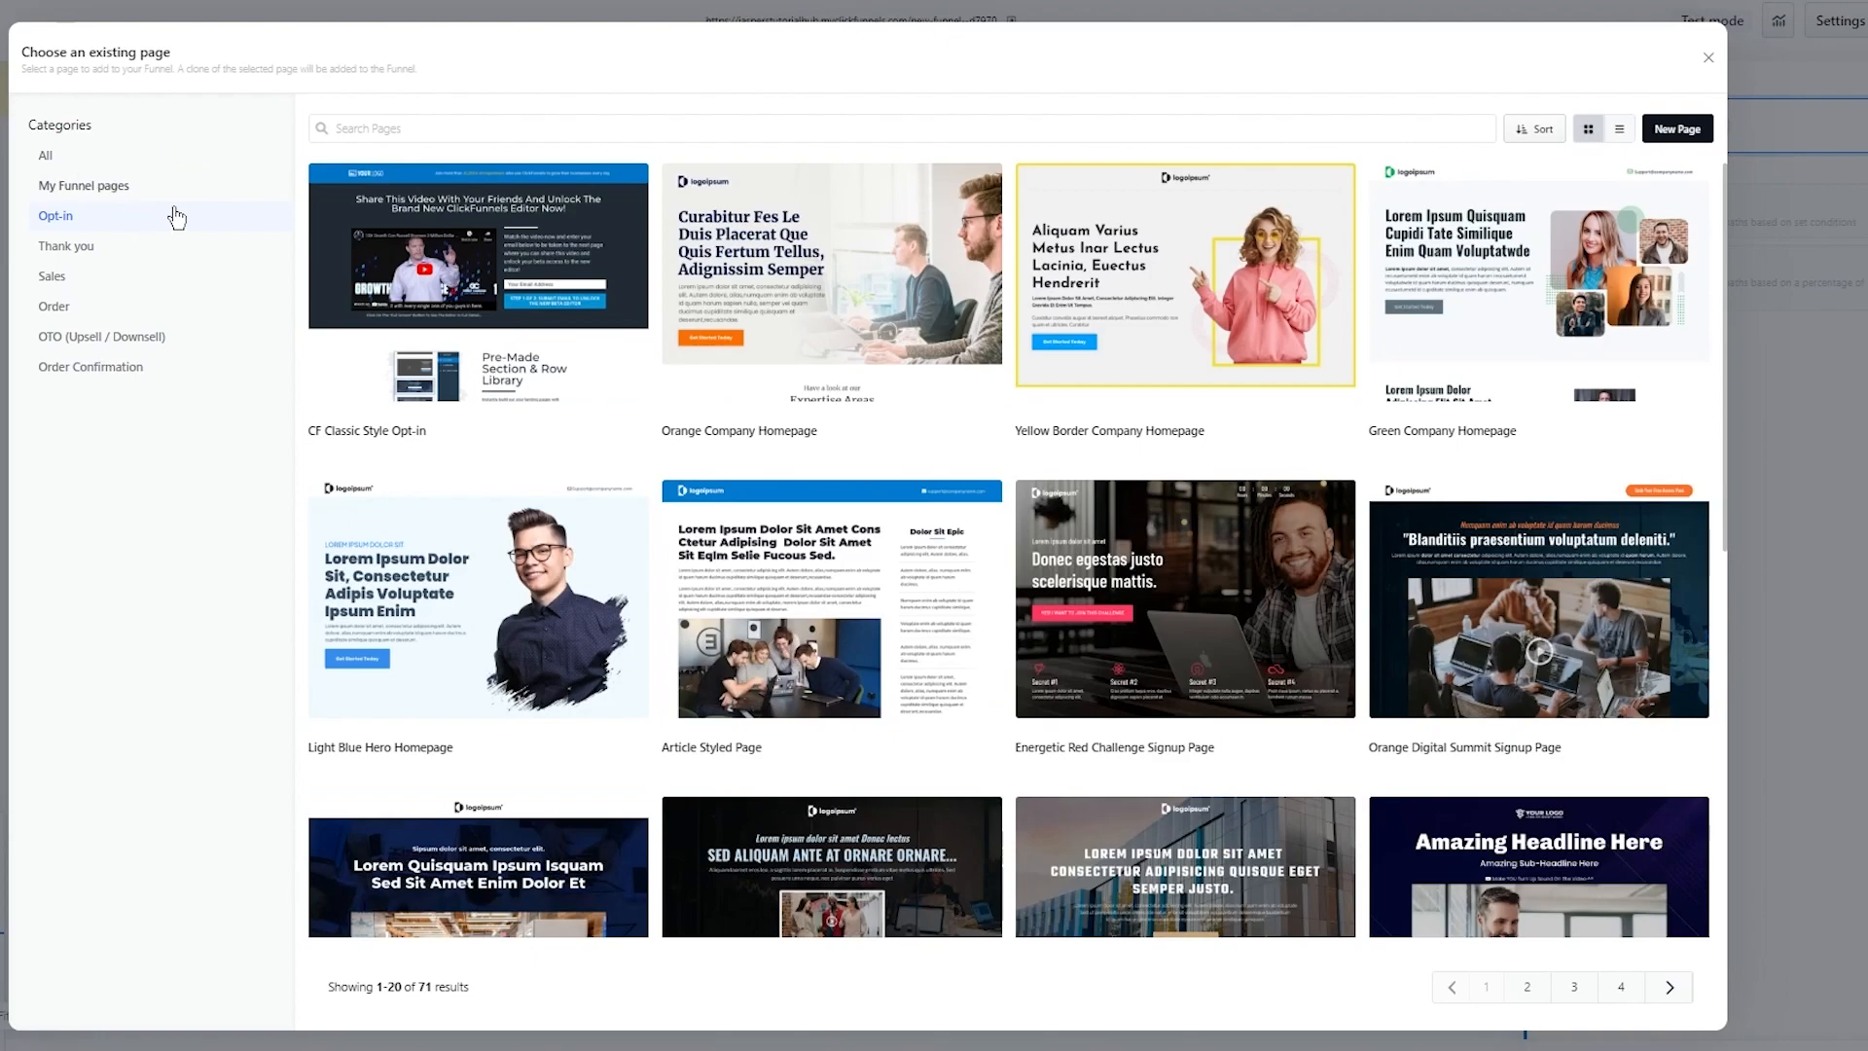
left_click(115, 187)
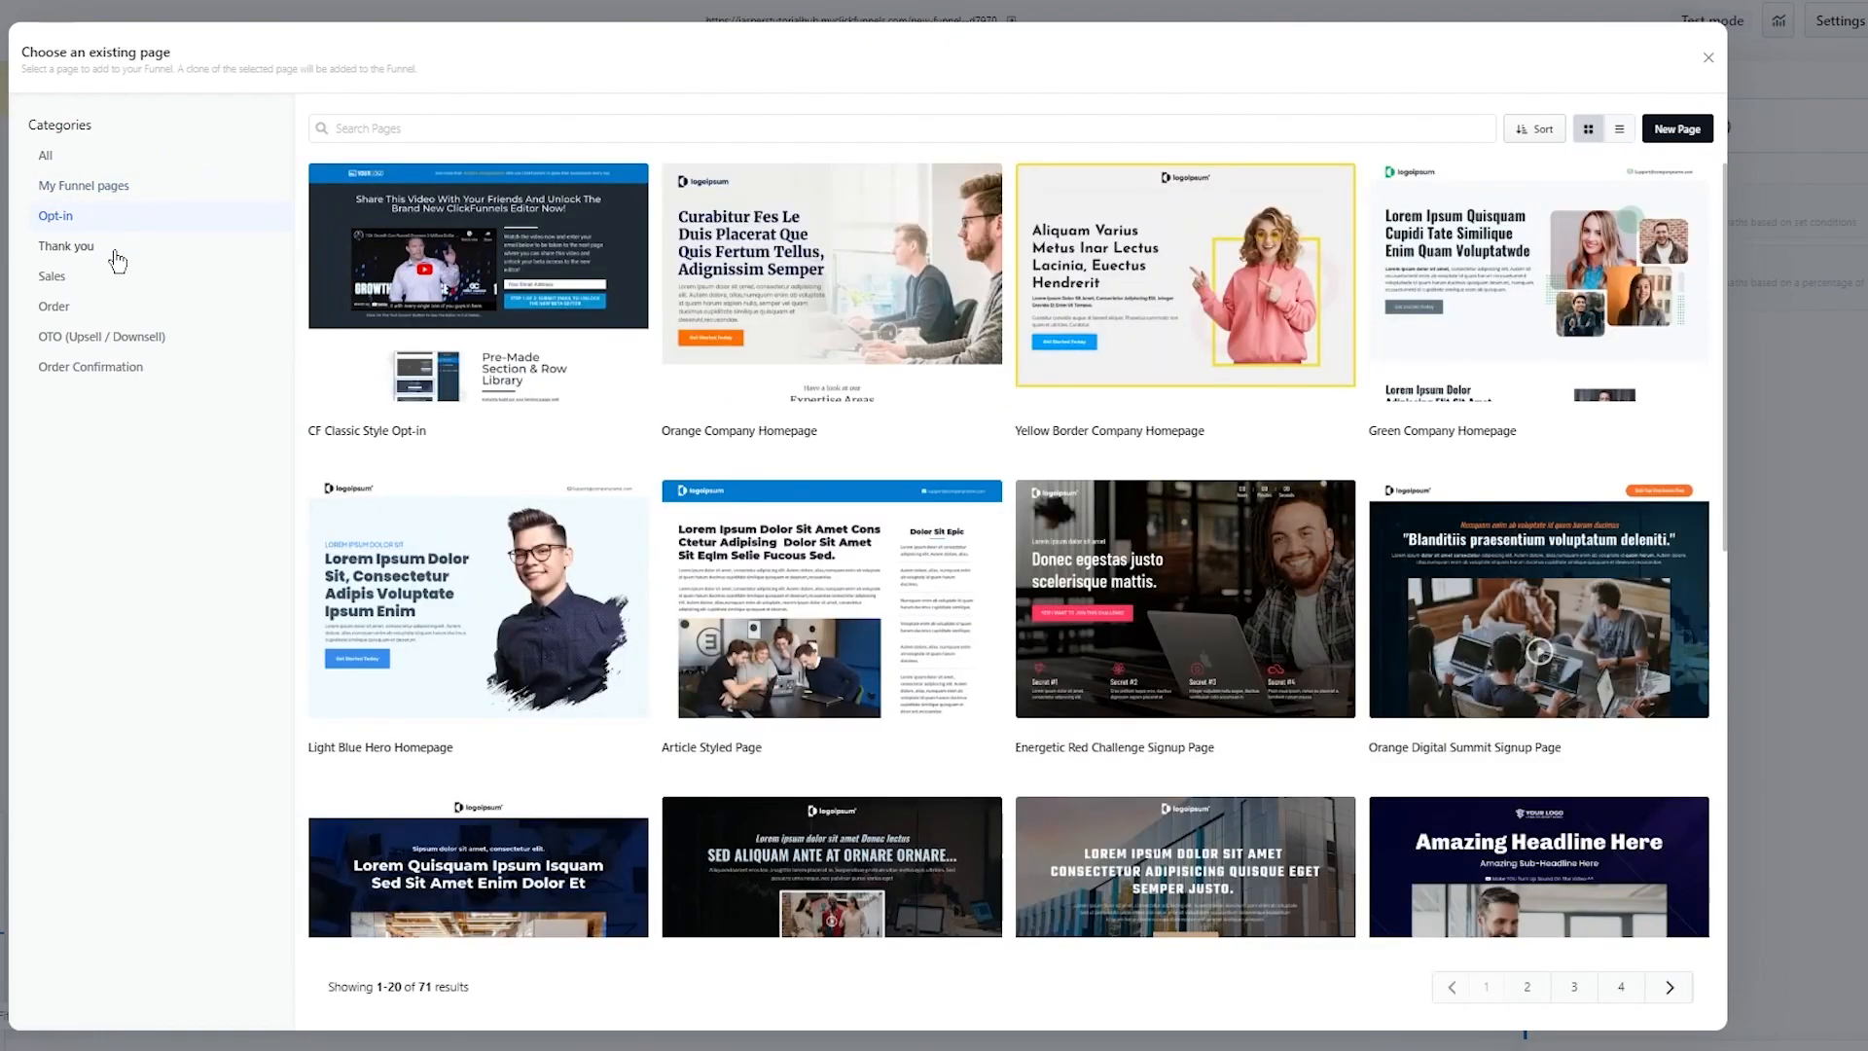
left_click(78, 280)
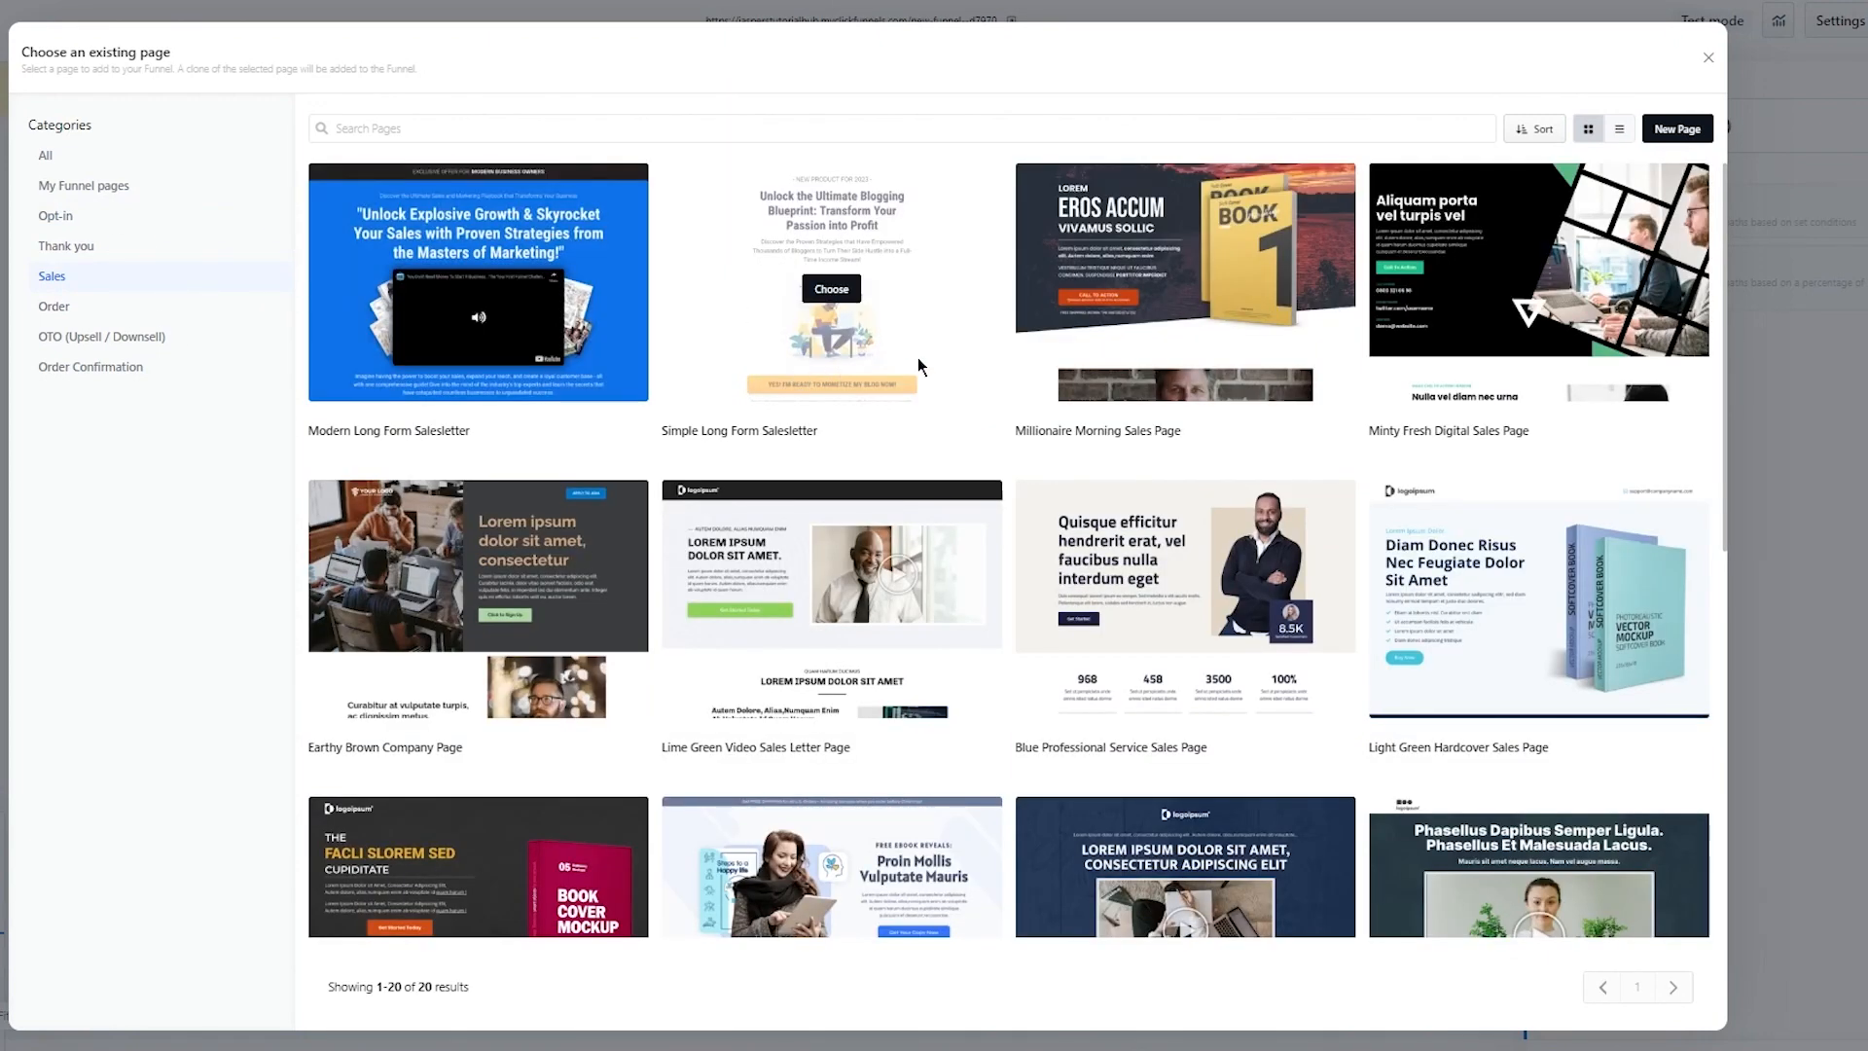
left_click(829, 289)
- Name the new page Home and create it with the default style
left_click(162, 234)
type("Home")
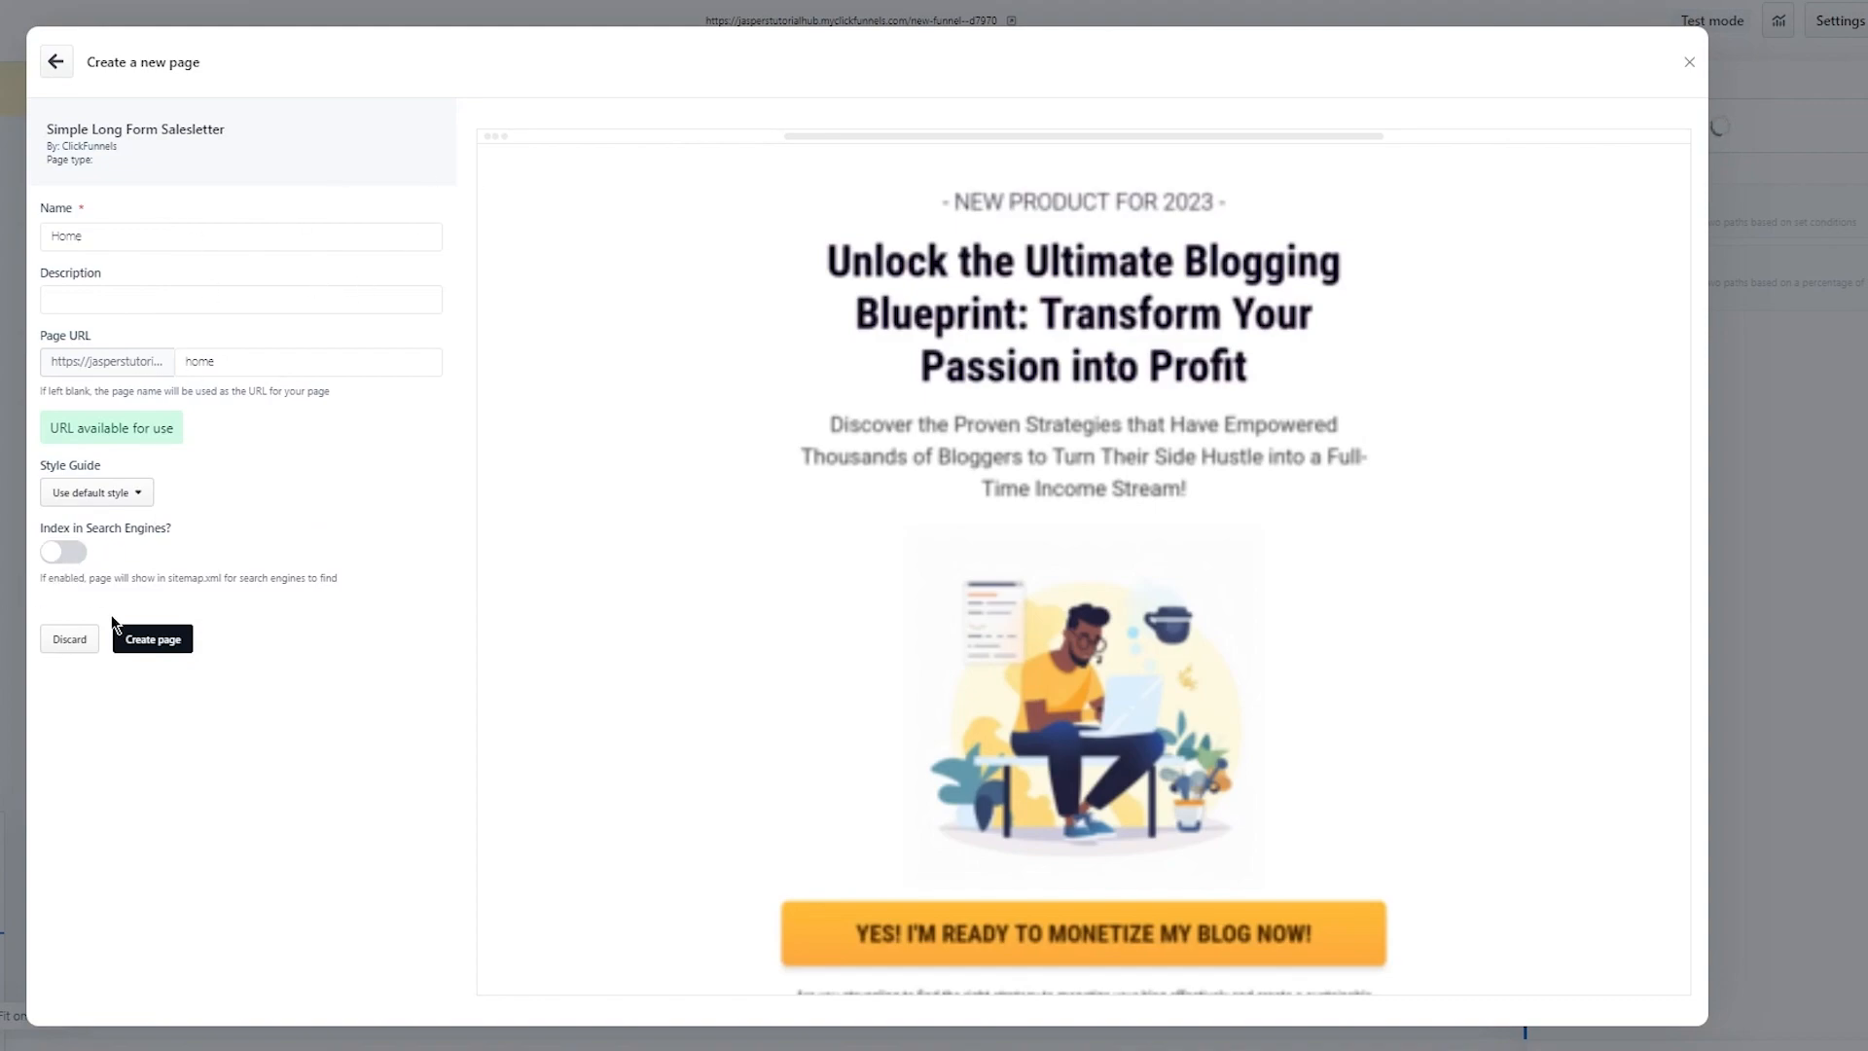
left_click(137, 637)
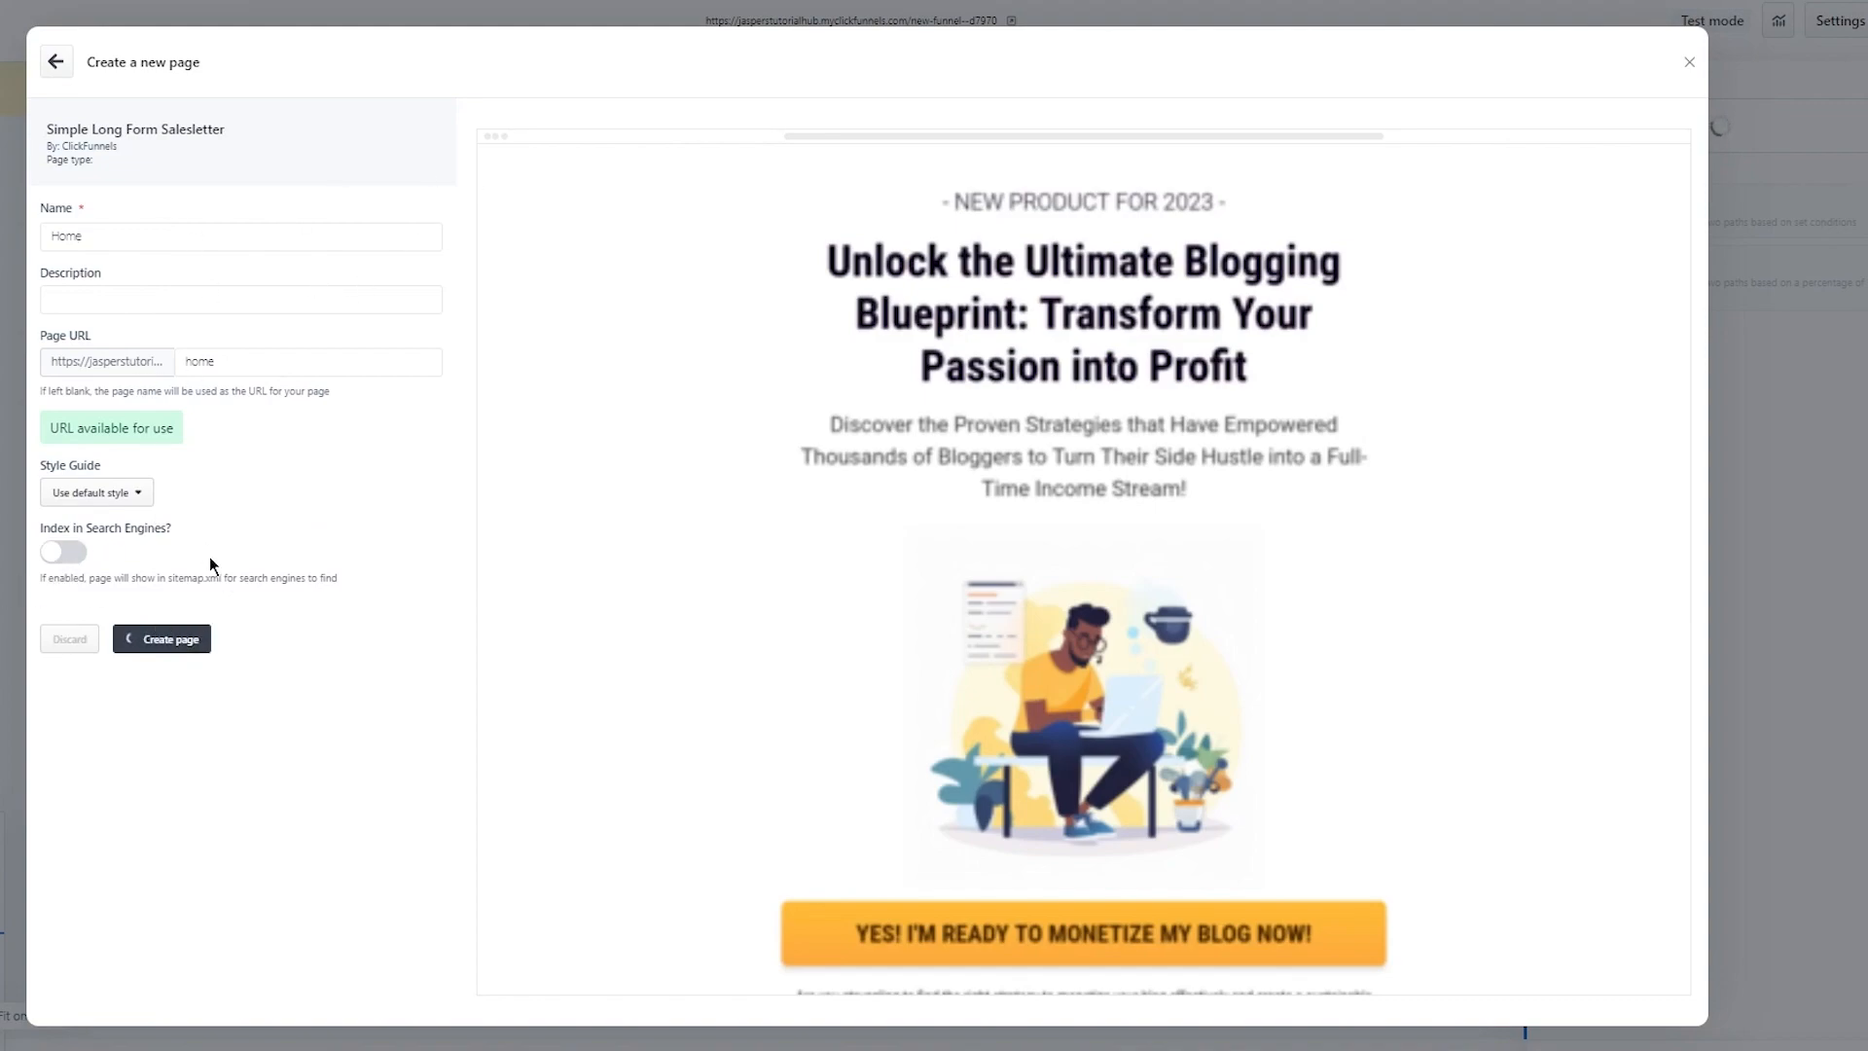
- Open the funnel's Home page for editing and select its main blogging headline
mouse_move(858, 513)
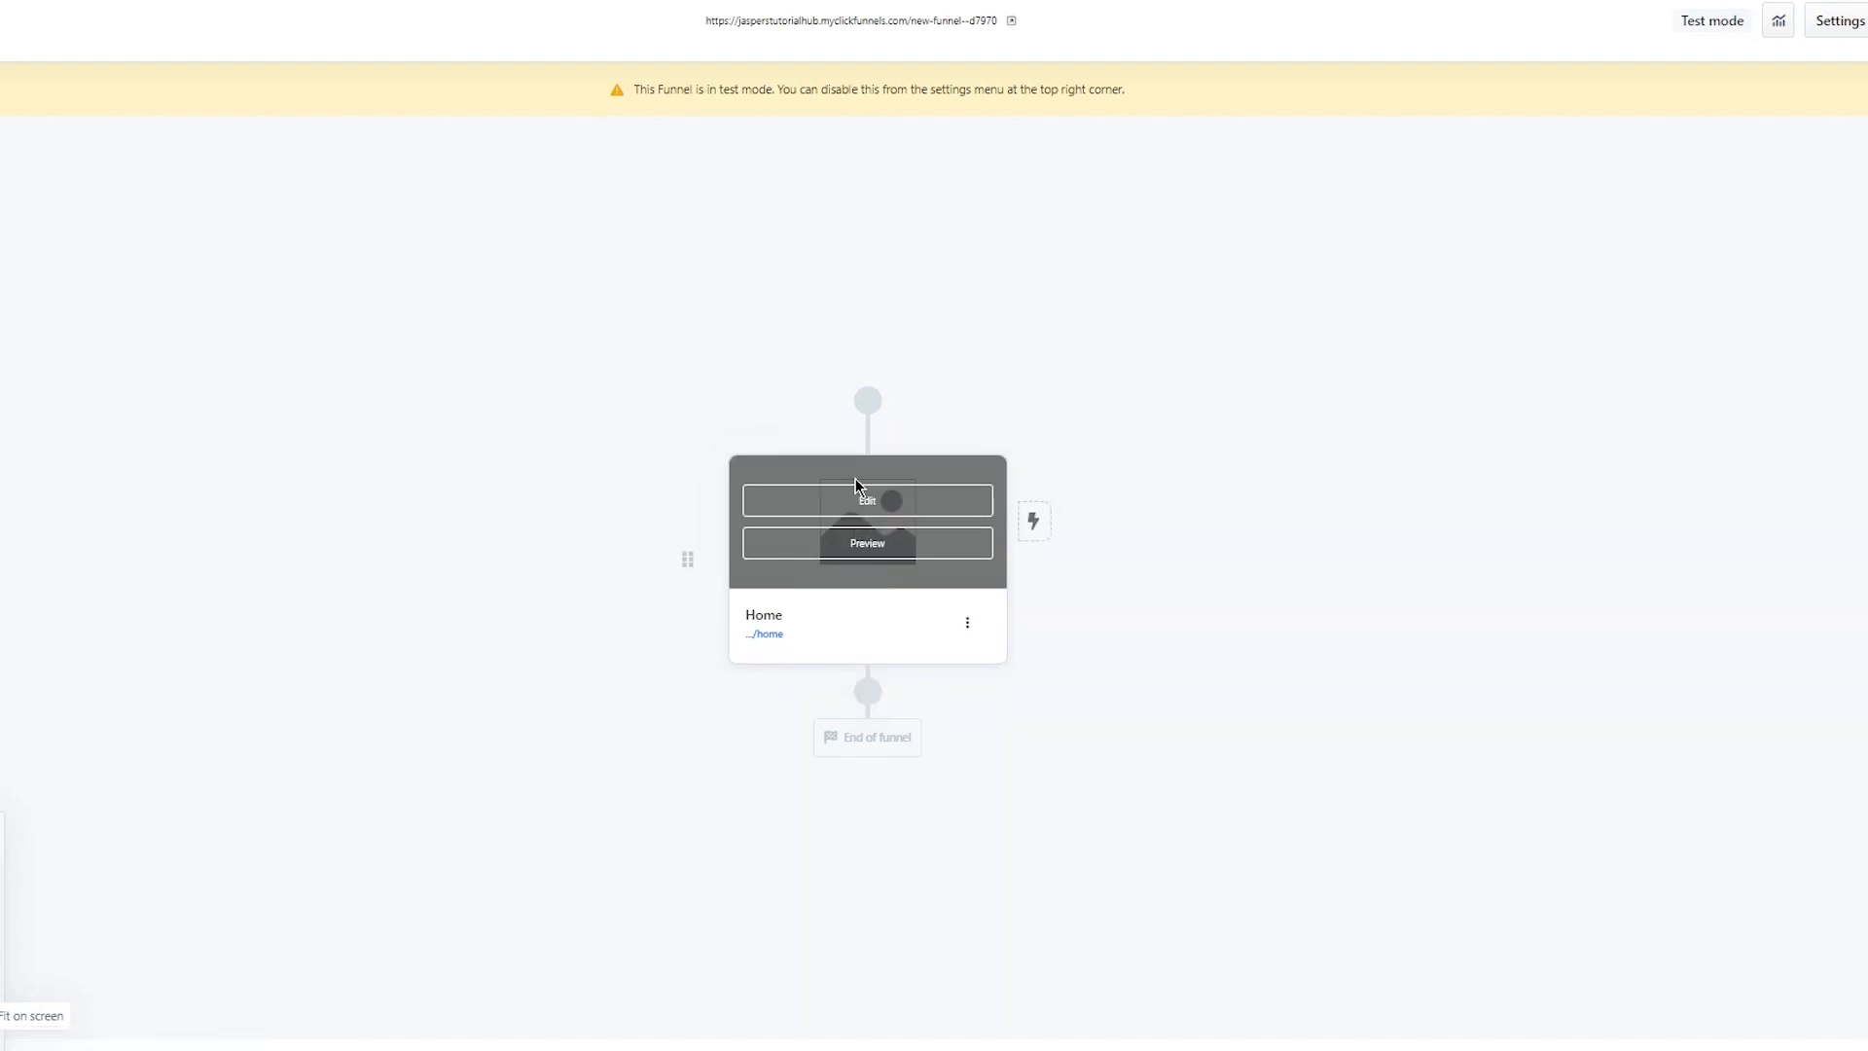
left_click(879, 504)
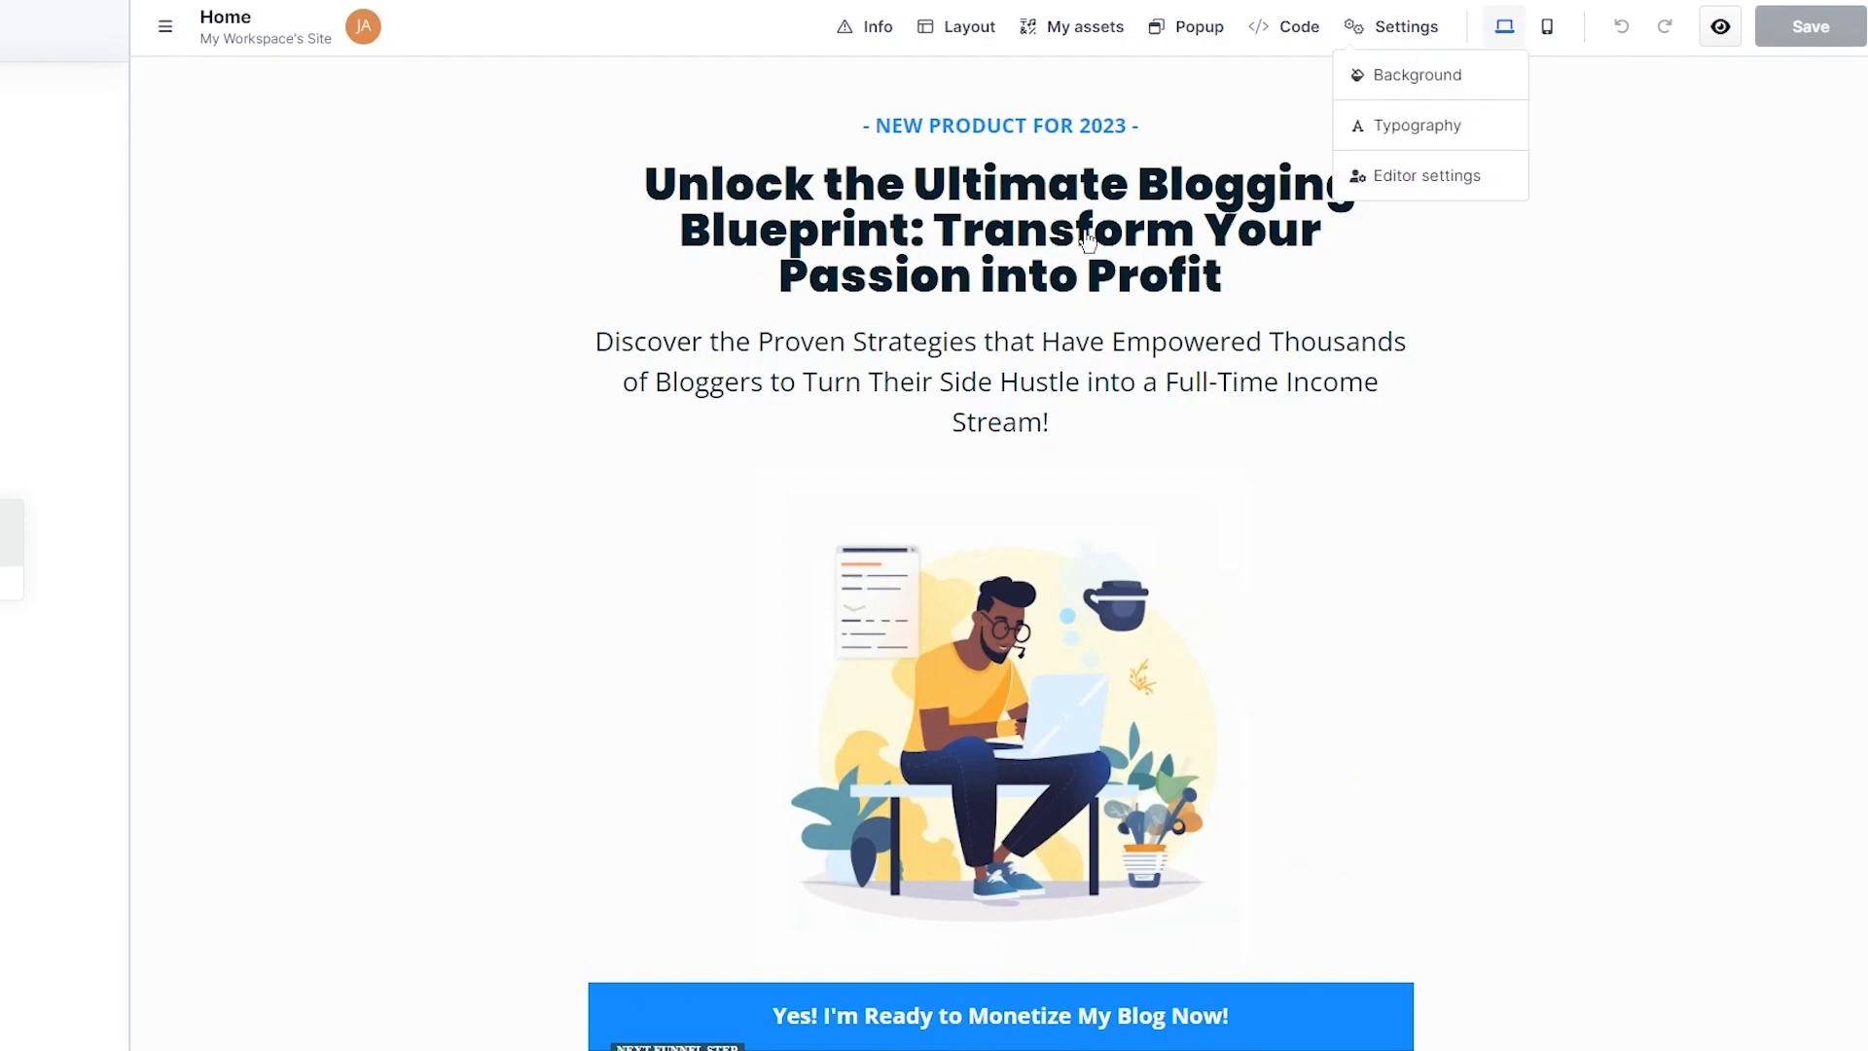
left_click(1048, 186)
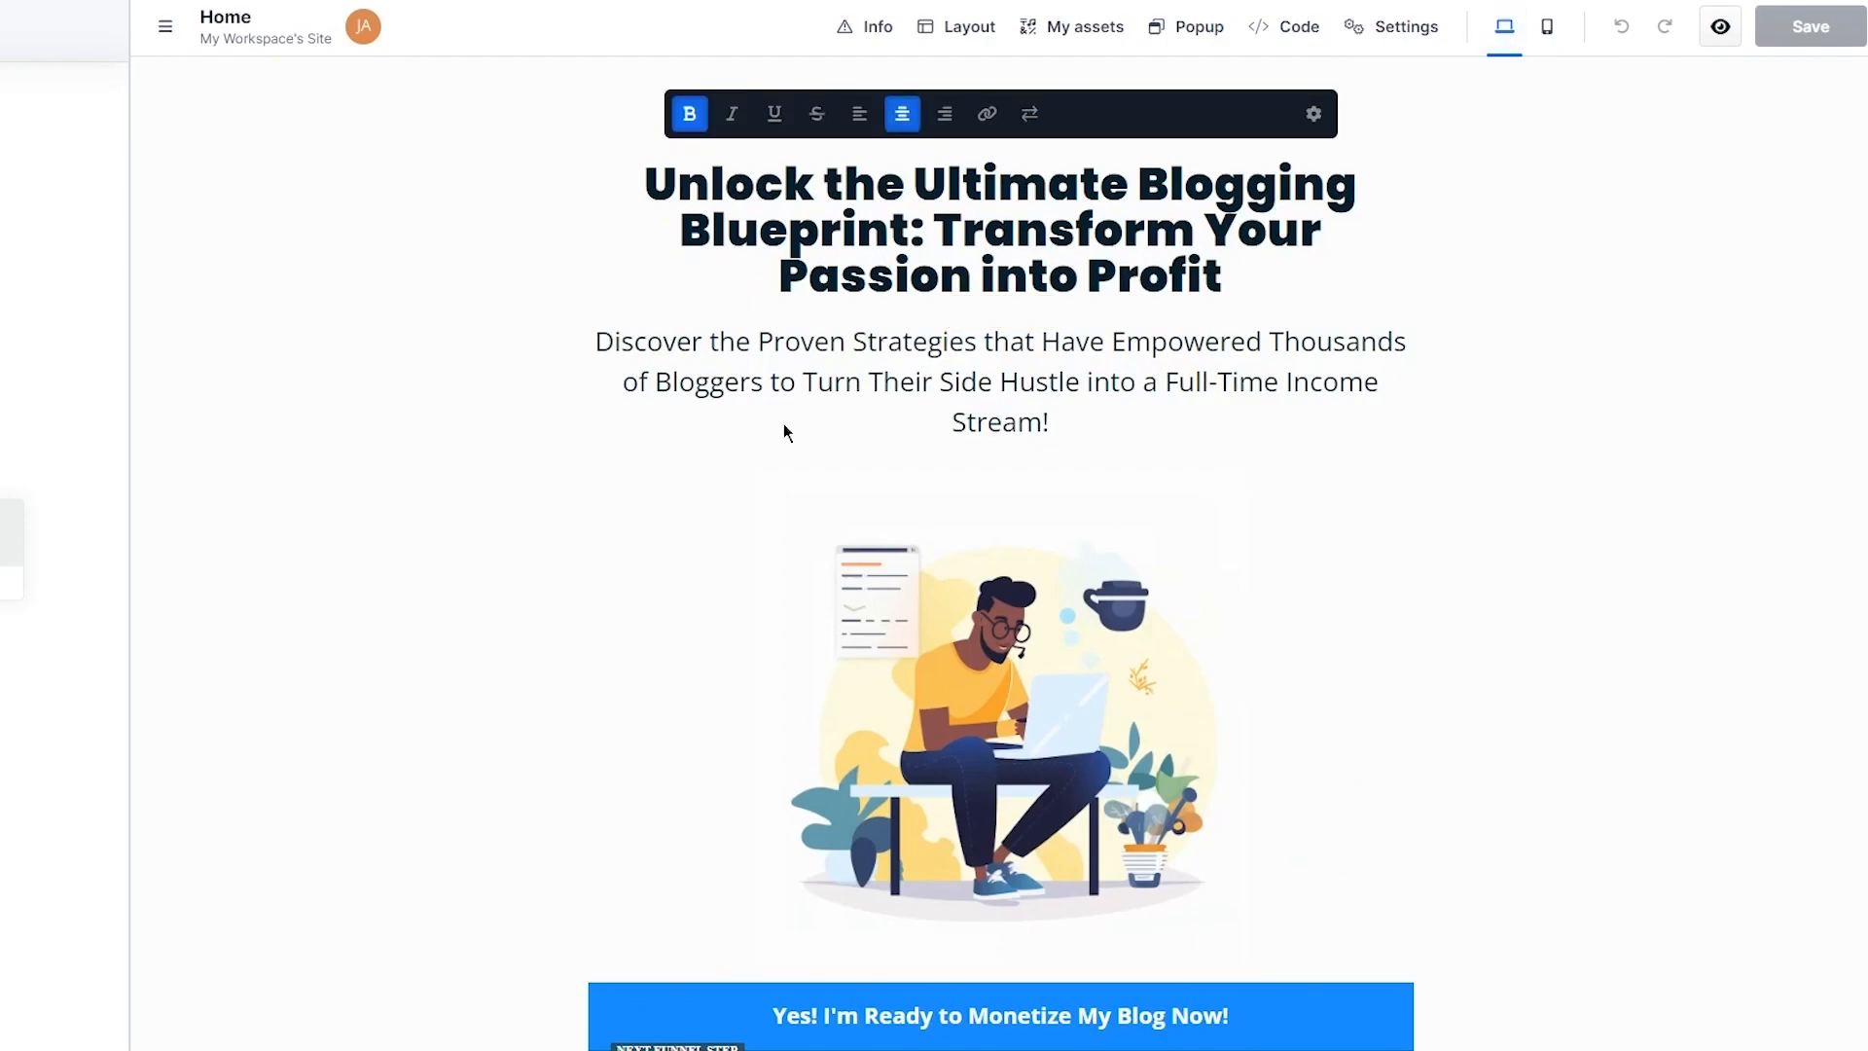
- Replace the main blogging headline on the page with "New Sales Deposits are Available"
left_click(748, 184)
left_click_drag(1237, 294, 647, 199)
key("BackSpace")
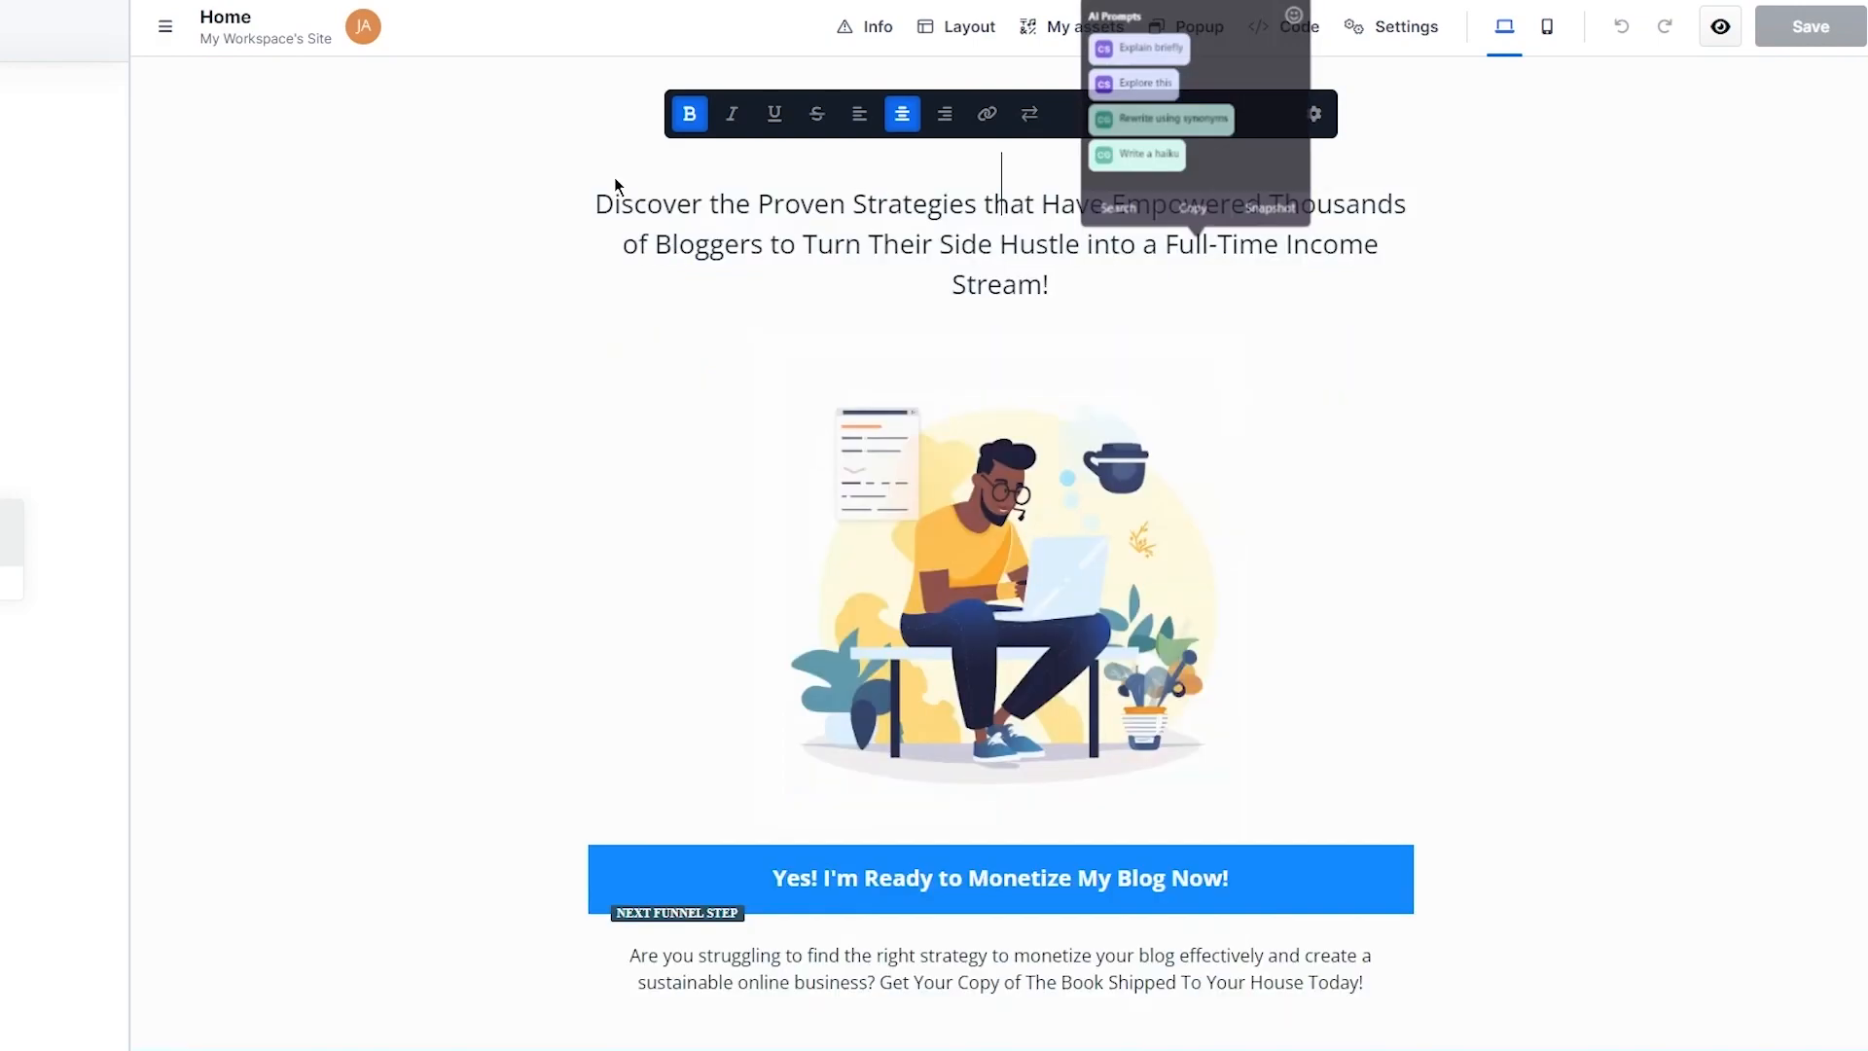
type("New ")
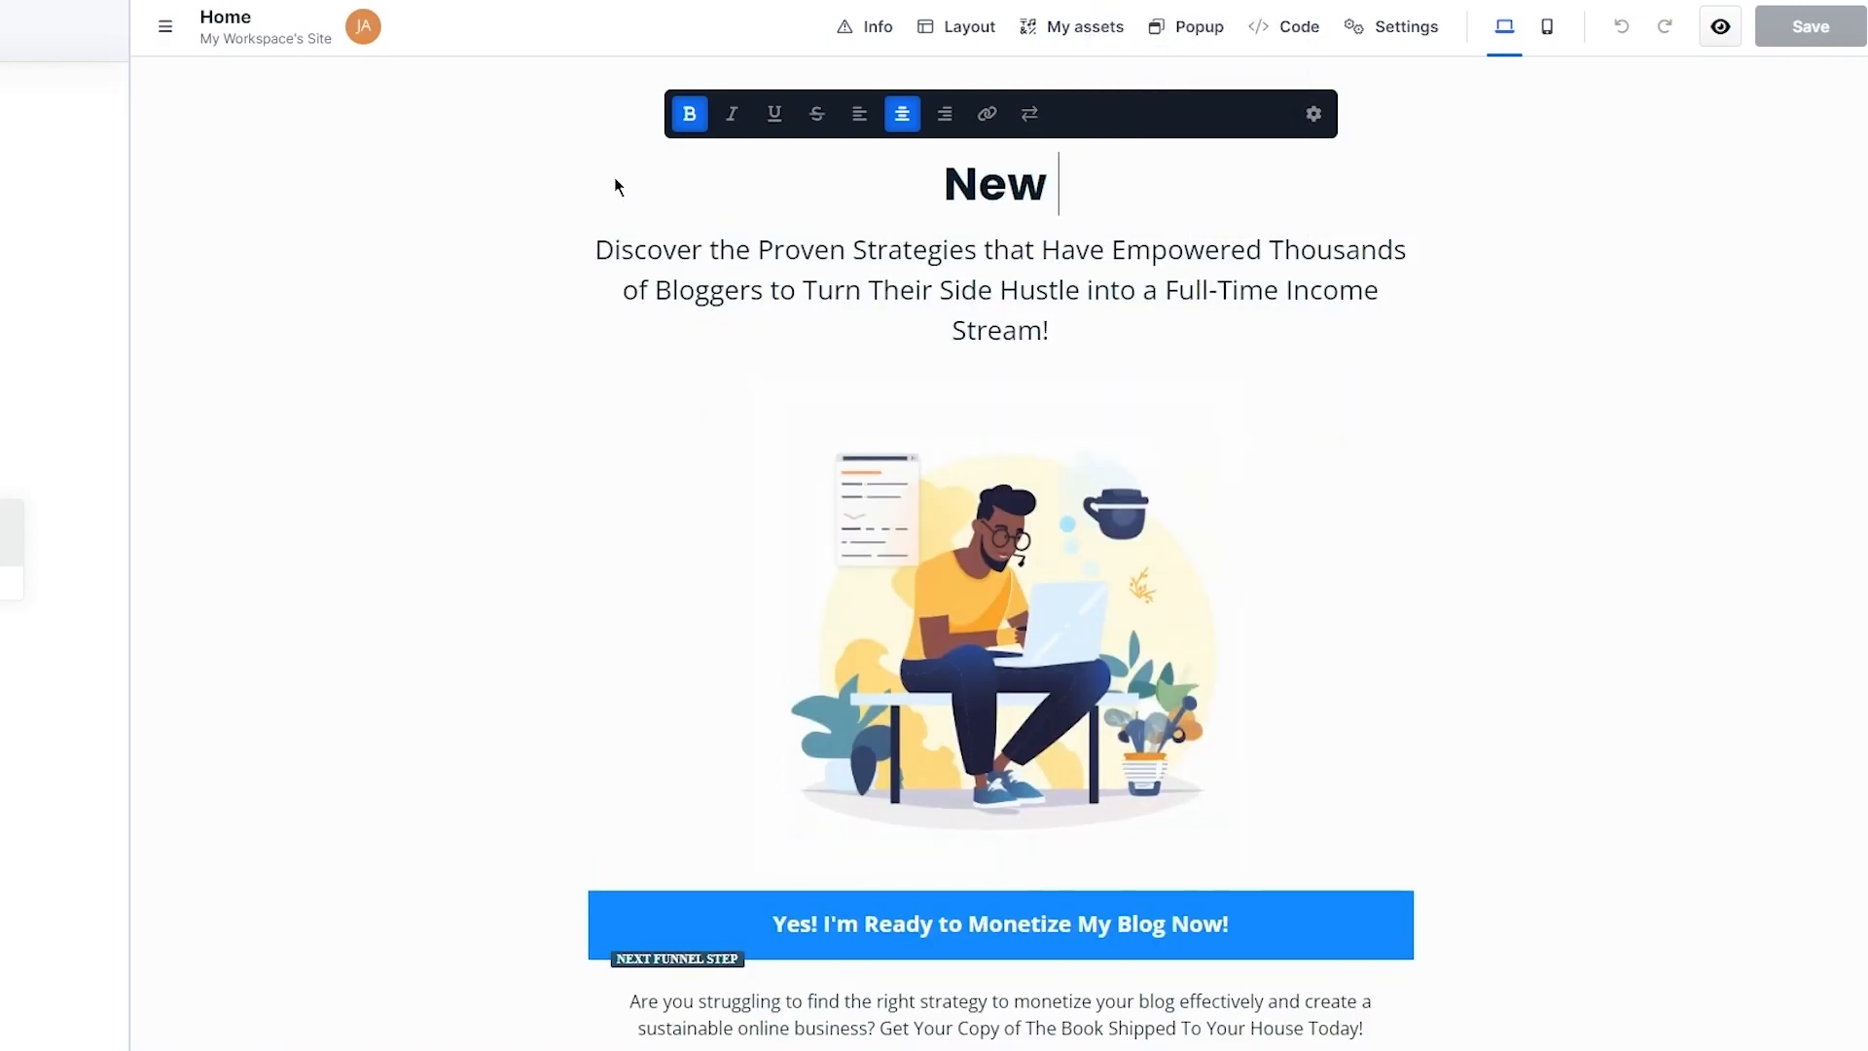
type("Sales Depo")
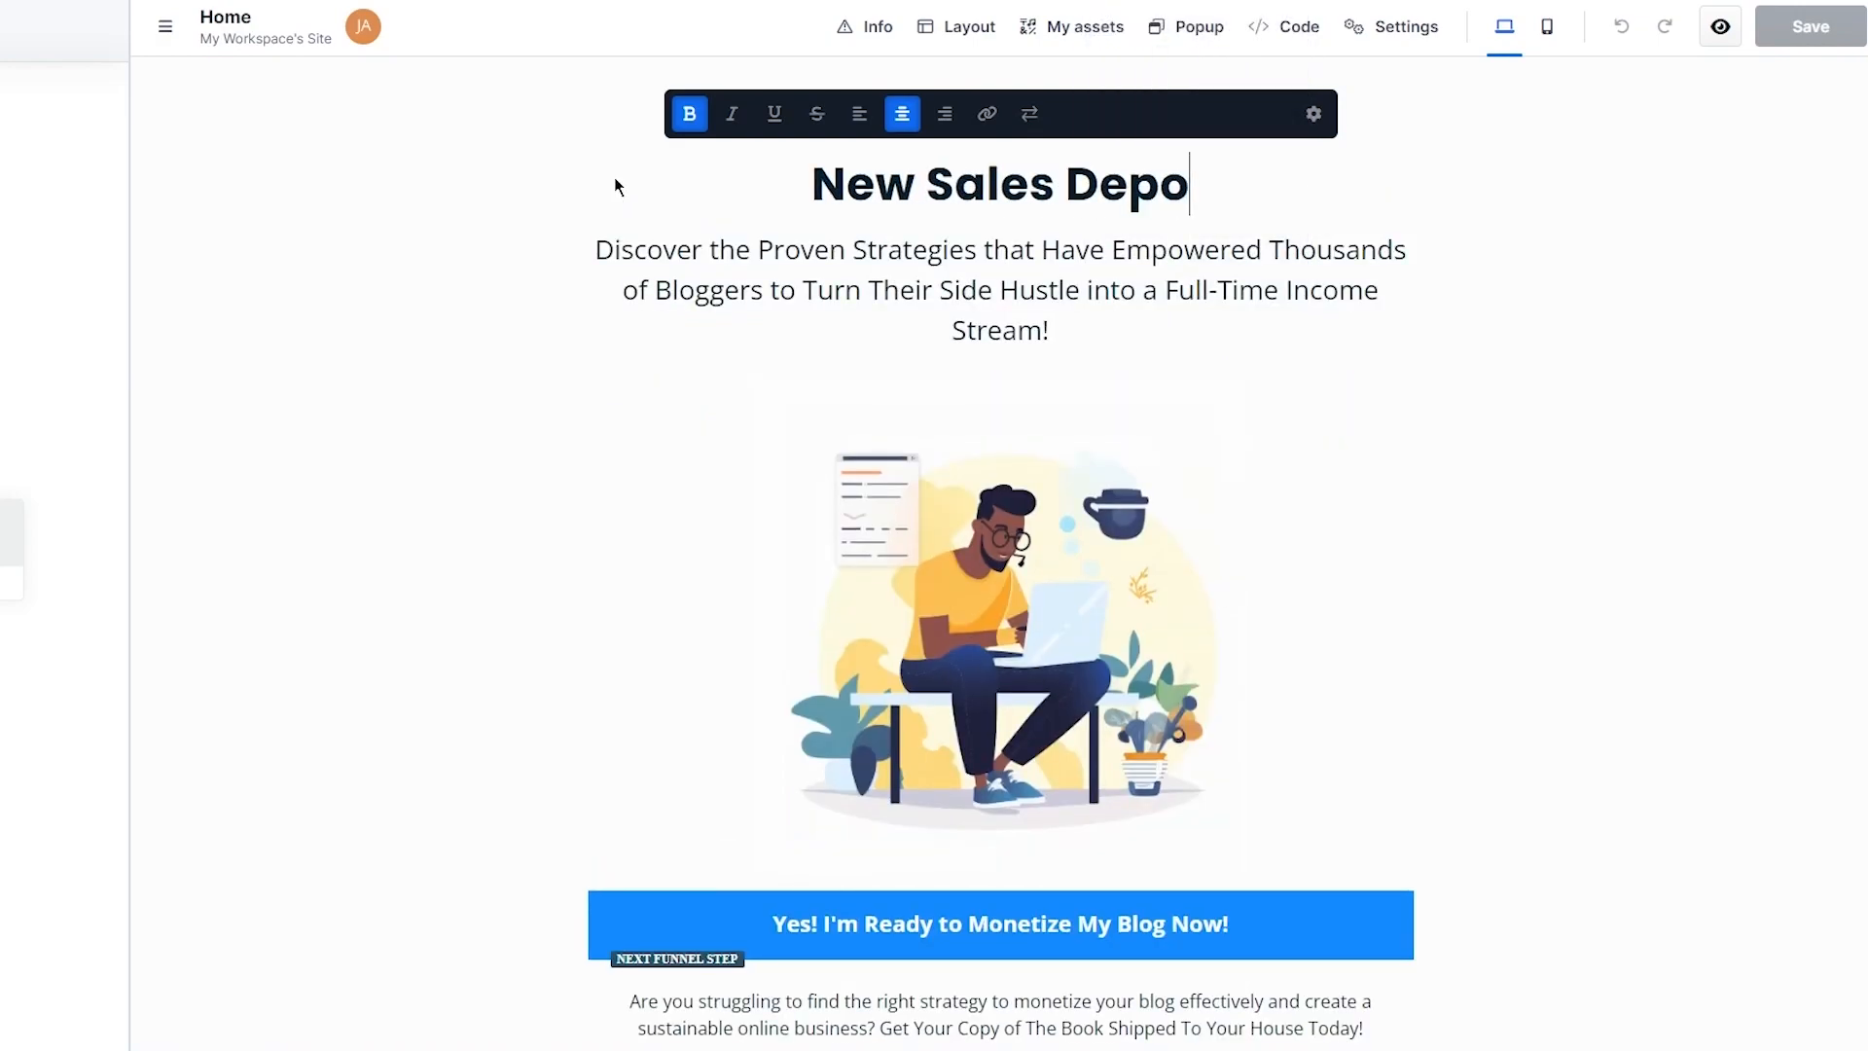
type("sits are Ava")
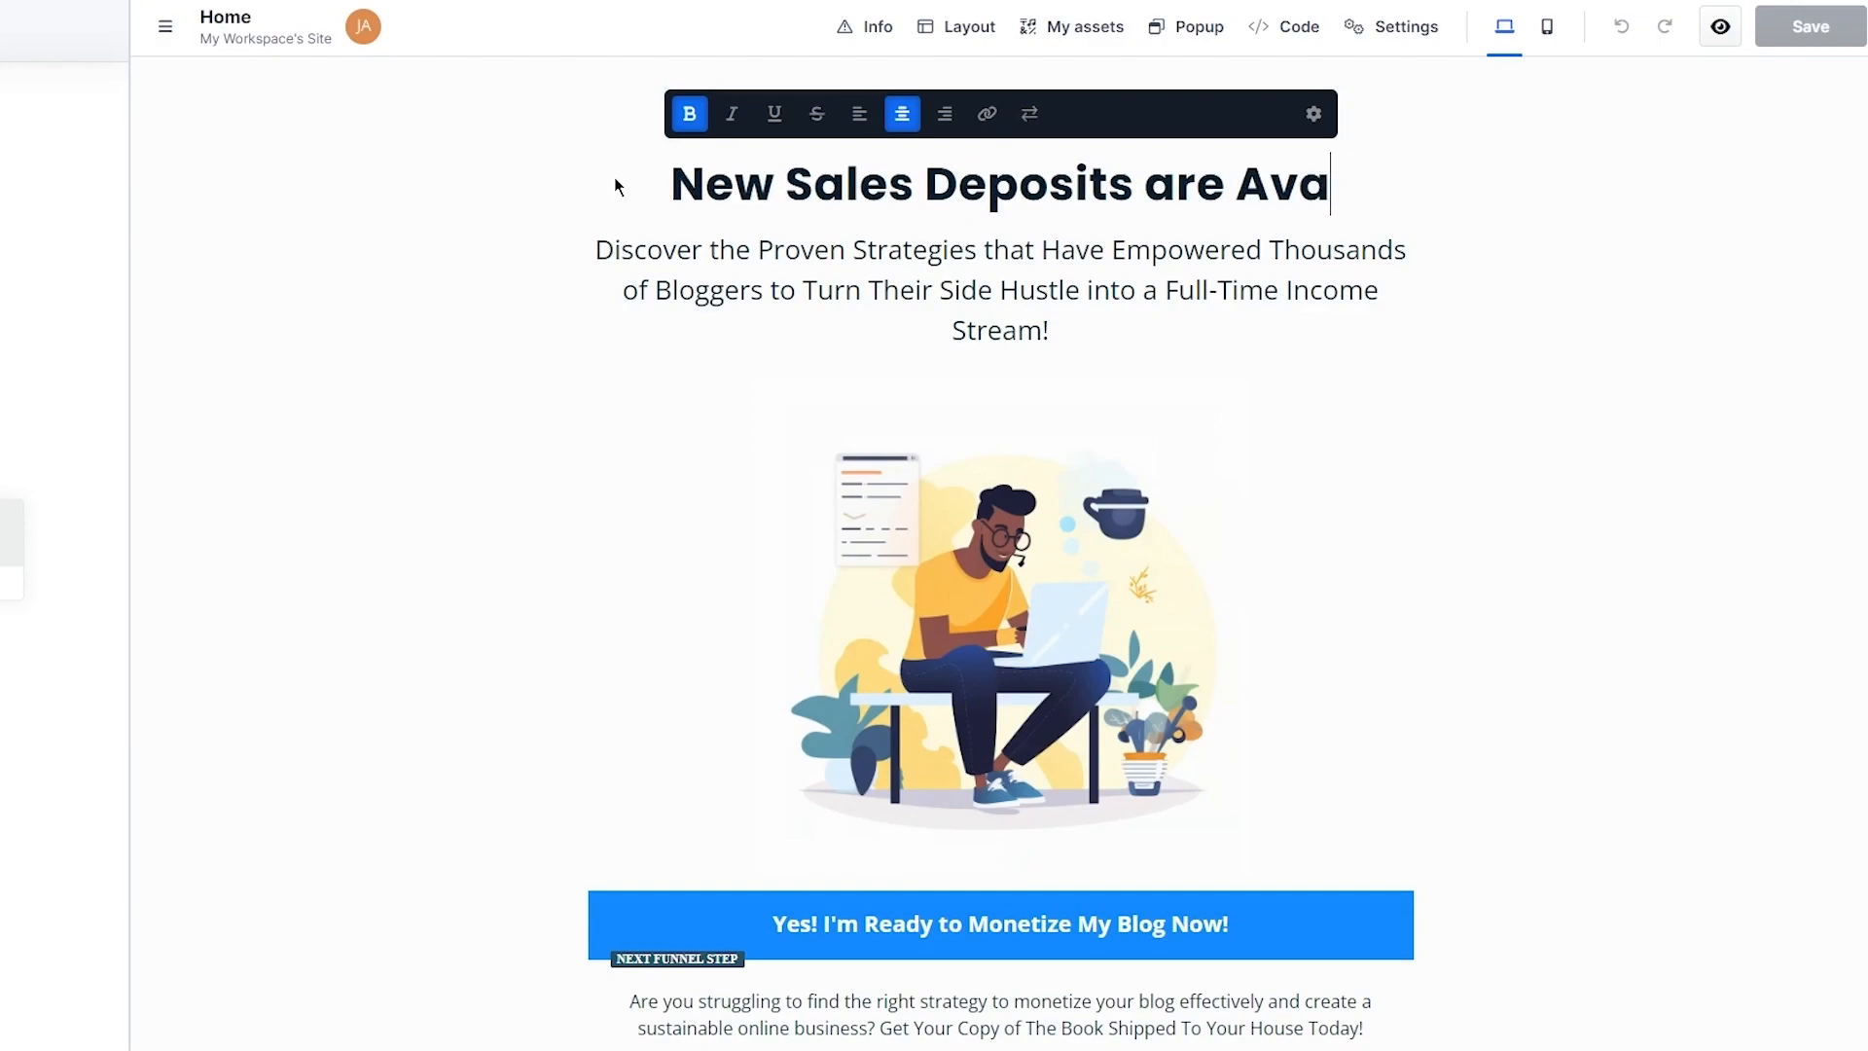
type("ila")
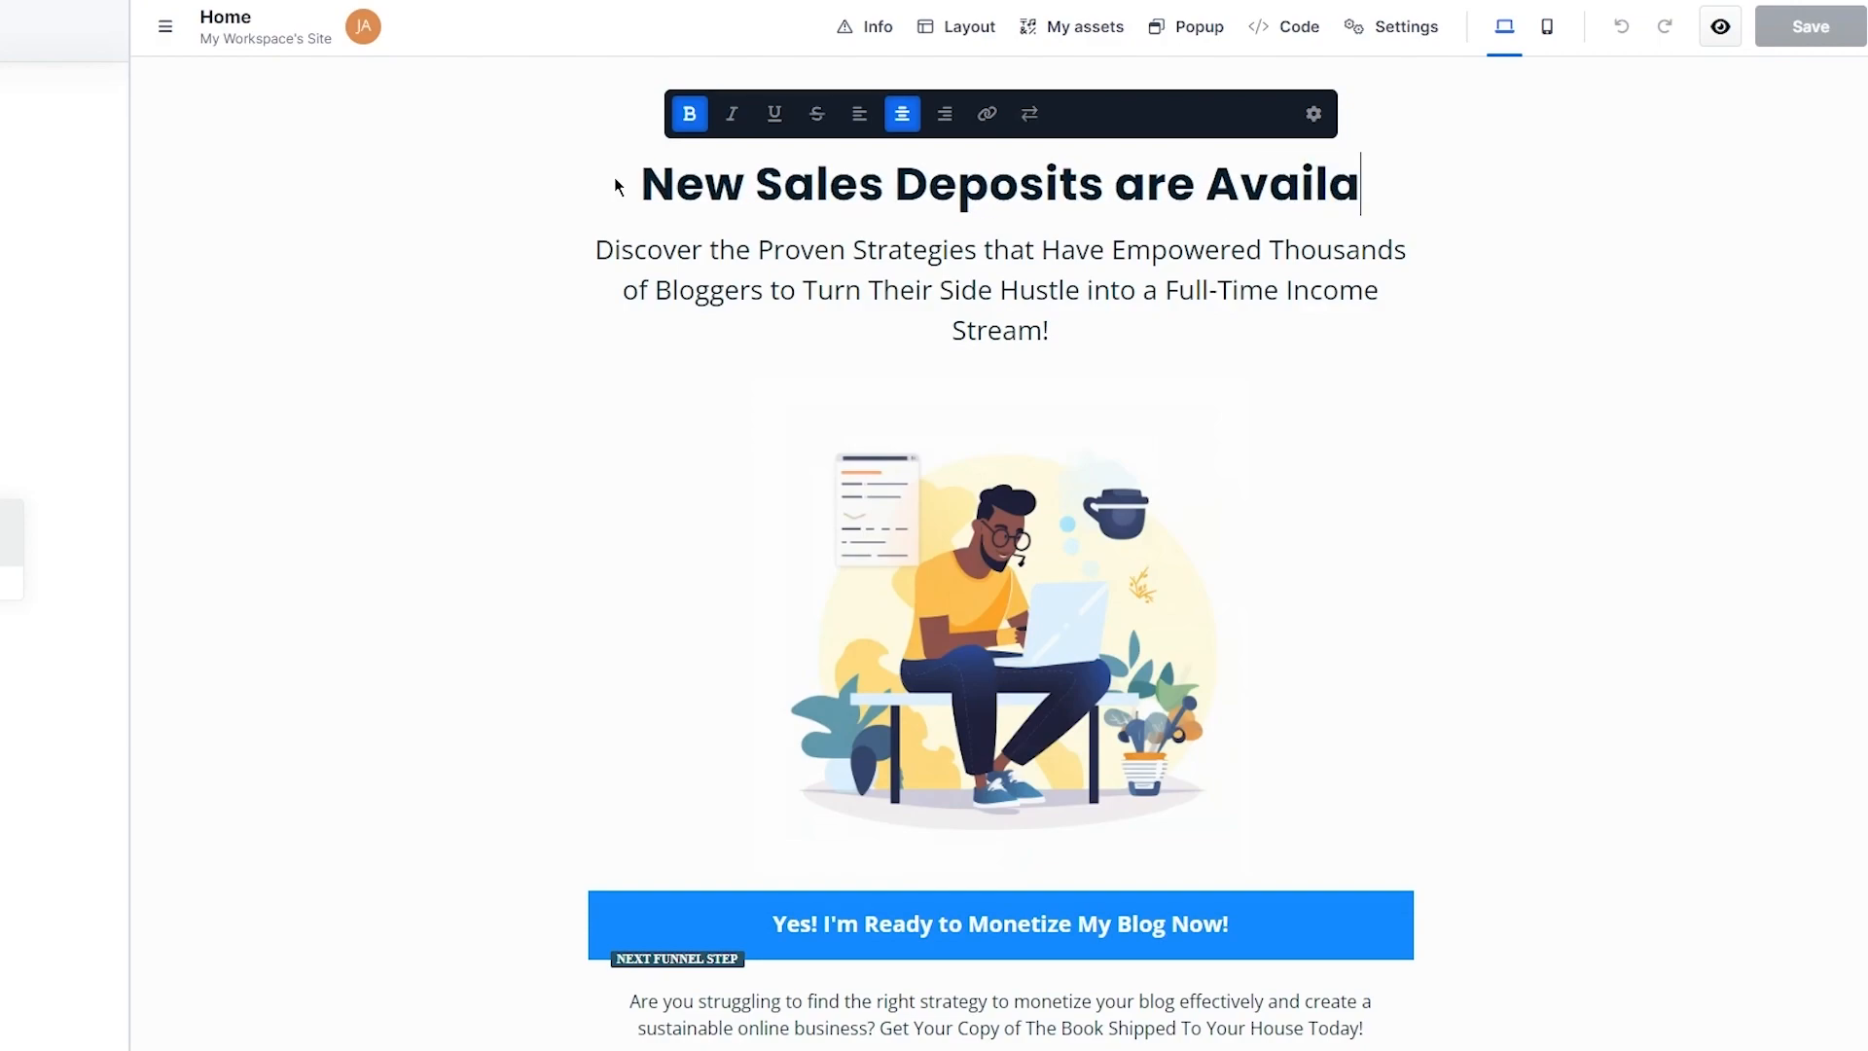
type("ble")
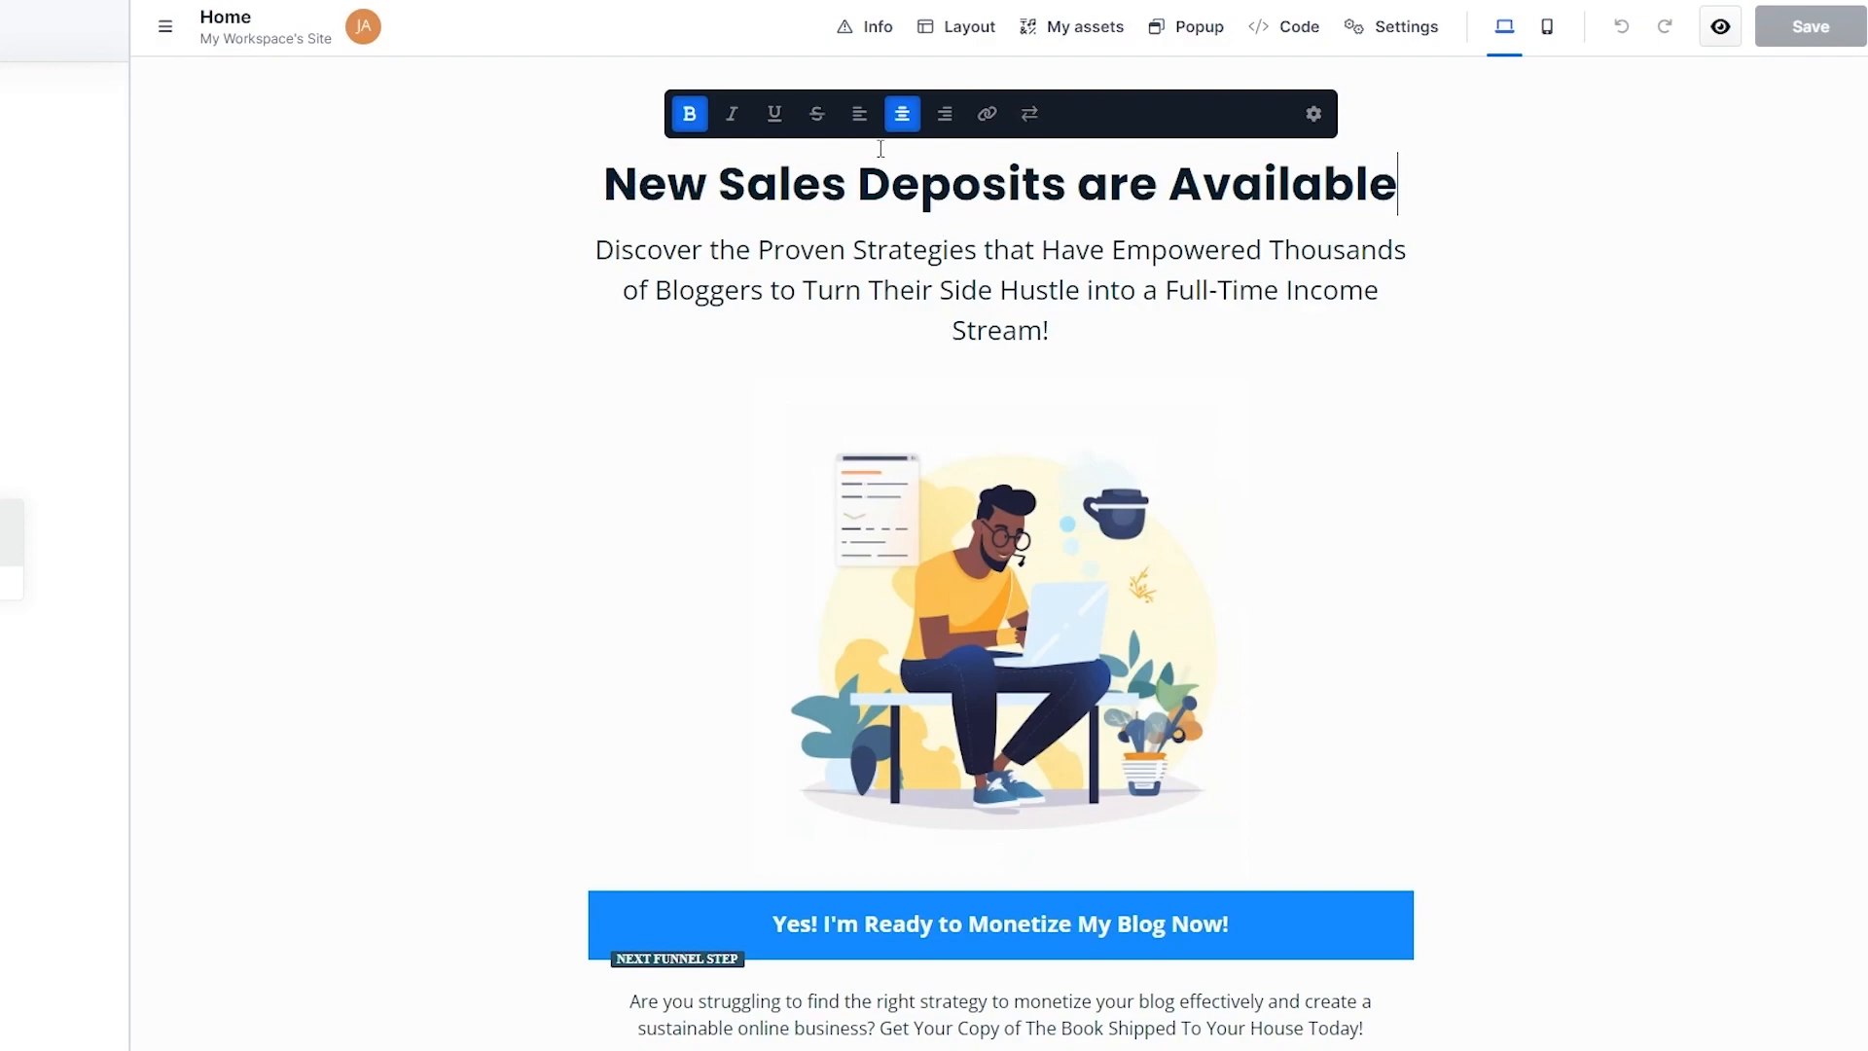
left_click(443, 53)
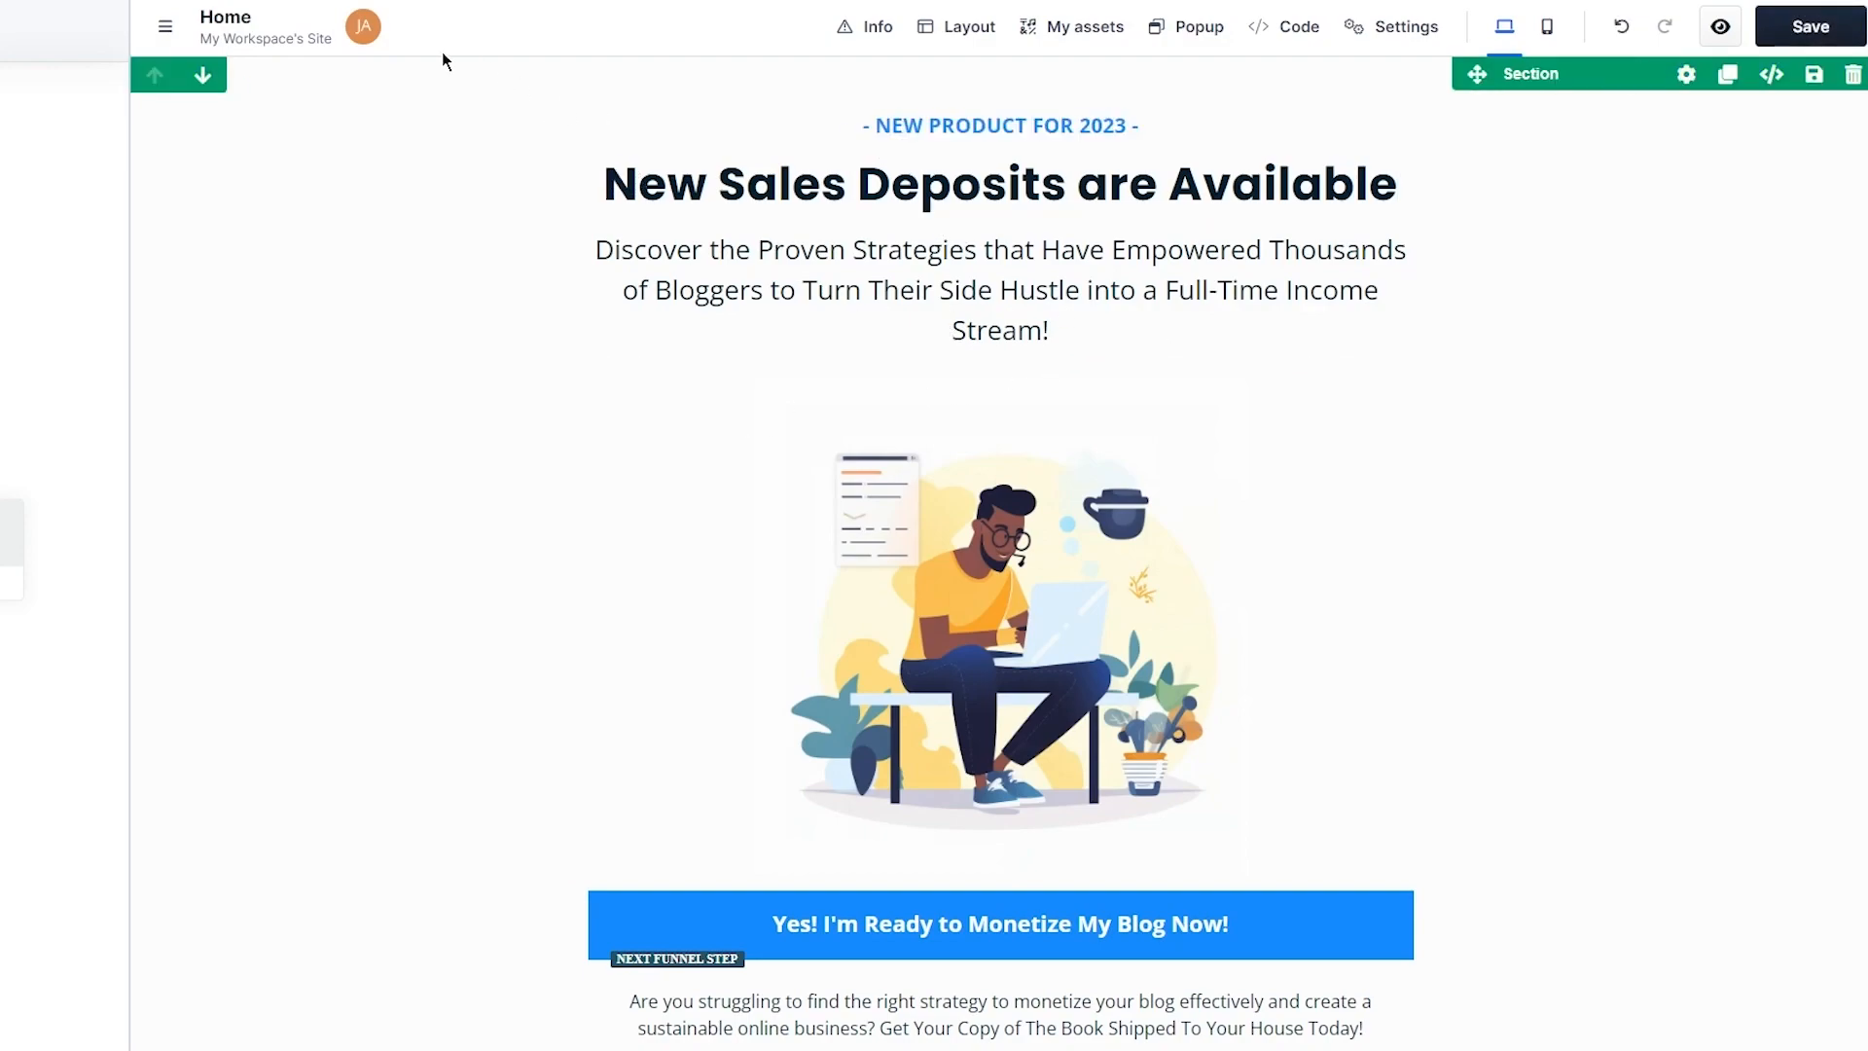
- Set the top margin of the page's first section to 100 px
left_click(377, 93)
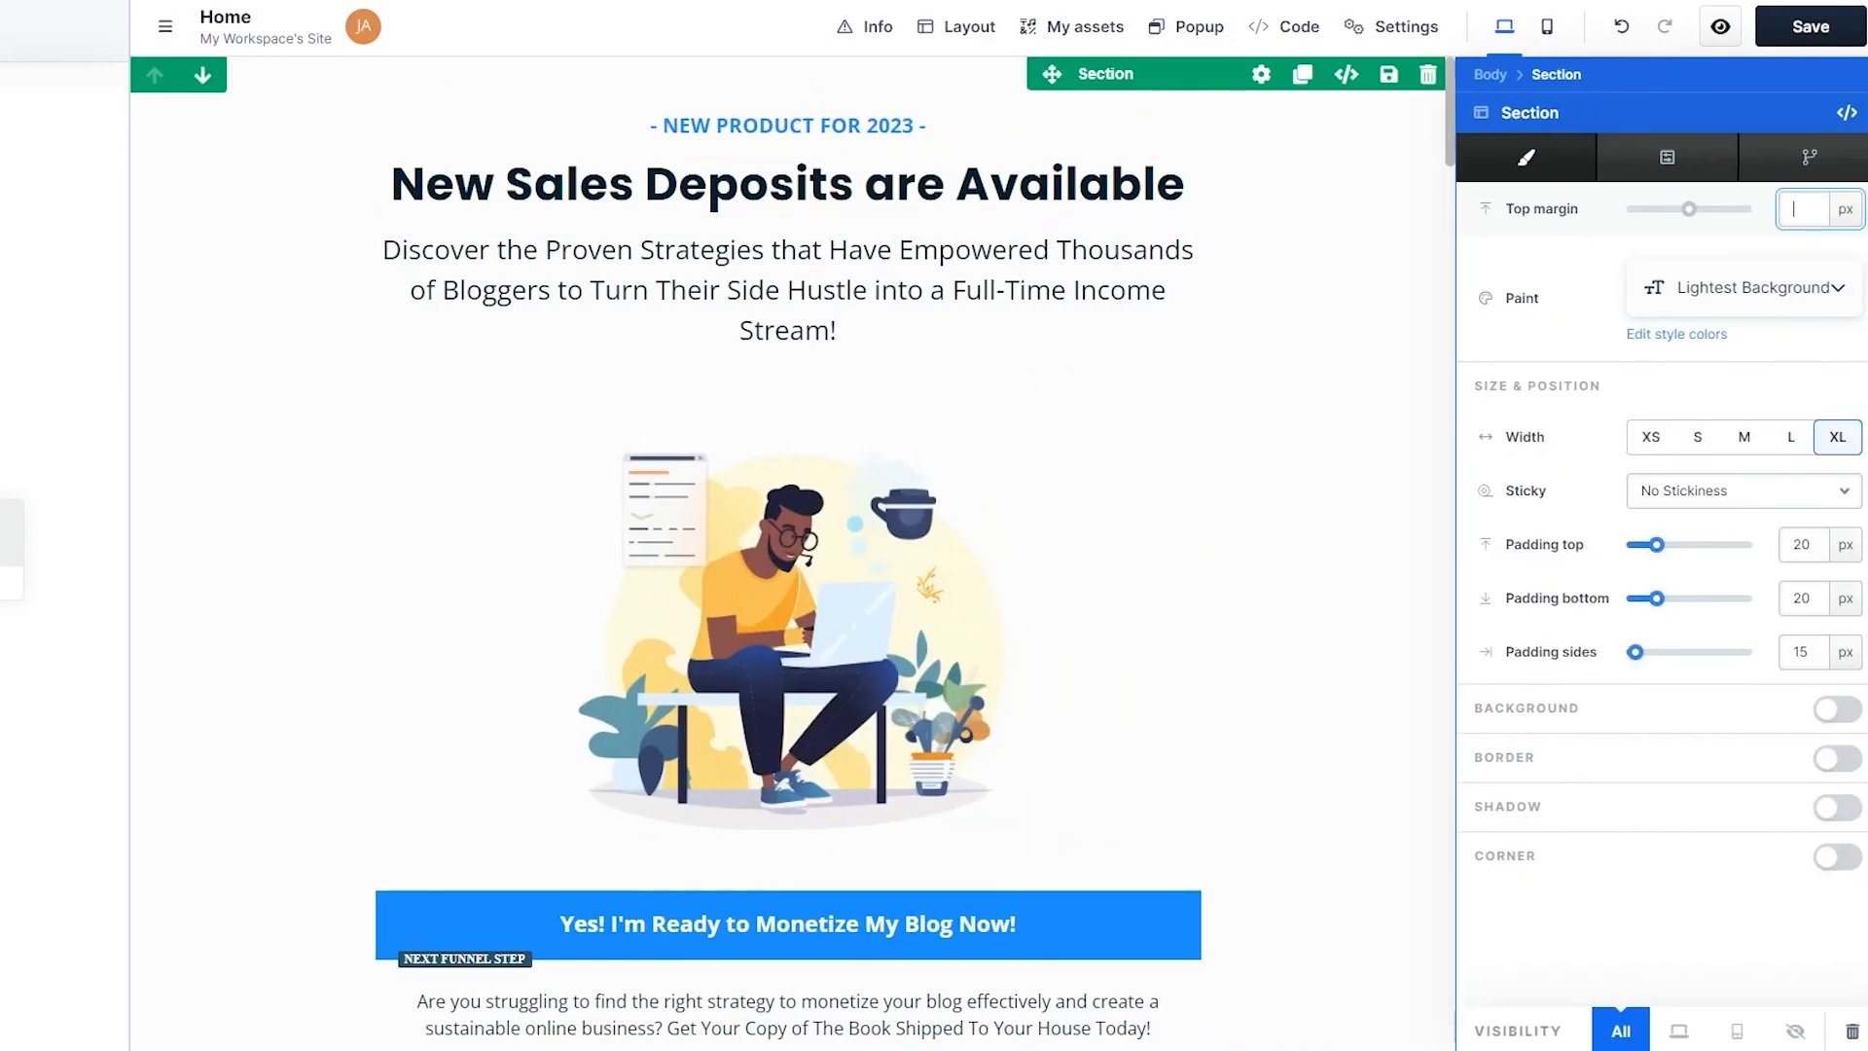
left_click_drag(1689, 209, 1779, 218)
scroll(1450, 290, "down", 8)
scroll(919, 90, "up", 8)
left_click(920, 91)
- Review the whole Home page, from the opening image through the testimonials and sales letter to the frequently asked questions
scroll(887, 124, "down", 1)
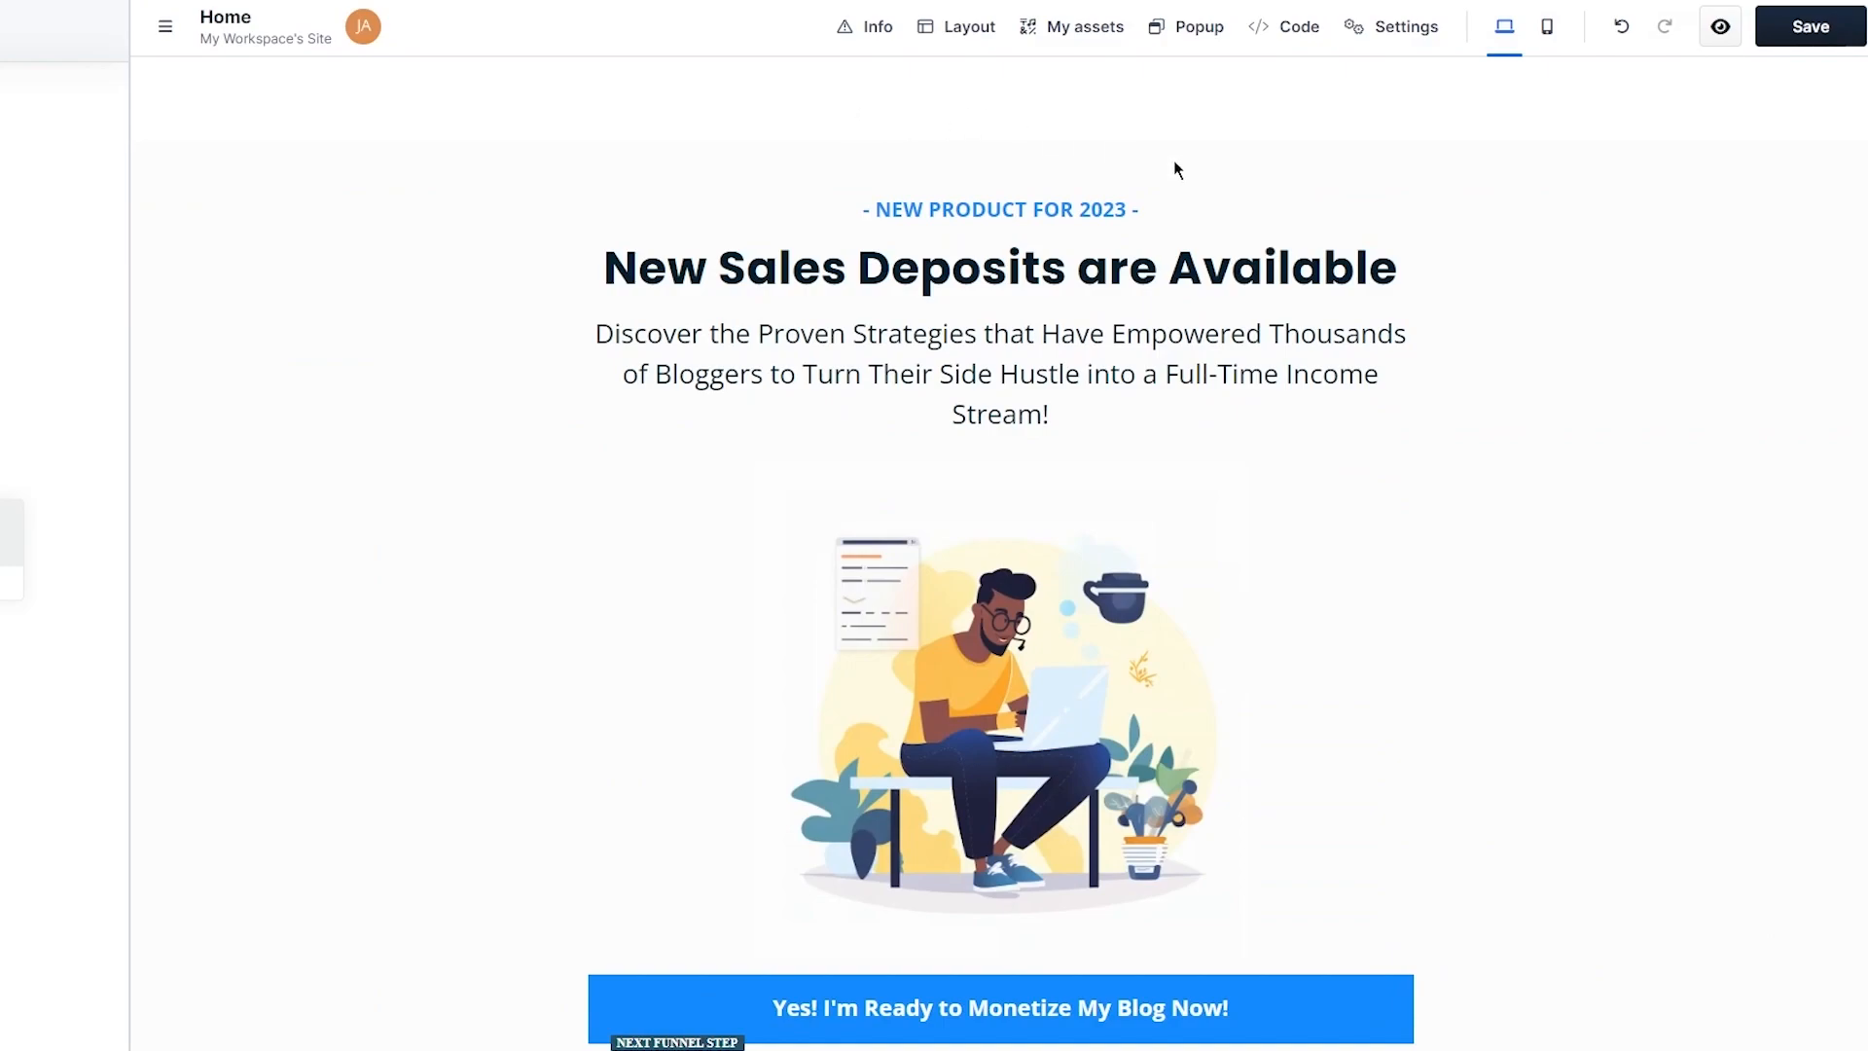
scroll(1543, 230, "down", 4)
scroll(1615, 434, "down", 10)
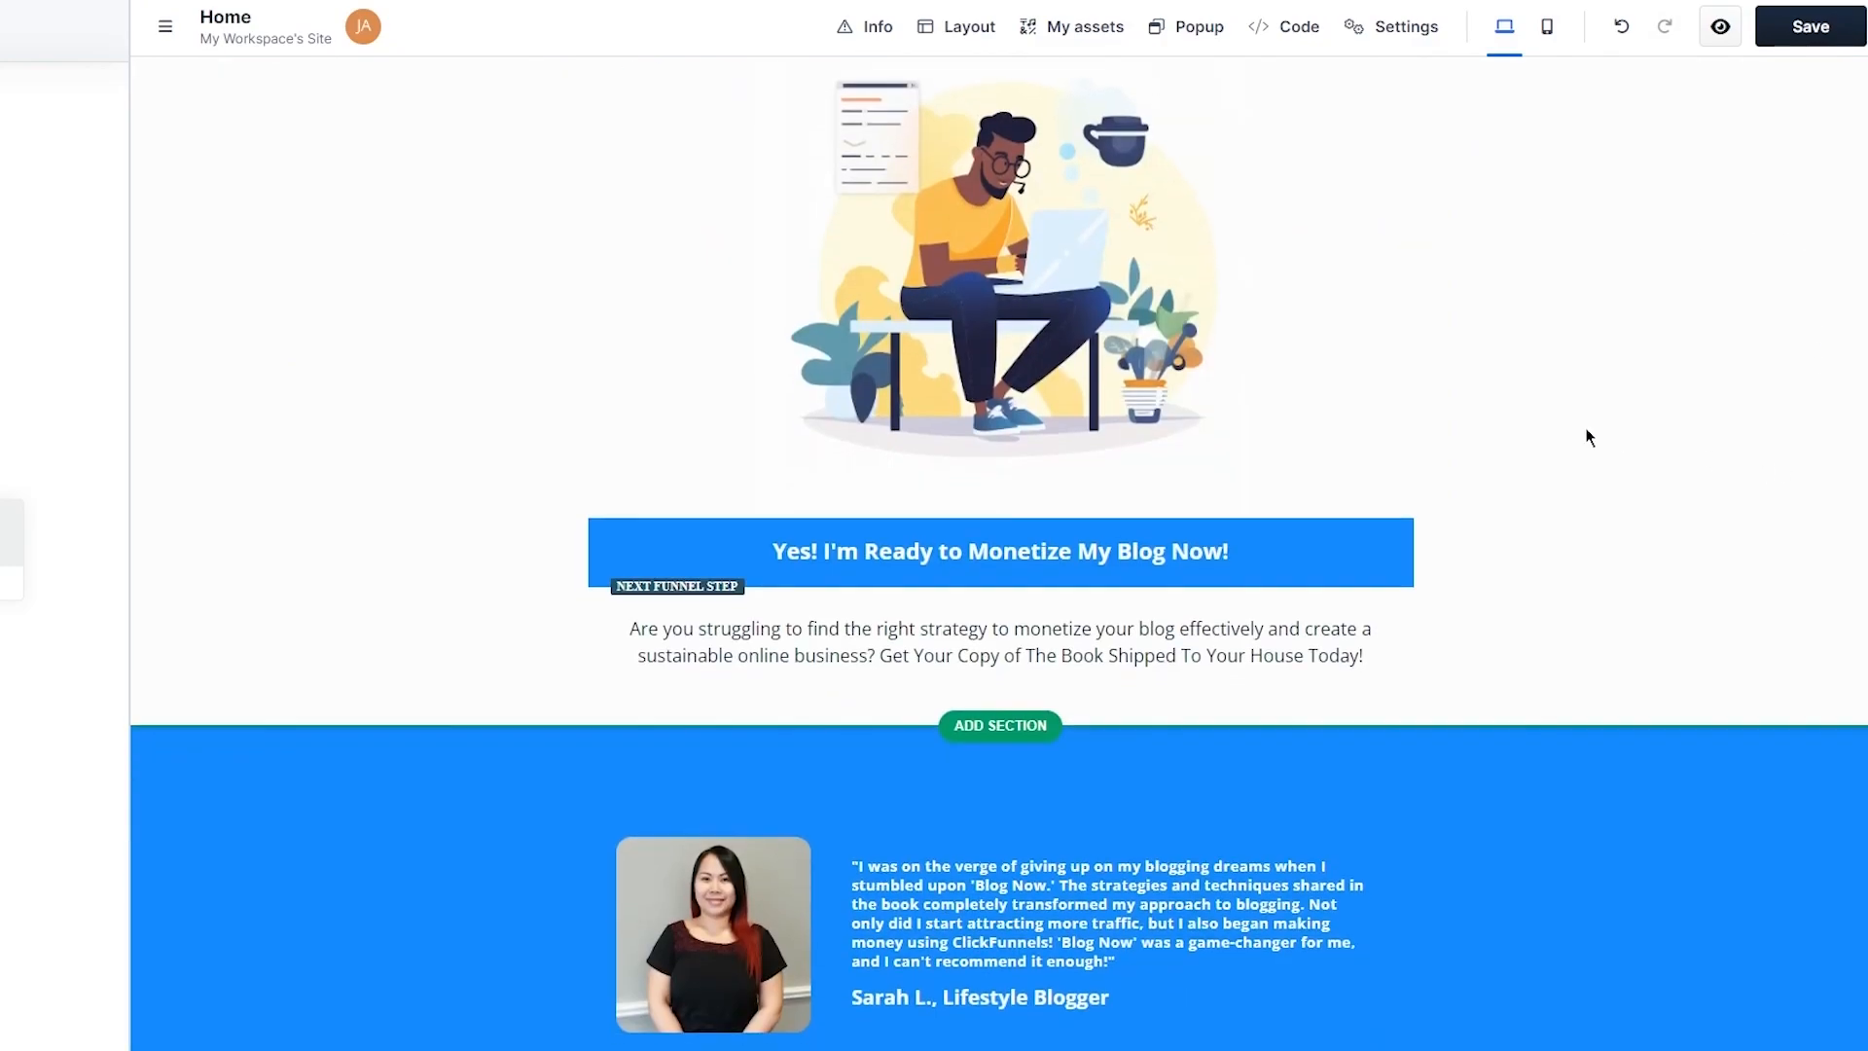
scroll(1582, 454, "down", 20)
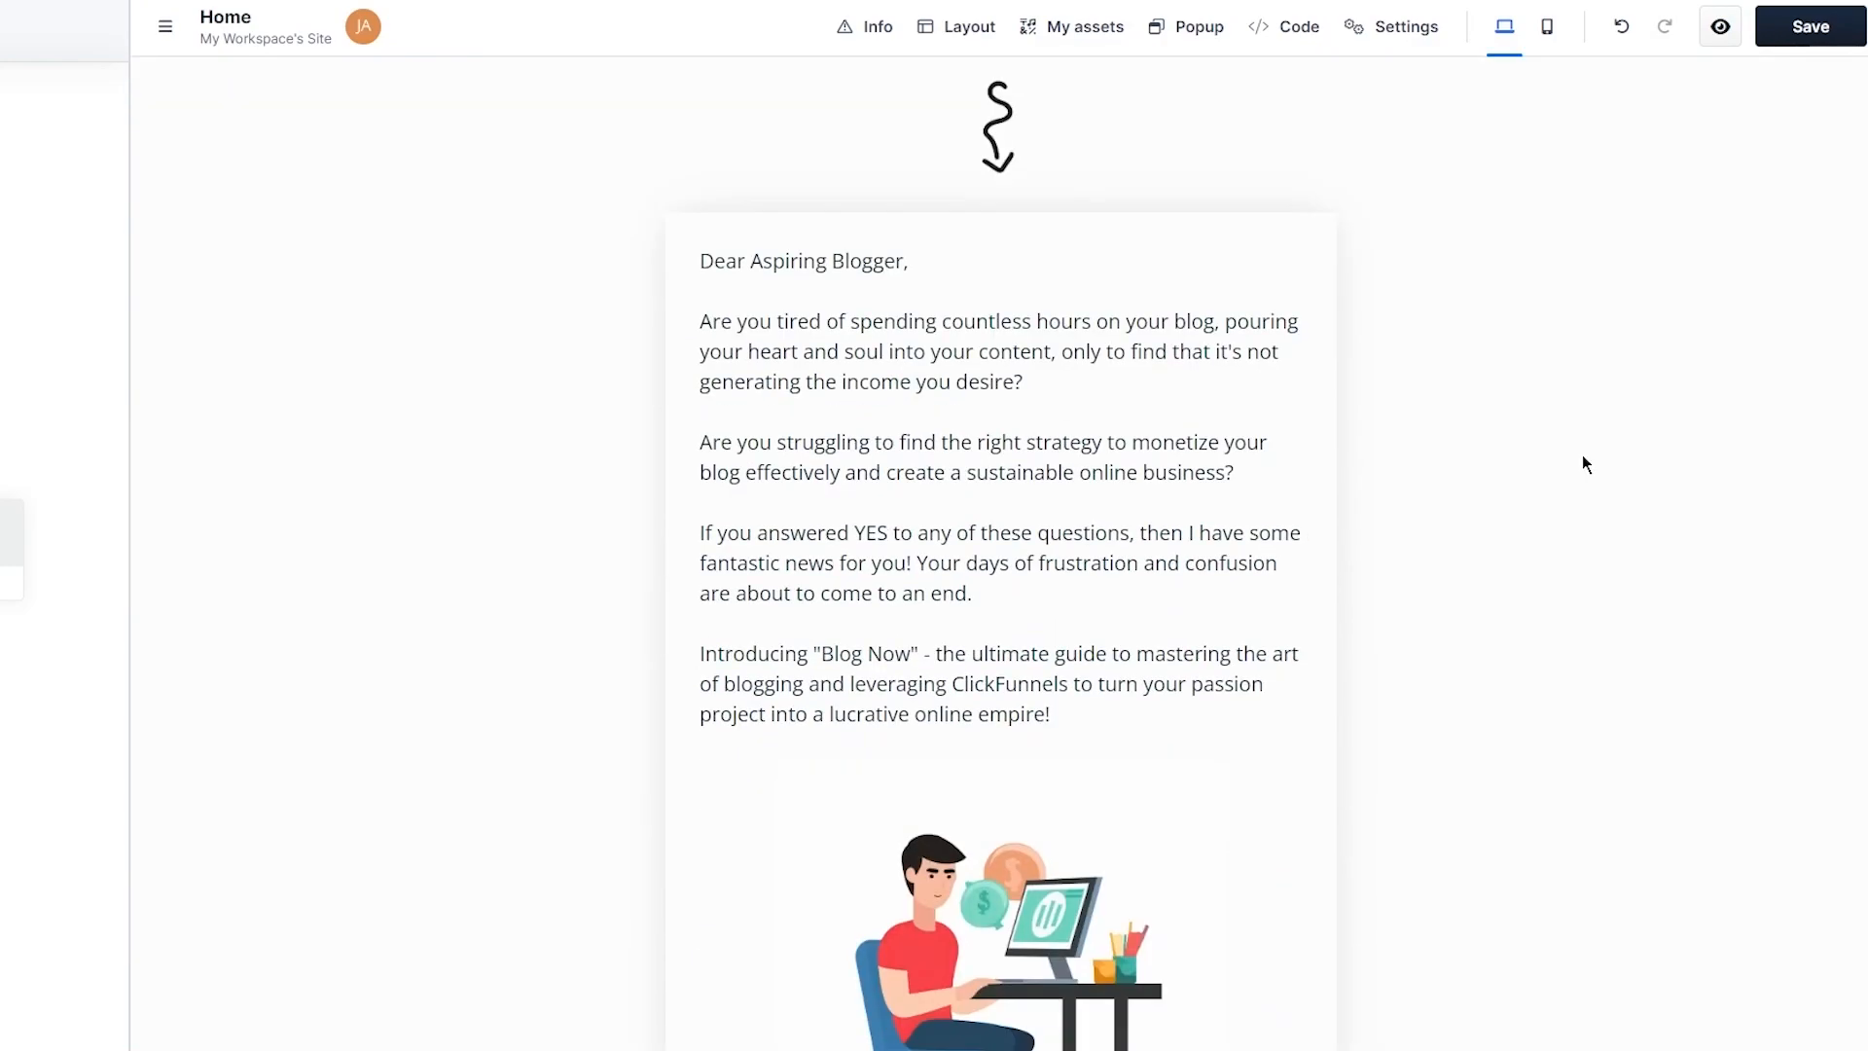
scroll(1582, 452, "down", 20)
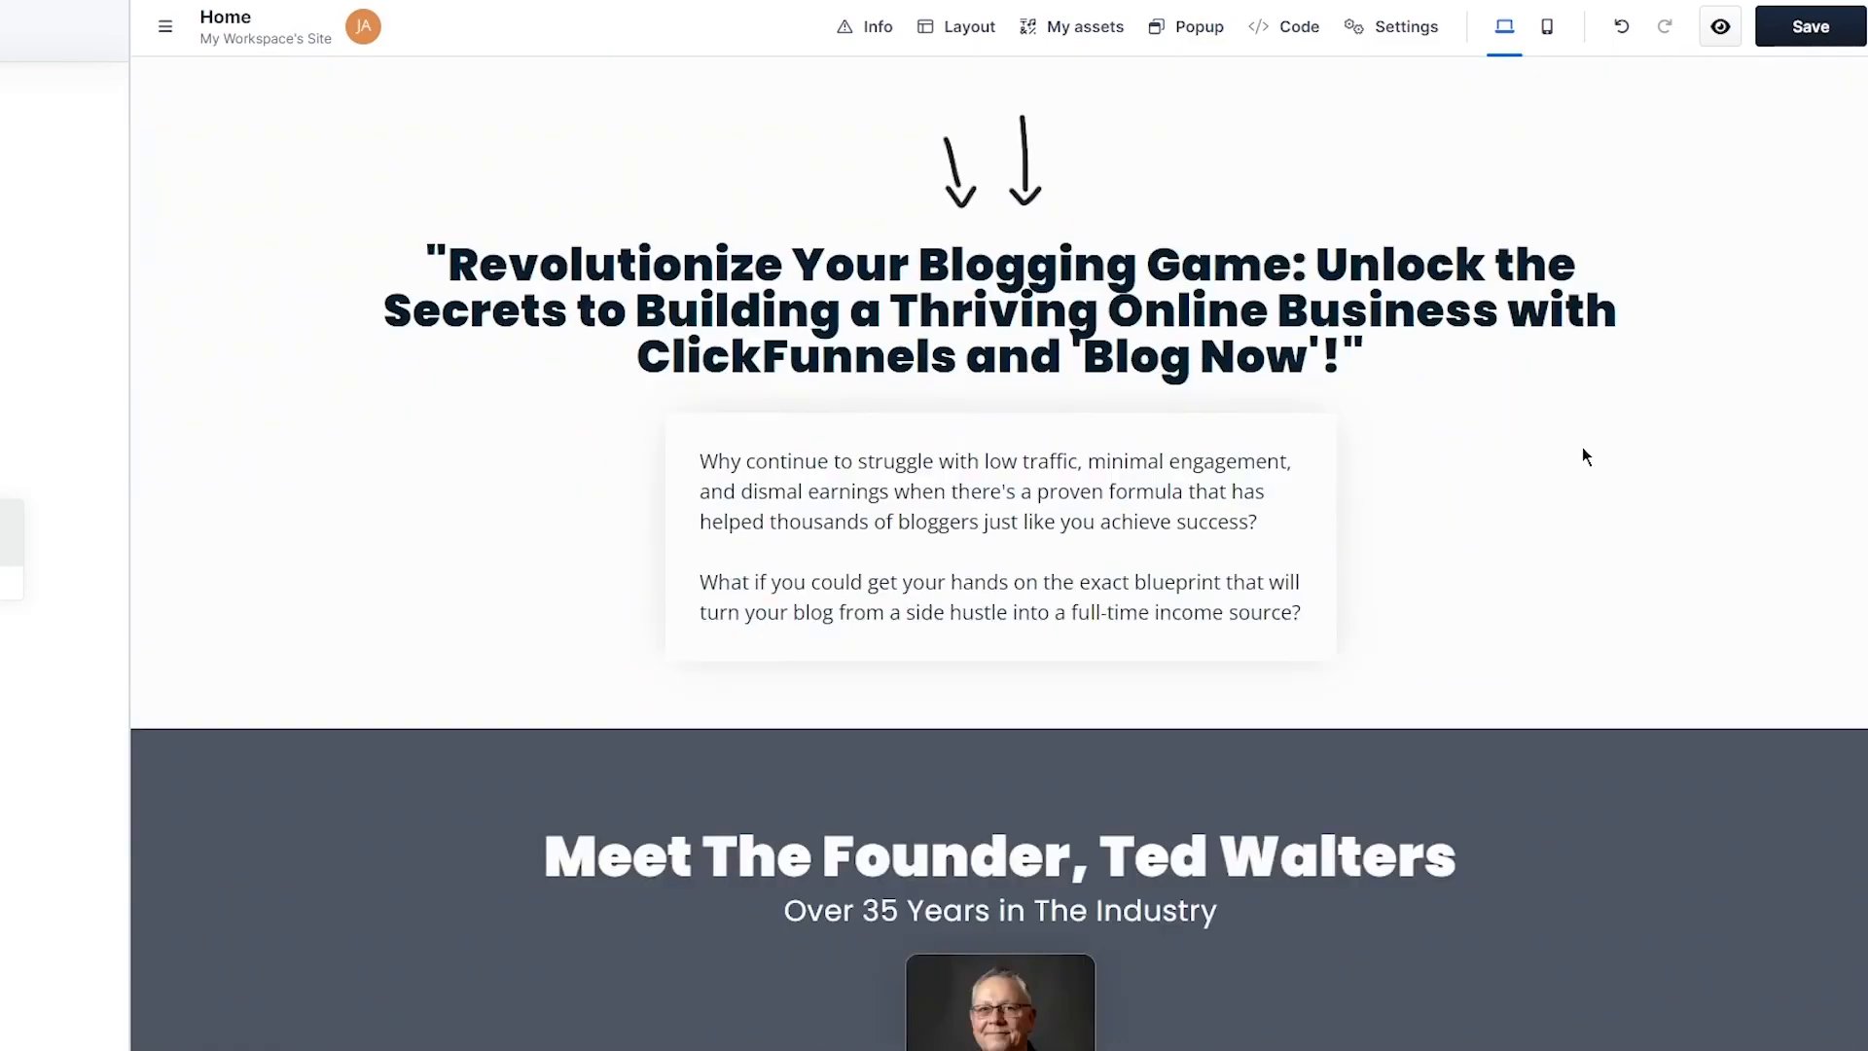
scroll(1582, 453, "down", 15)
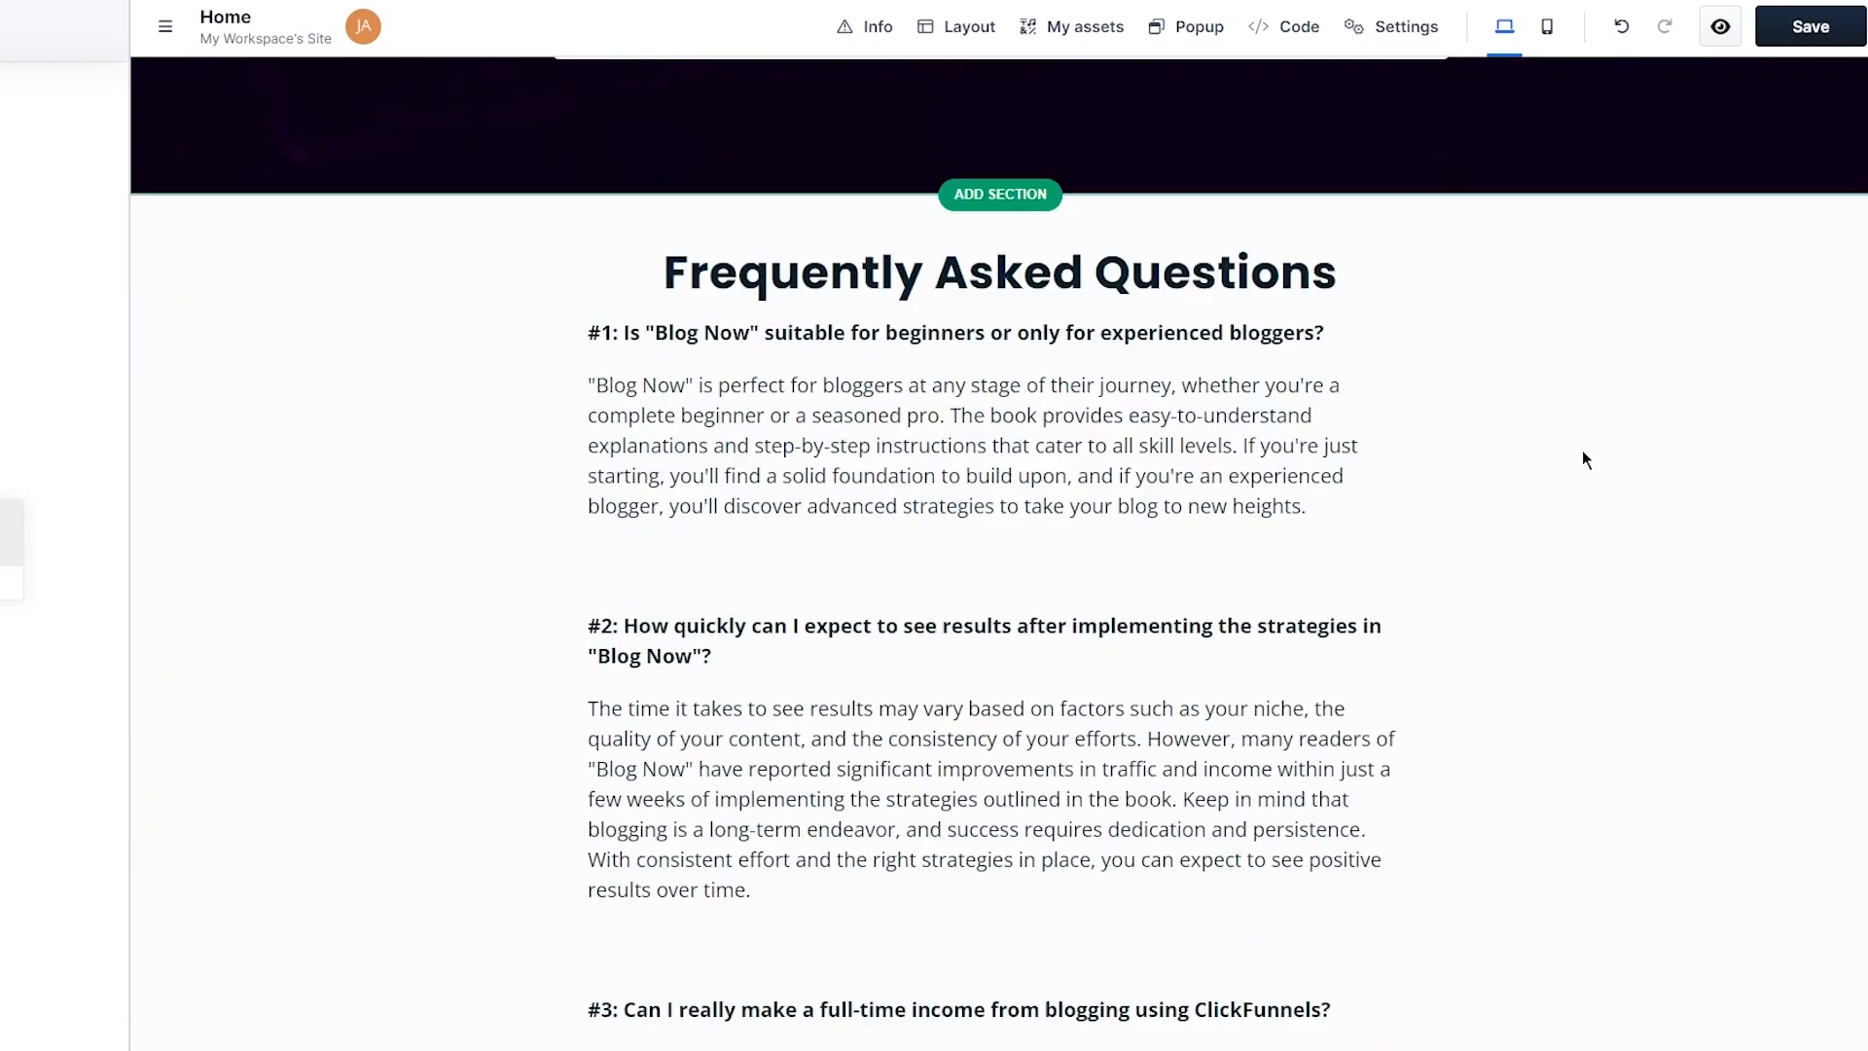
scroll(1582, 453, "up", 4)
scroll(1582, 453, "up", 20)
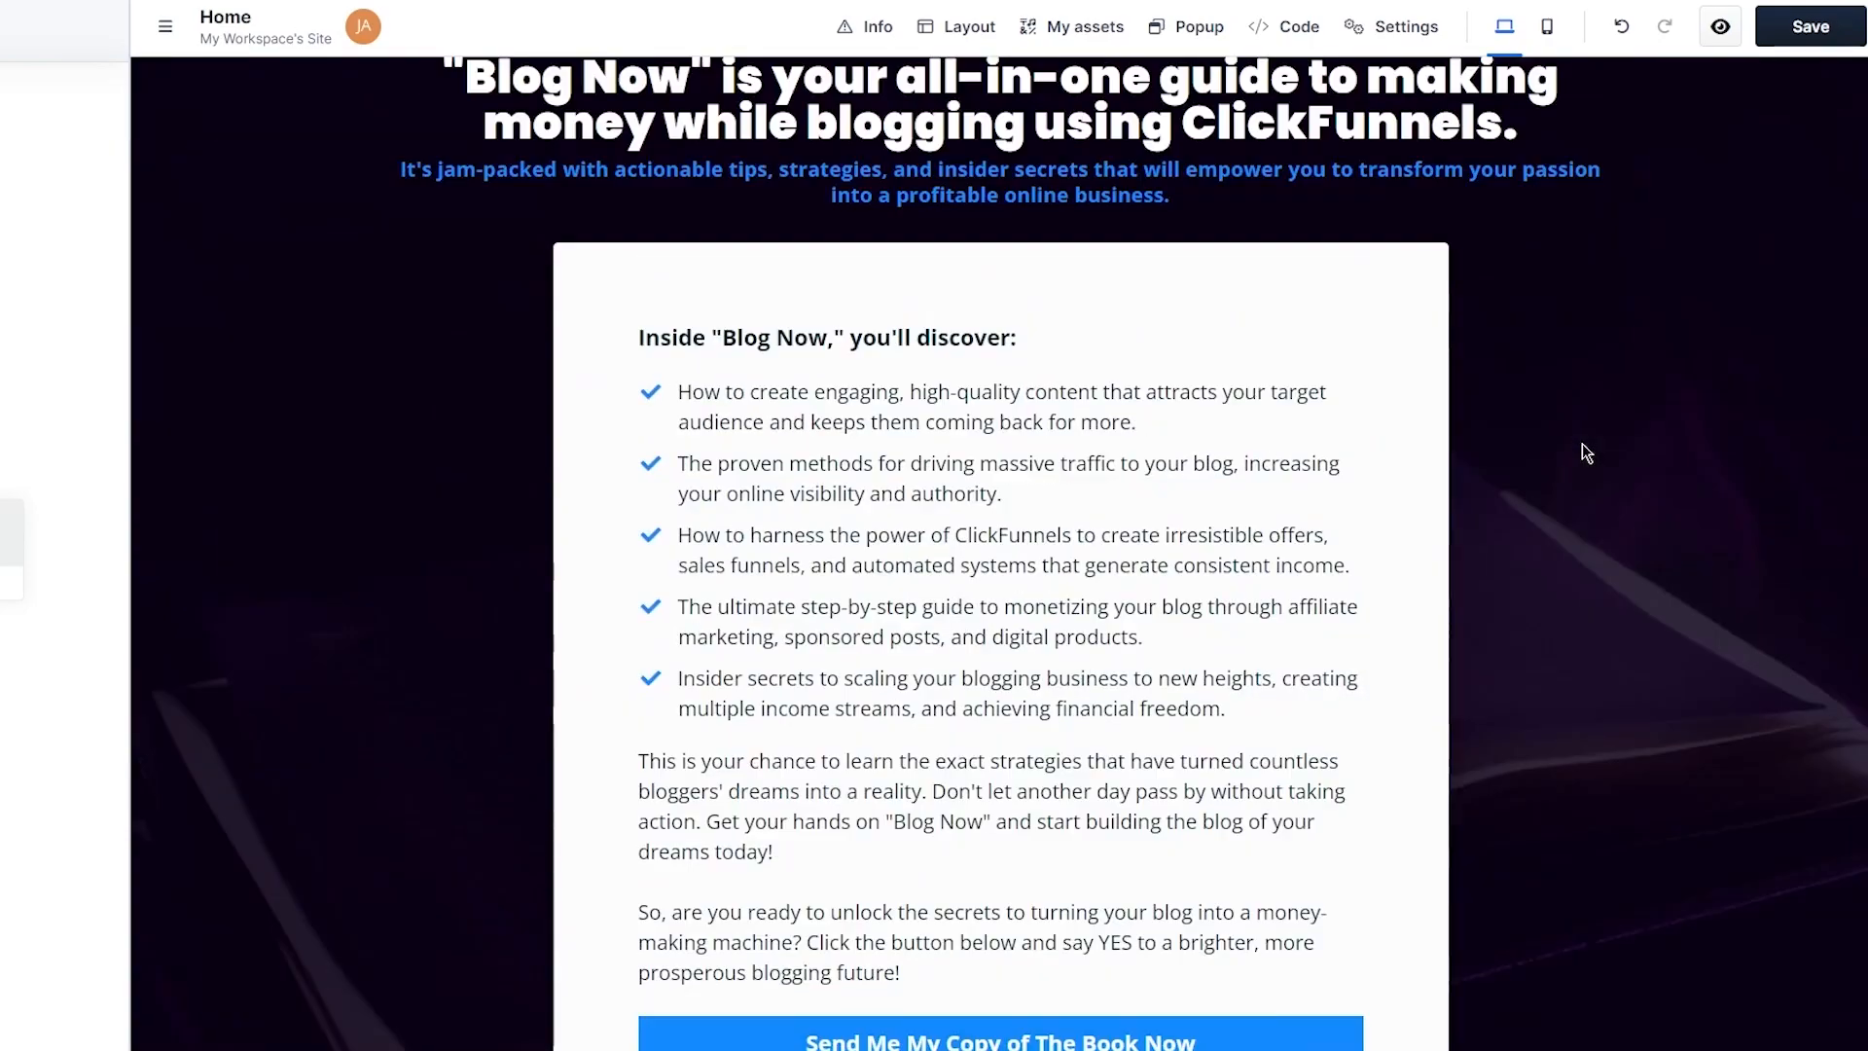
scroll(1583, 450, "up", 15)
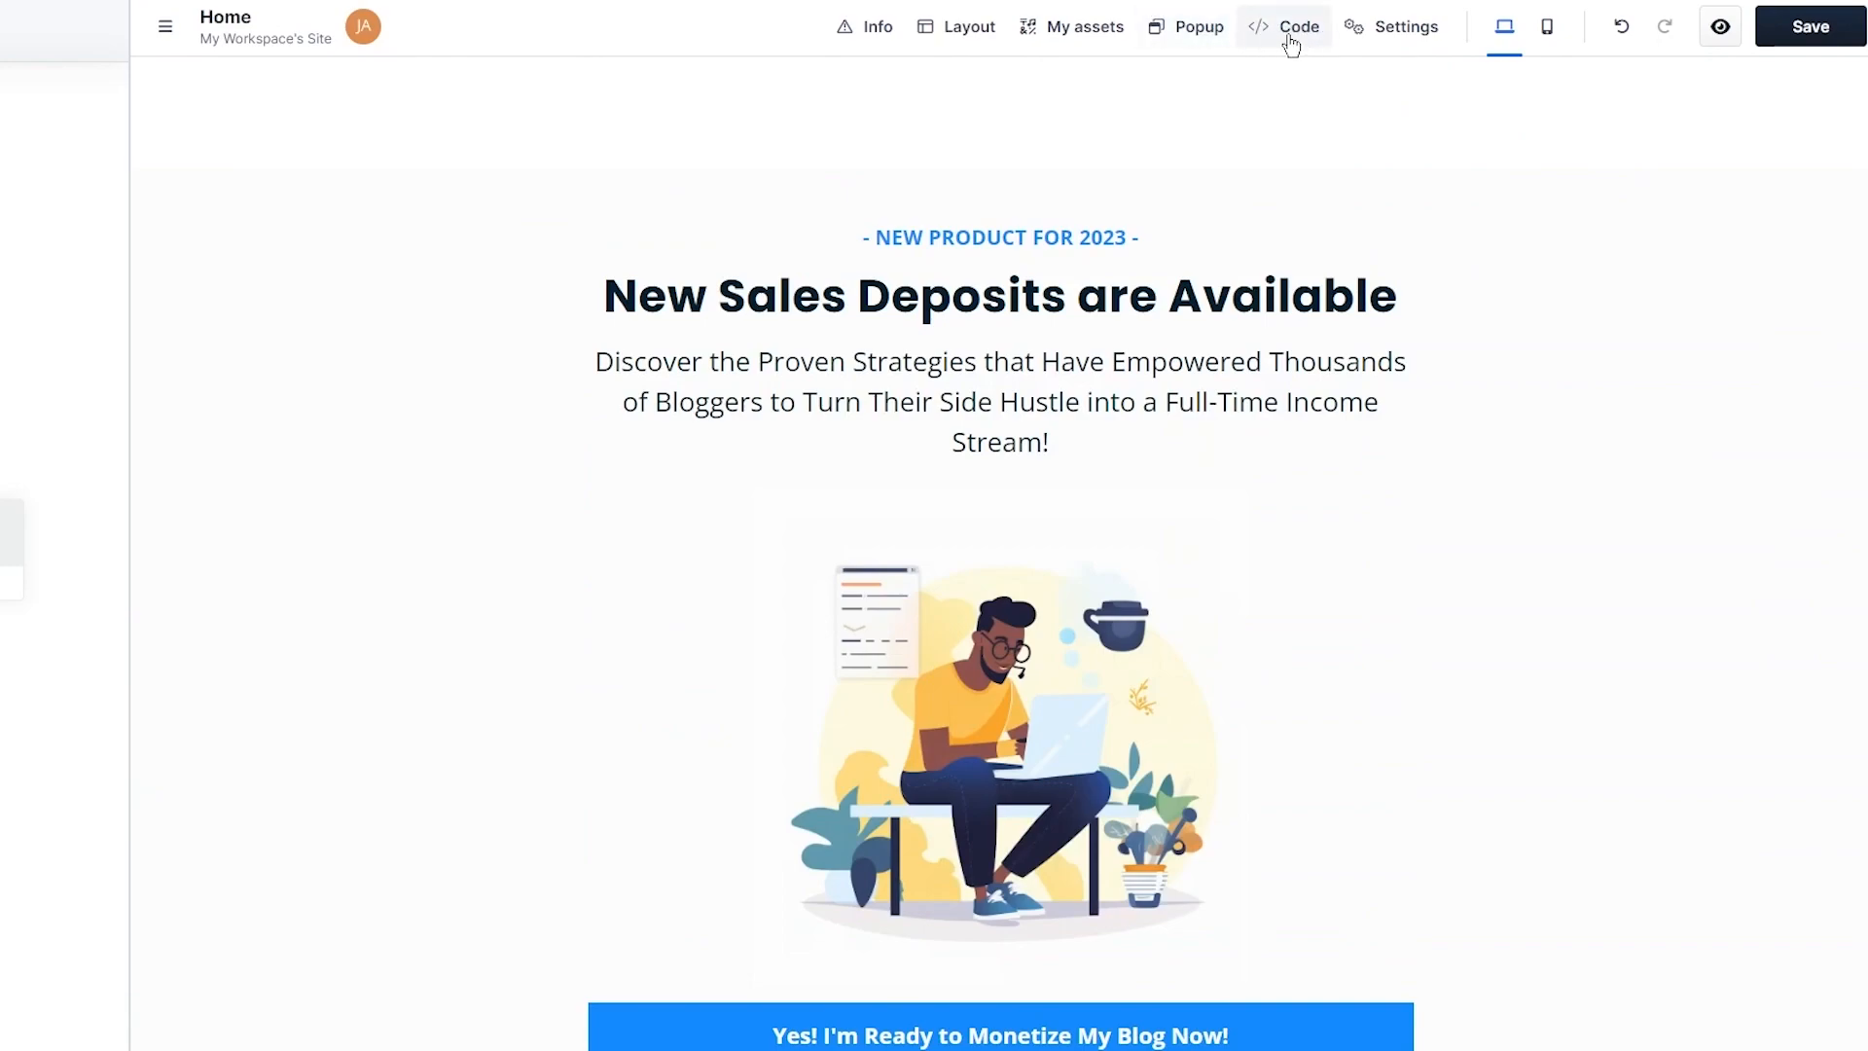
- Open the settings of the first section's Button element from the page layout and examine its on-click action options
left_click(962, 29)
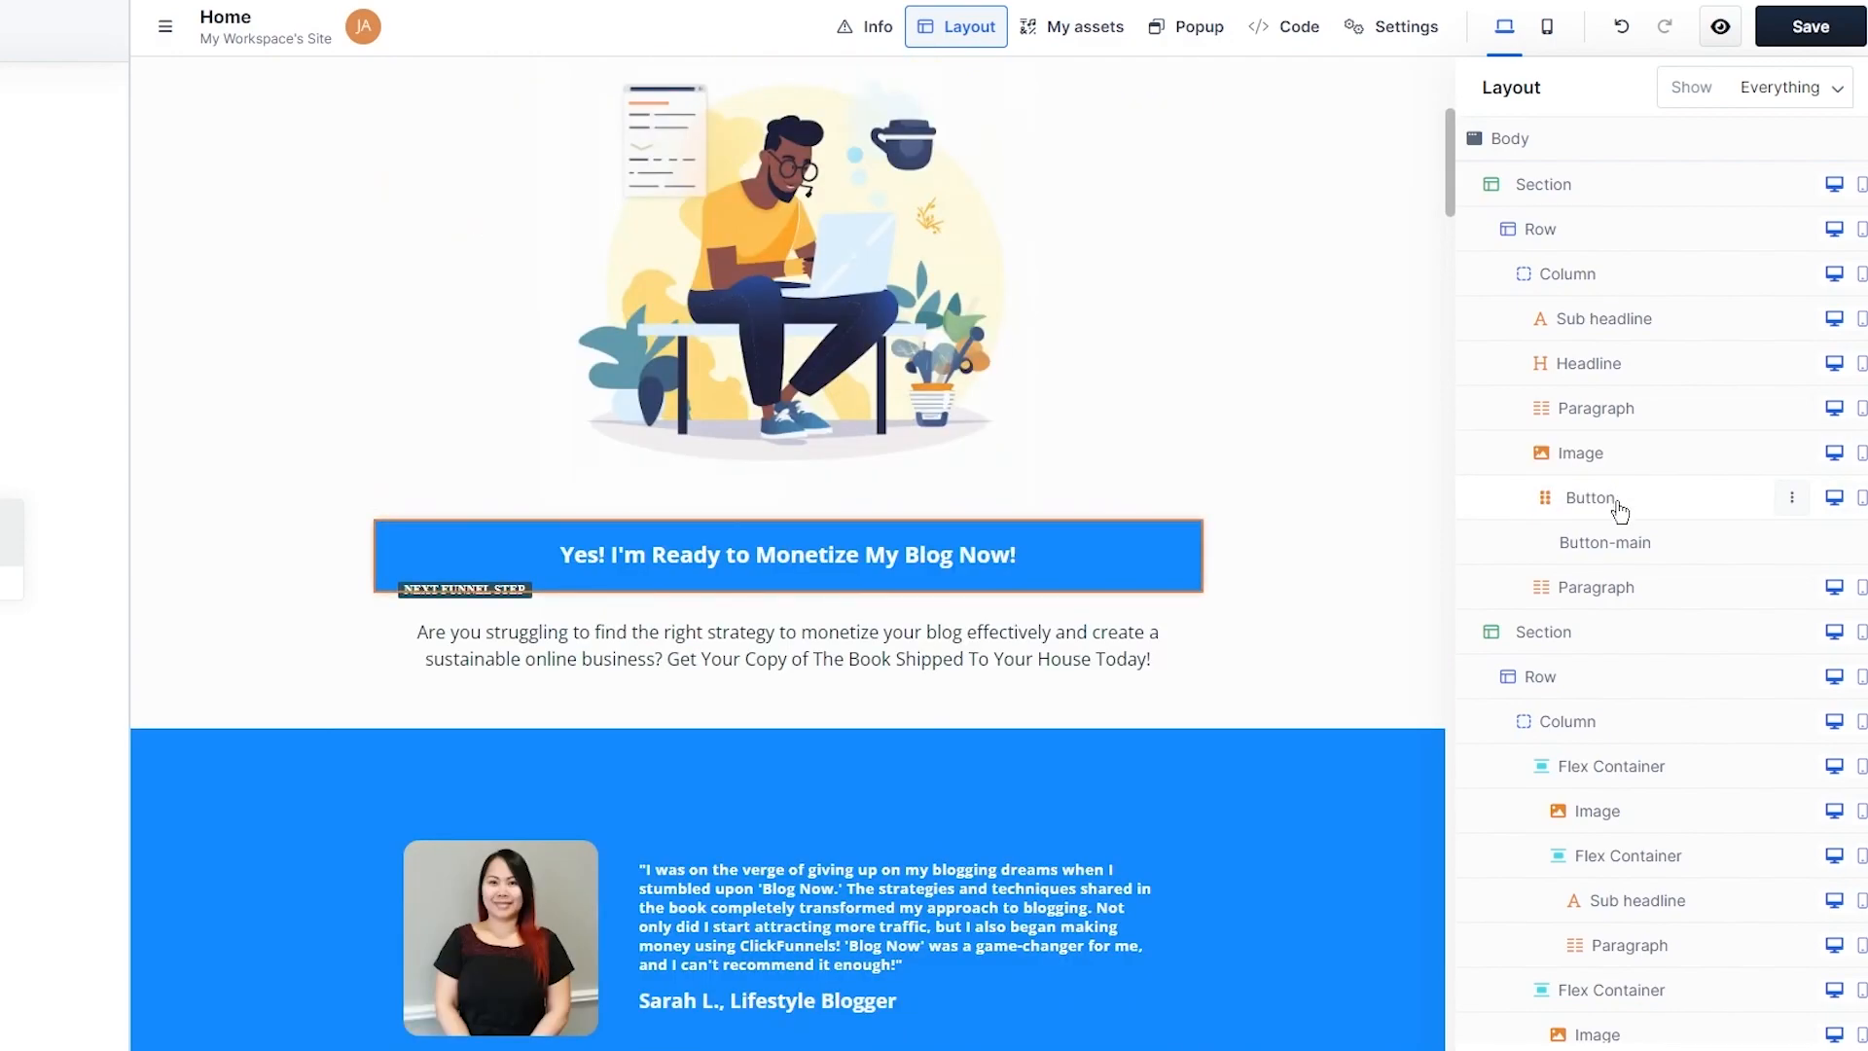
left_click(1617, 502)
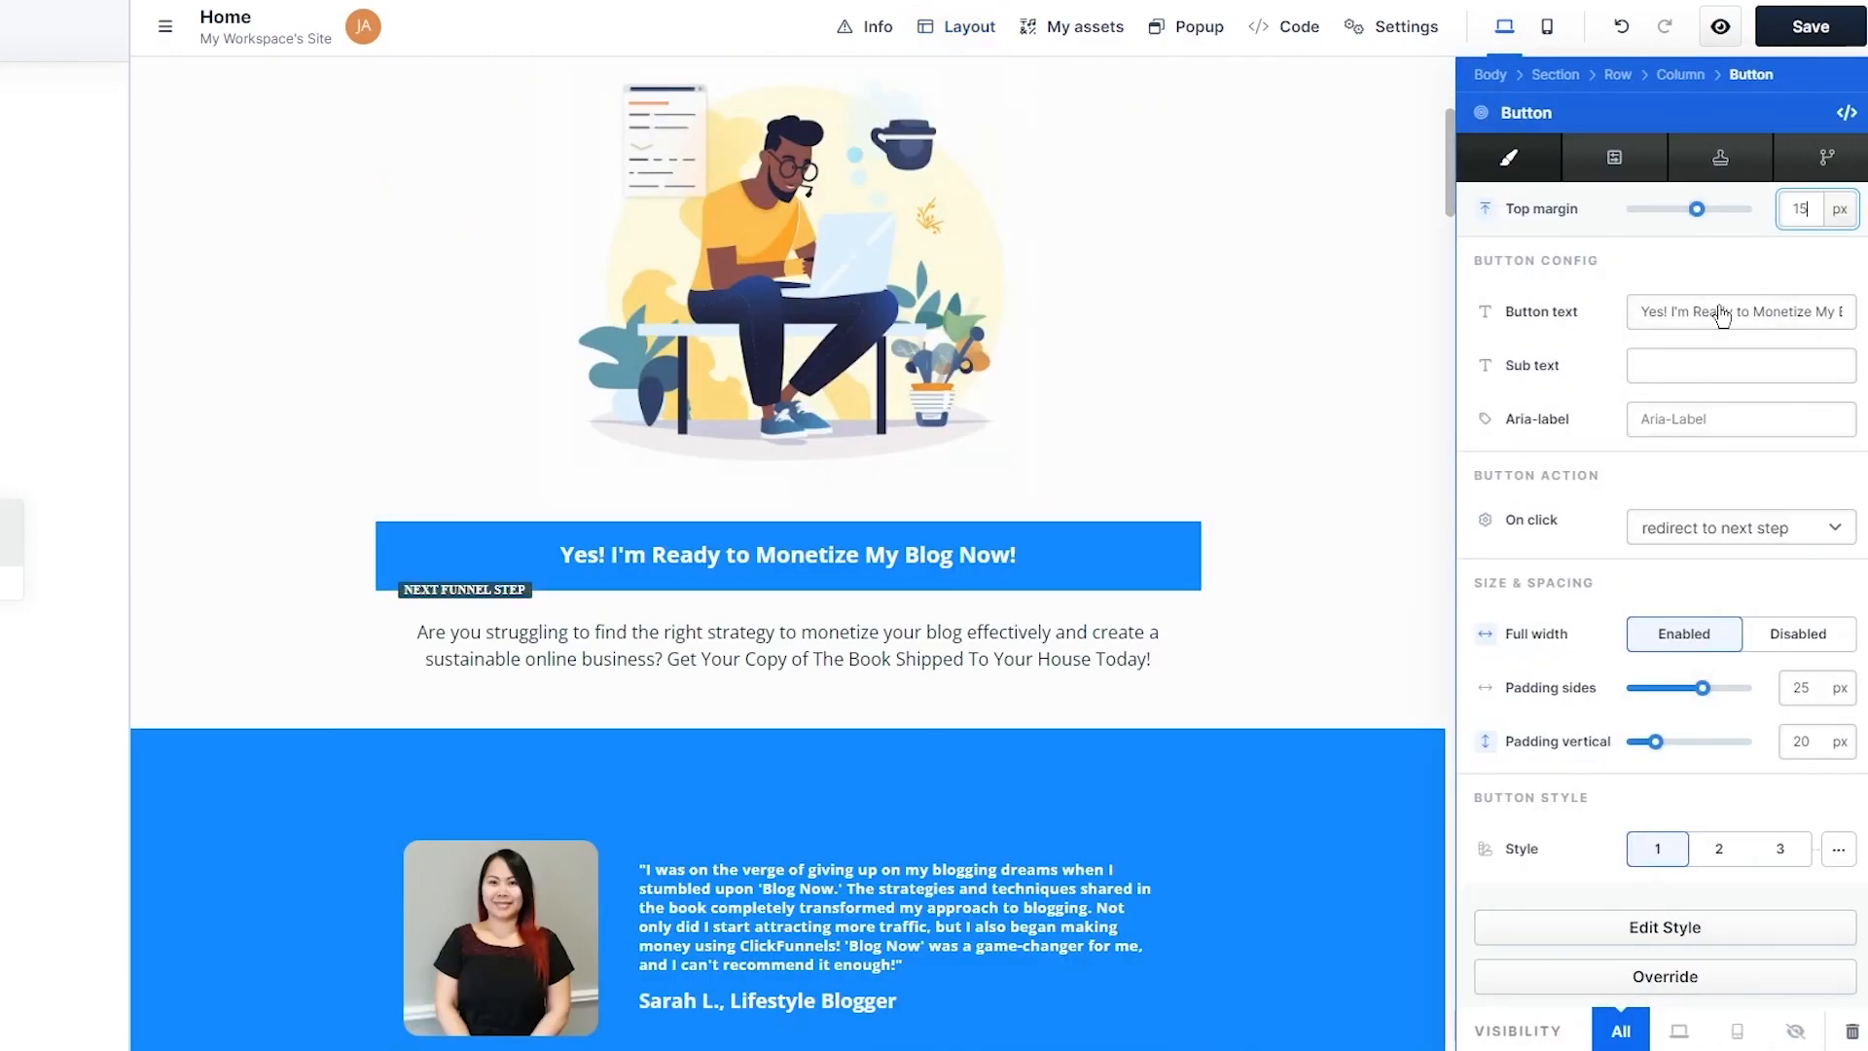
left_click(1727, 526)
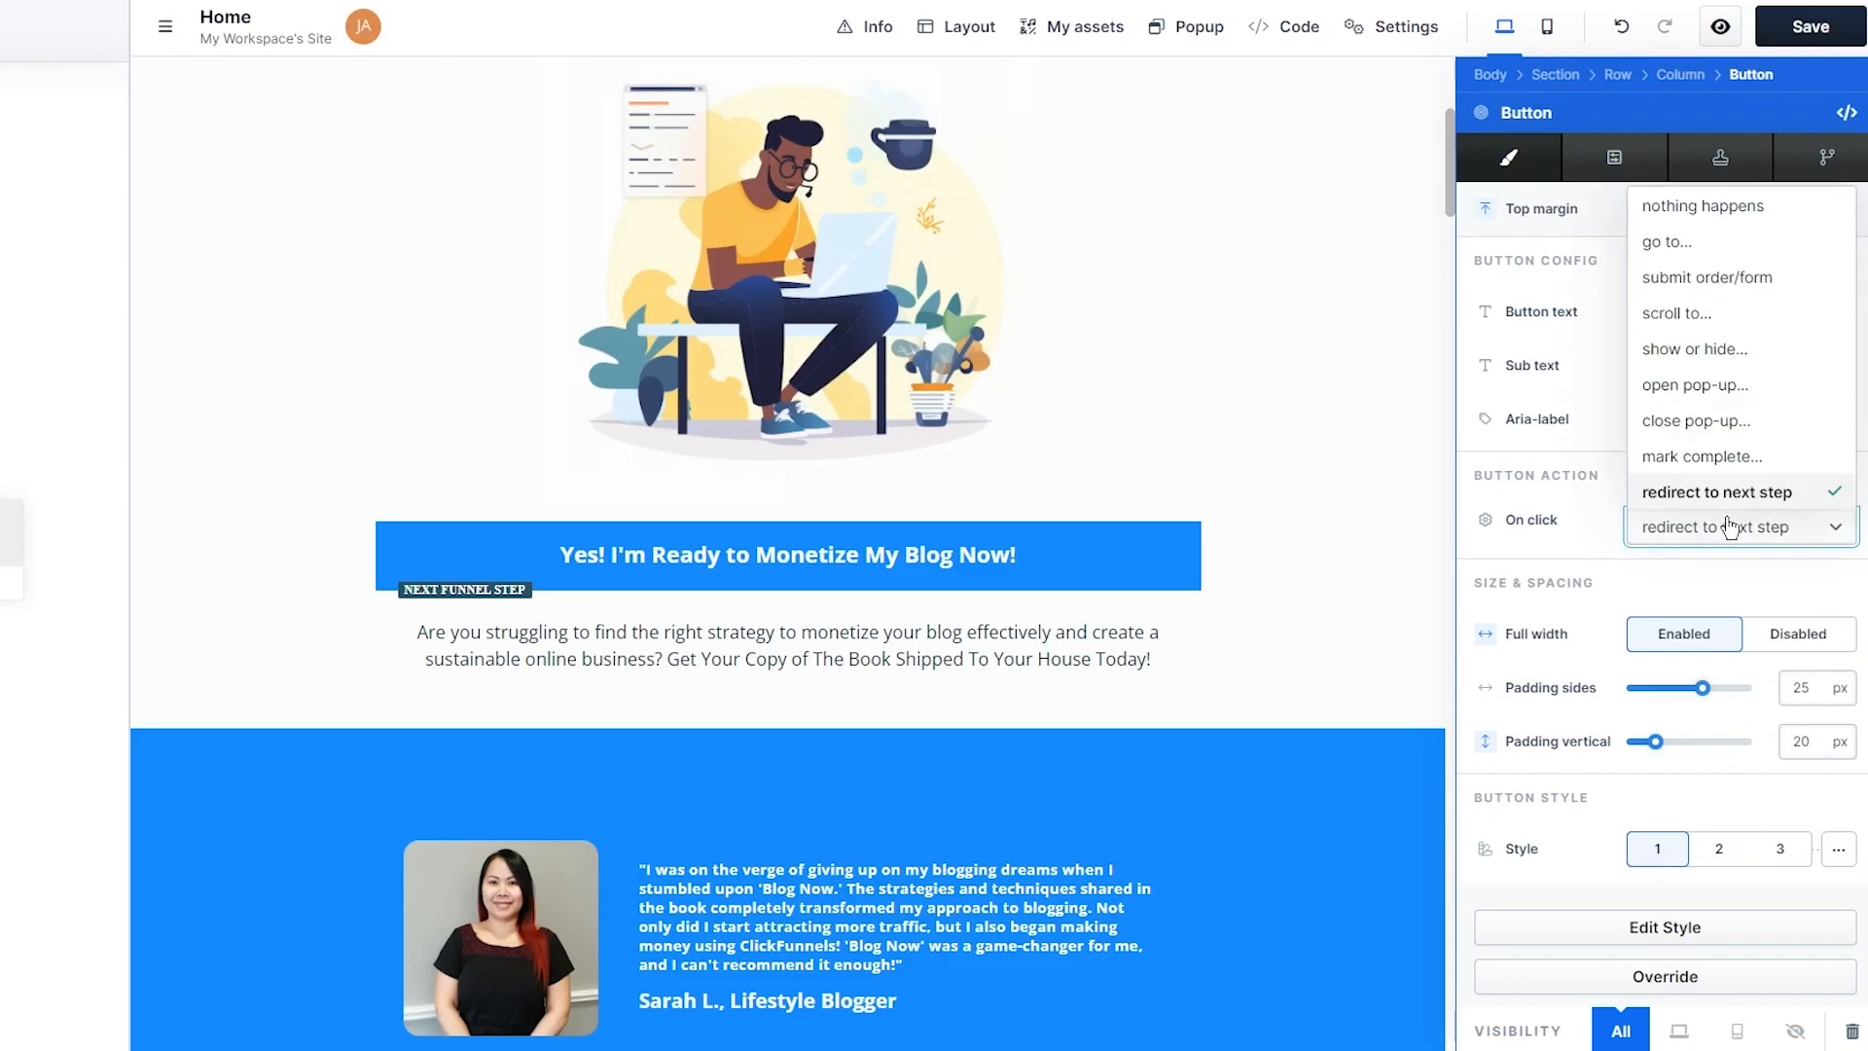
left_click(1672, 612)
scroll(1671, 574, "down", 1)
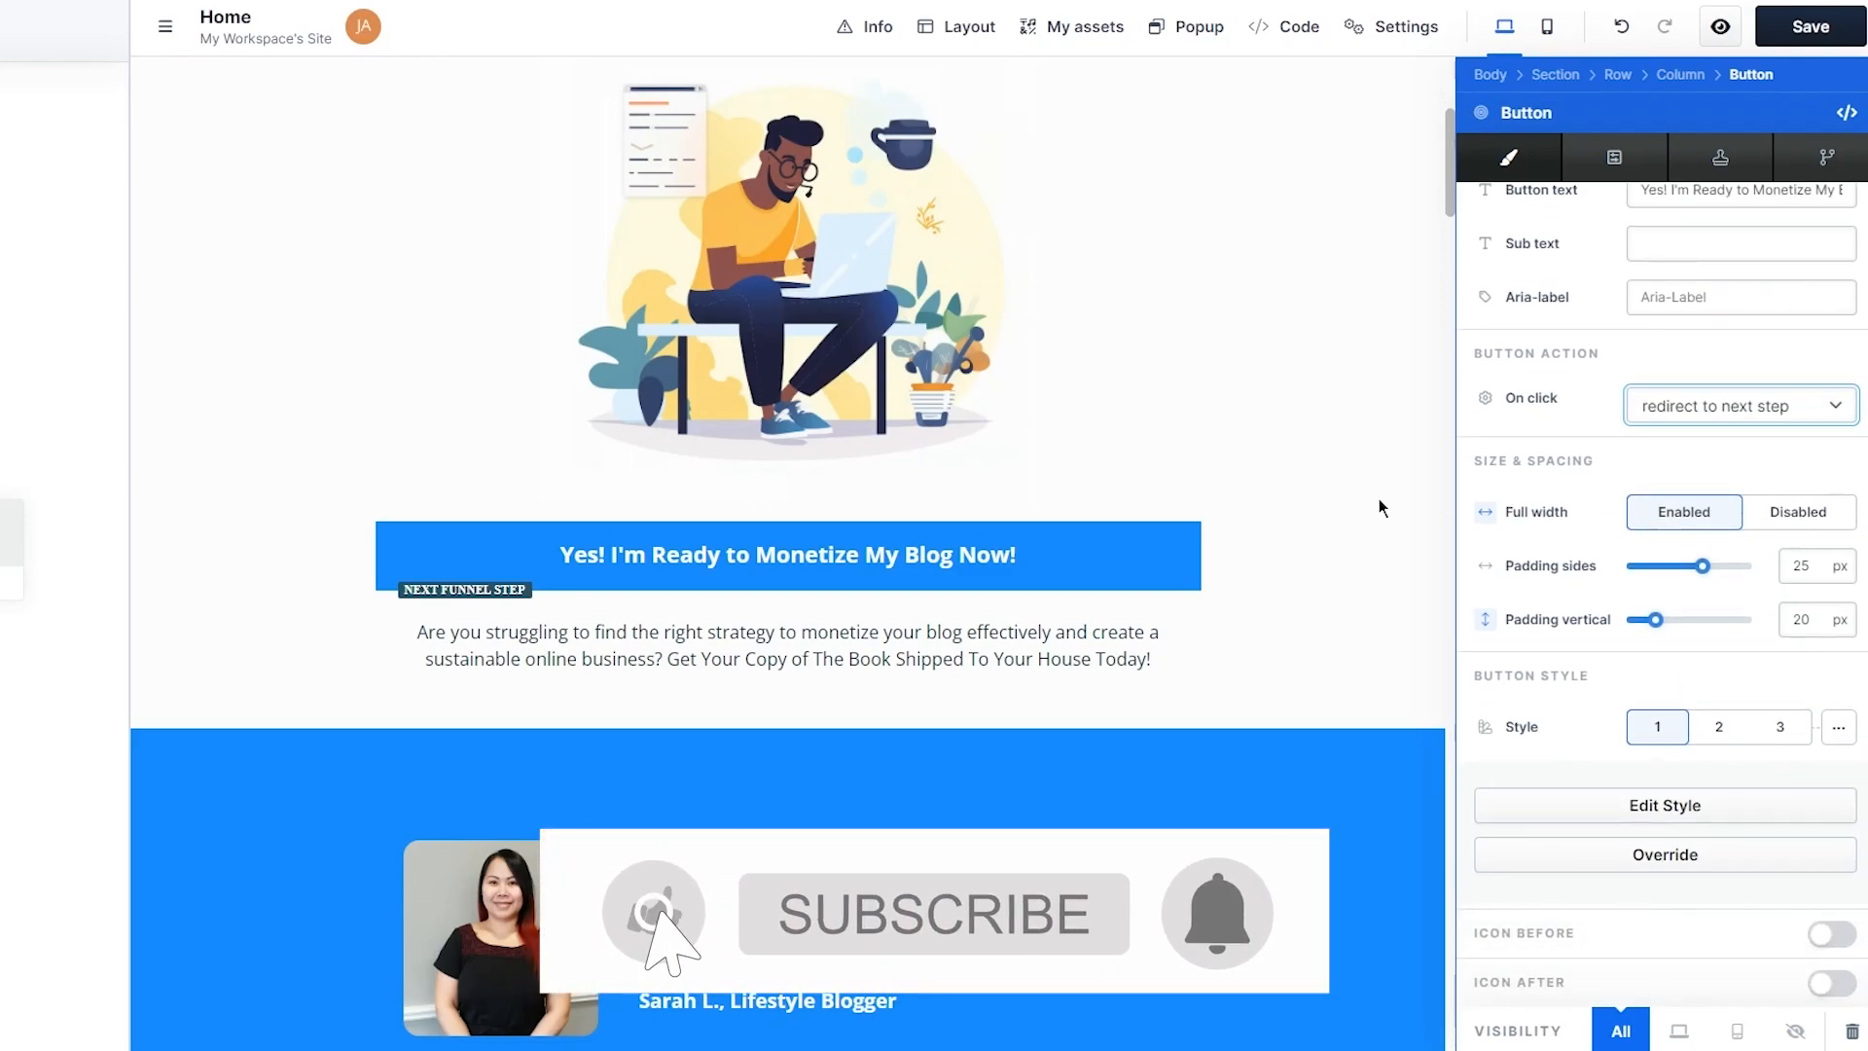
scroll(1201, 529, "down", 10)
scroll(1292, 377, "up", 8)
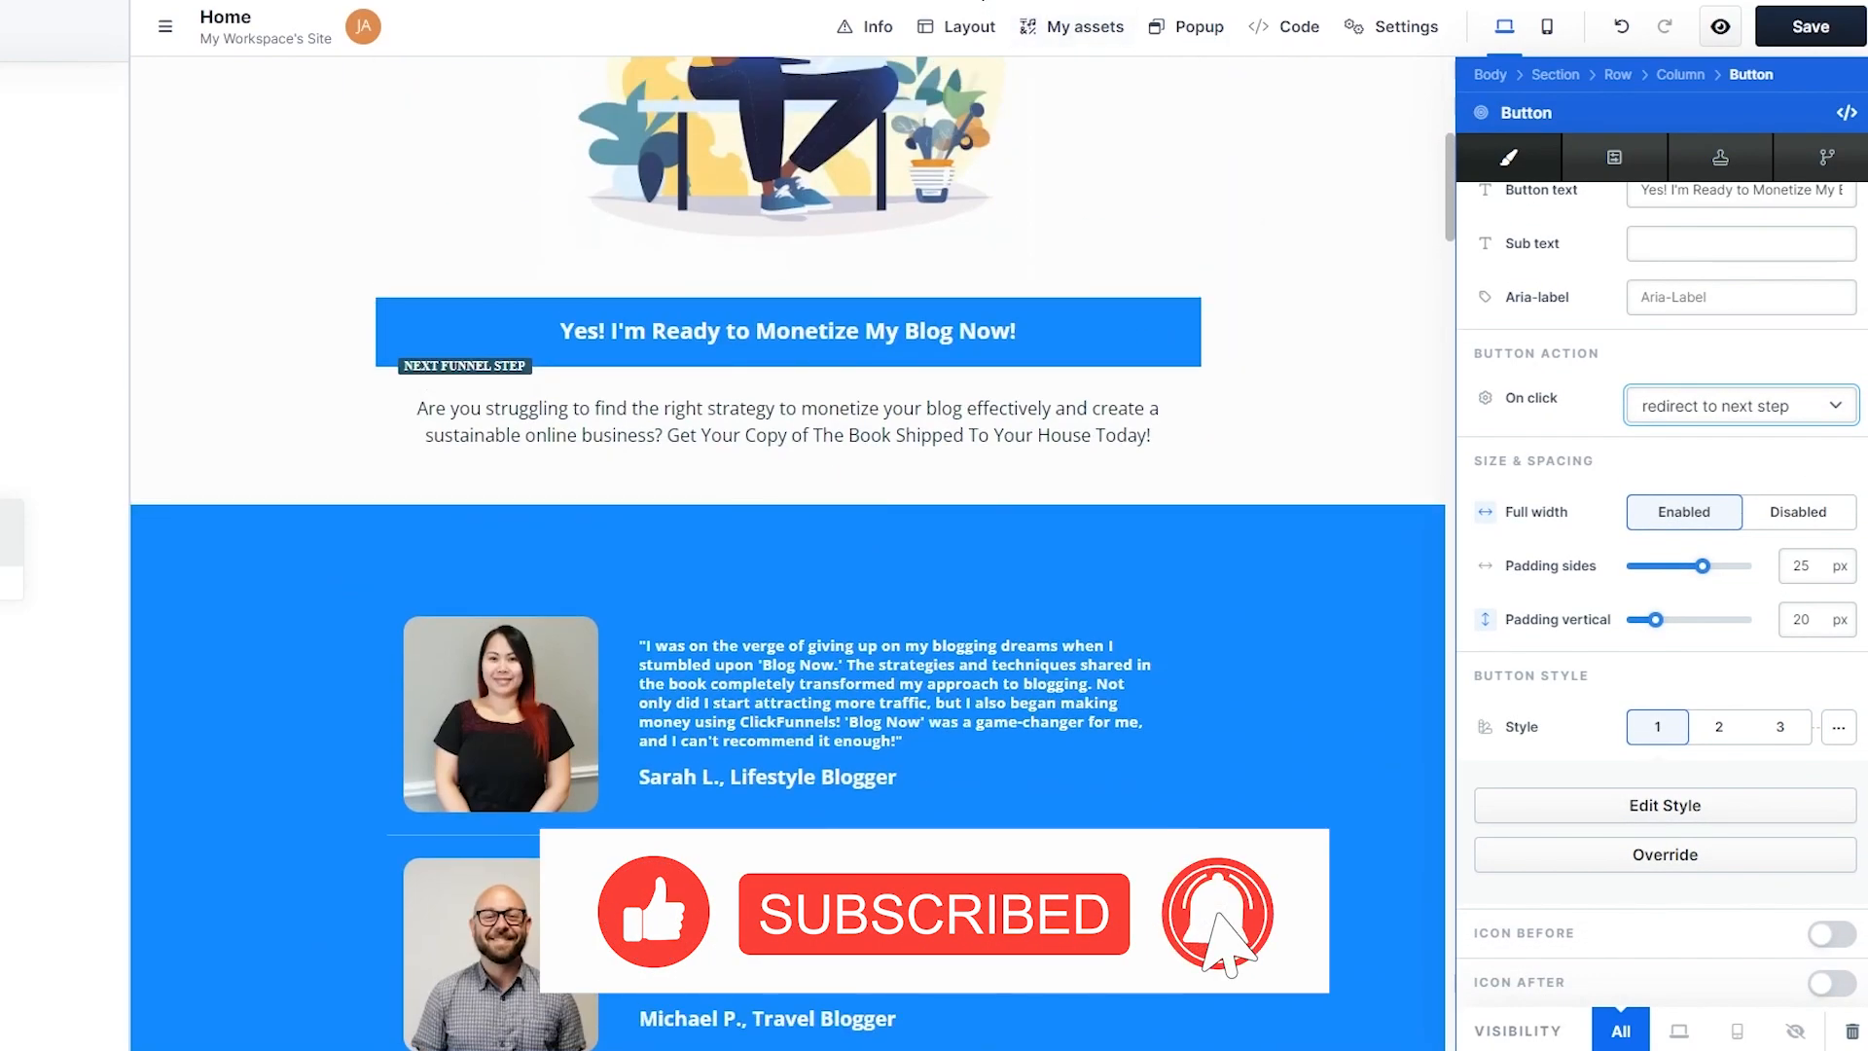
- Browse the section templates in the assets library, from Universal Blocks to the header designs
left_click(1078, 30)
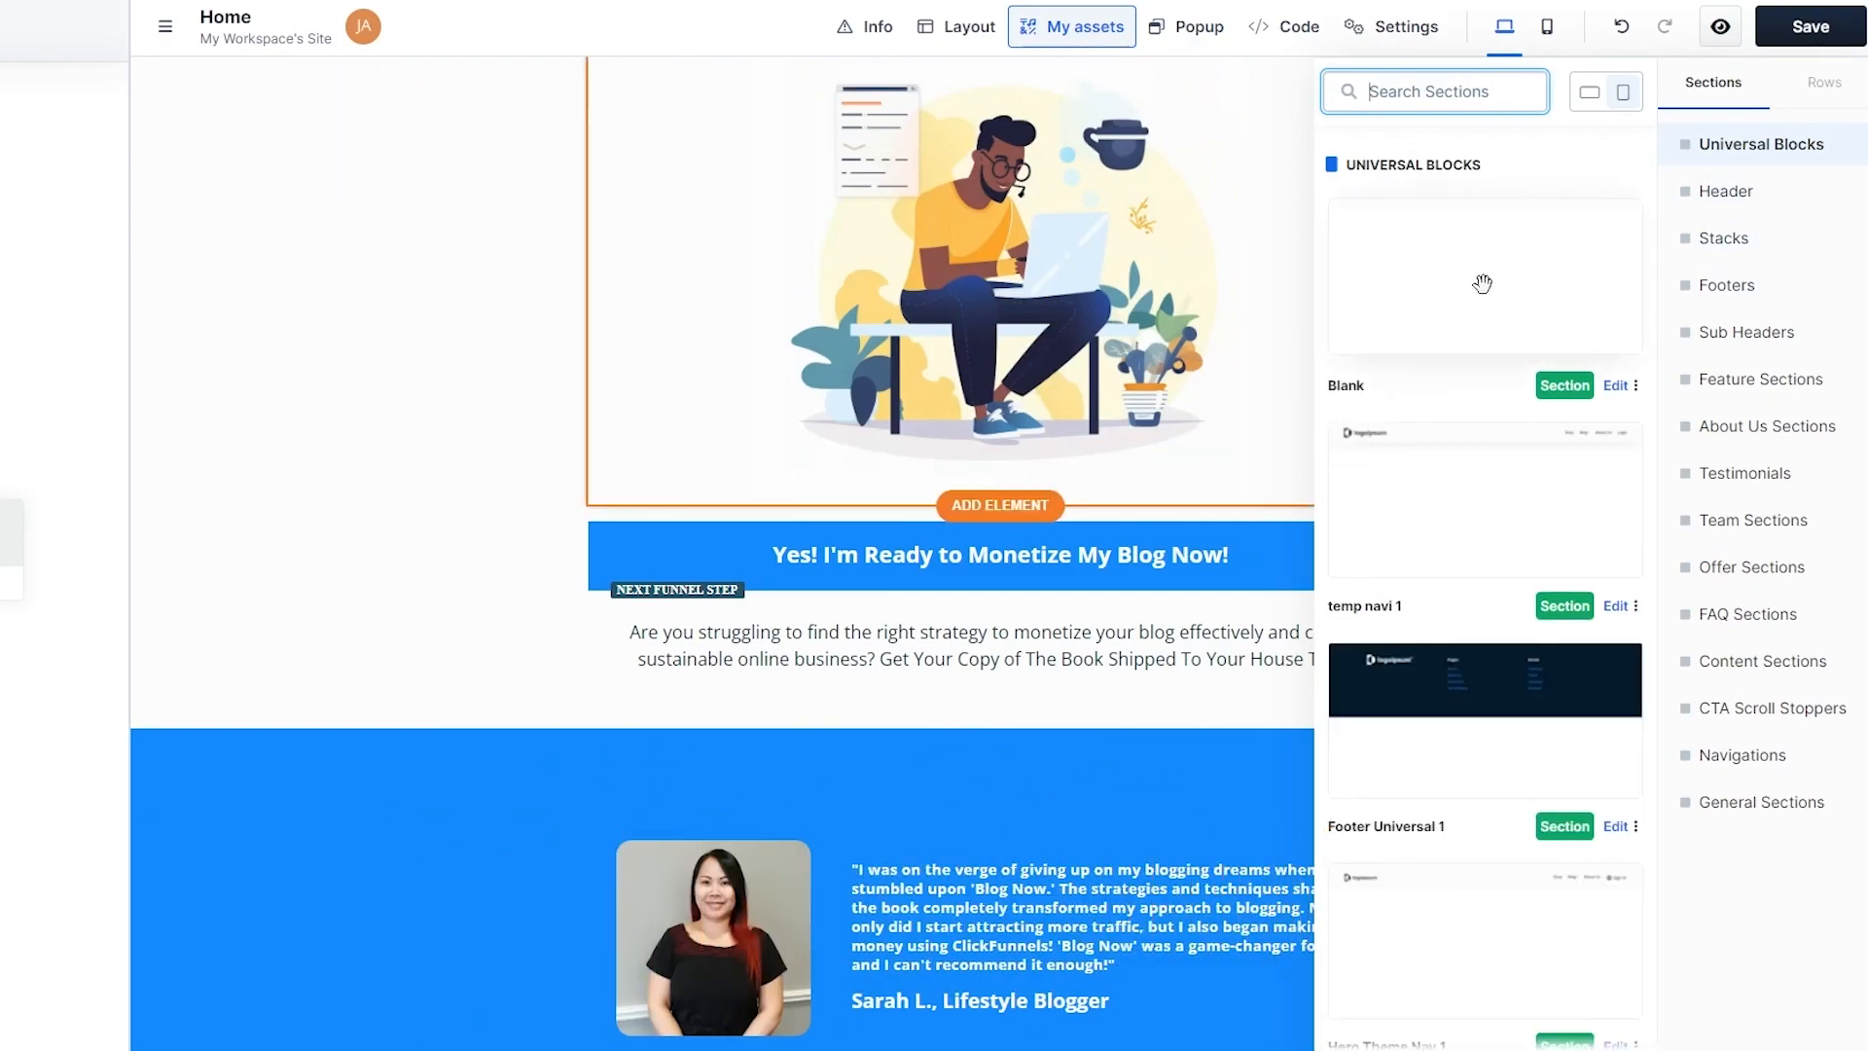
scroll(1486, 311, "down", 3)
scroll(1456, 542, "up", 3)
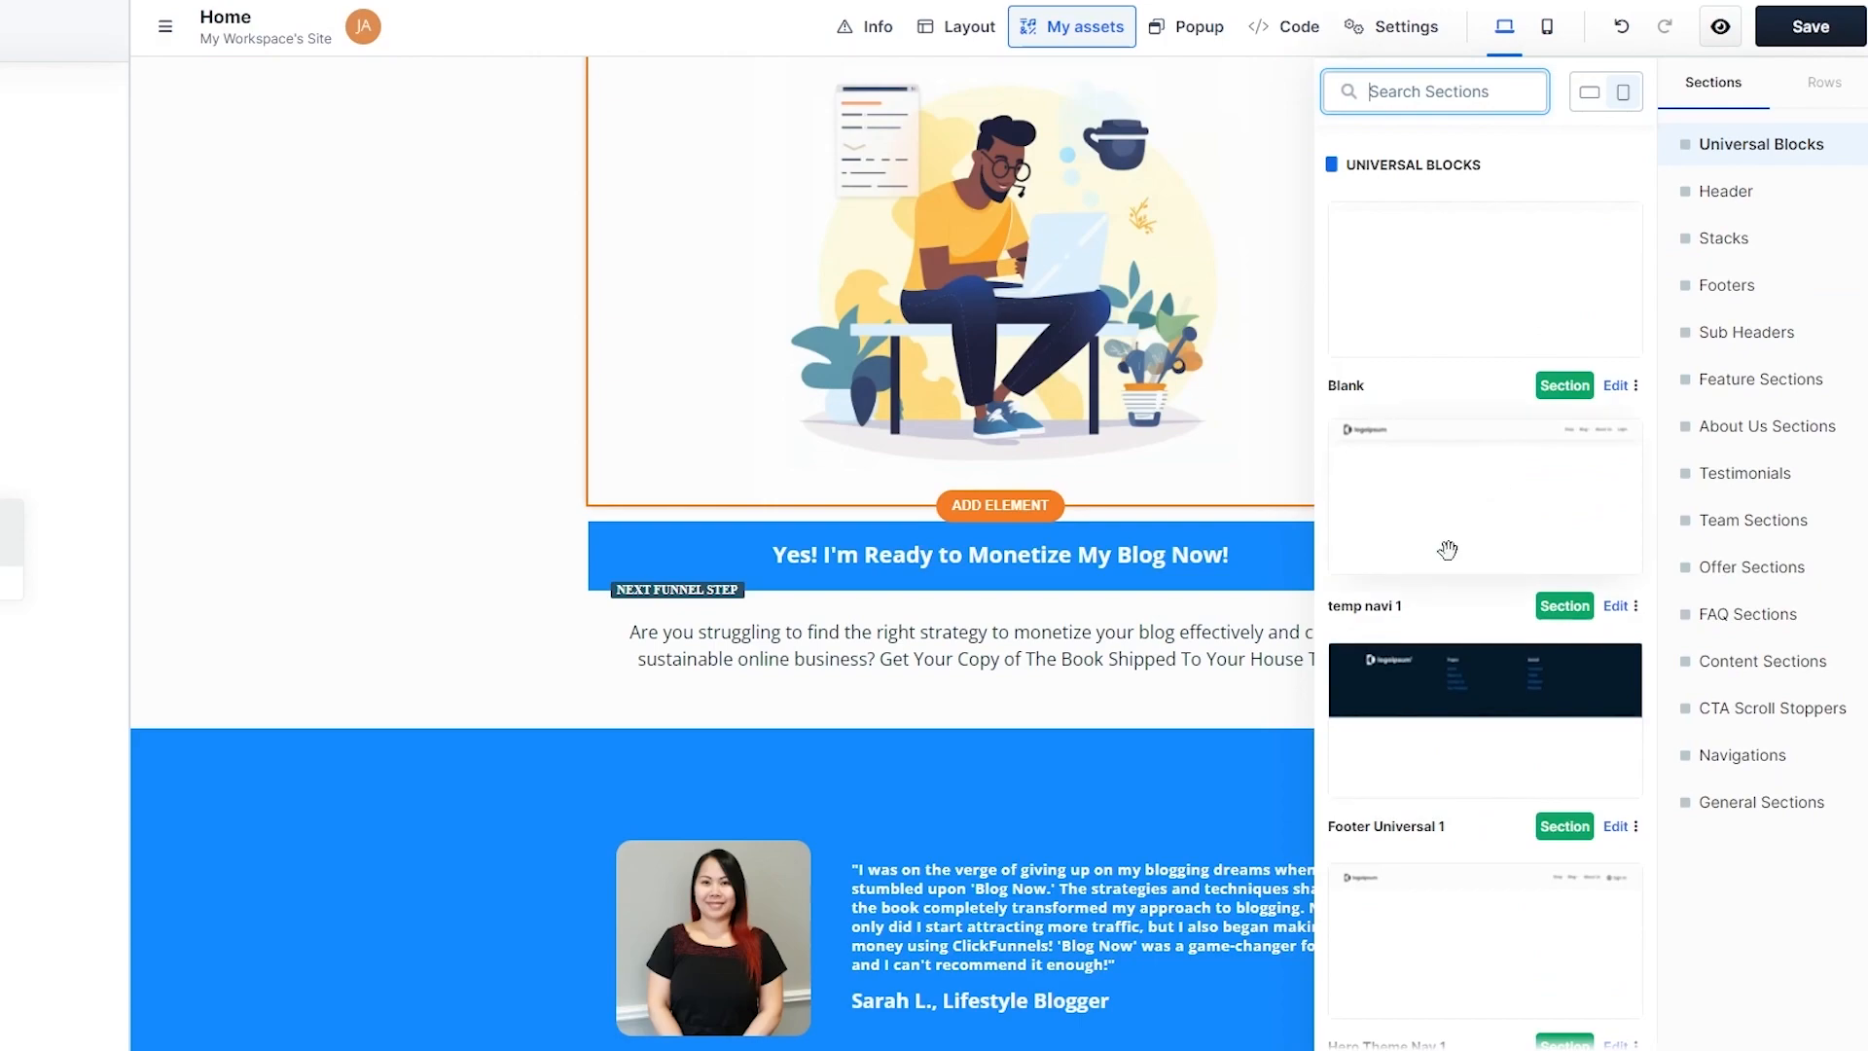
scroll(1438, 584, "down", 4)
scroll(1438, 576, "up", 4)
scroll(1438, 584, "down", 8)
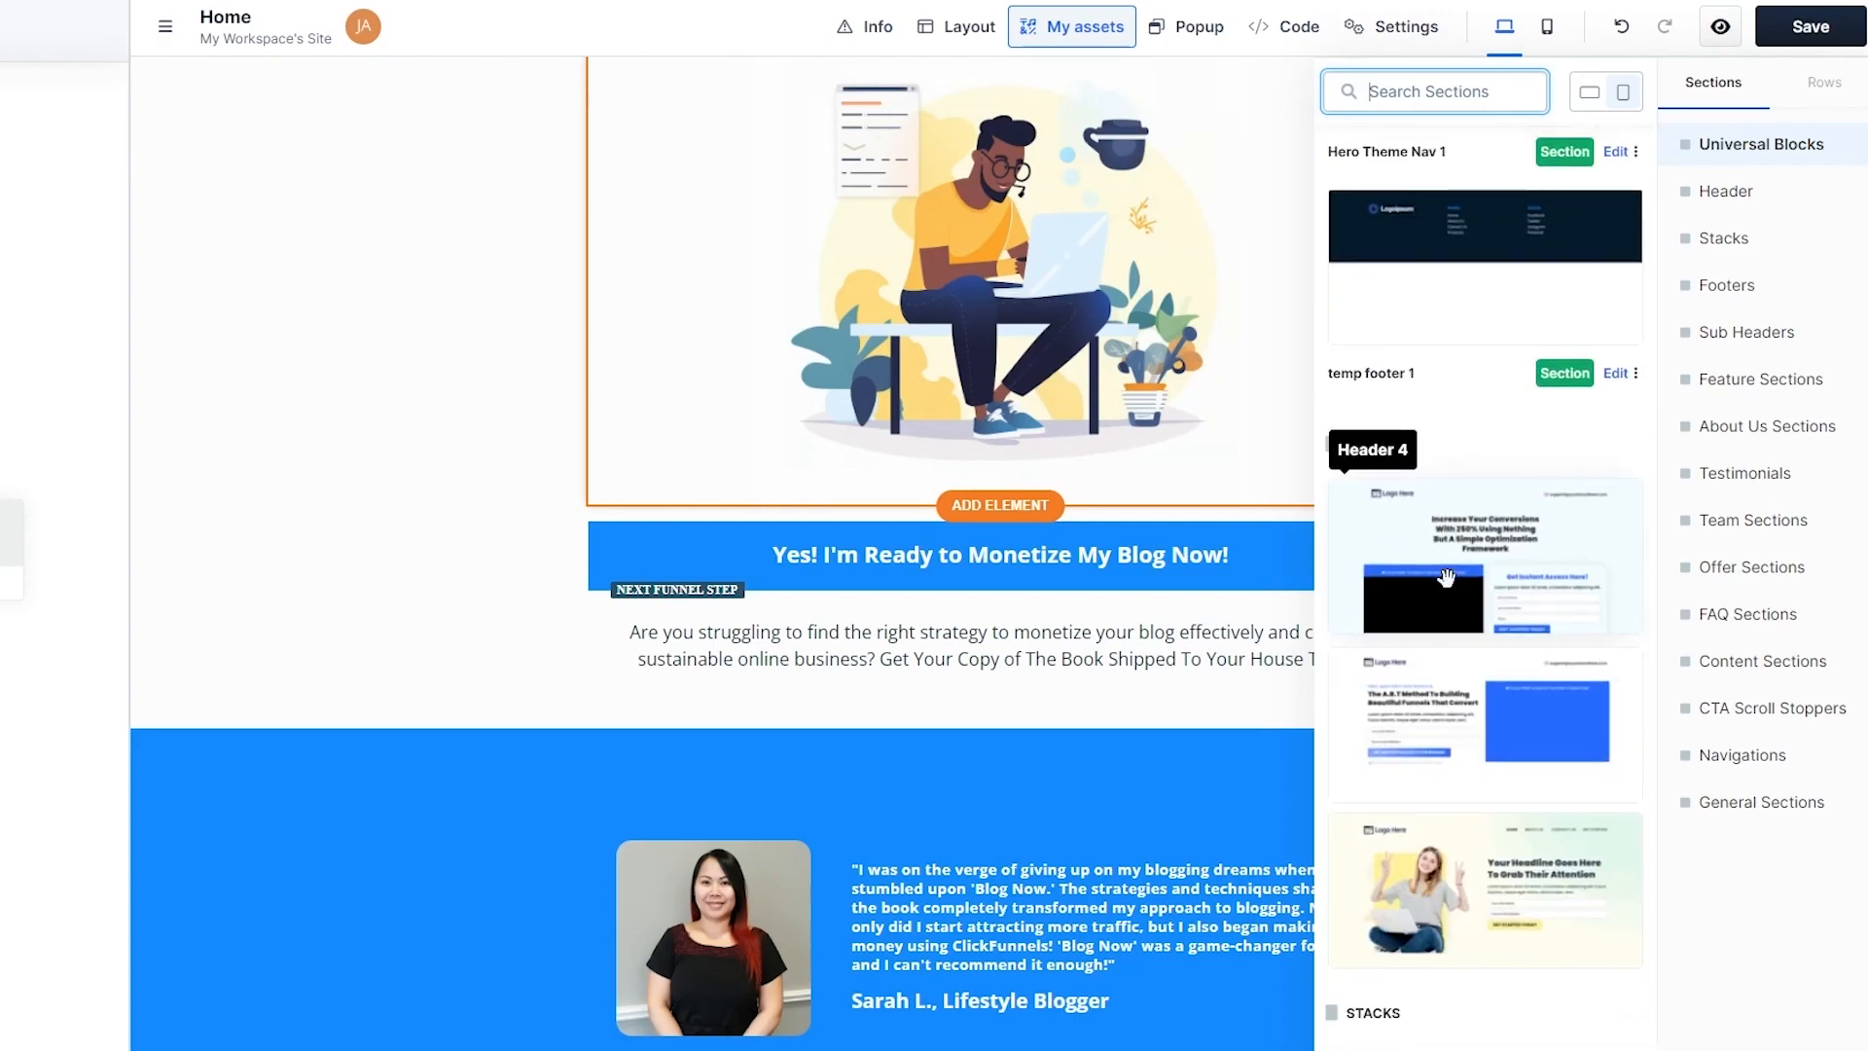
scroll(1489, 662, "up", 2)
scroll(1433, 453, "up", 5)
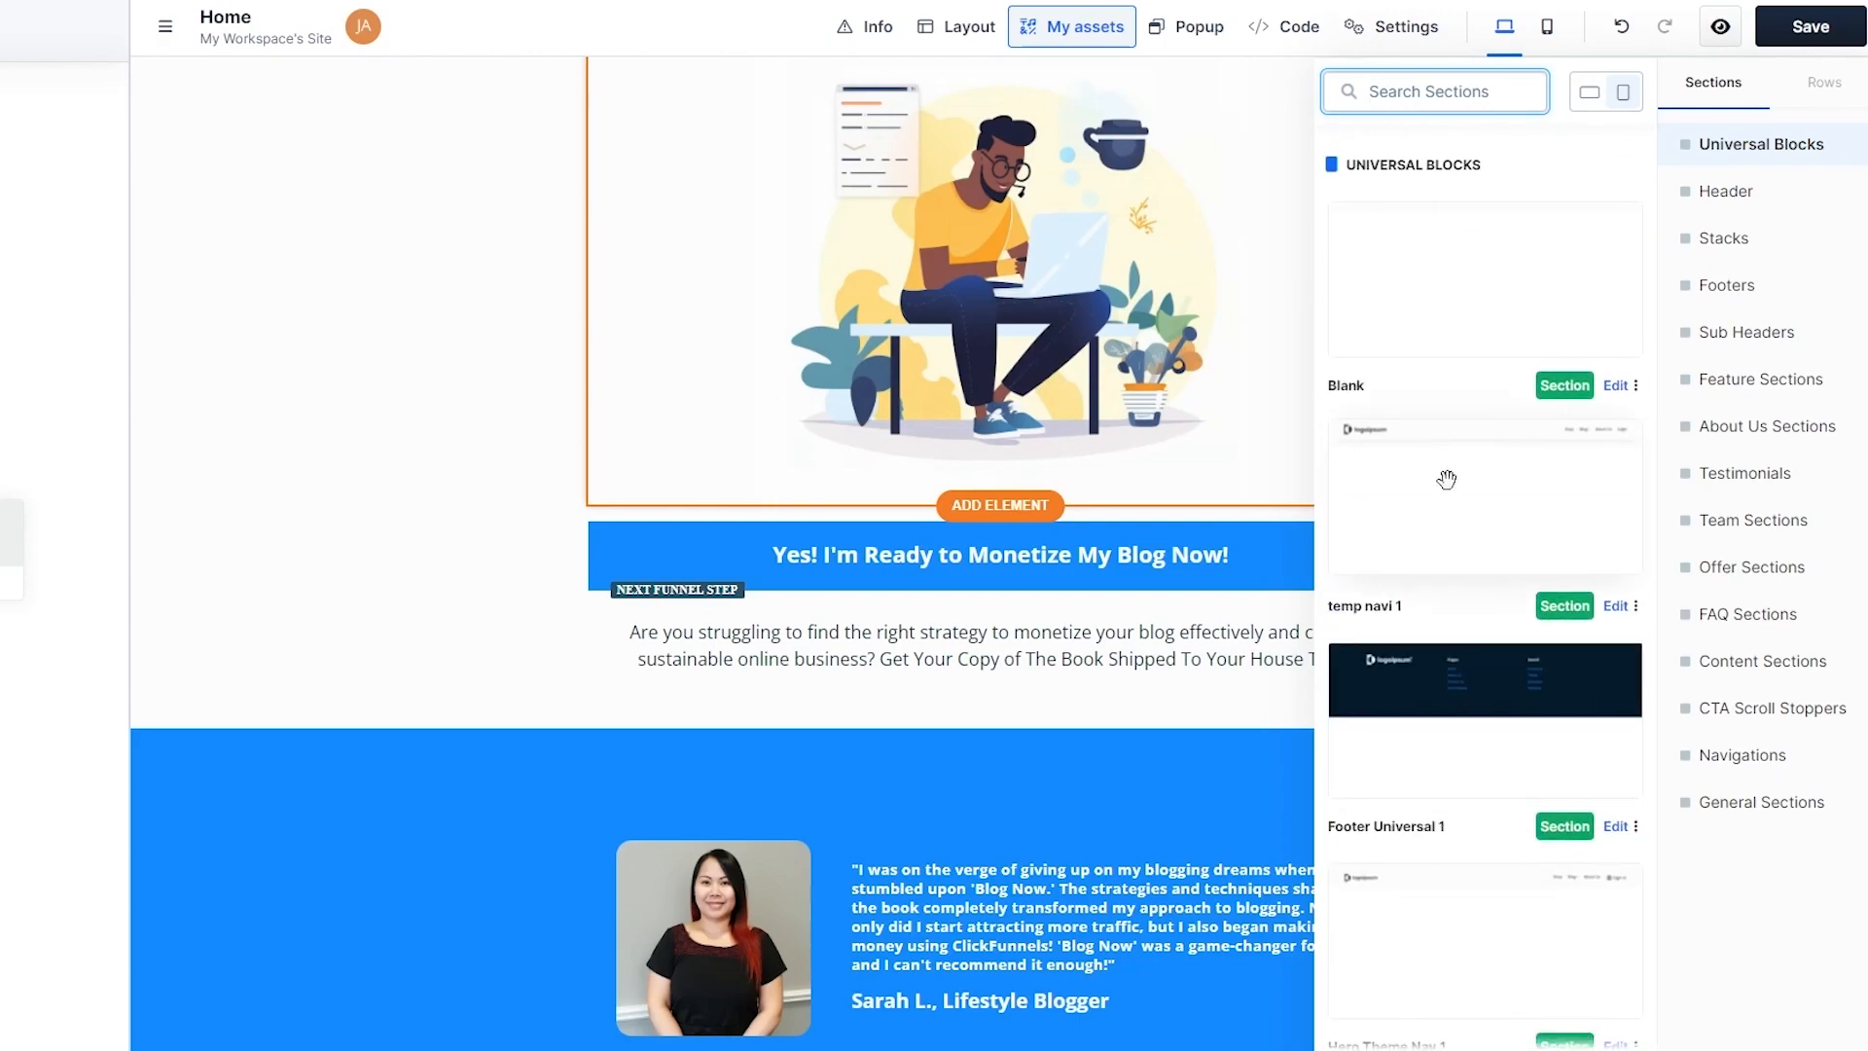
- Add the Header 4 section template at the end of the page, below the copyright and contact footer
left_click_drag(1440, 681, 905, 1030)
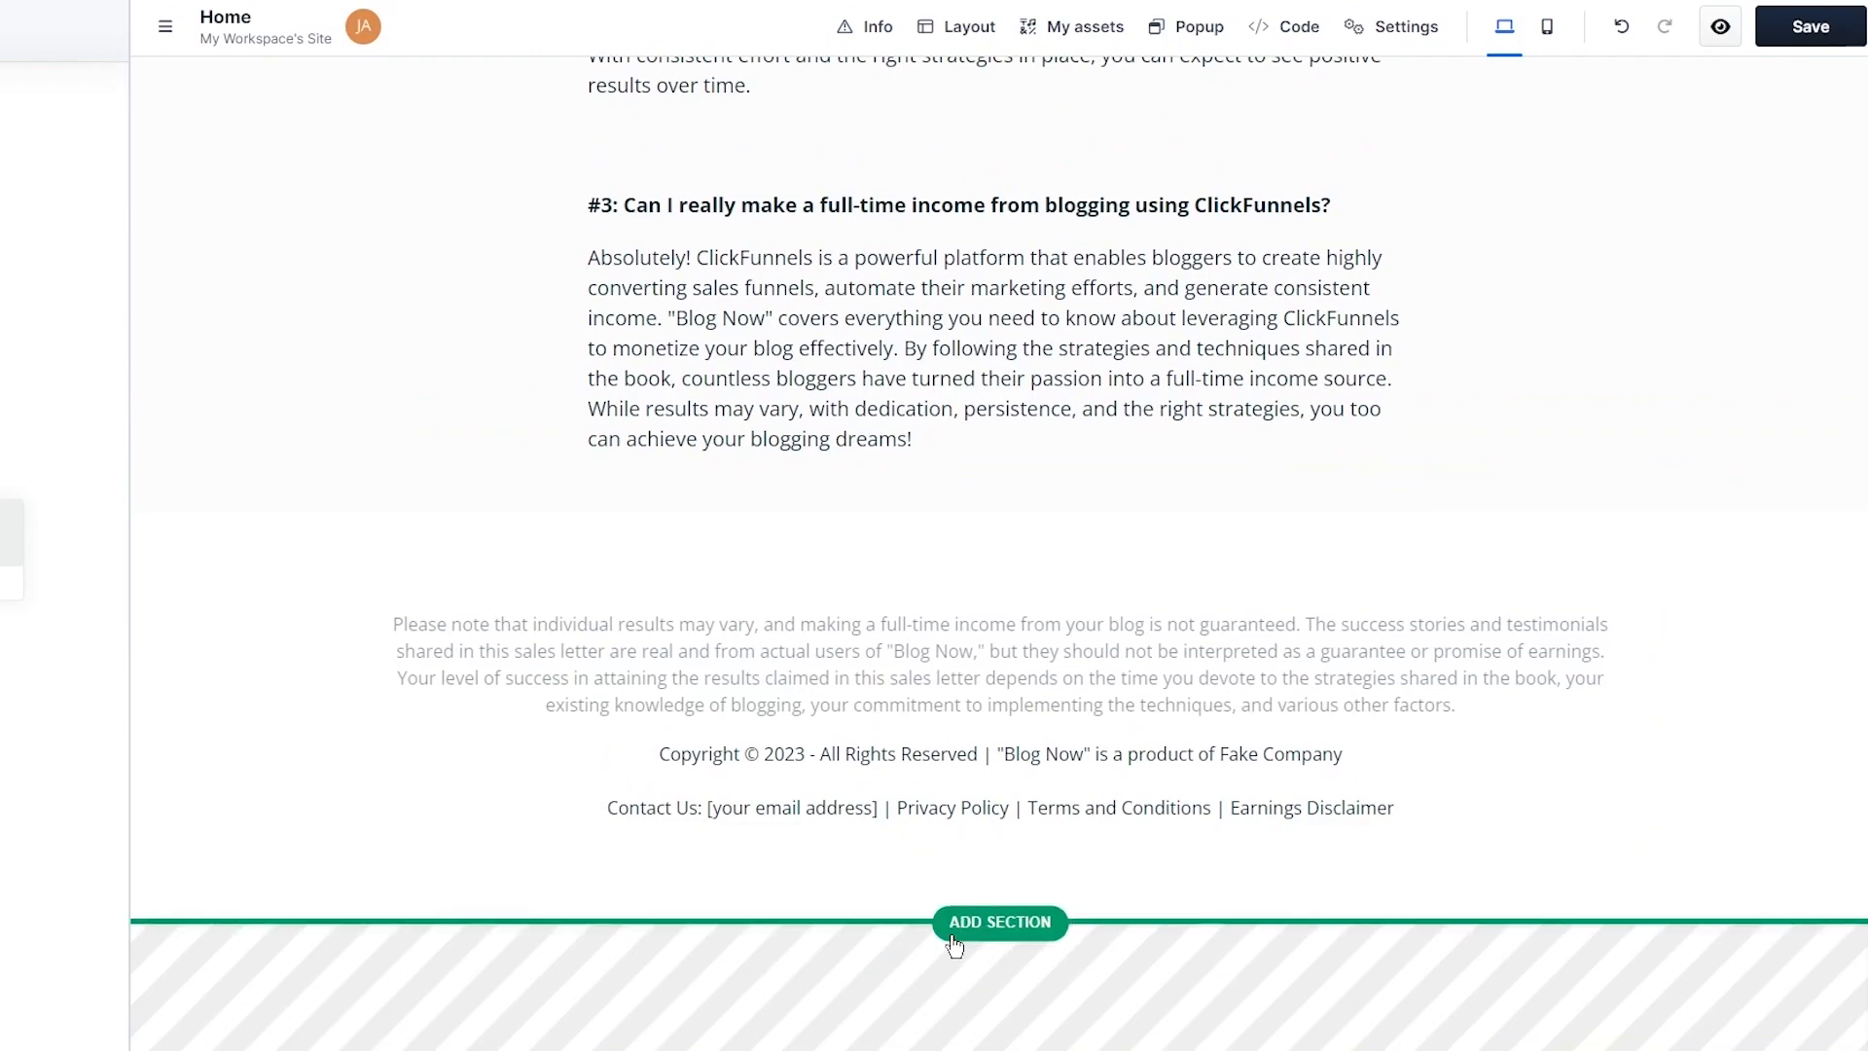
left_click(1000, 922)
left_click_drag(1514, 866, 1555, 693)
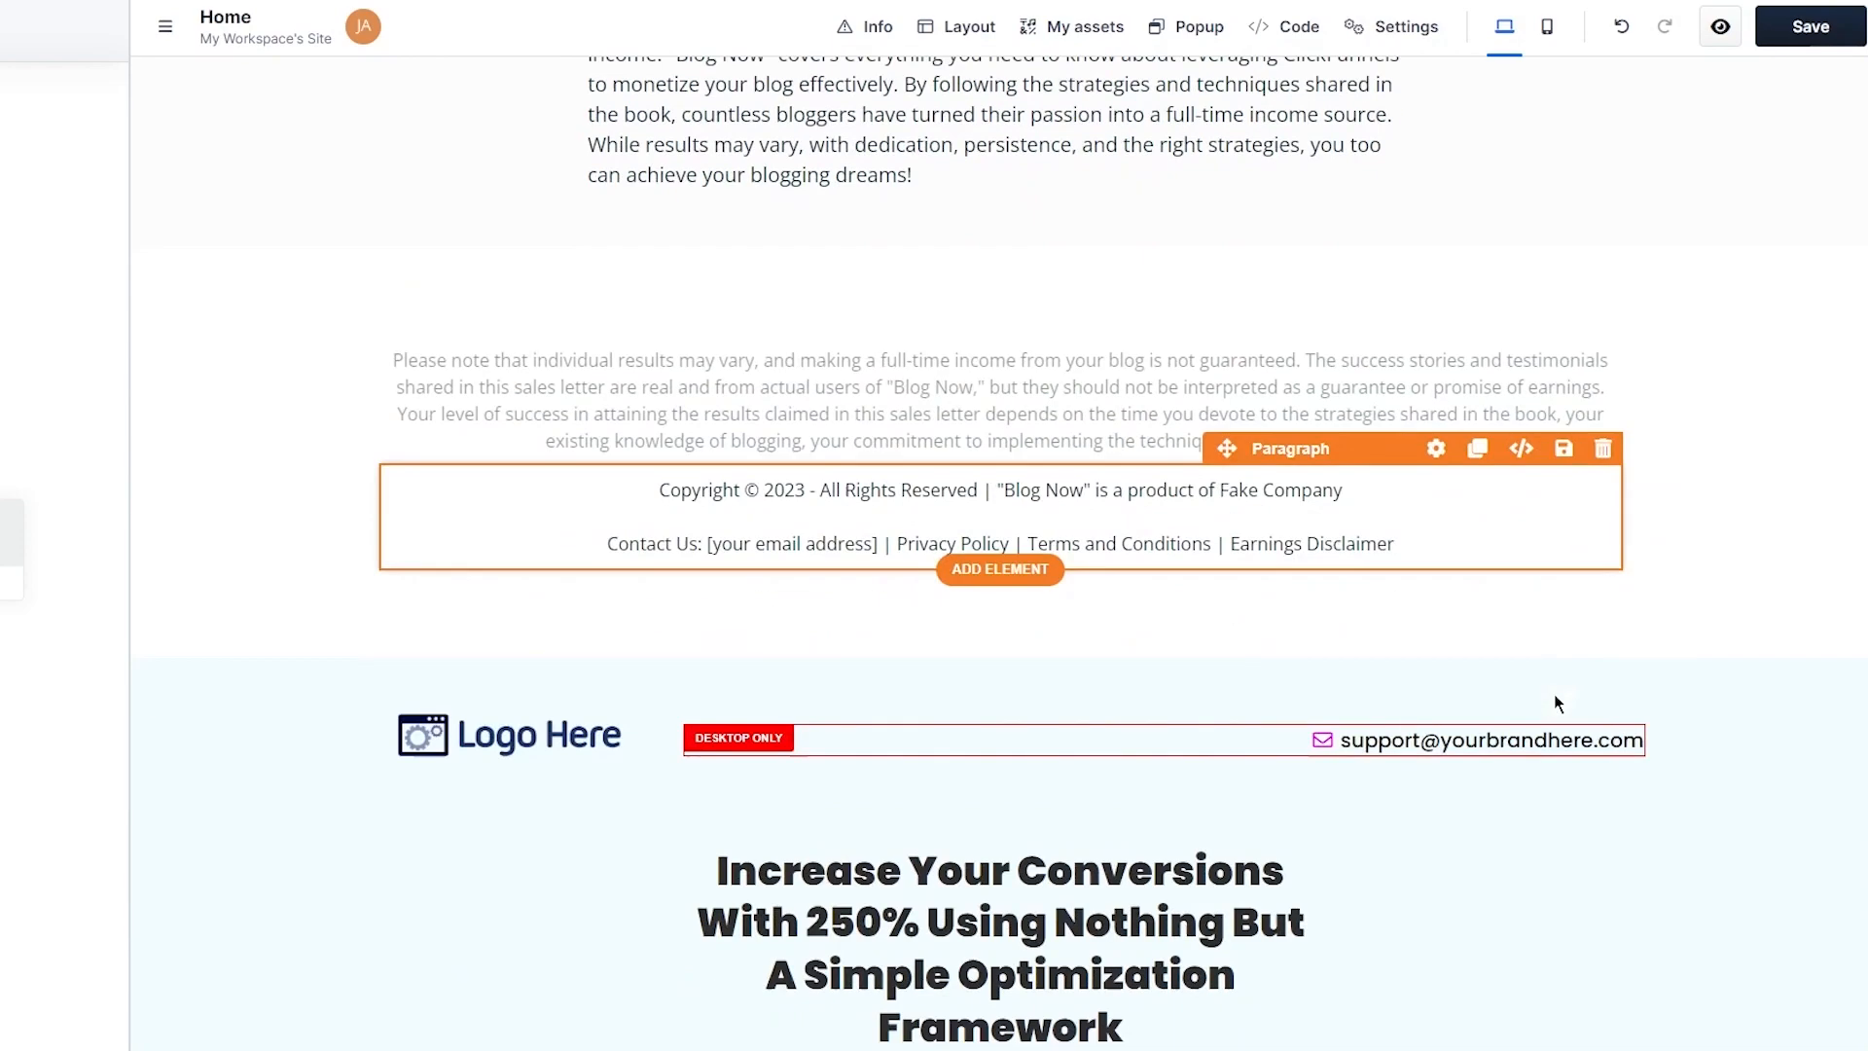
- Examine the added header section's logo, headline, video and sign-up form, and return to the start of the page
scroll(1522, 695, "down", 8)
scroll(1521, 695, "up", 5)
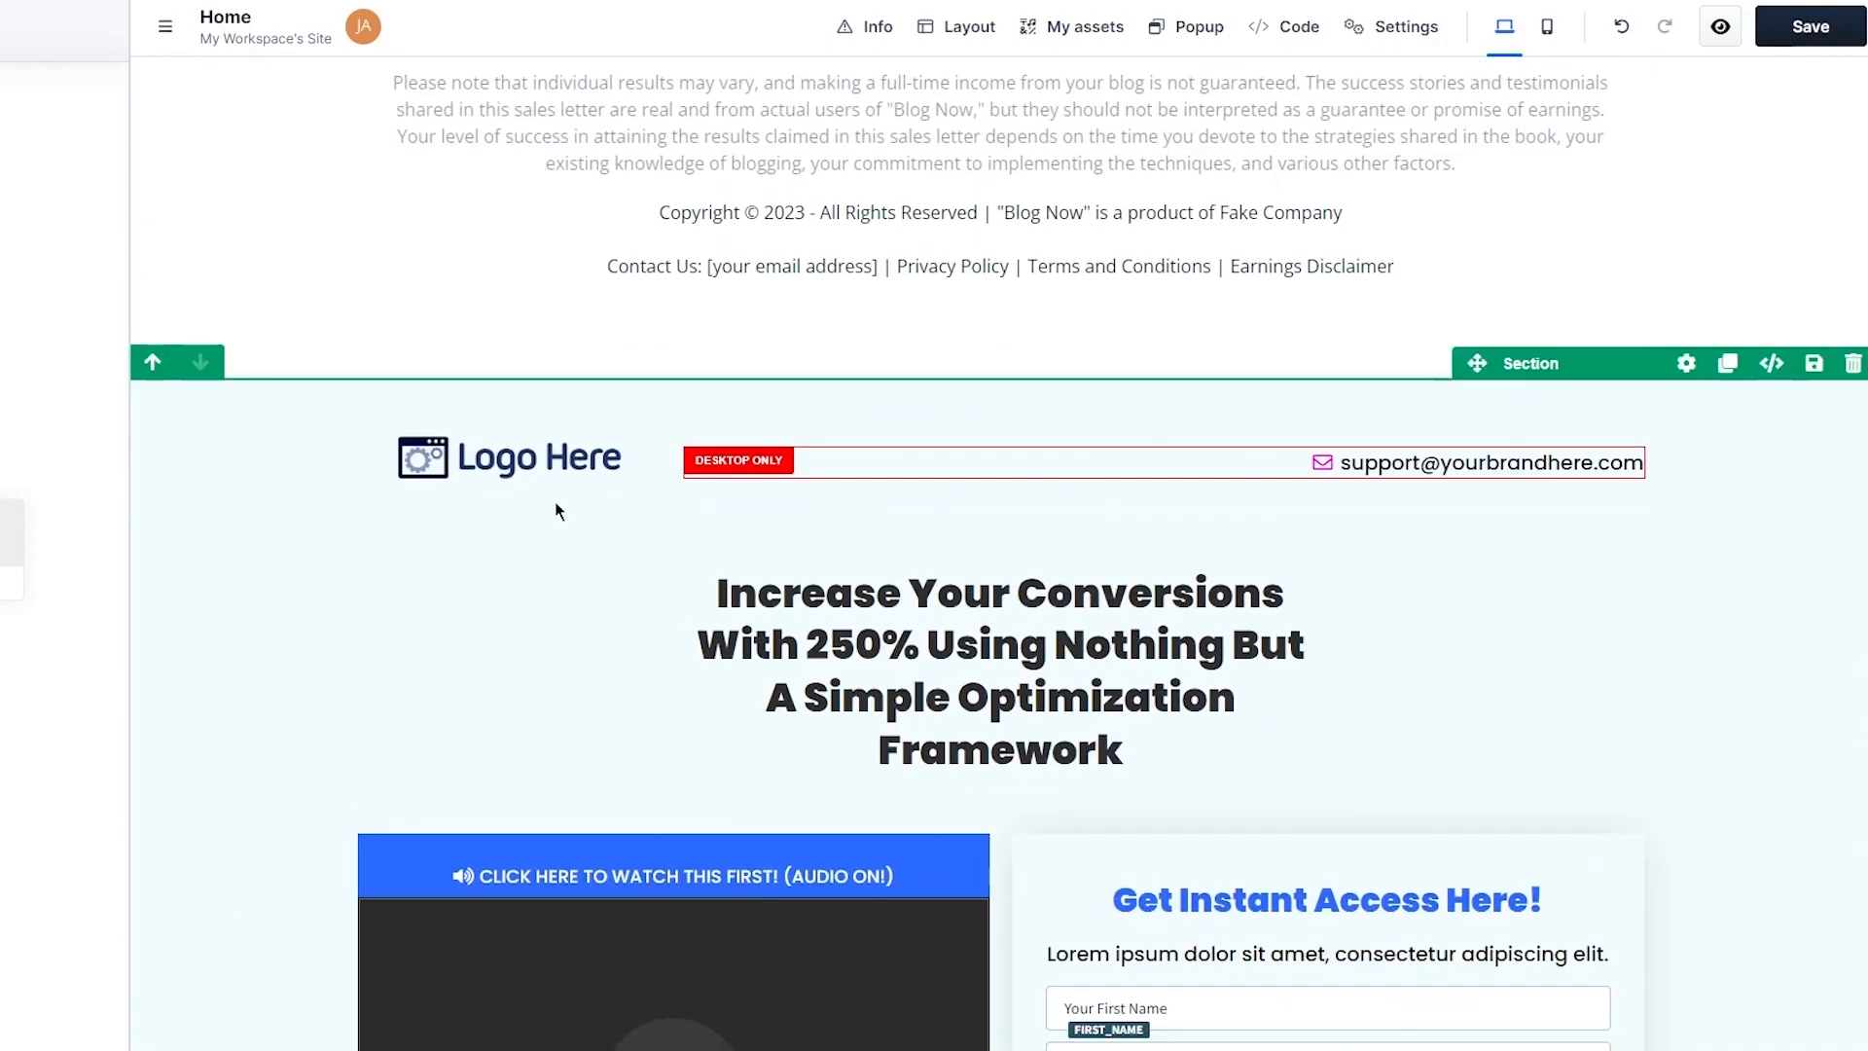
scroll(1147, 580, "up", 7)
scroll(1147, 580, "down", 10)
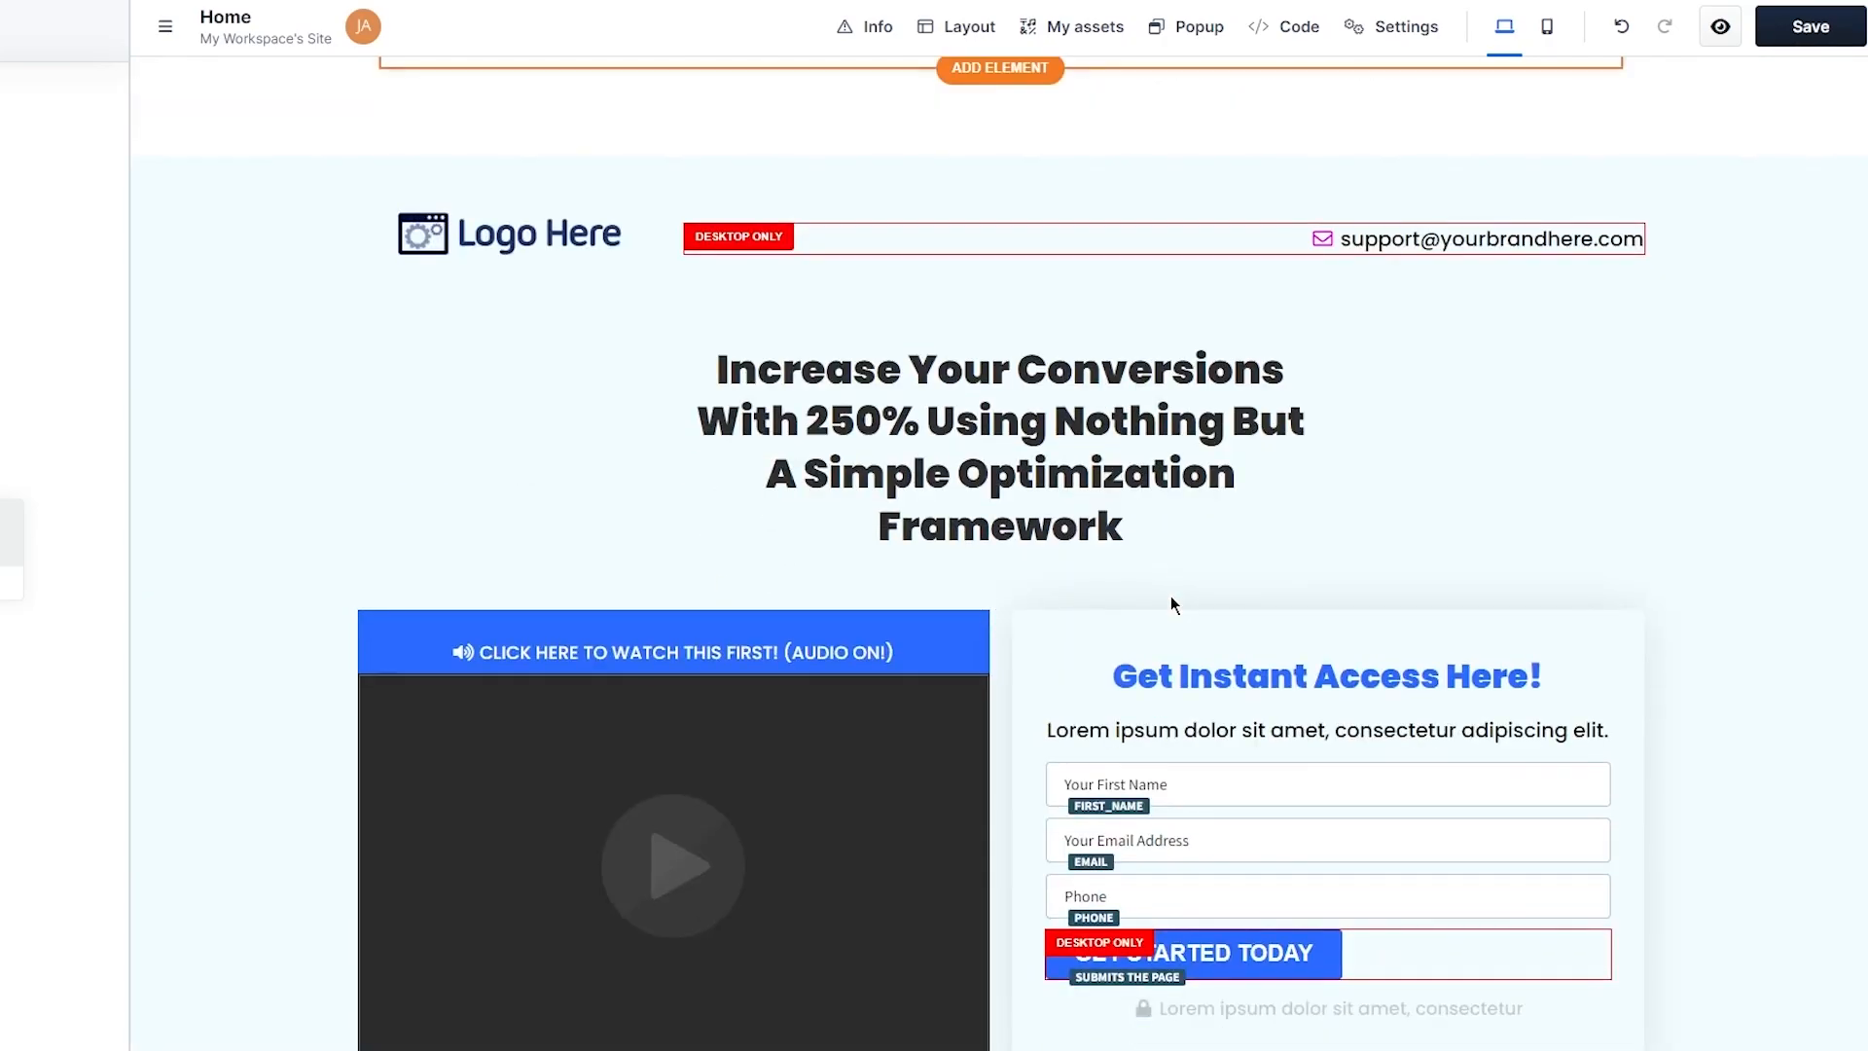
scroll(1171, 603, "down", 2)
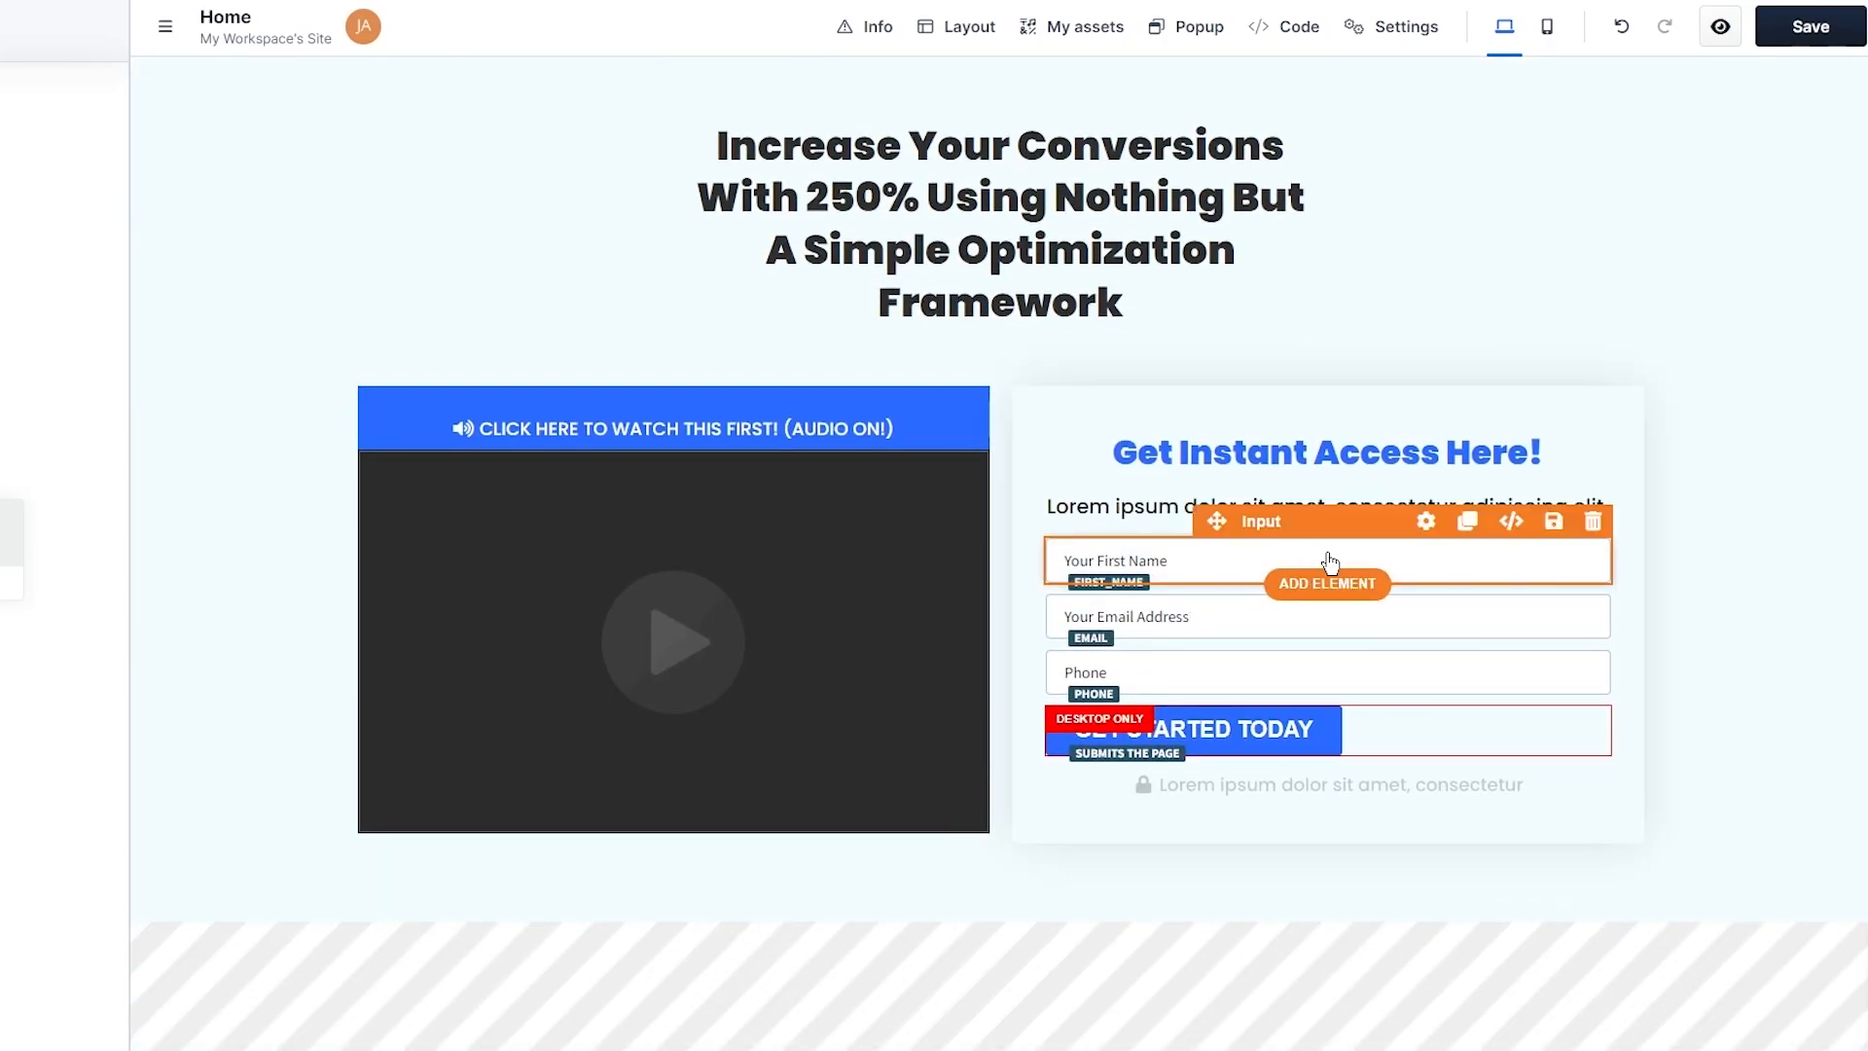
scroll(1205, 350, "up", 15)
scroll(1201, 342, "up", 20)
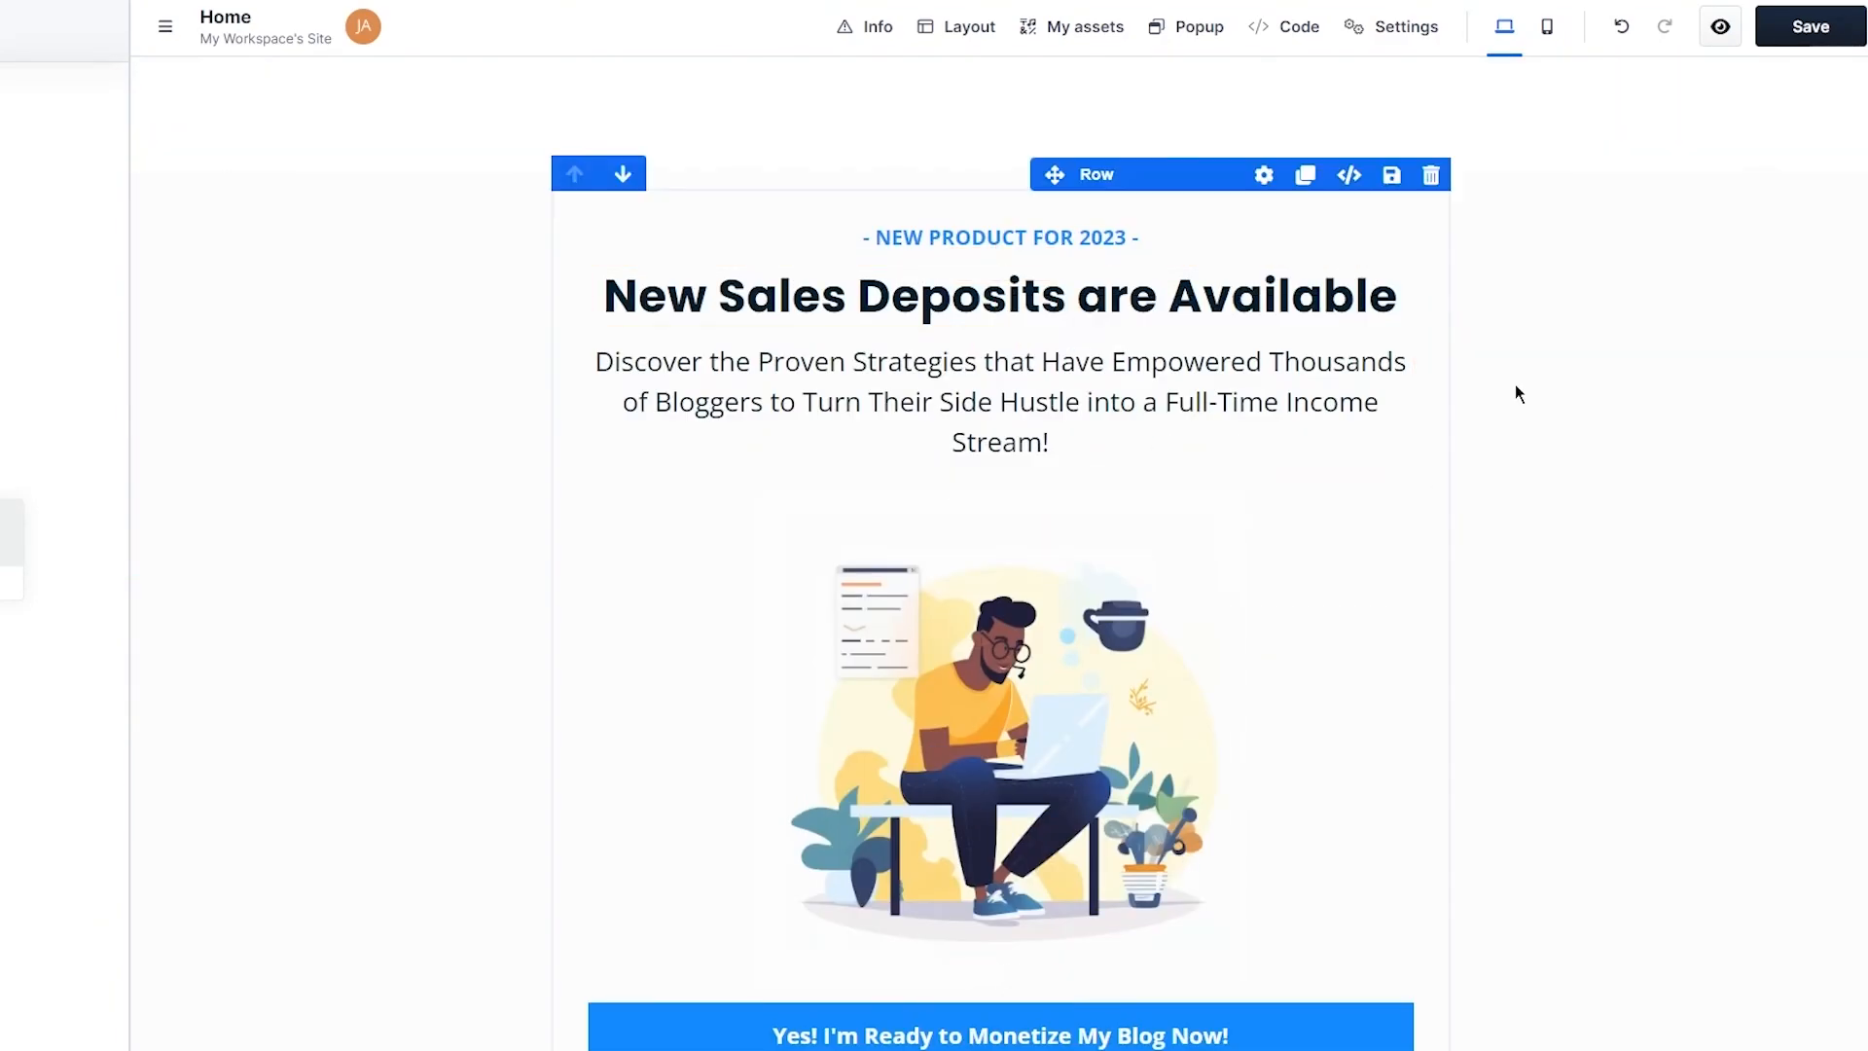
- View the page's custom CSS code editor, its settings options and its info log
left_click(1305, 32)
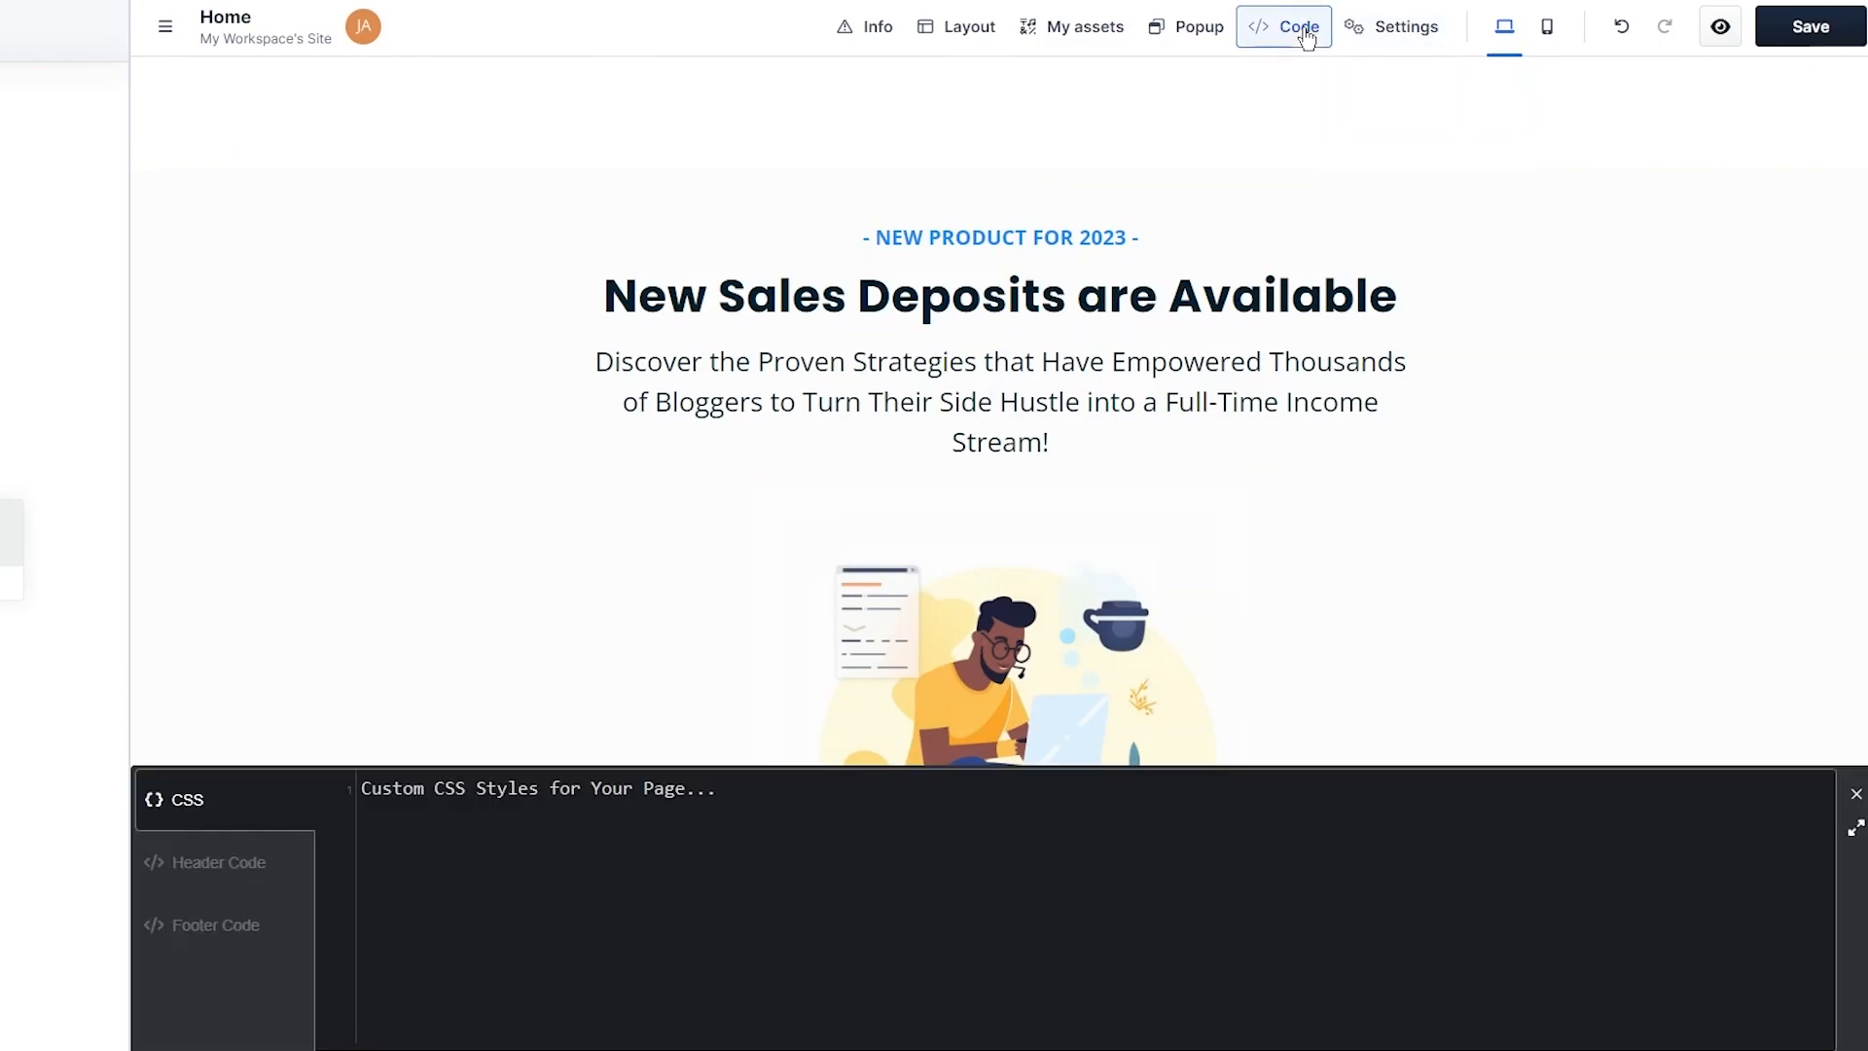
scroll(486, 749, "down", 5)
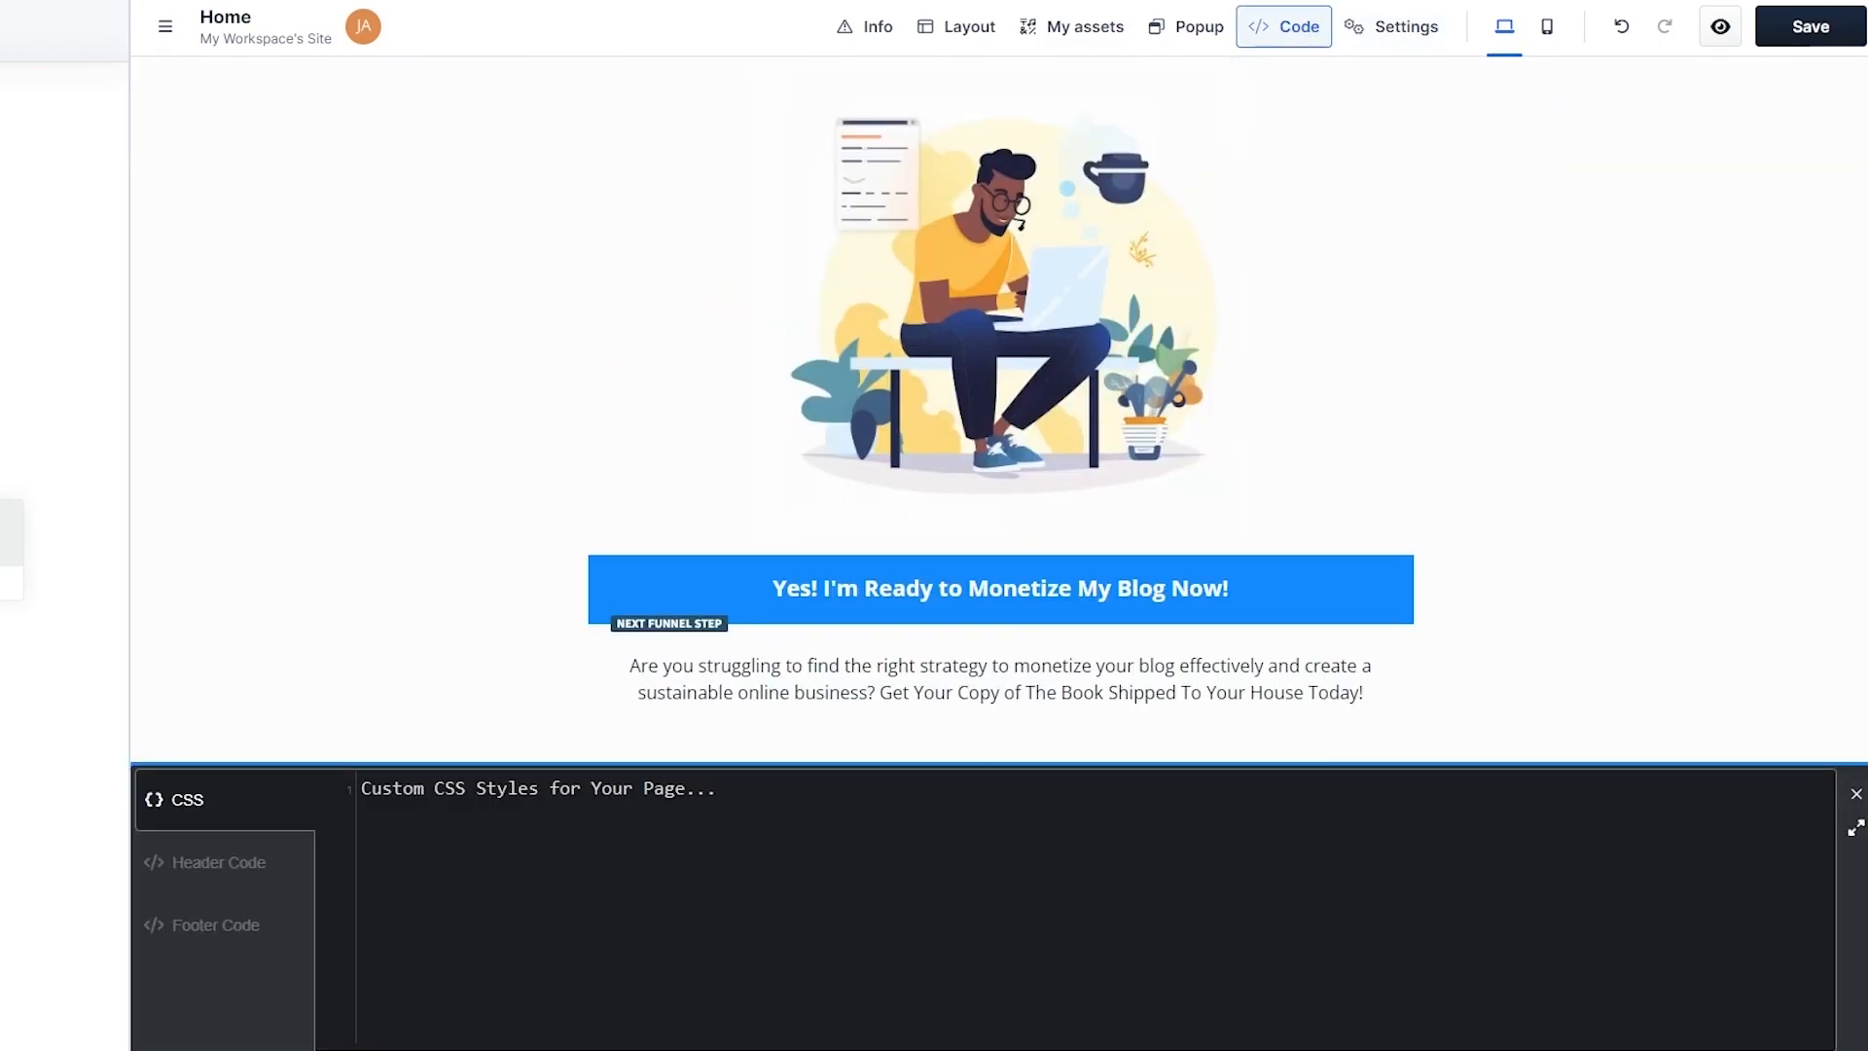
scroll(1471, 230, "up", 5)
mouse_move(1362, 29)
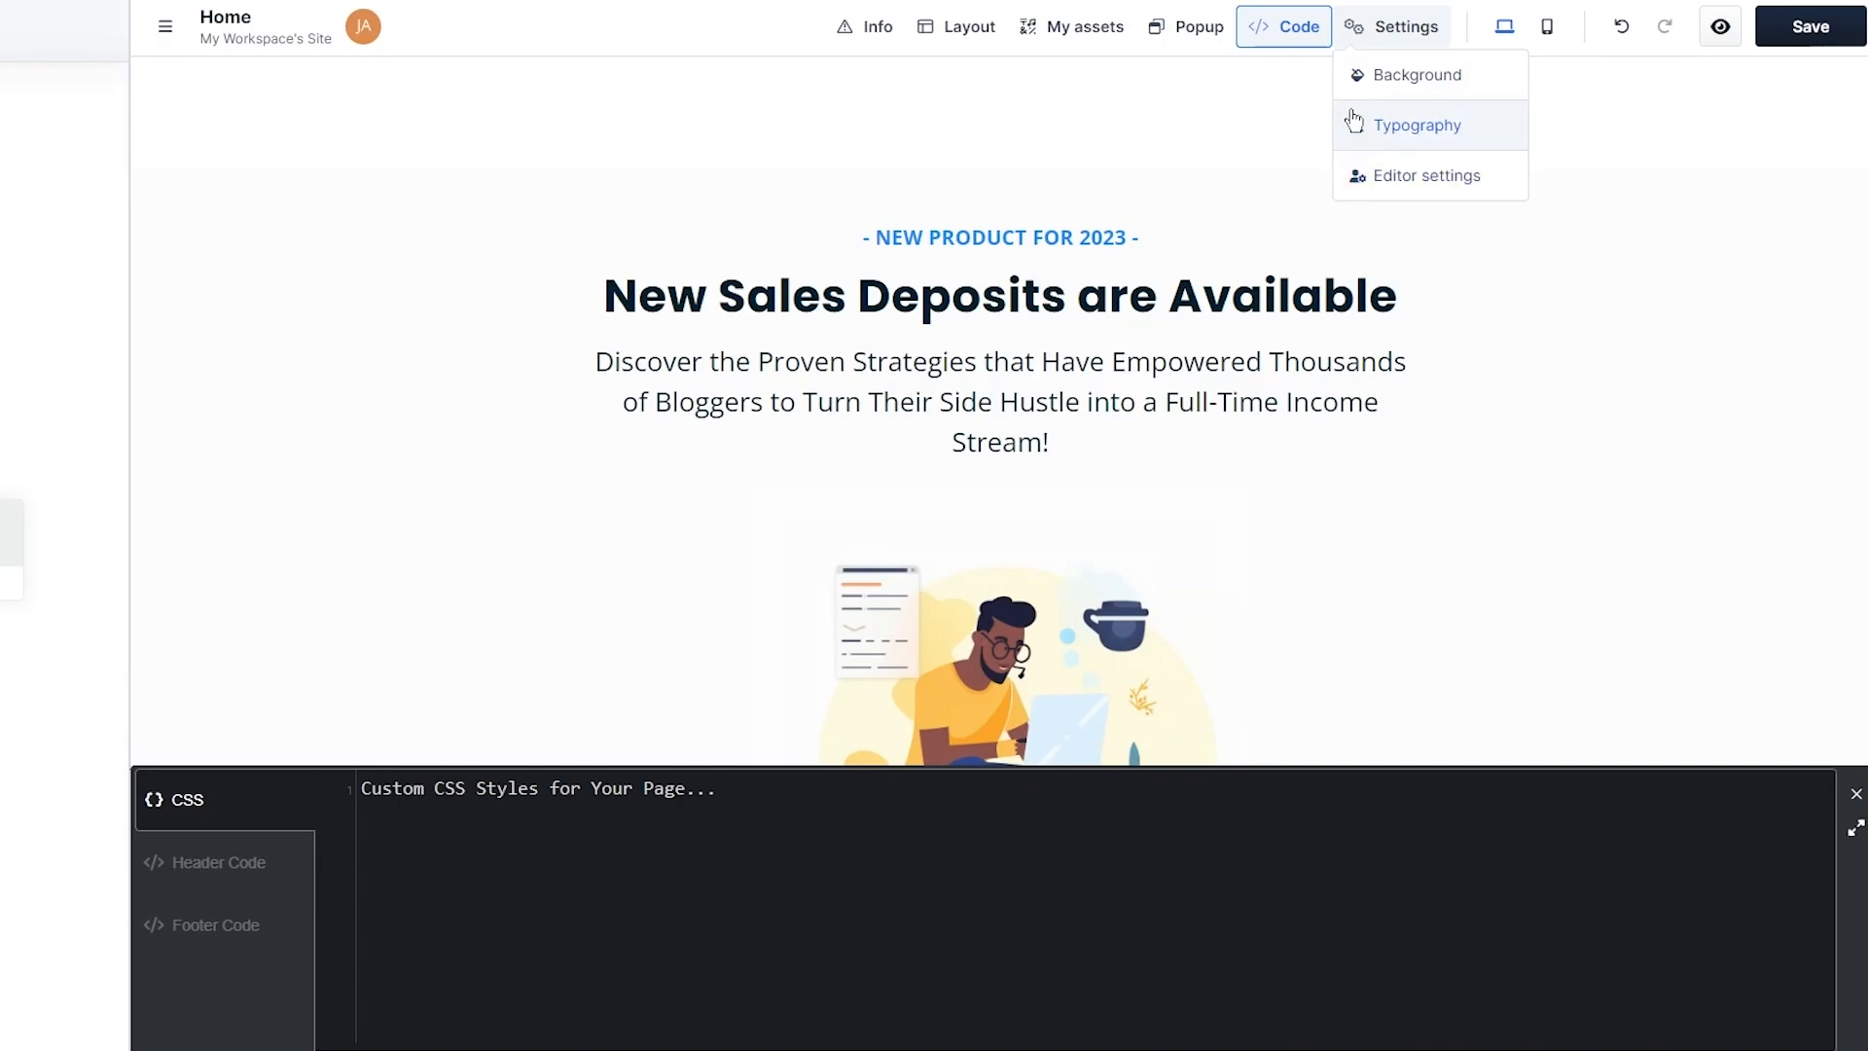
left_click(856, 31)
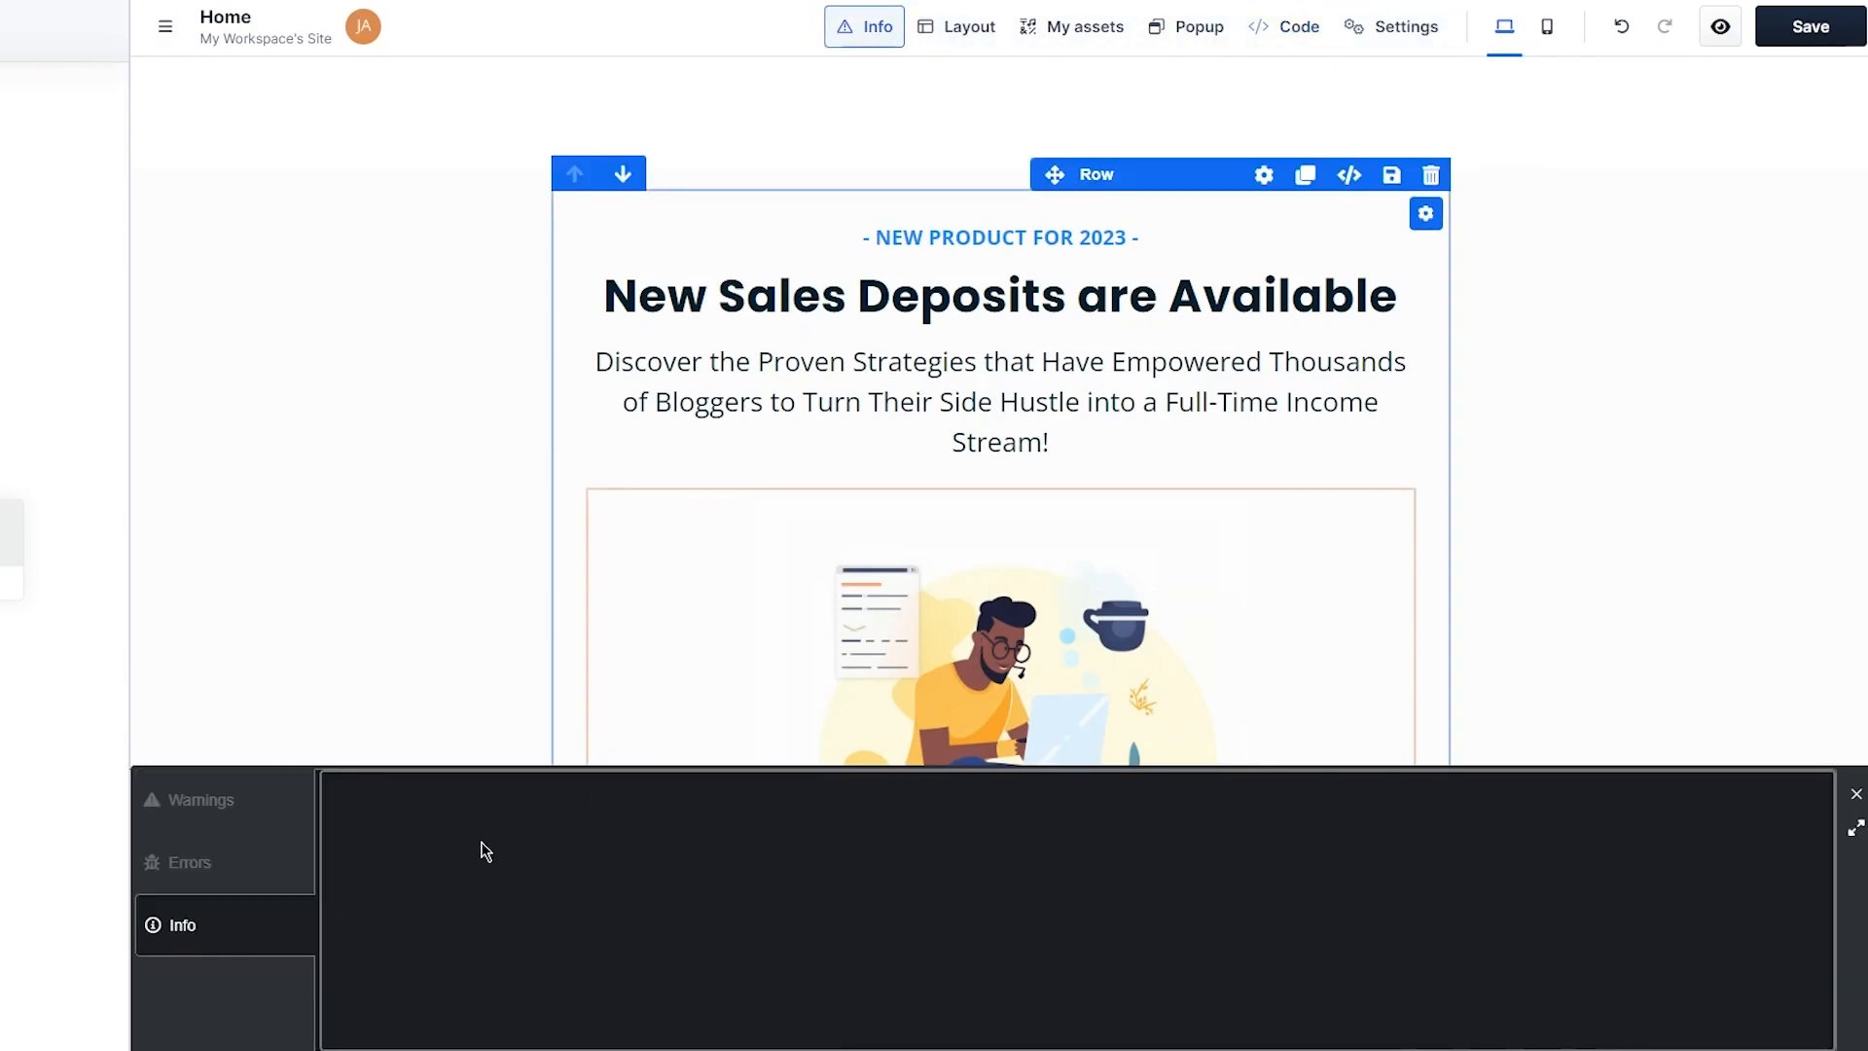
- Open the first section's settings and look over the page down to the testimonials
left_click(471, 542)
scroll(539, 604, "down", 10)
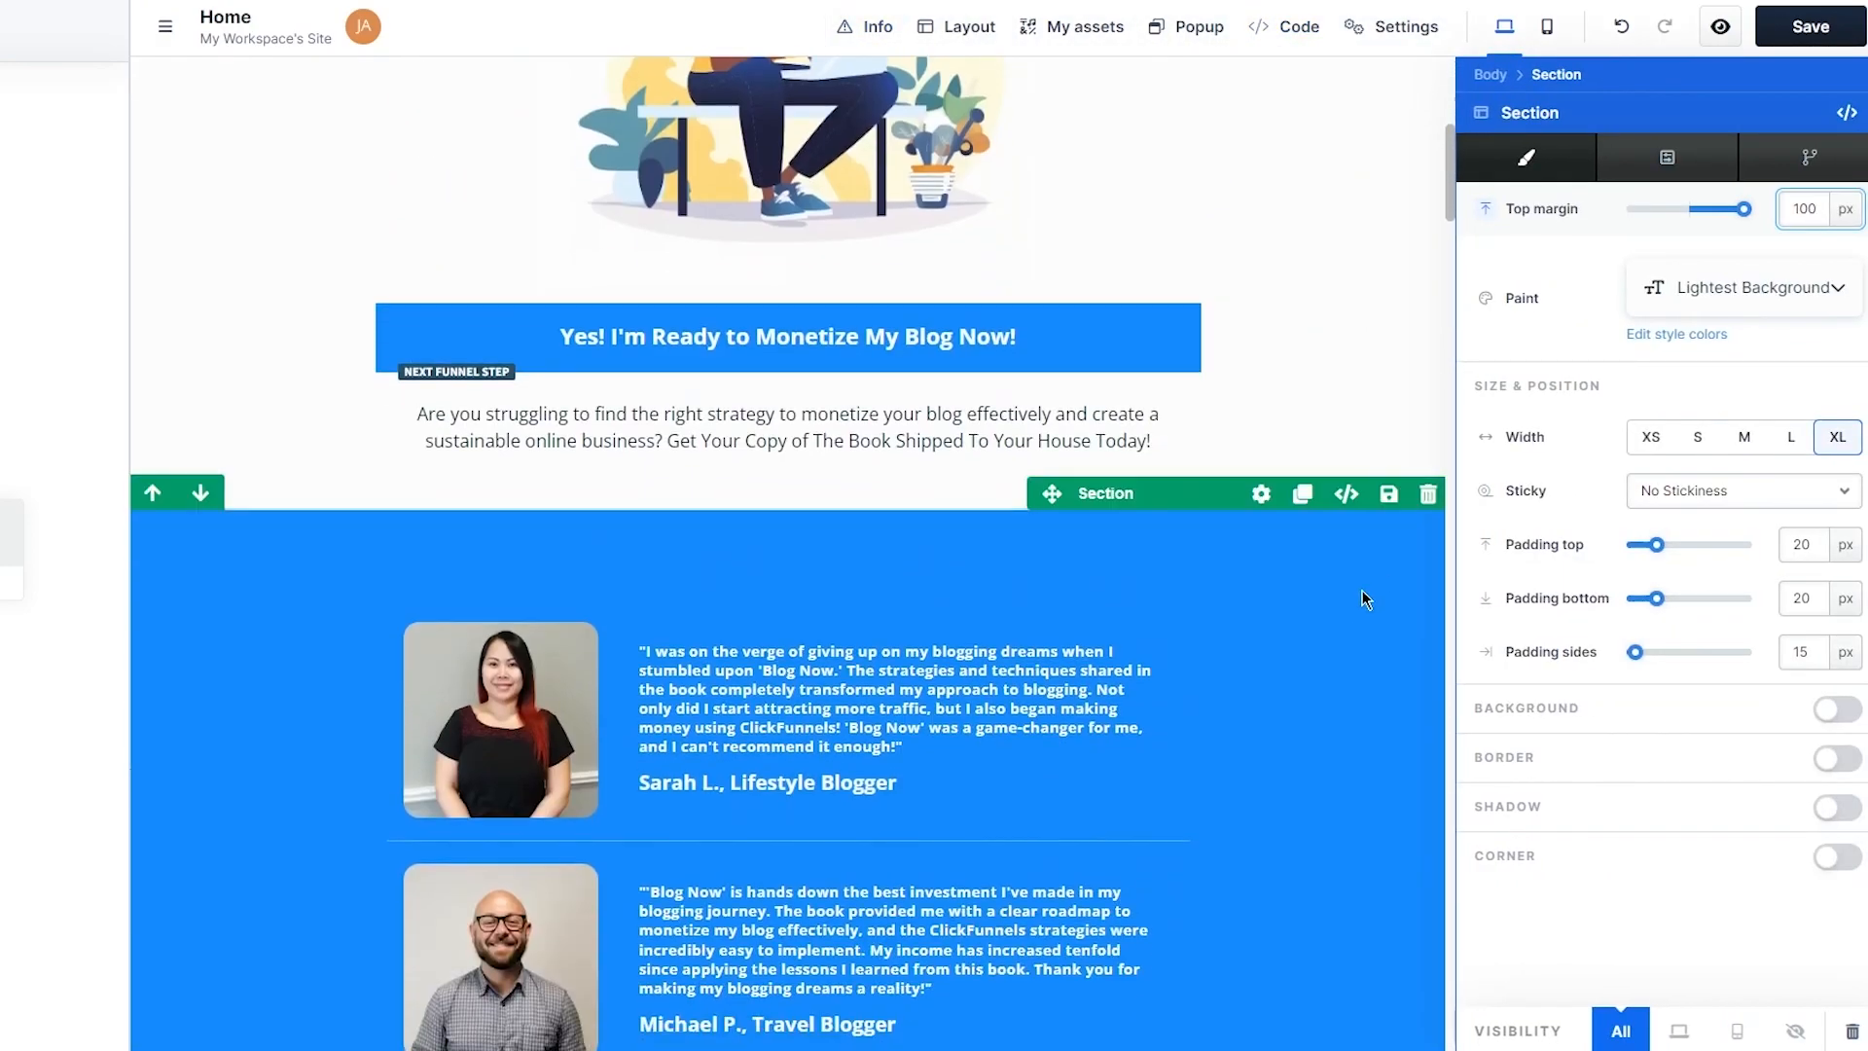
- View the custom code editor for the page's first section, then close it
scroll(1253, 424, "up", 10)
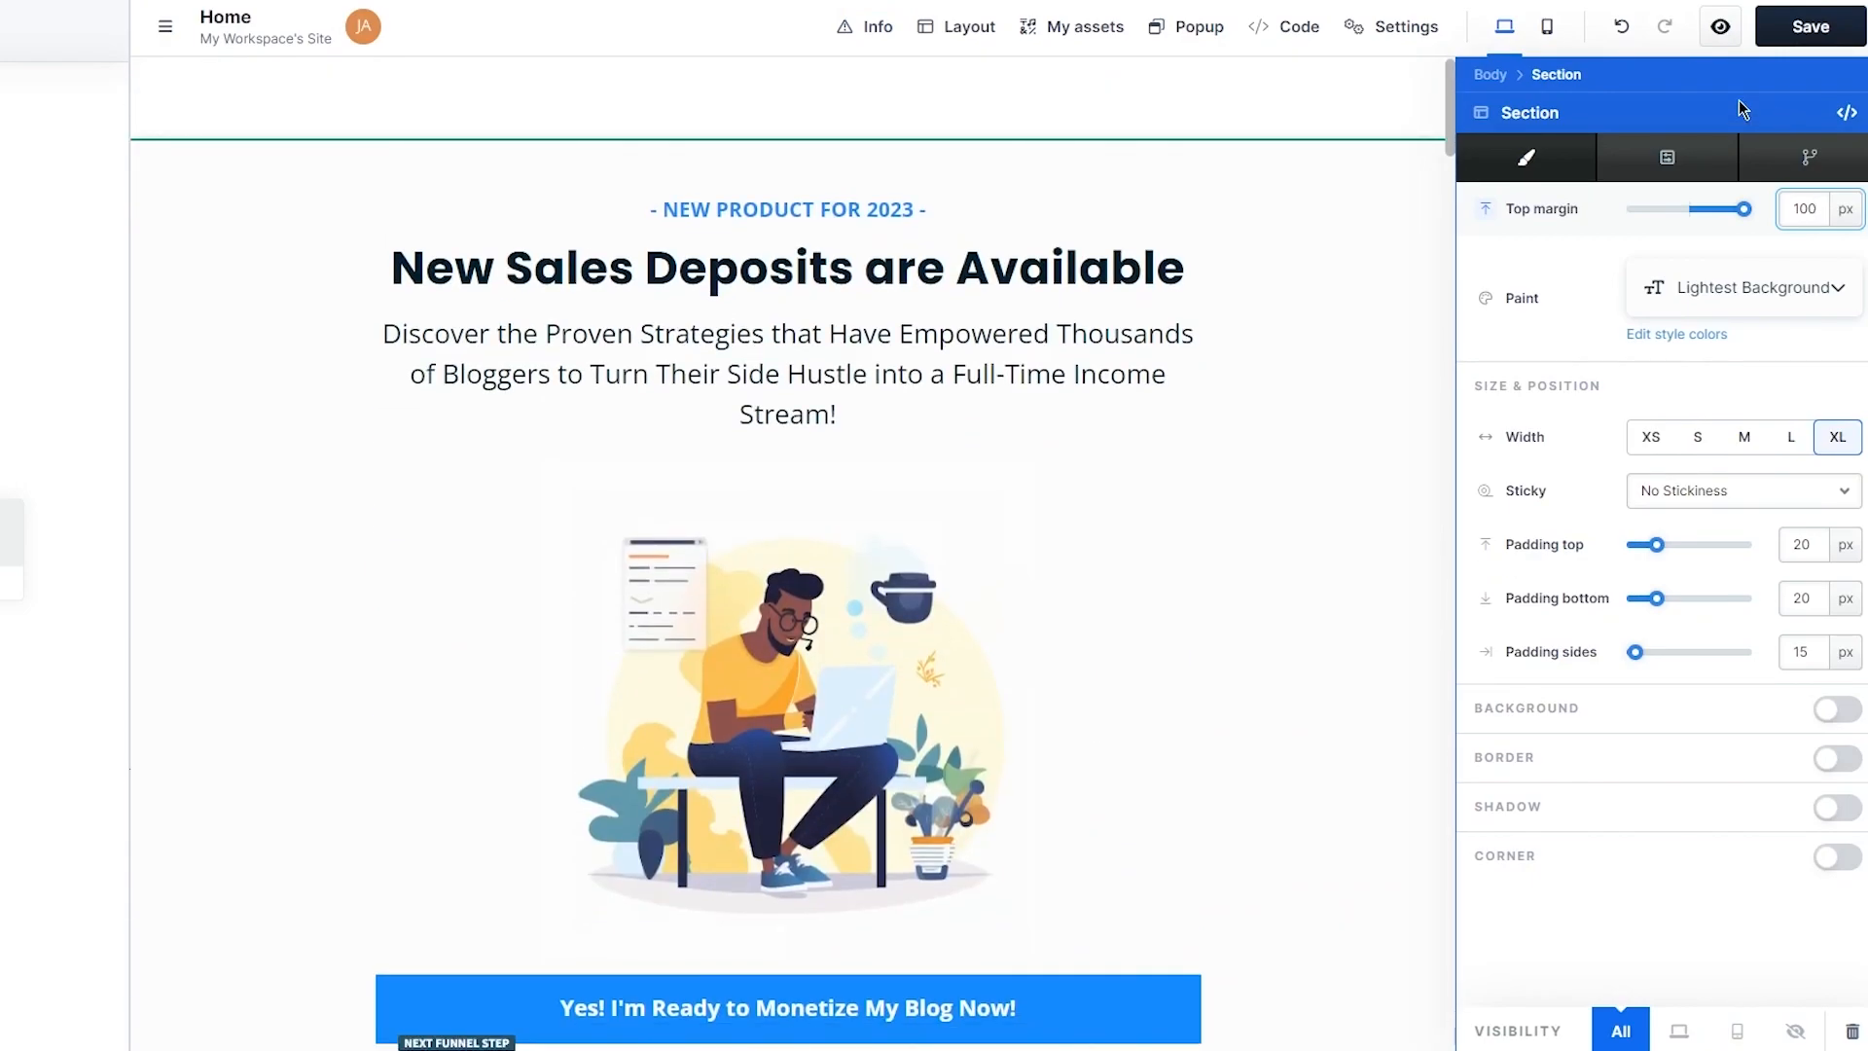
left_click(1846, 113)
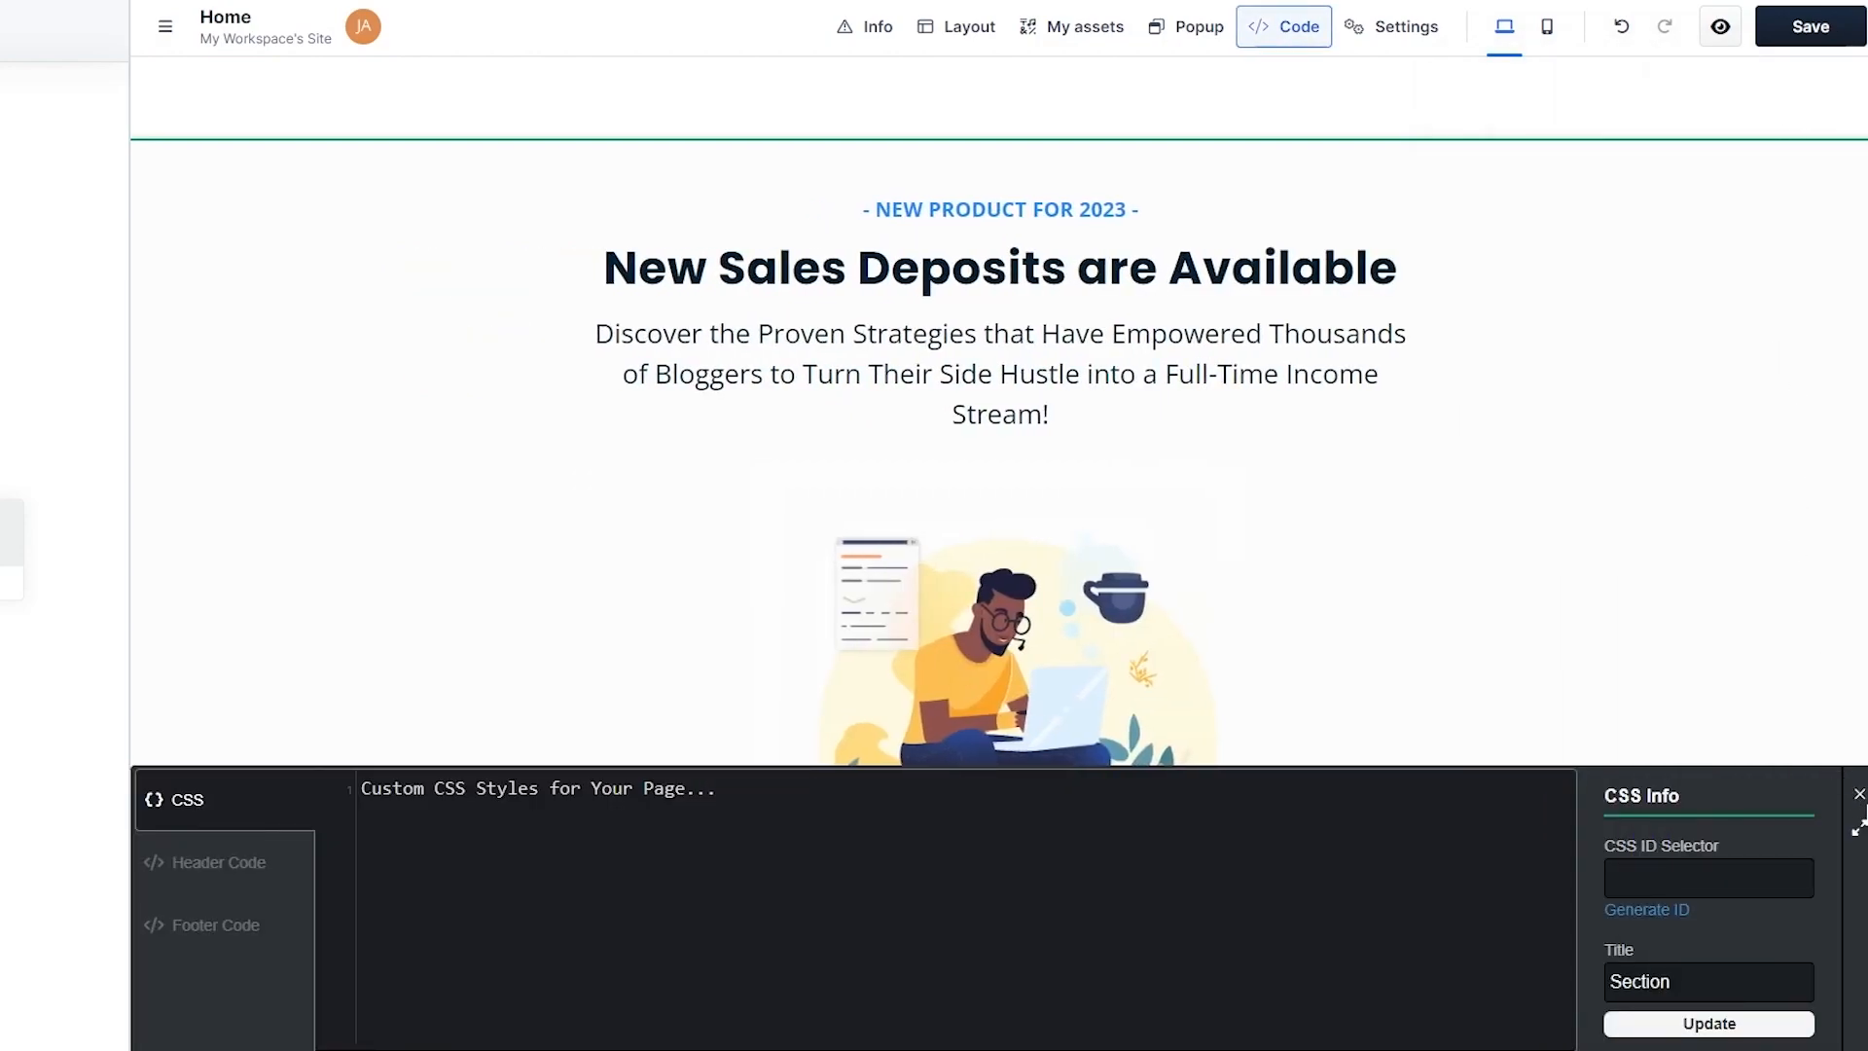
left_click(1858, 796)
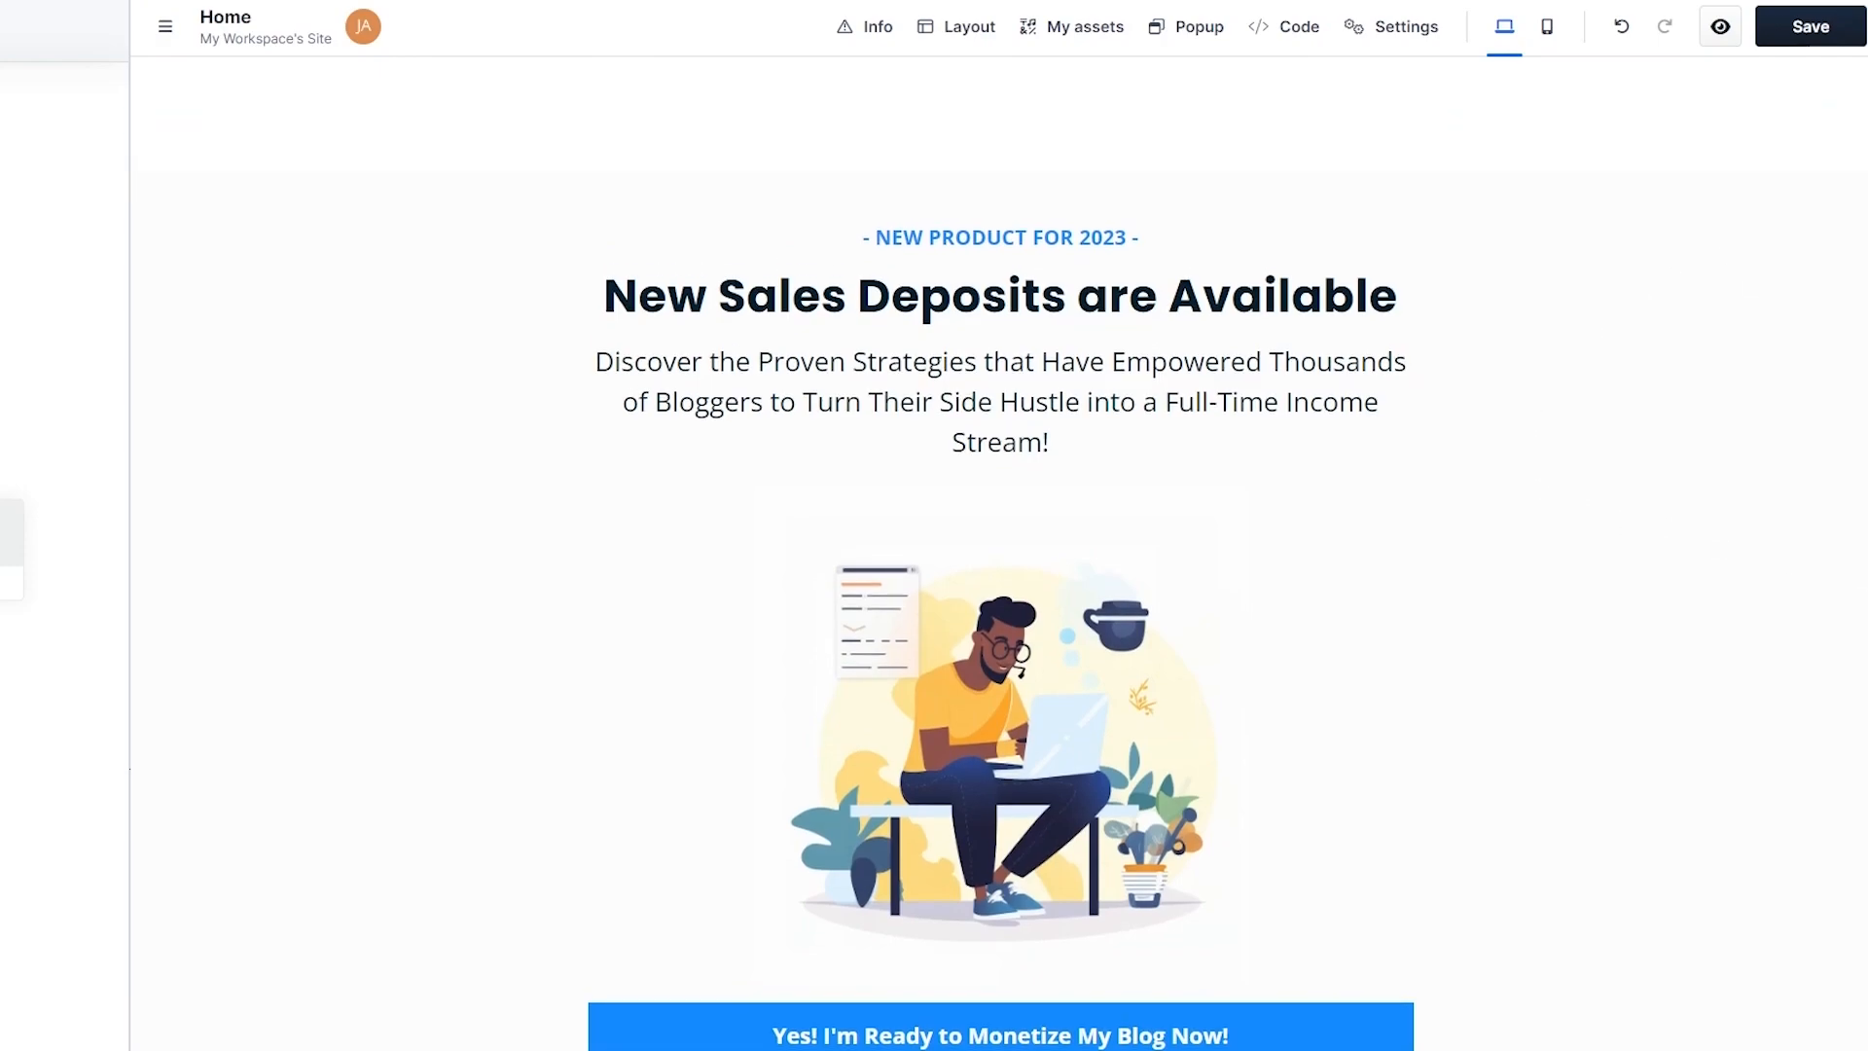
- Enable the background for the page body in the Home page's settings
left_click(1403, 29)
left_click(1403, 74)
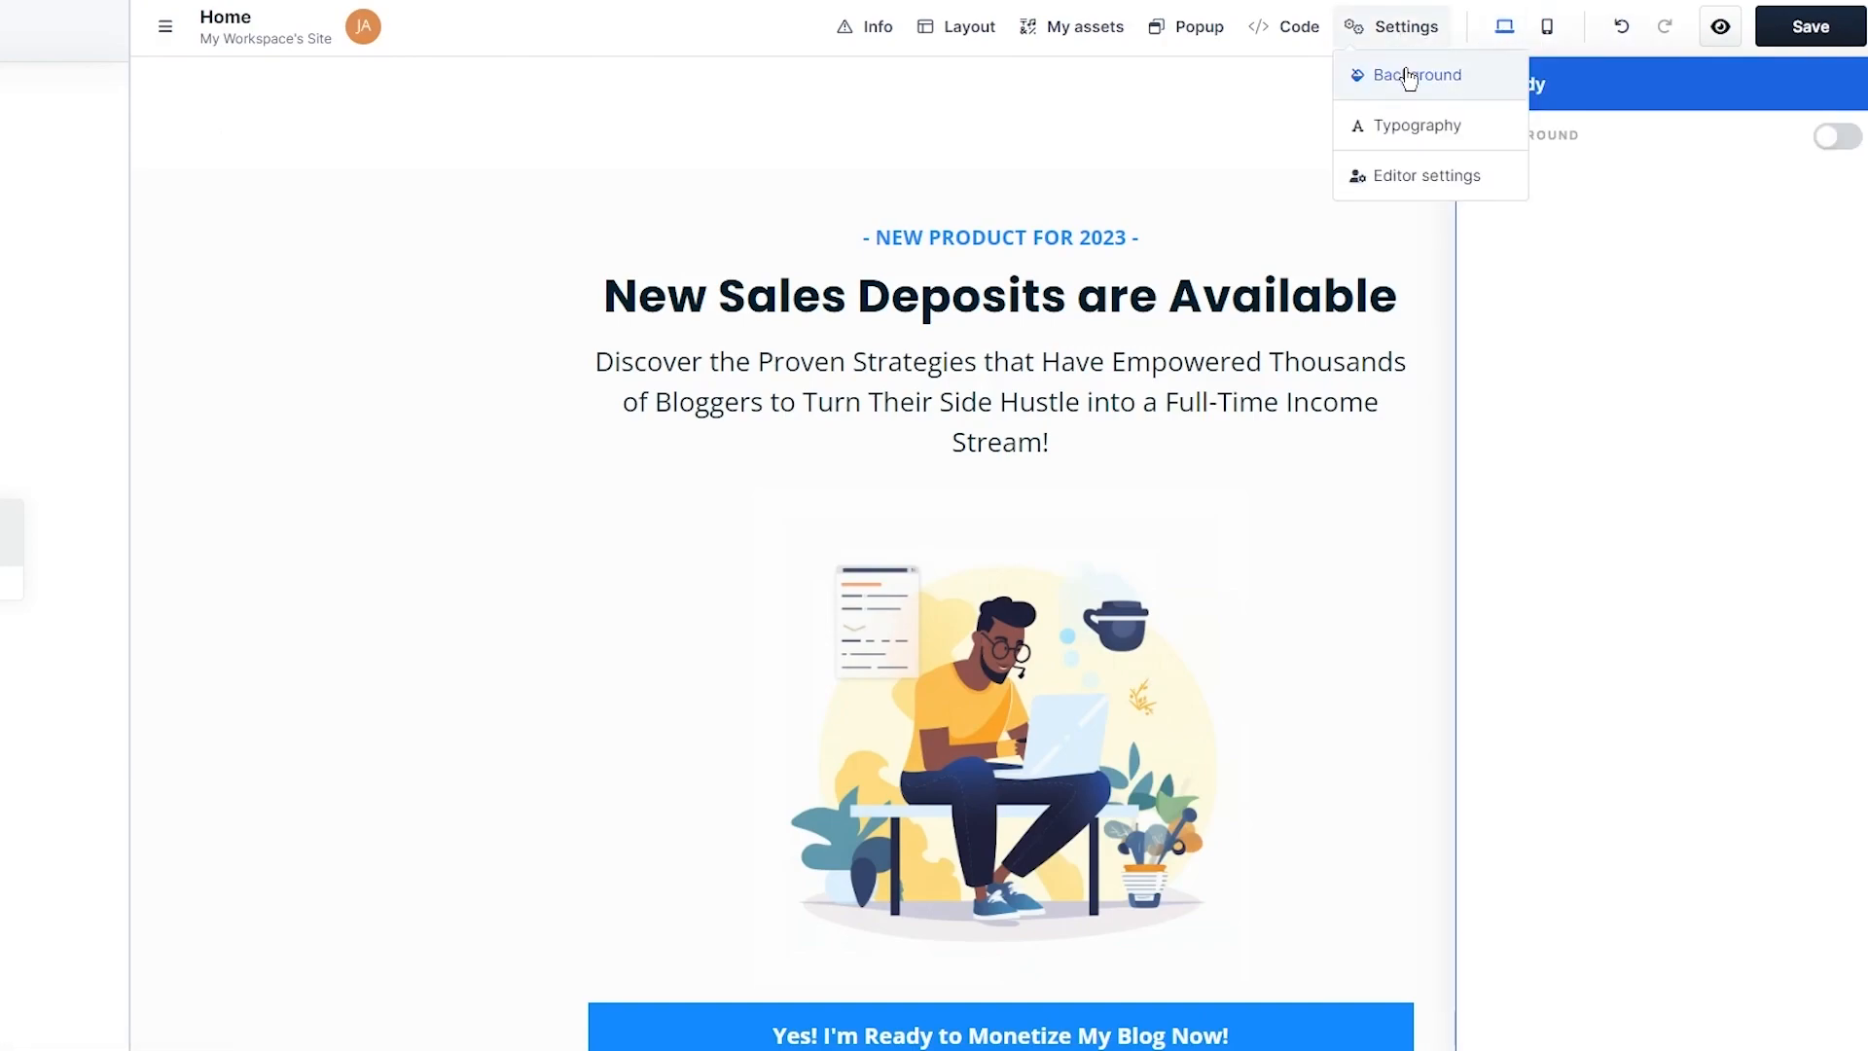
left_click(1835, 138)
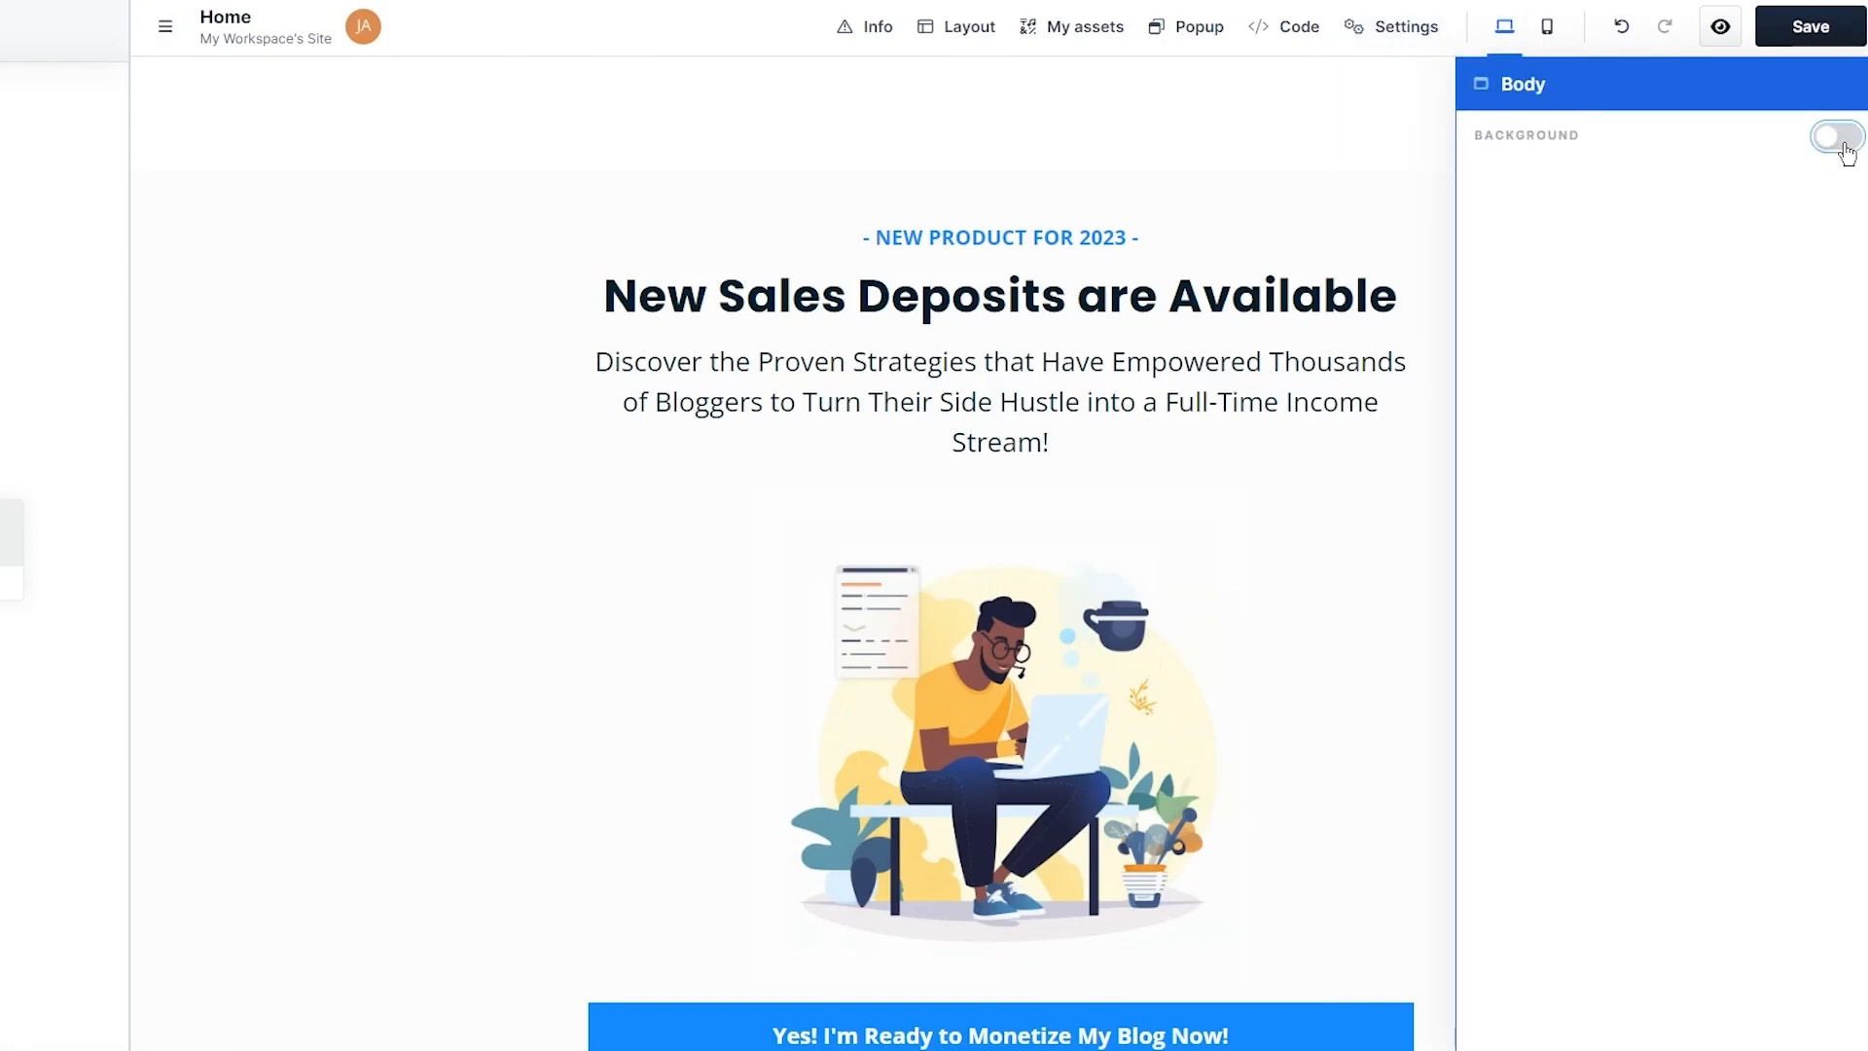
left_click(1742, 182)
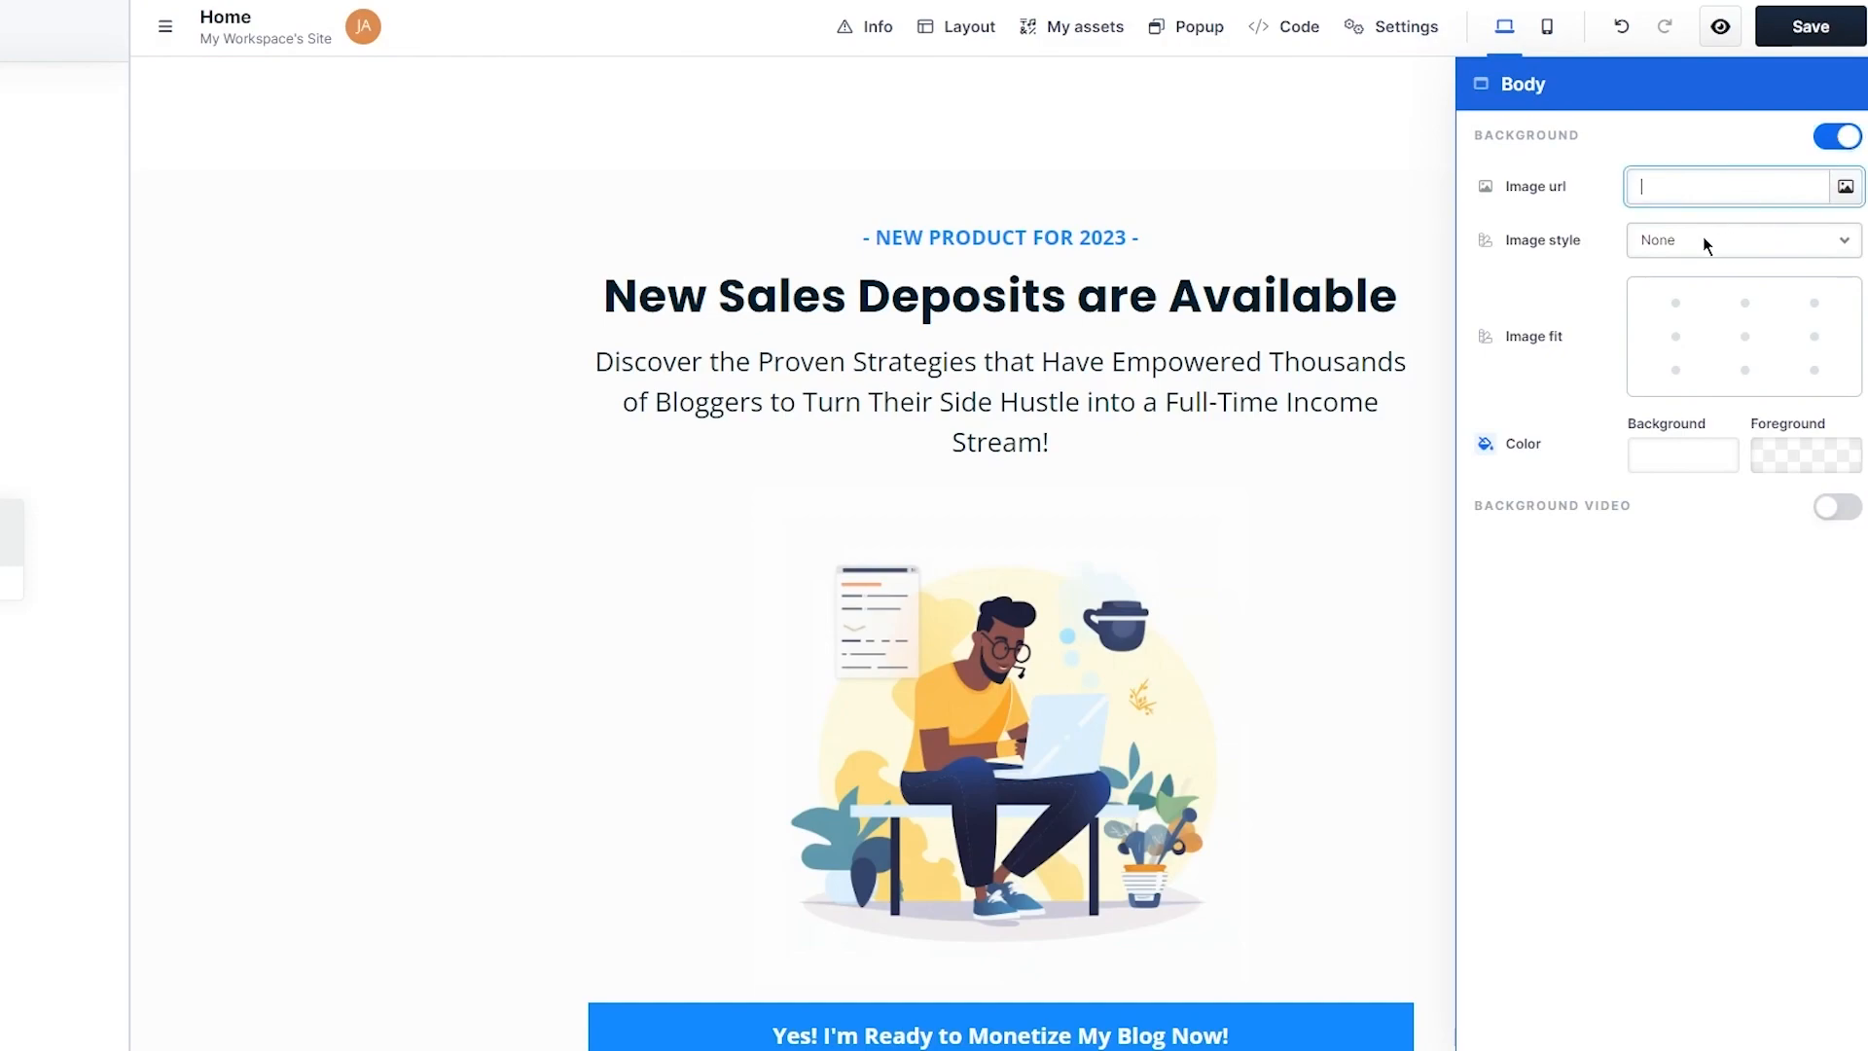
- Try to upload a body background image from the computer, and close the image gallery
left_click(1846, 186)
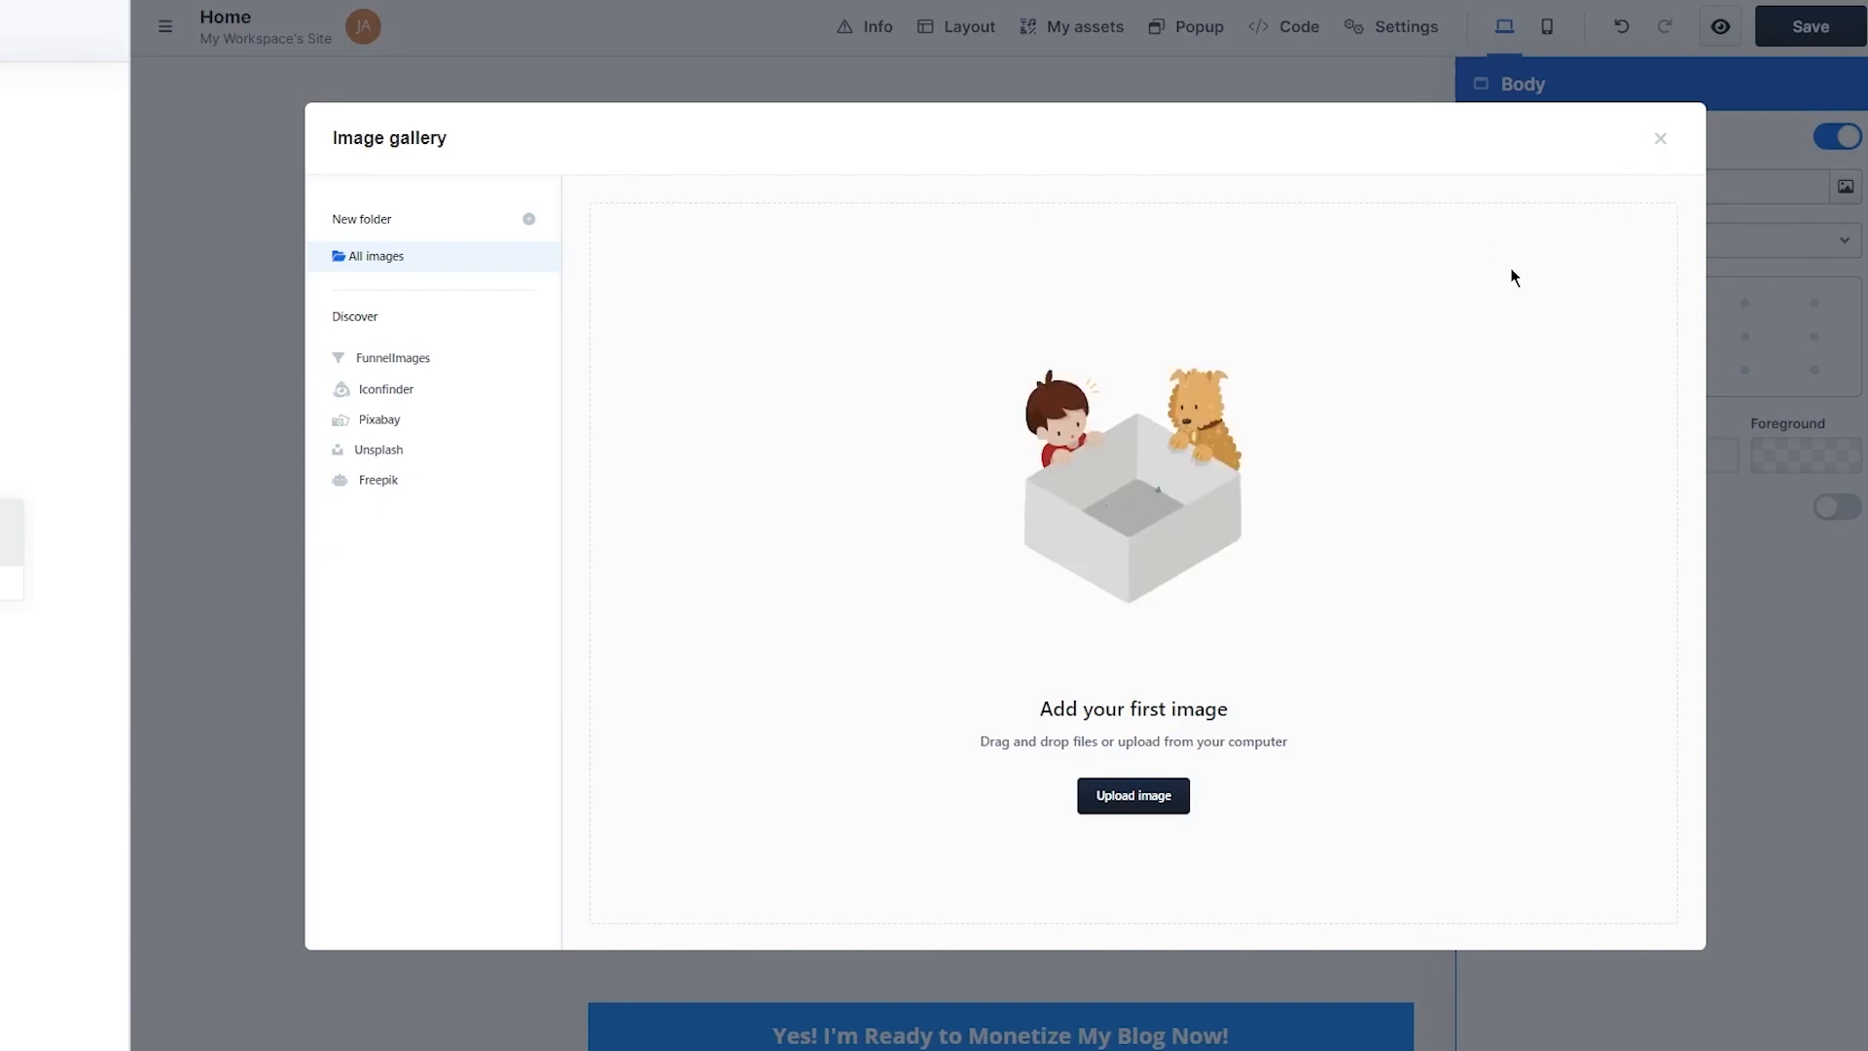
left_click(1131, 790)
scroll(487, 214, "down", 5)
scroll(611, 73, "up", 4)
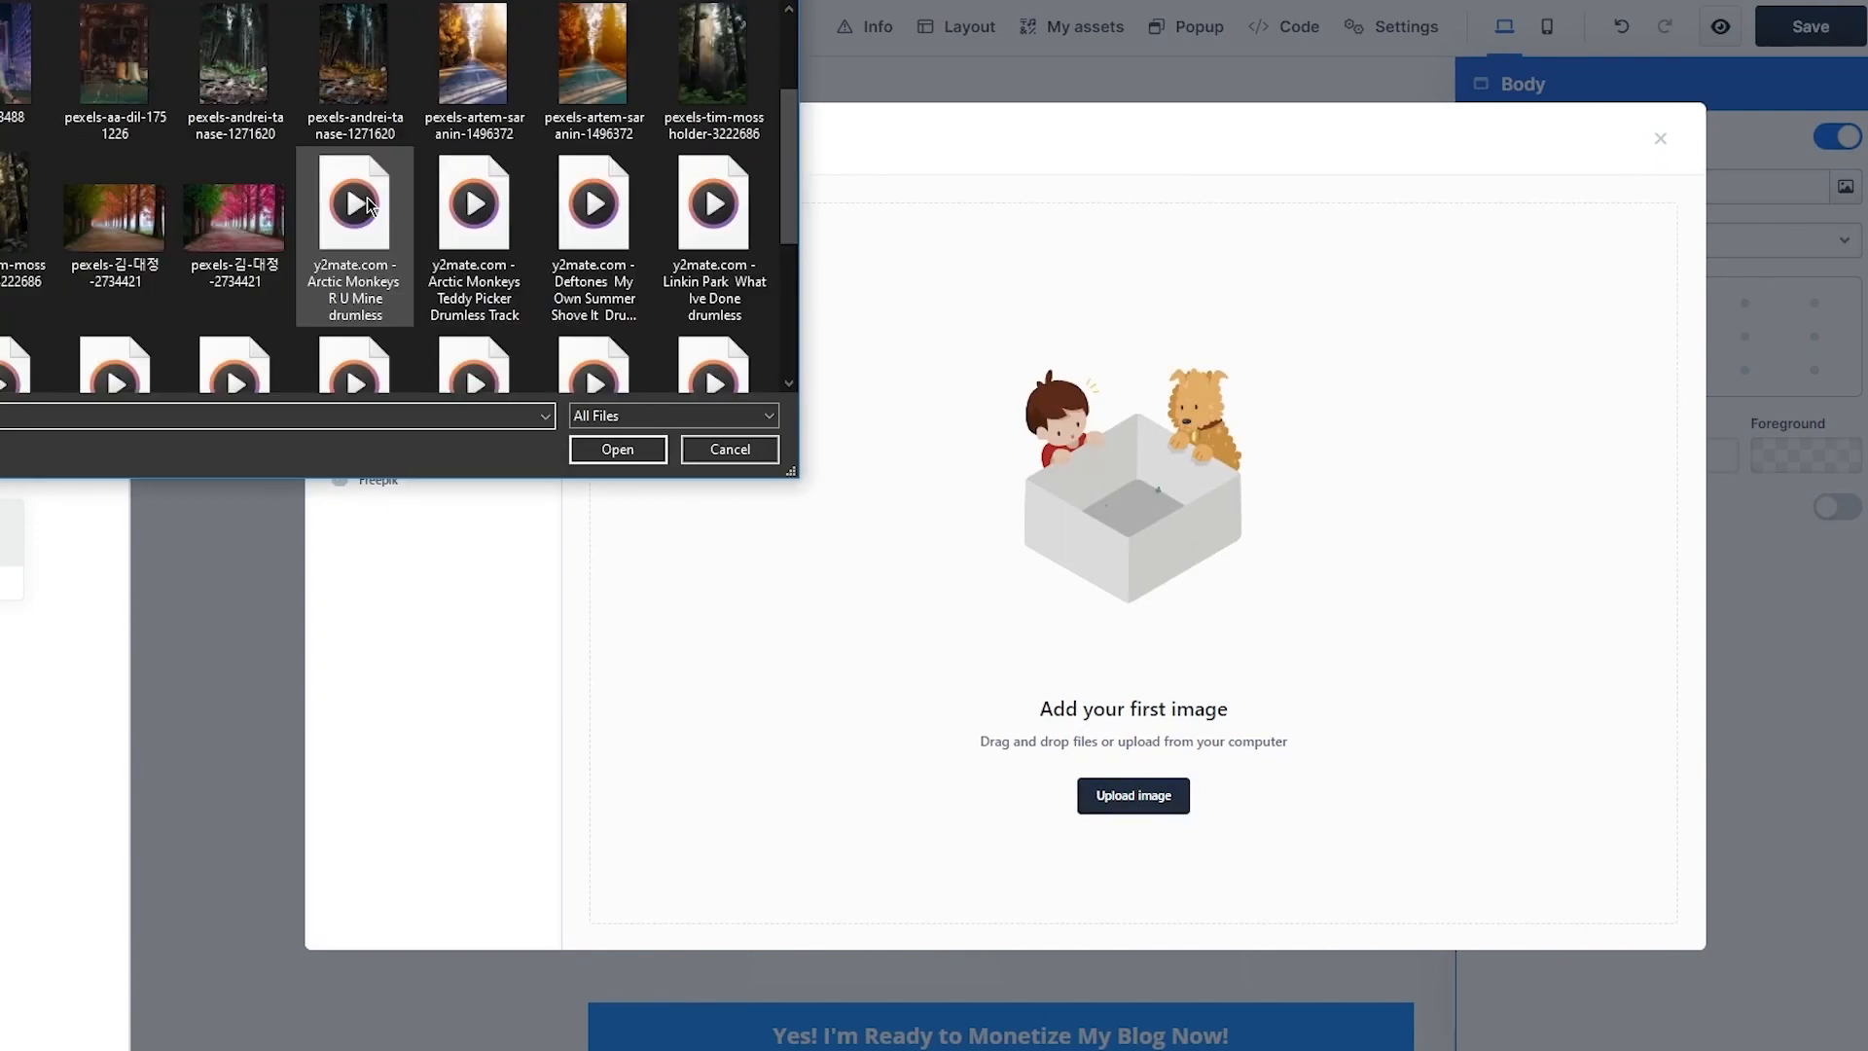
left_click(611, 68)
double_click(611, 68)
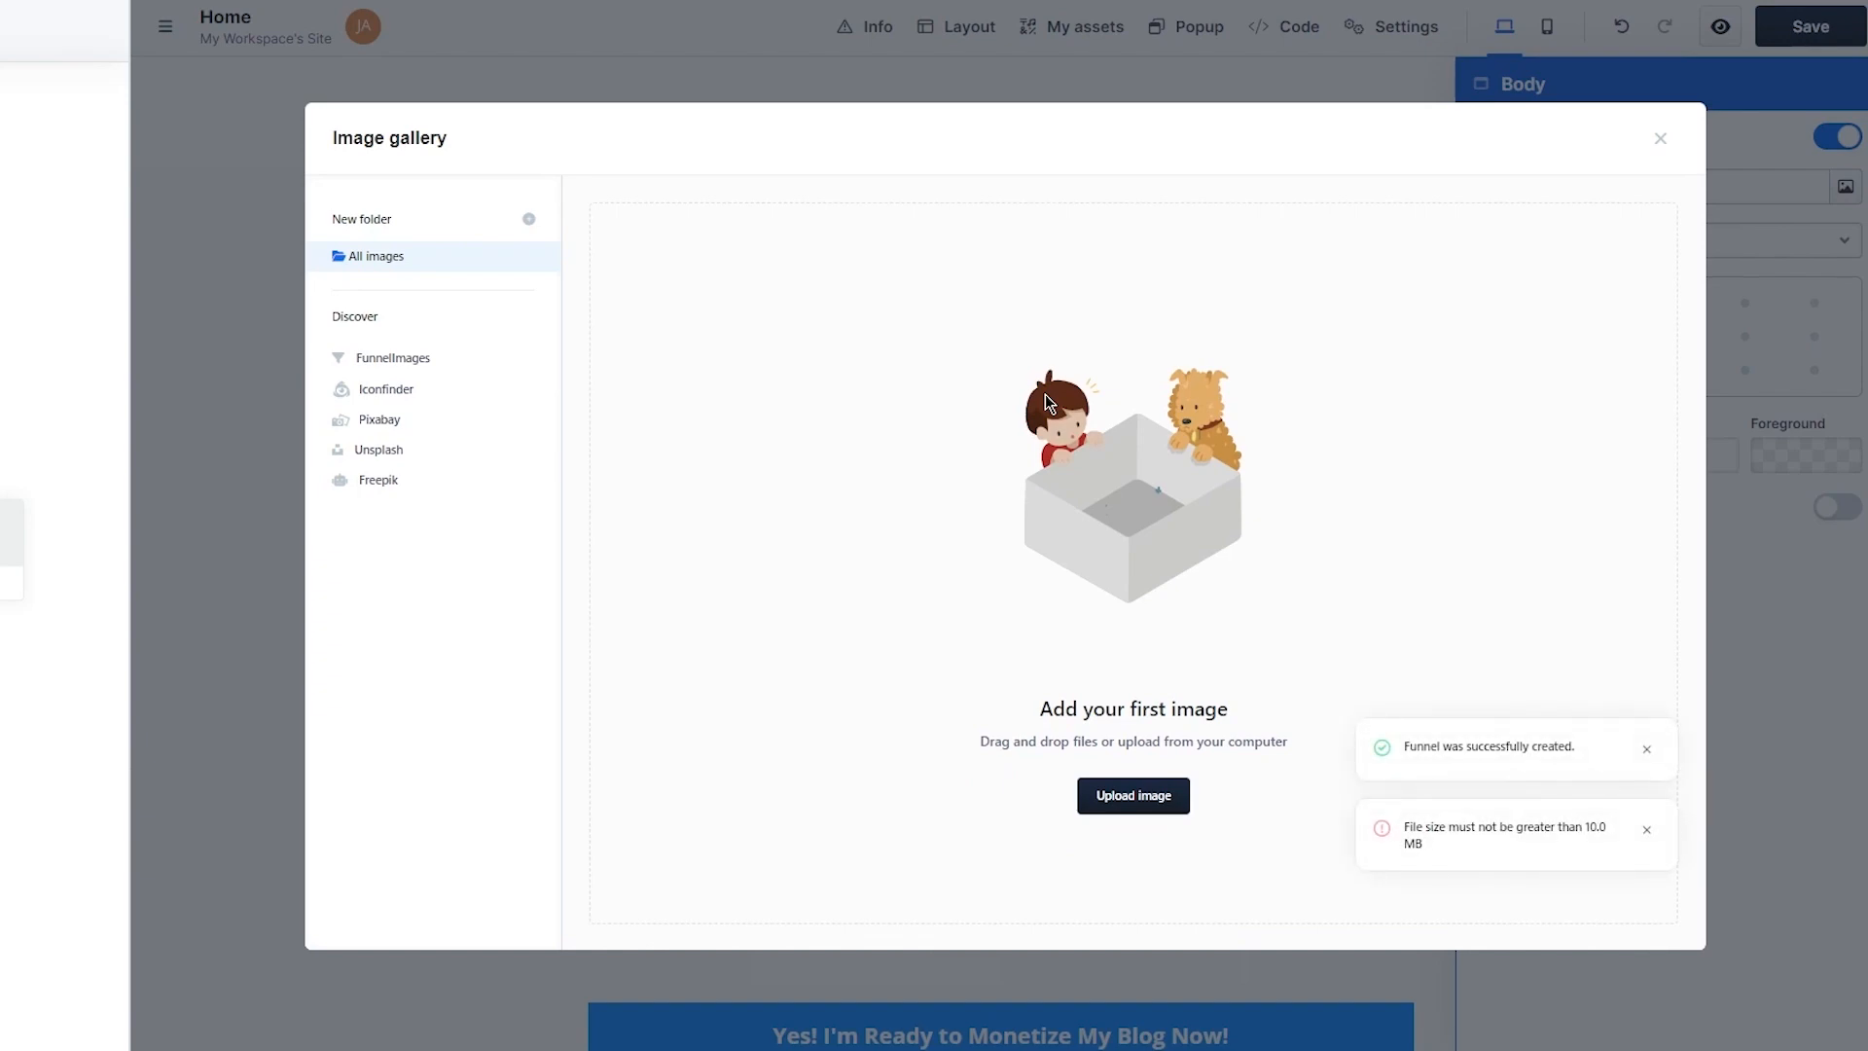
left_click(1661, 137)
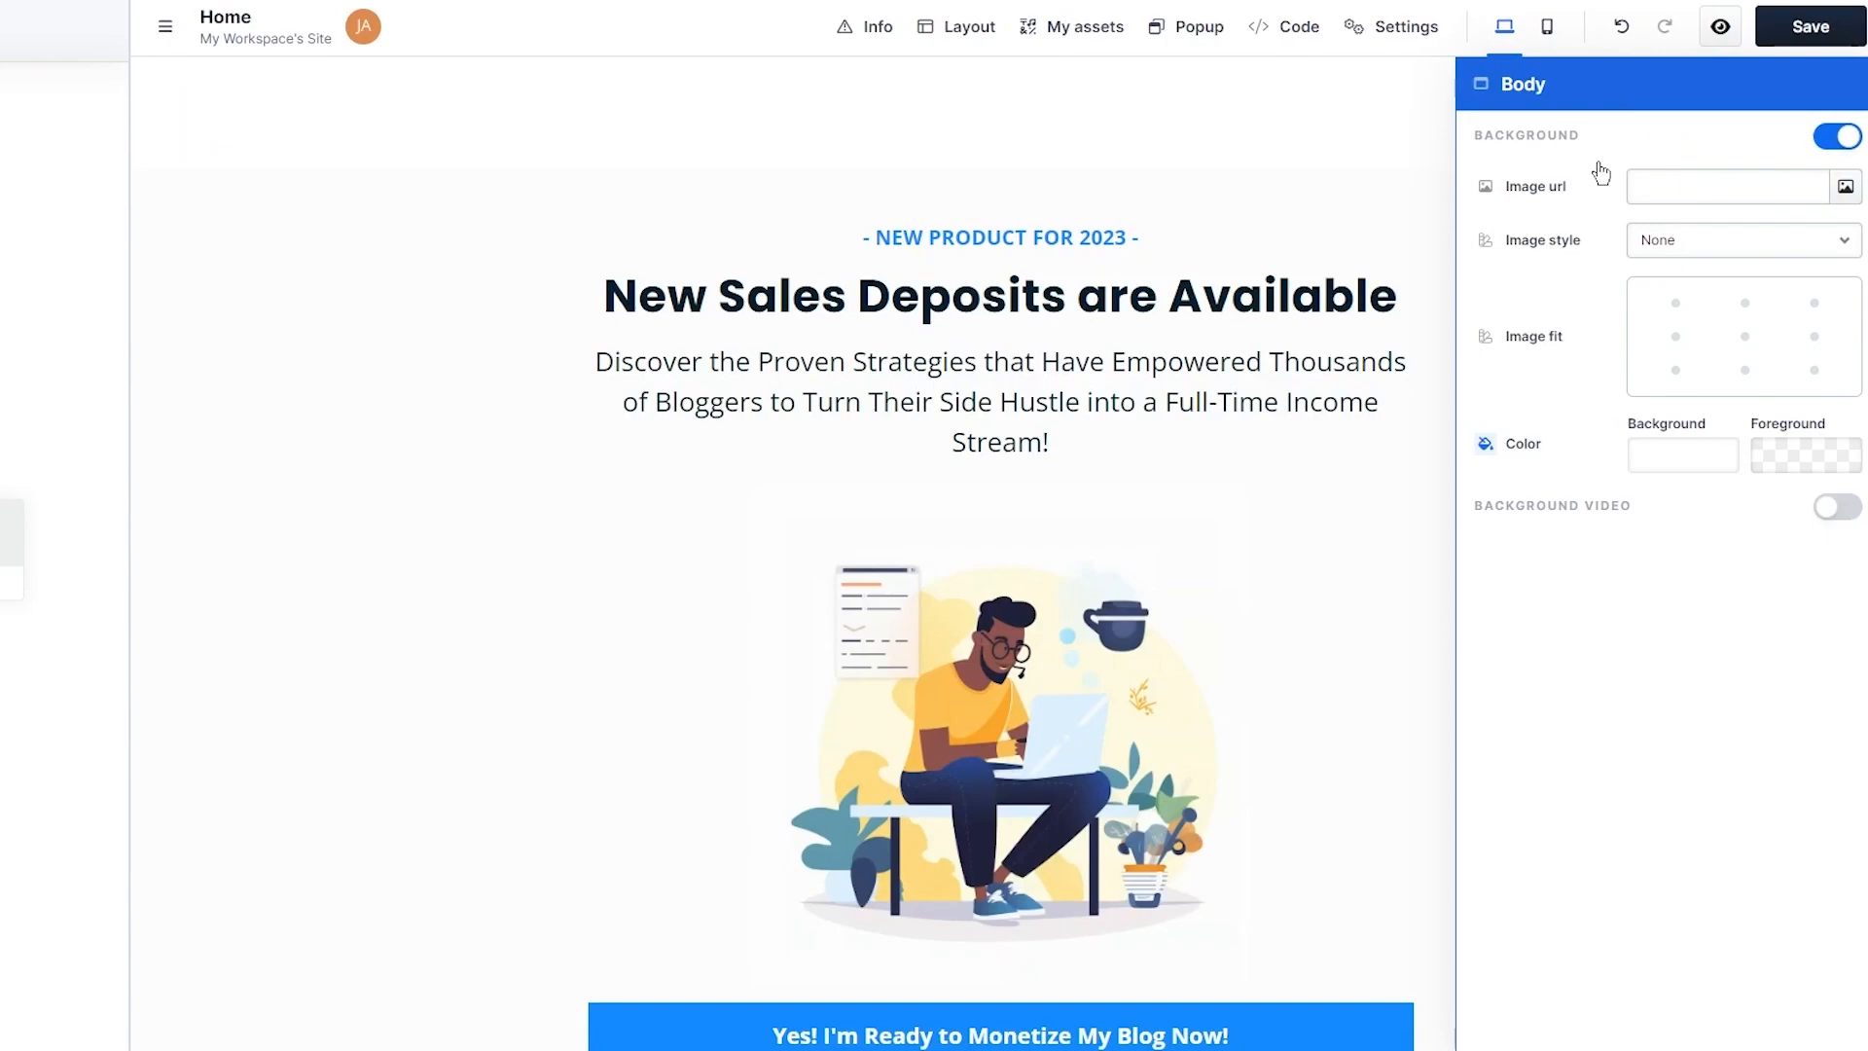
- Leave the body background's image style at None and set its background color to dark purple 2e1c60
left_click(1677, 242)
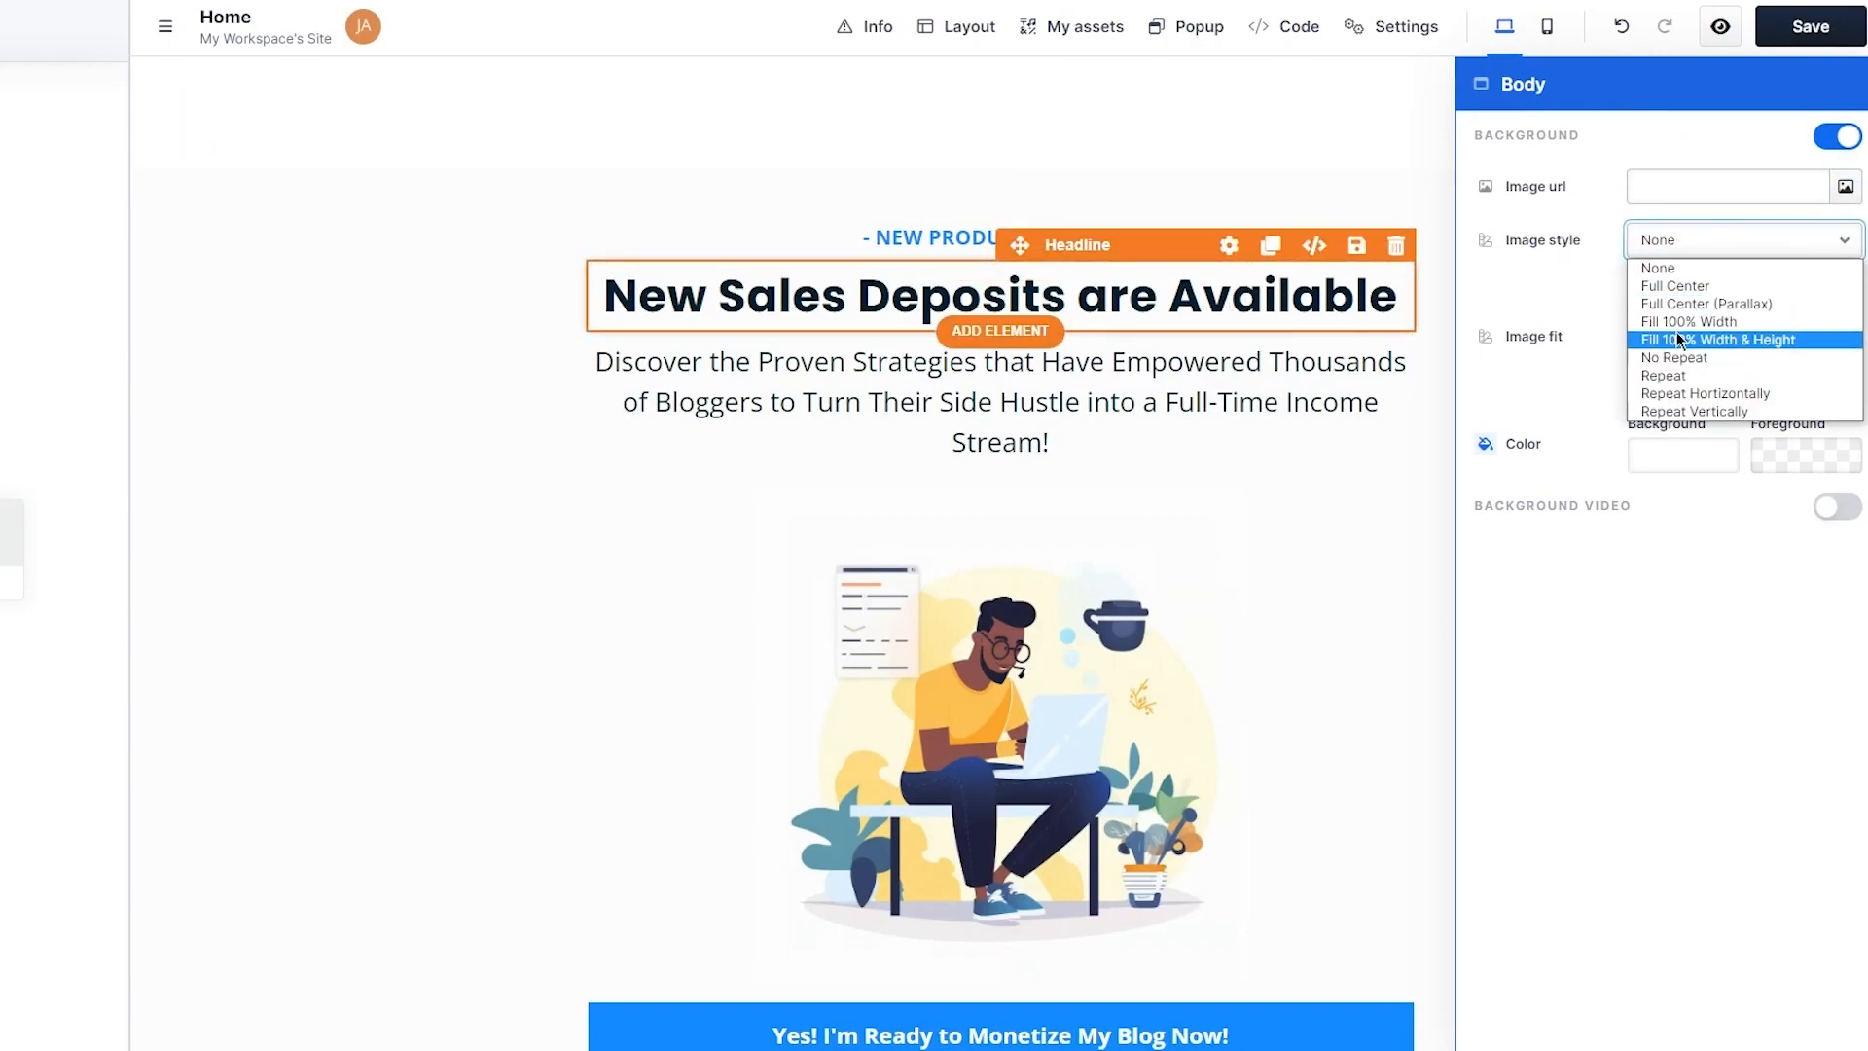
left_click(1572, 292)
left_click(1668, 467)
left_click_drag(1497, 626, 1531, 681)
left_click(1530, 782)
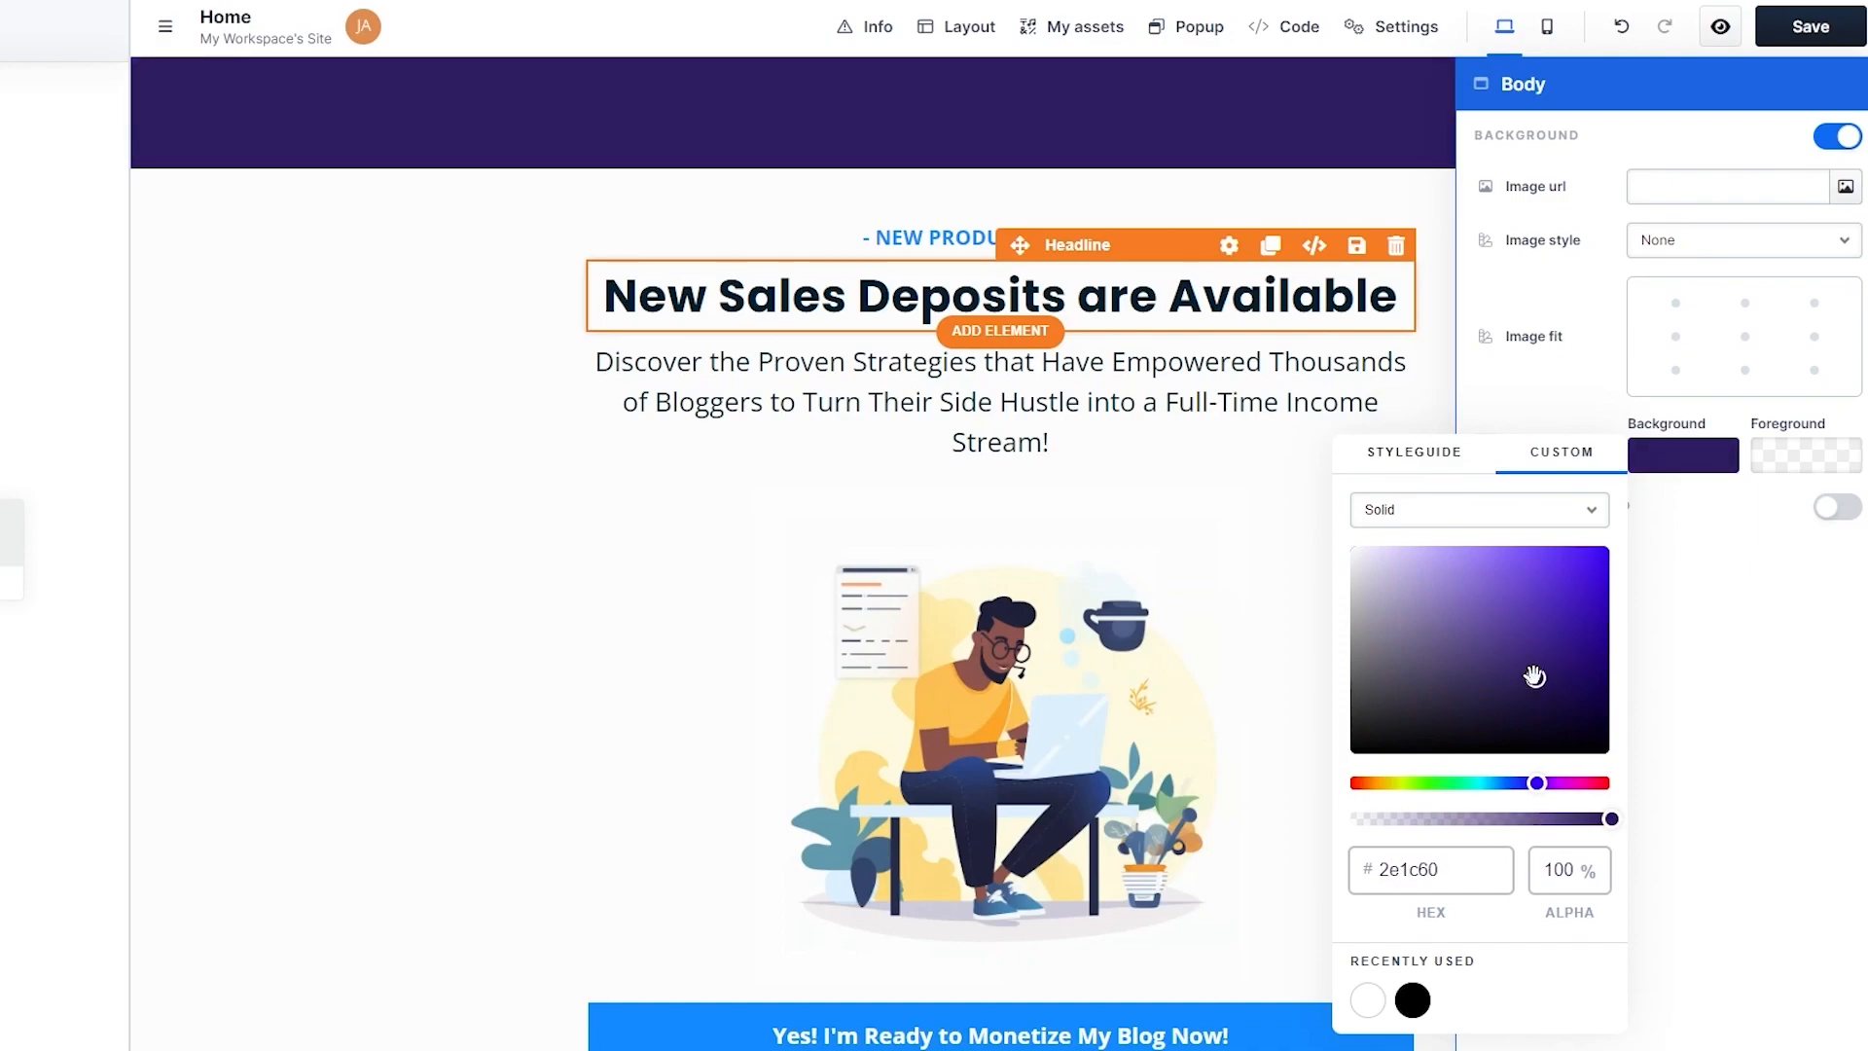
left_click(1648, 700)
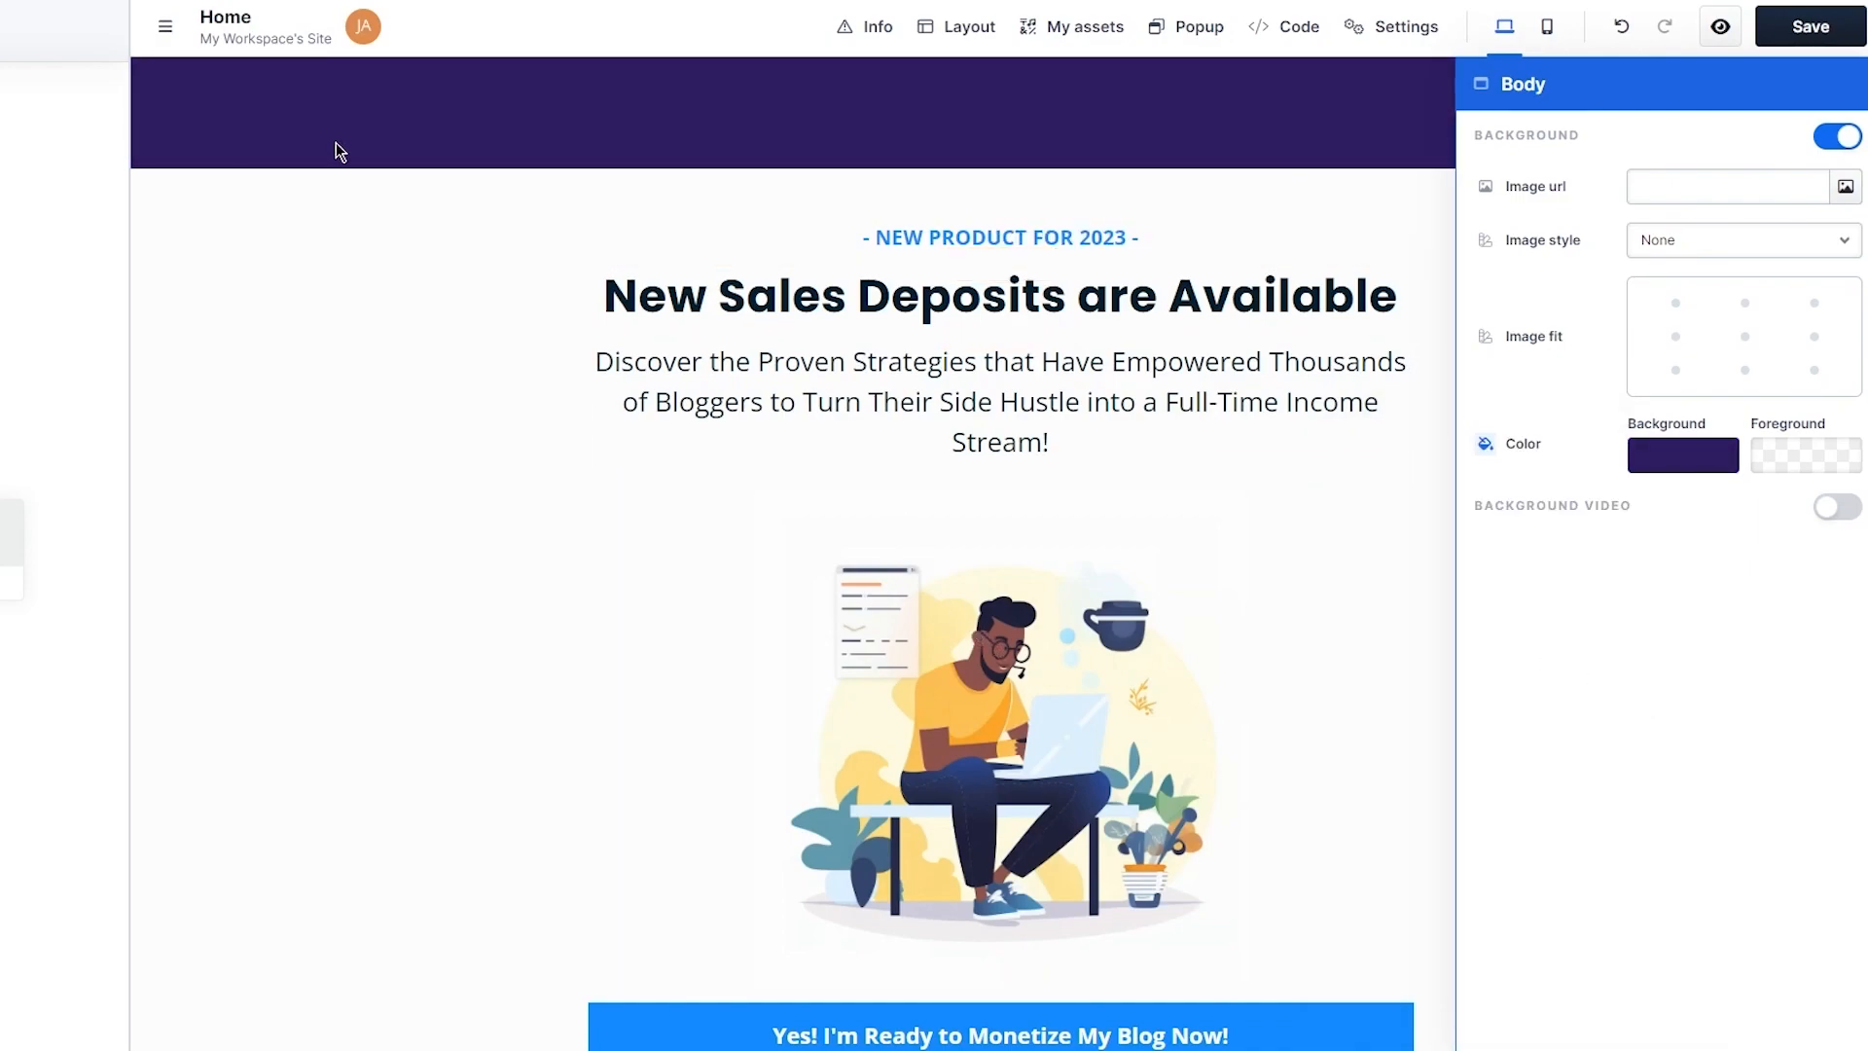
- Apply a muted plum foreground color to the page body's background
left_click(442, 311)
left_click(177, 295)
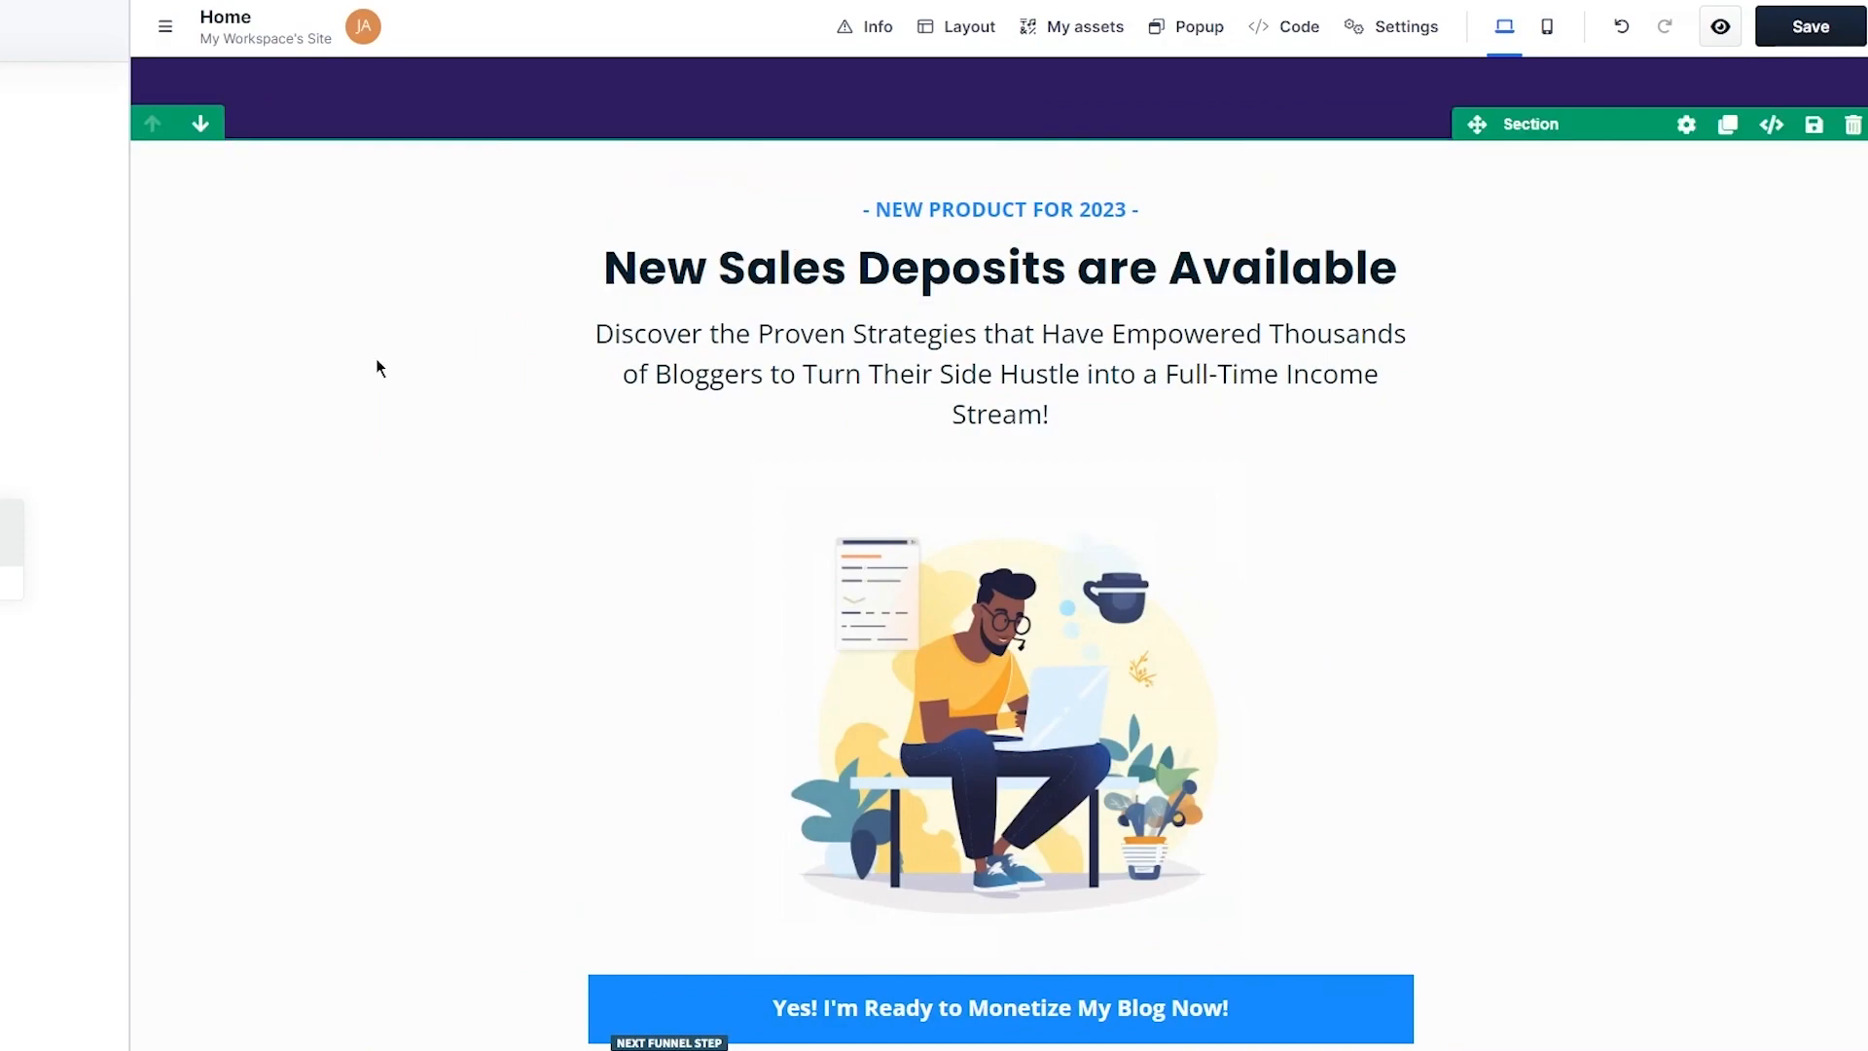
left_click(543, 310)
left_click(1401, 26)
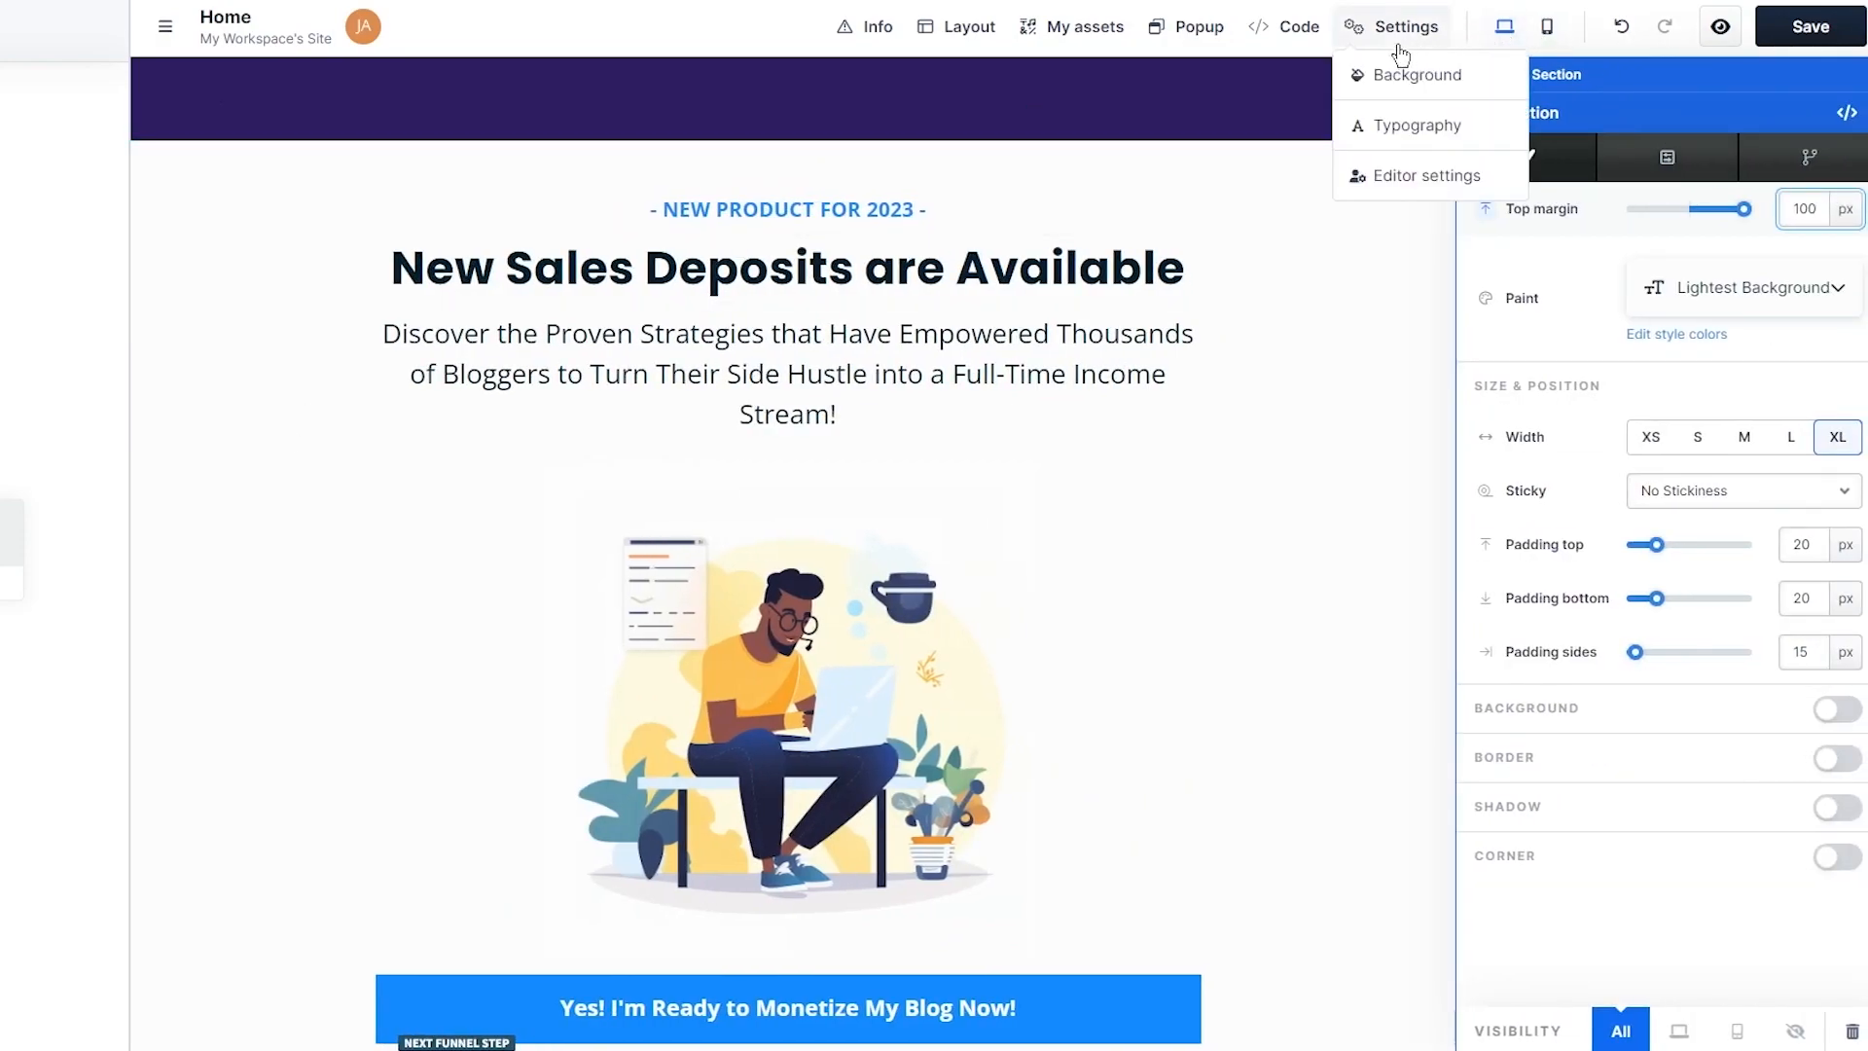
left_click(1393, 71)
left_click(1763, 471)
left_click_drag(1635, 604, 1560, 653)
left_click(490, 530)
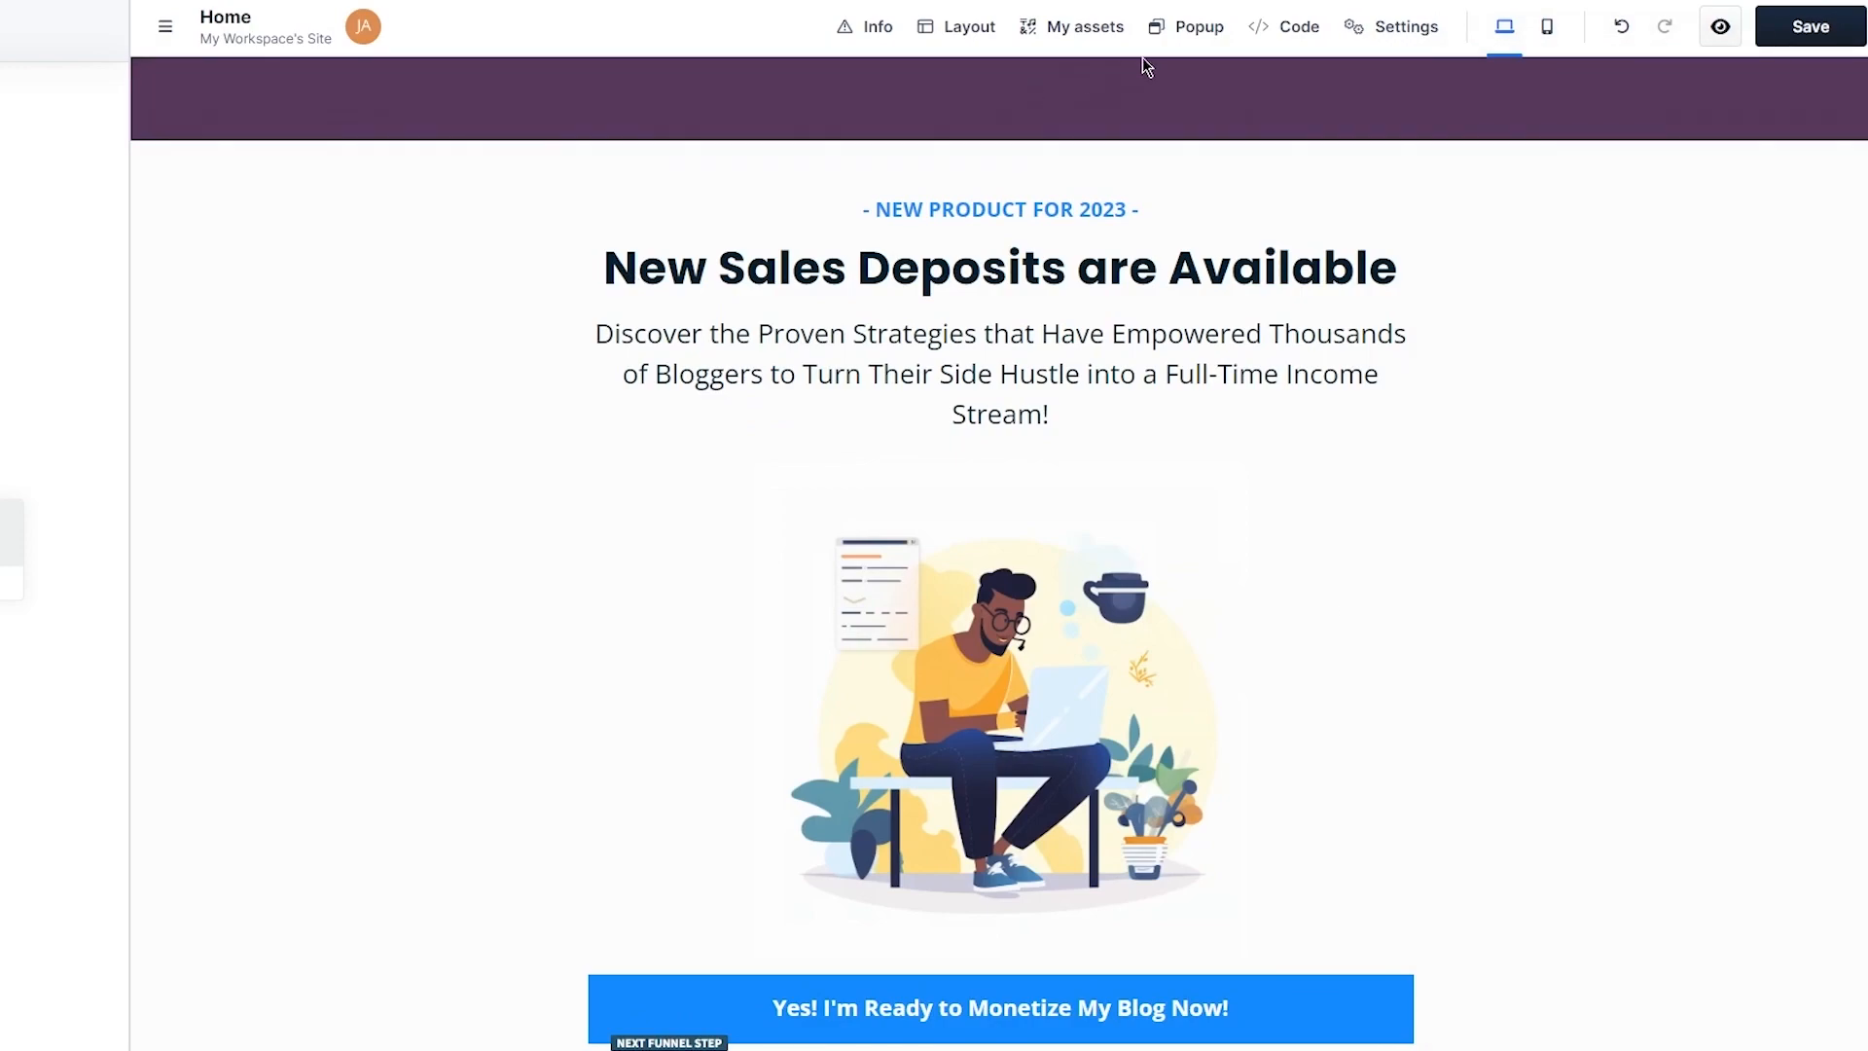
- Check the editor's hover and experimental settings, save the Home page and return to the funnel workflow
left_click(1399, 29)
left_click(1416, 175)
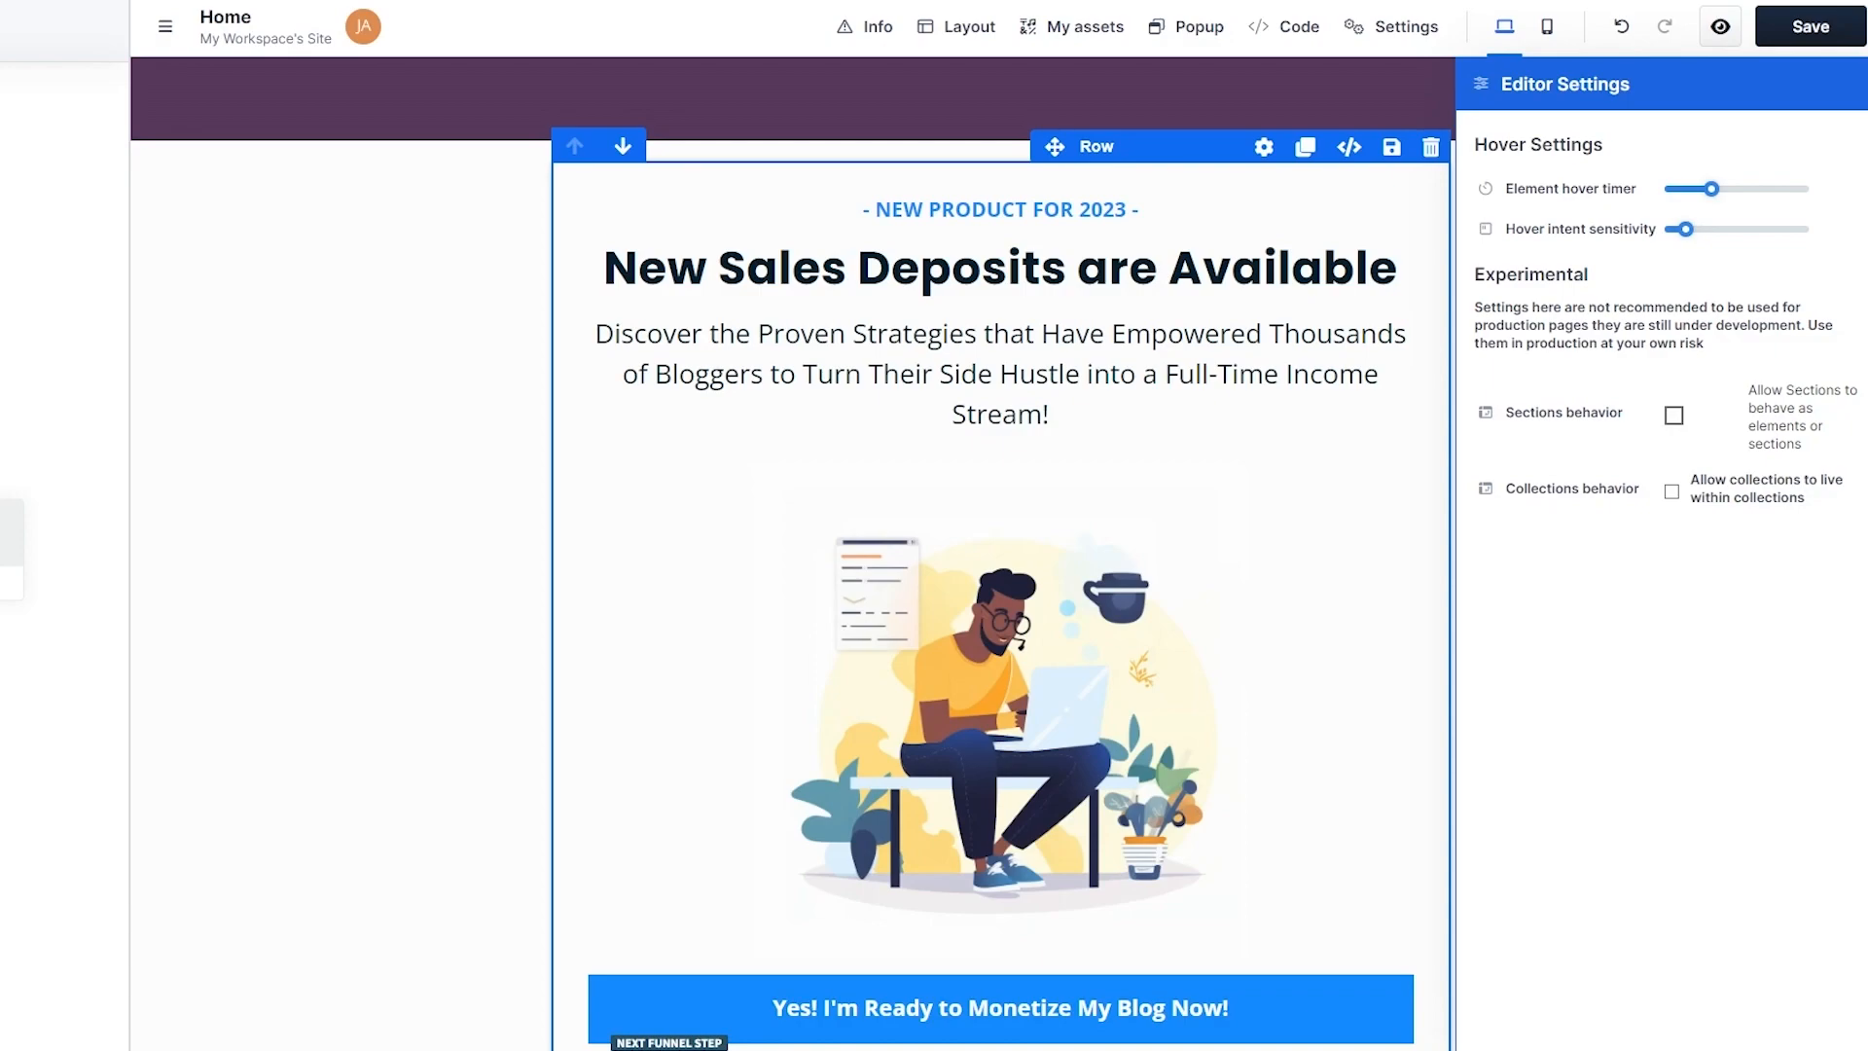
left_click(1796, 43)
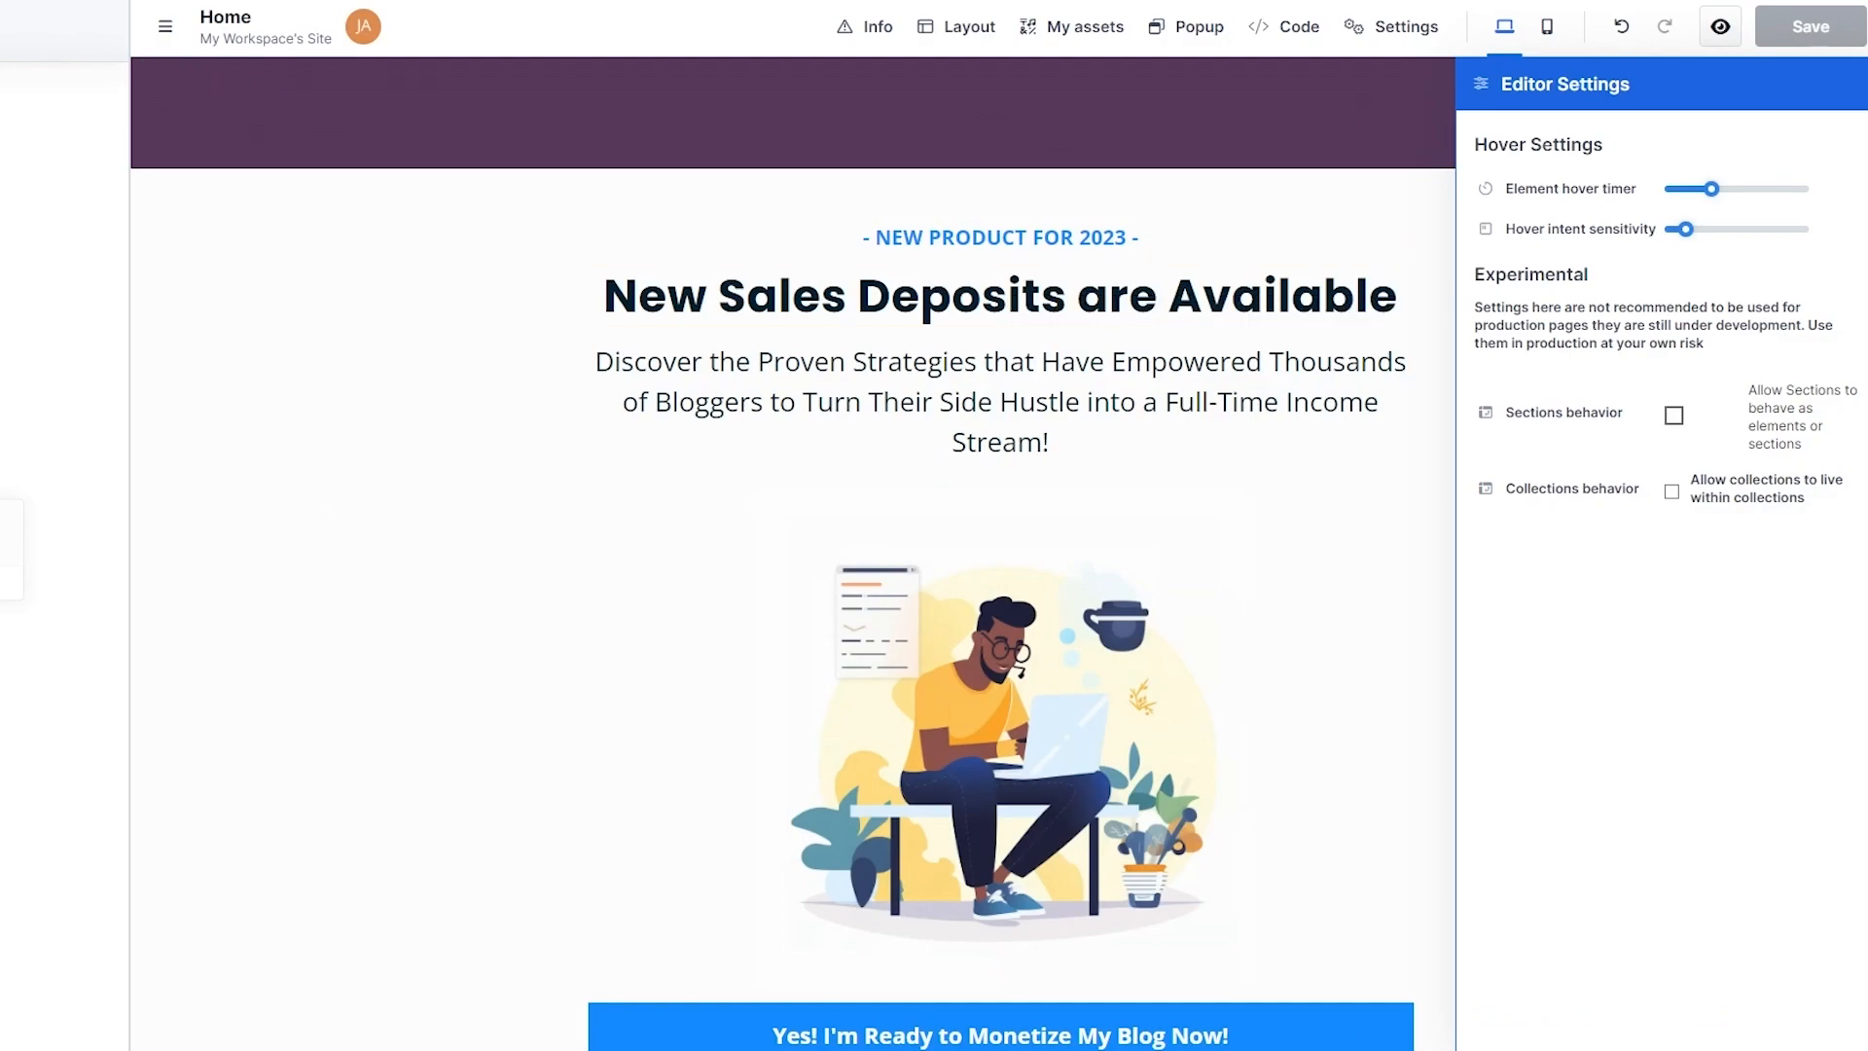
key("F5")
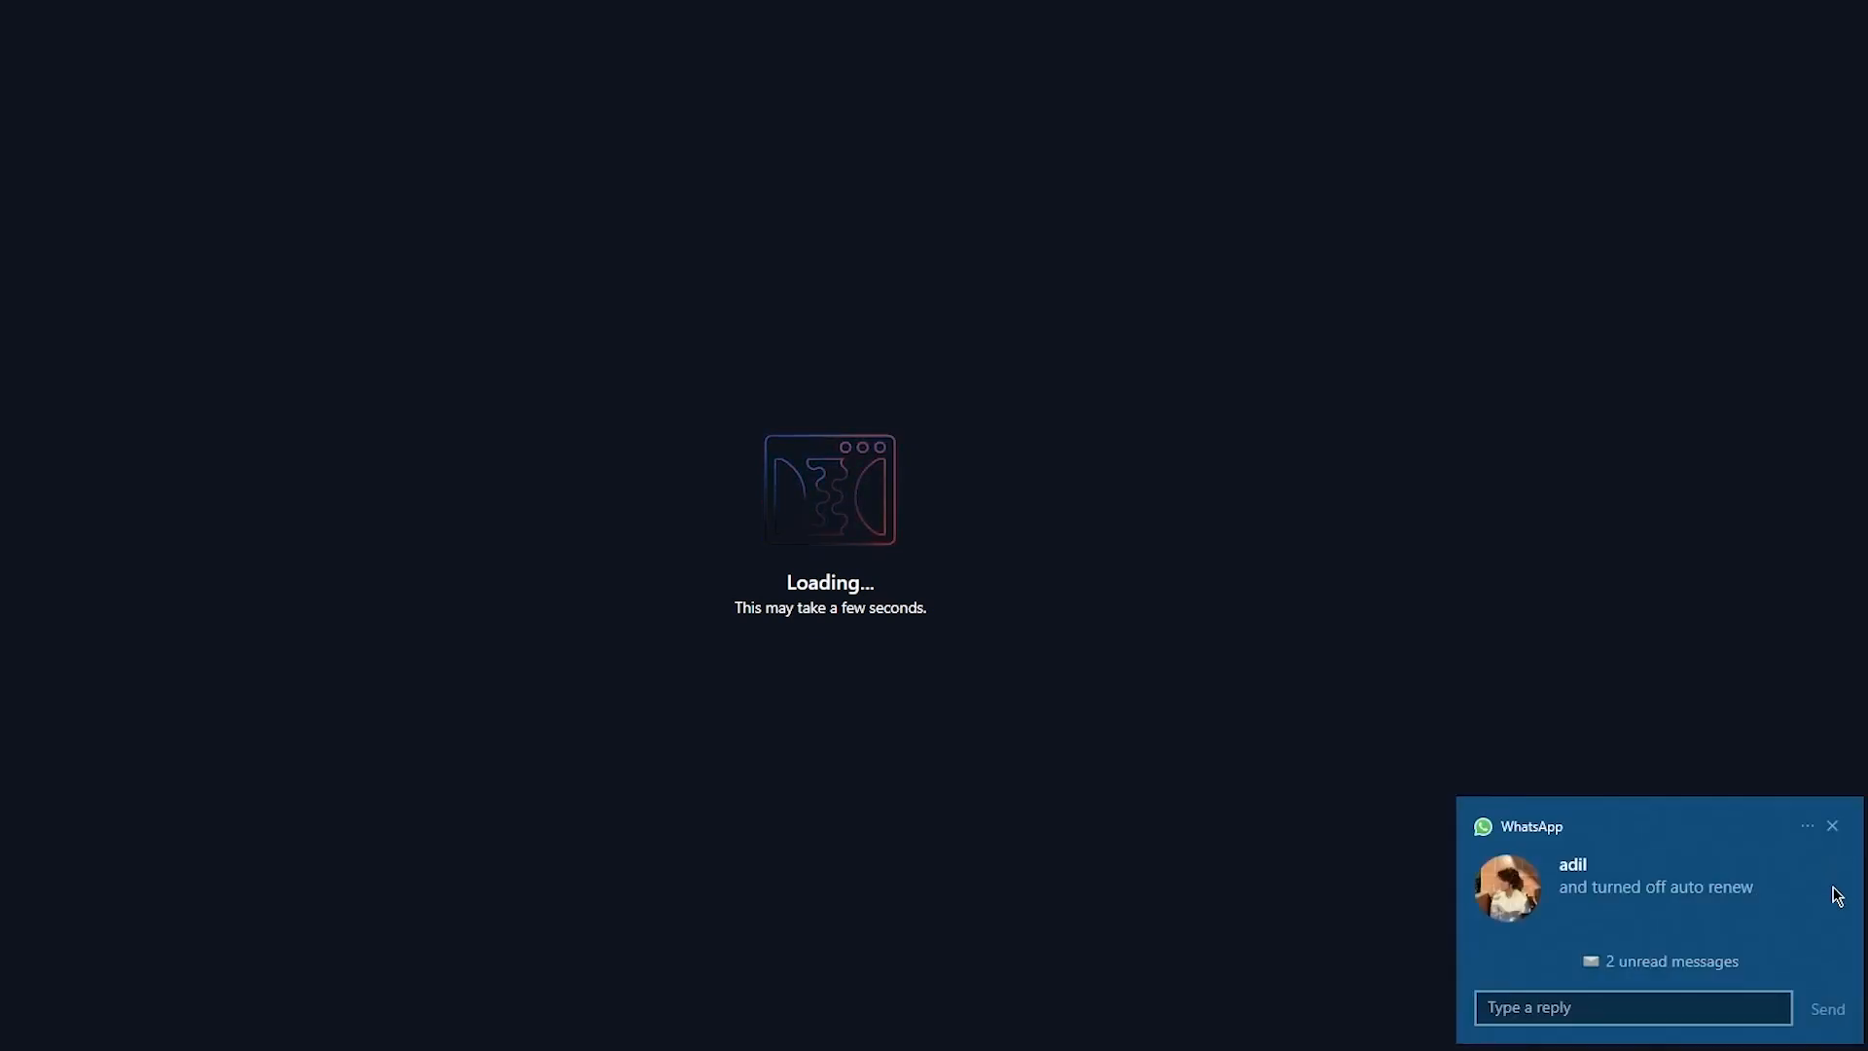
left_click(1833, 827)
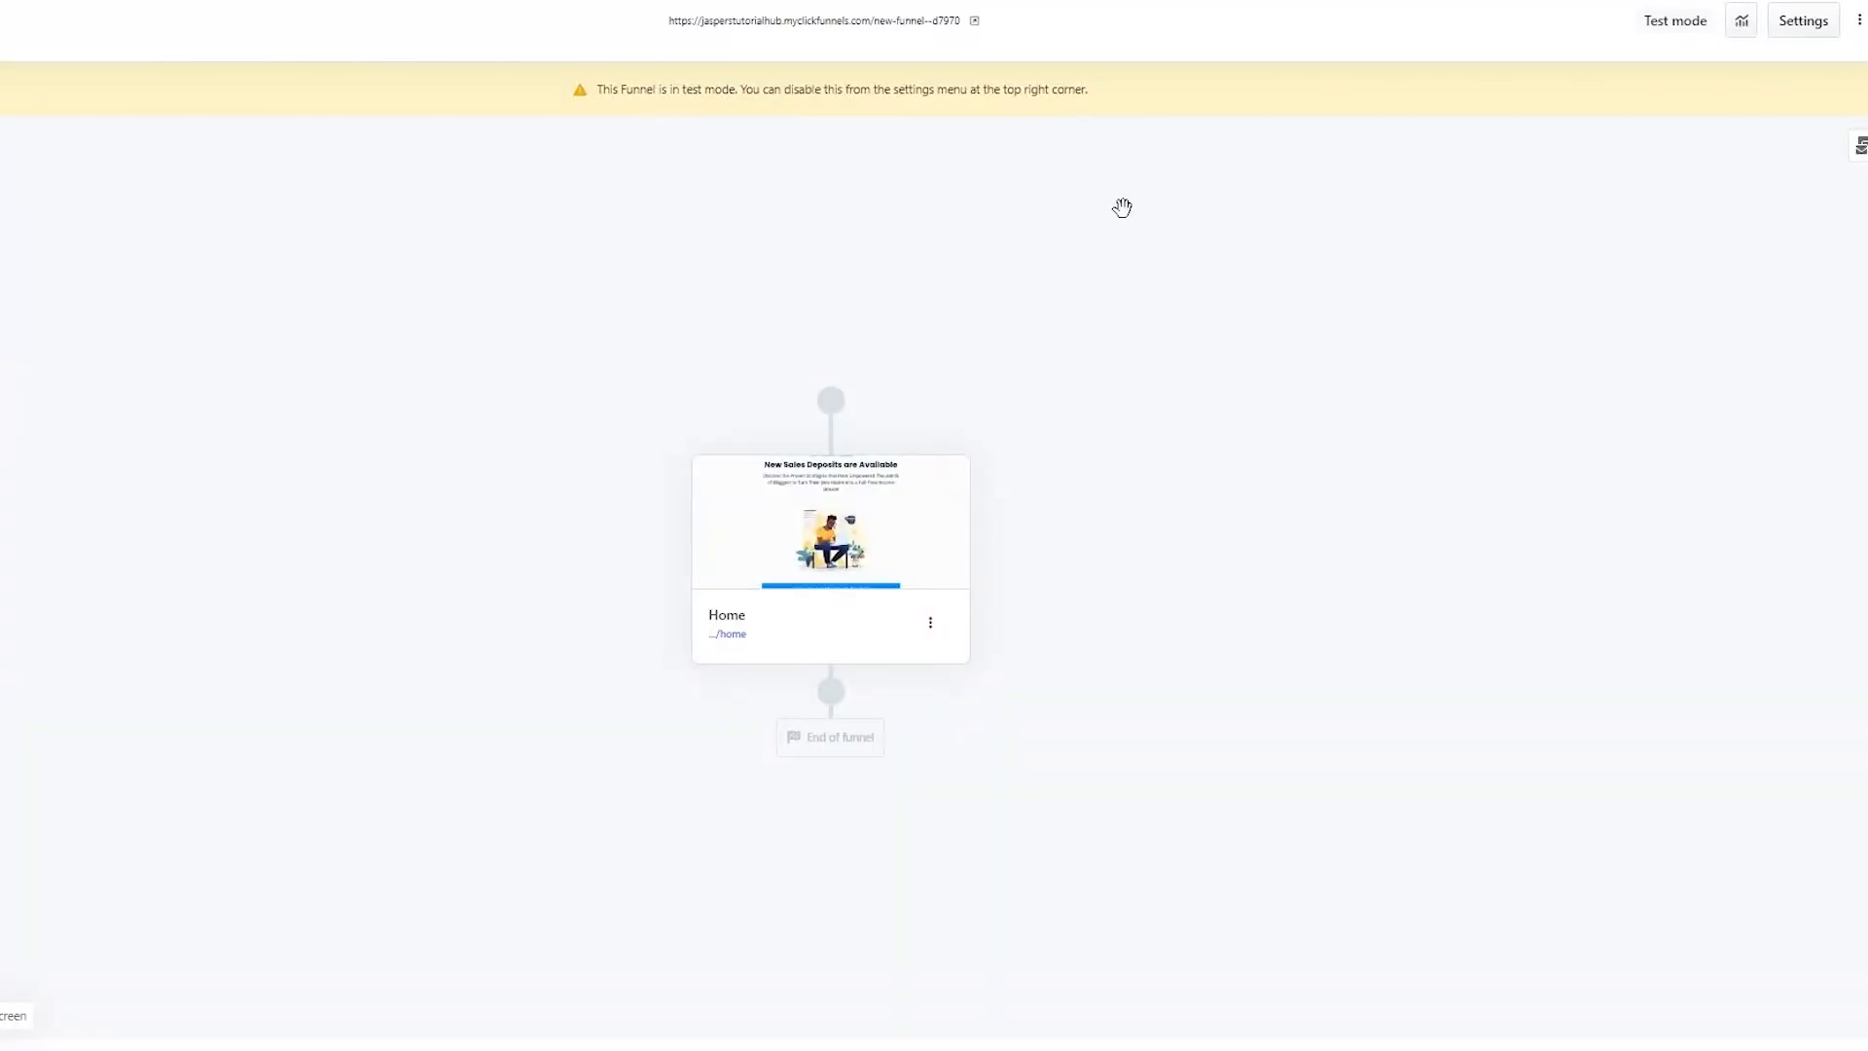
- Add a new page step after Home, based on the 2-Step T-Shirt Page template from the Order category
left_click(827, 693)
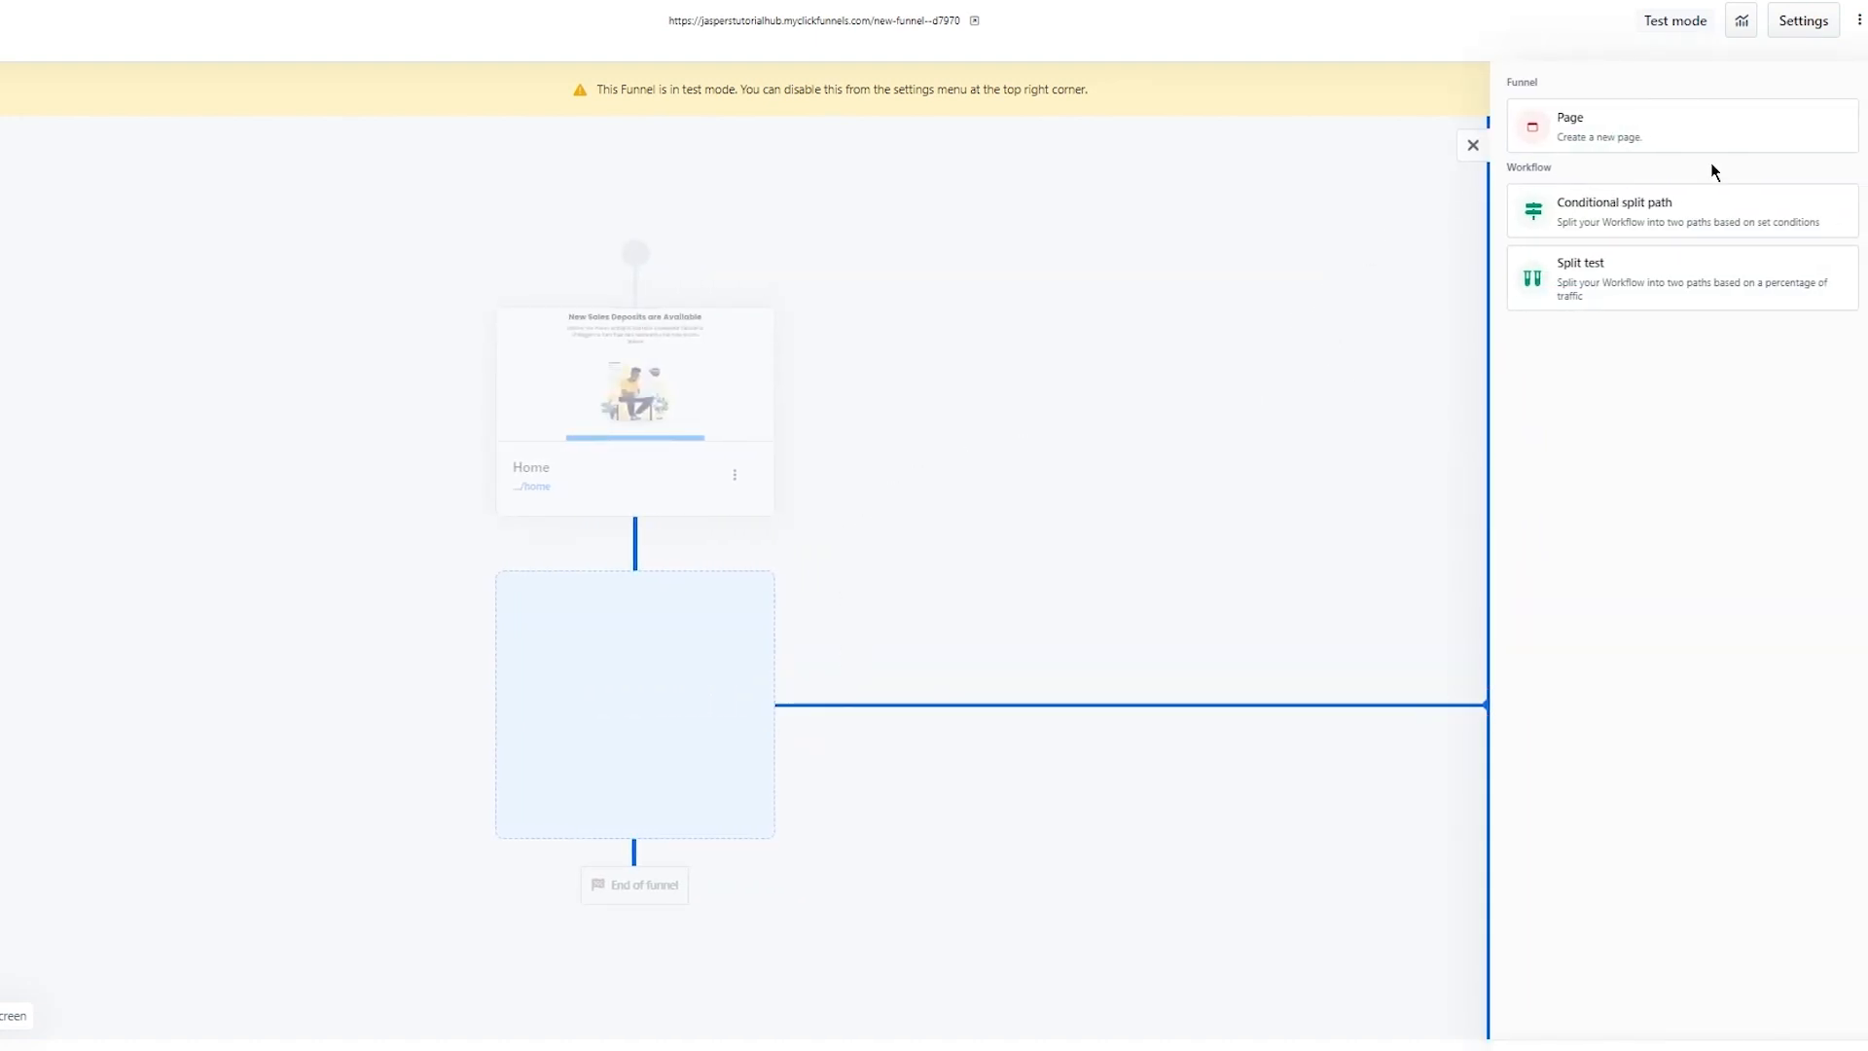
left_click(1655, 137)
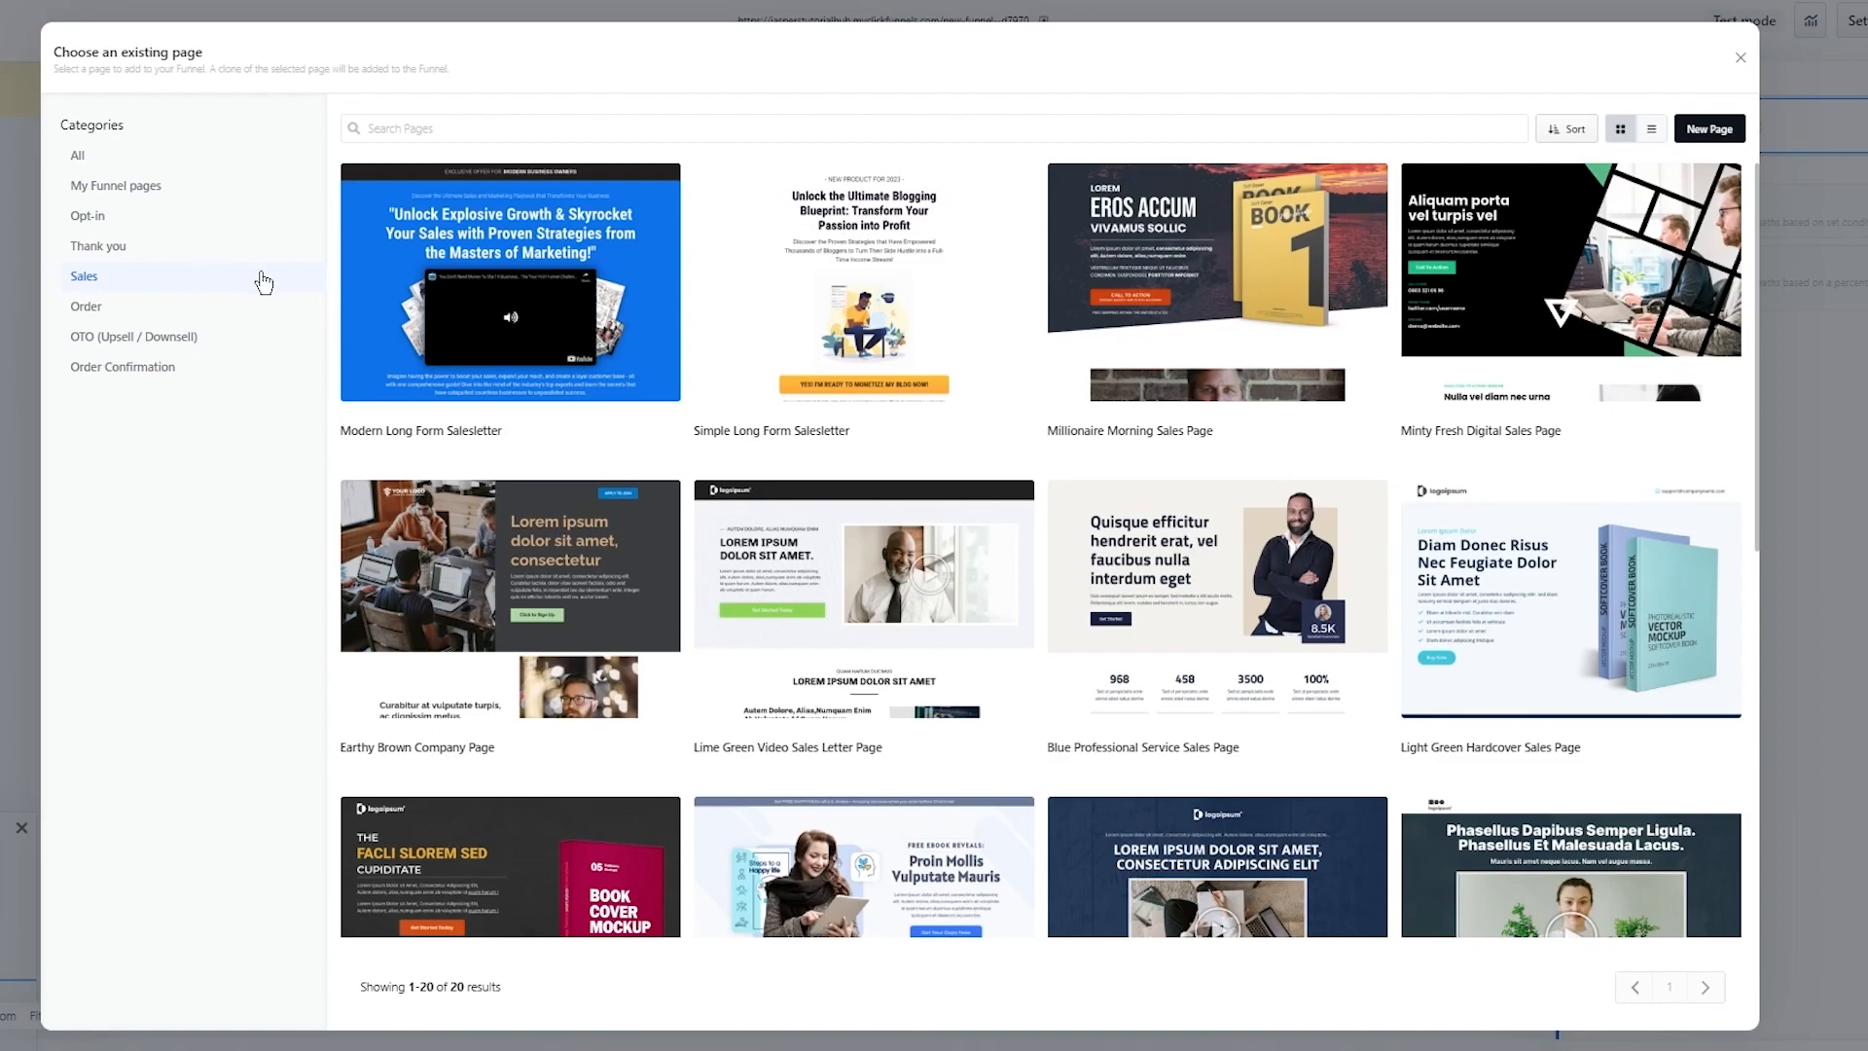
left_click(76, 309)
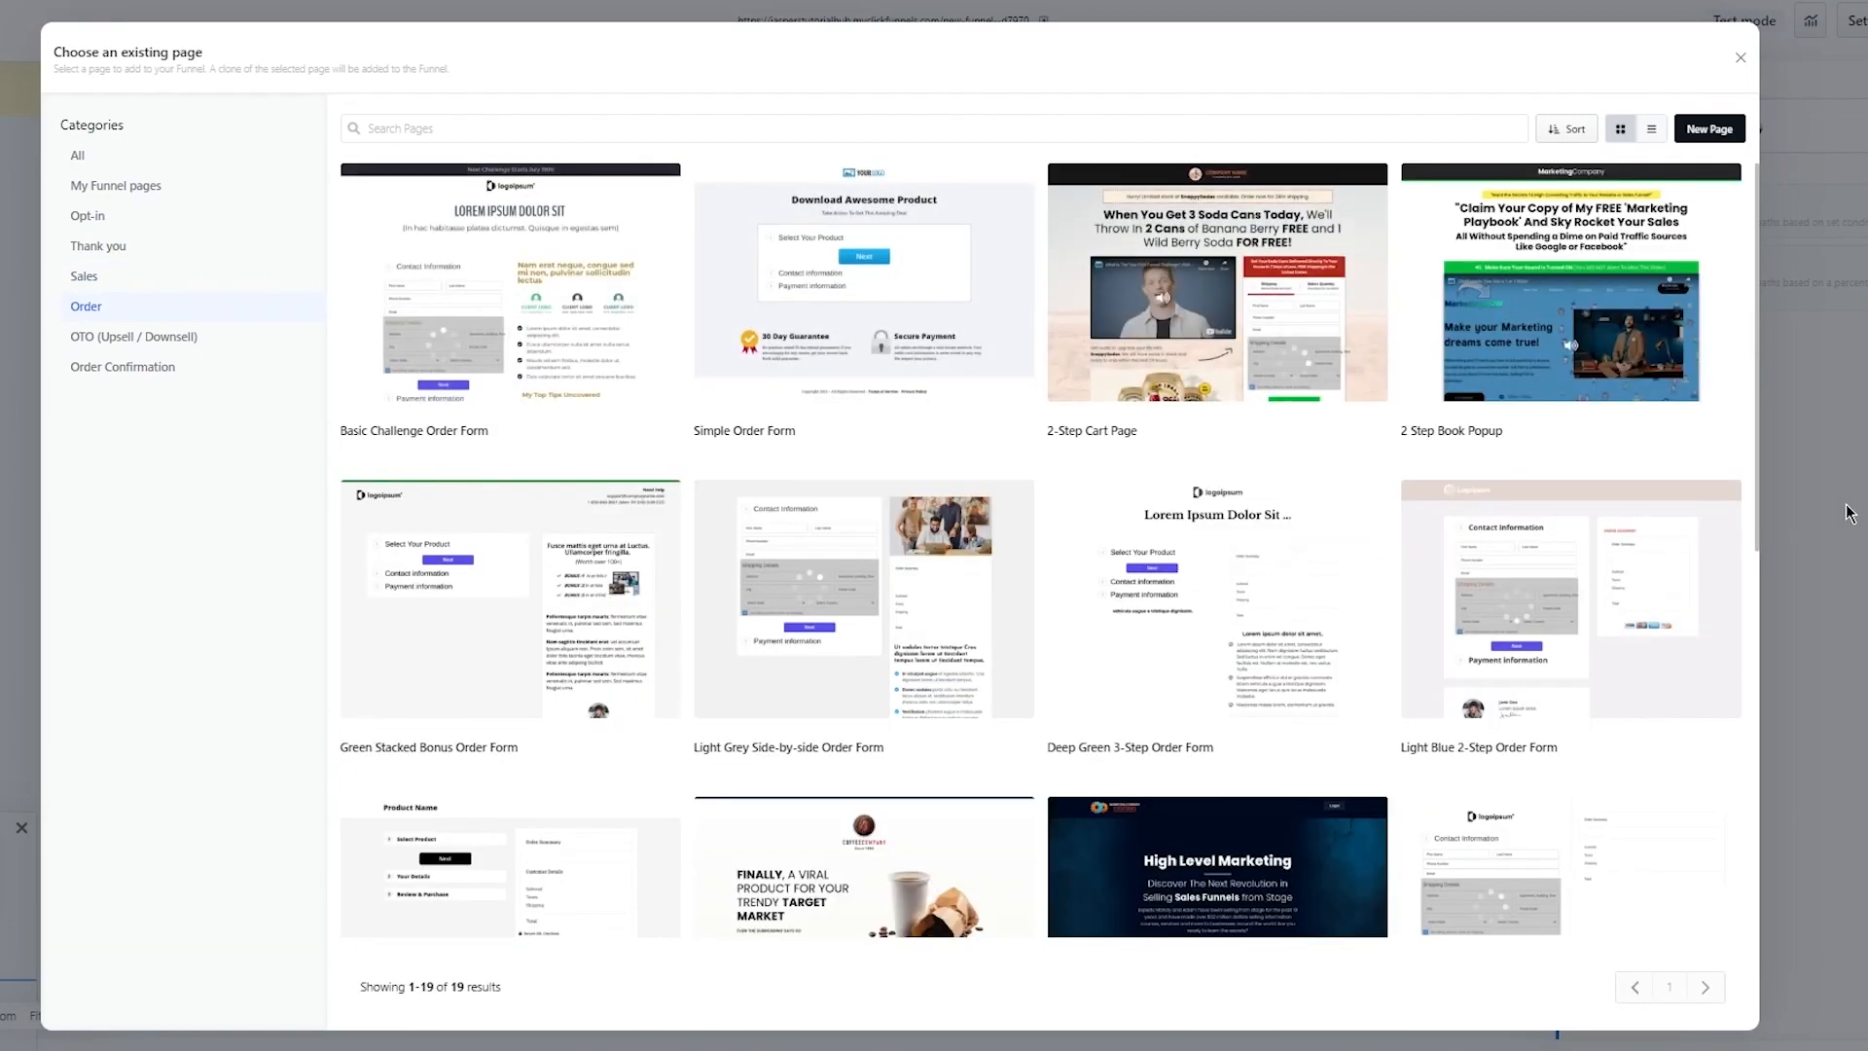
scroll(1492, 523, "down", 5)
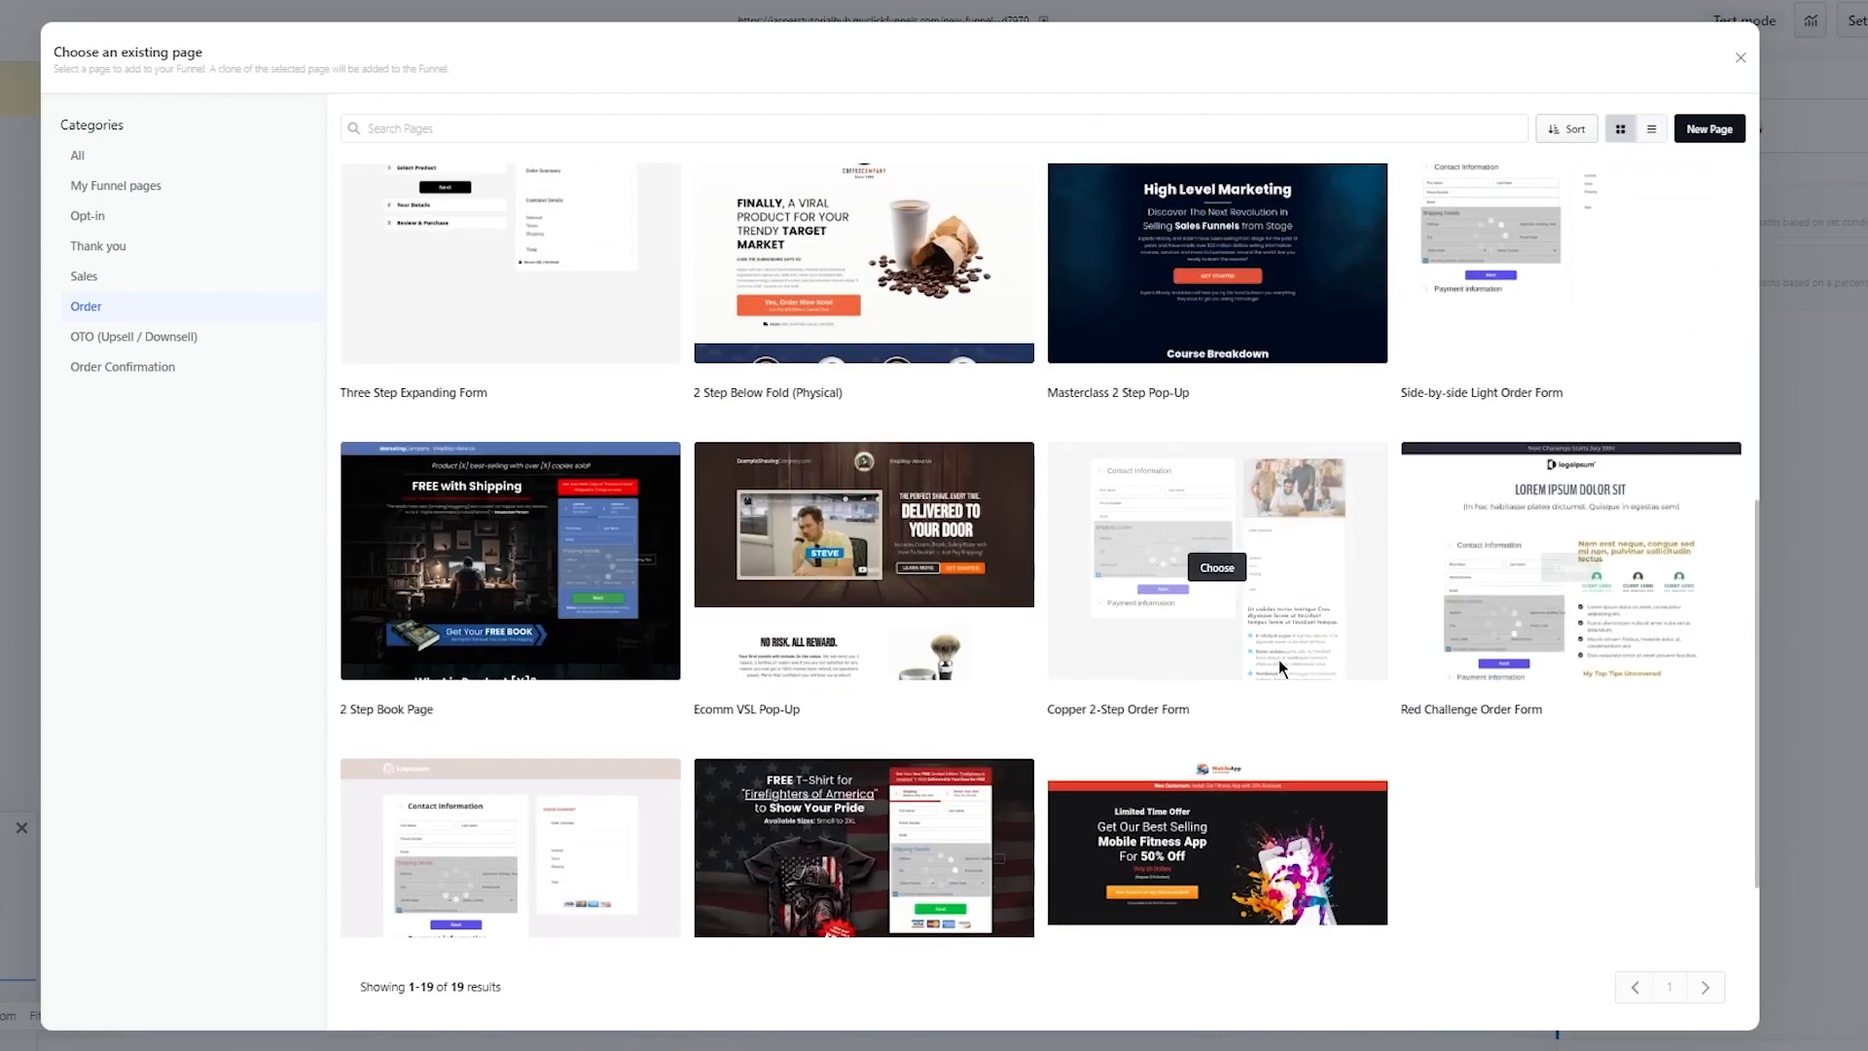
scroll(962, 757, "down", 1)
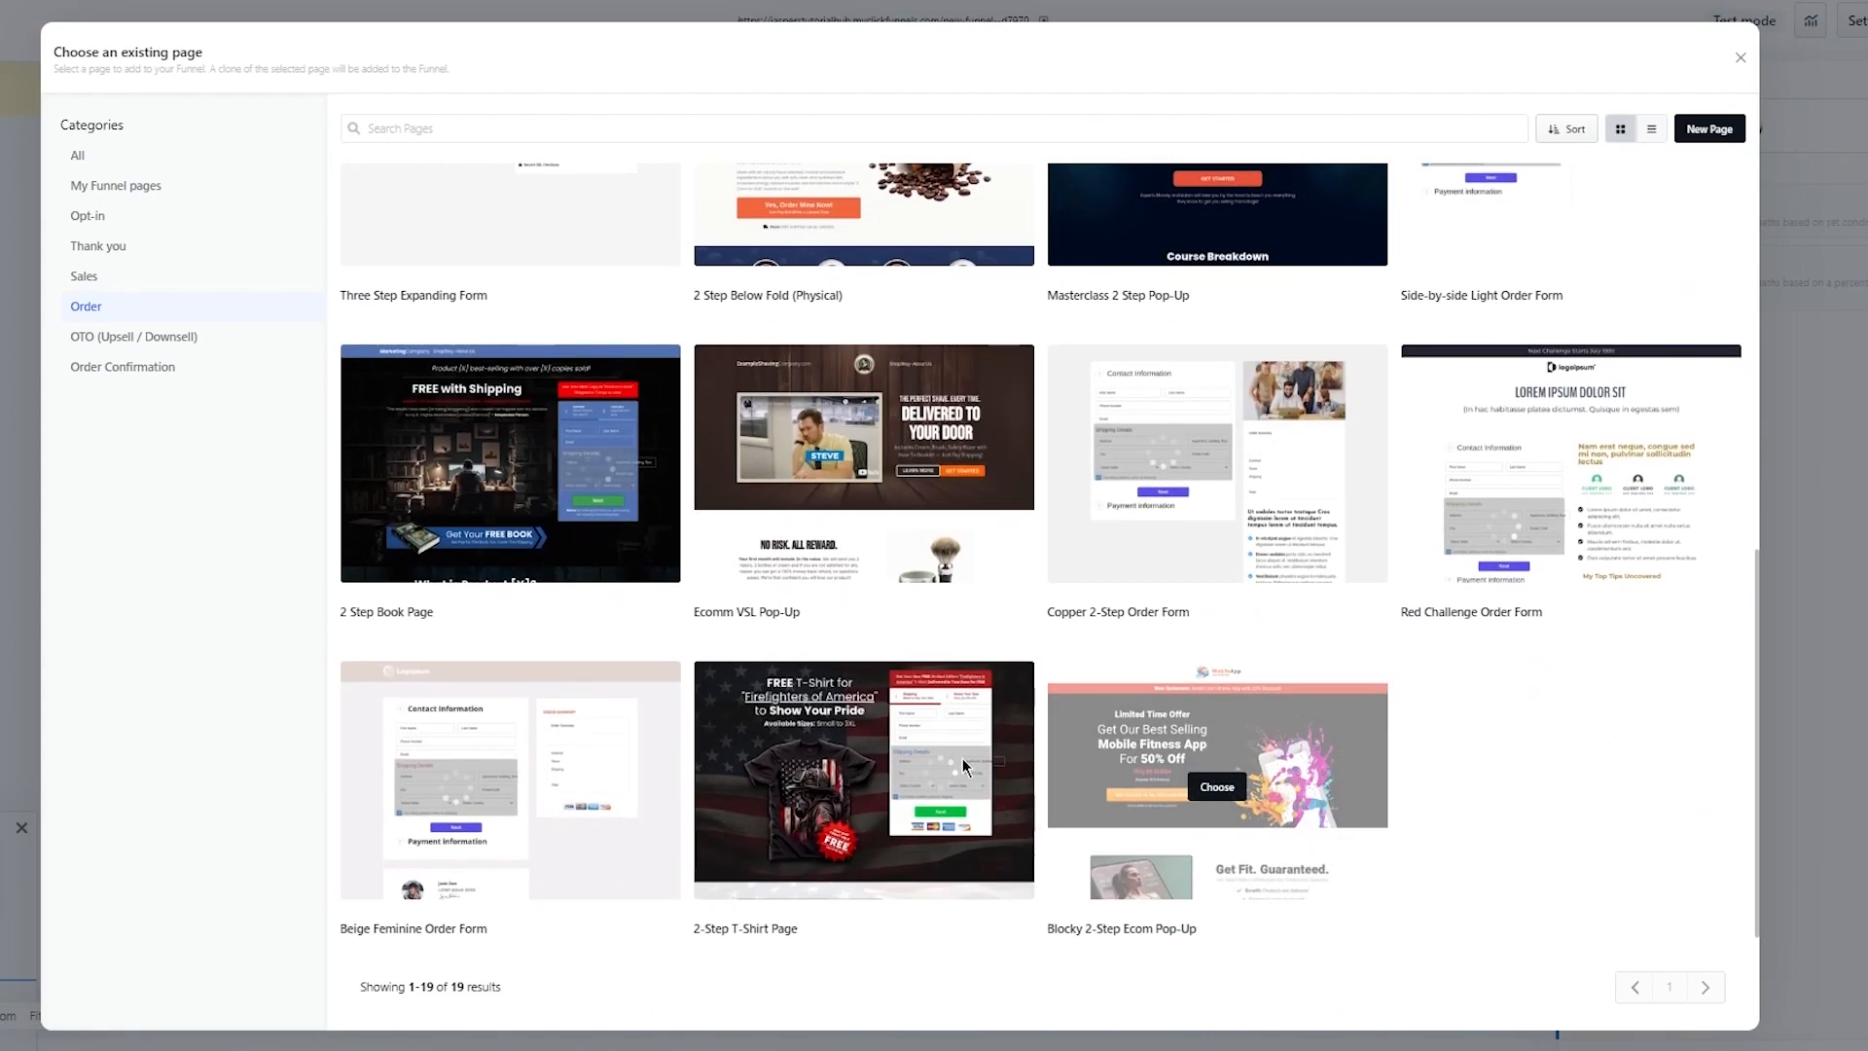
left_click(863, 786)
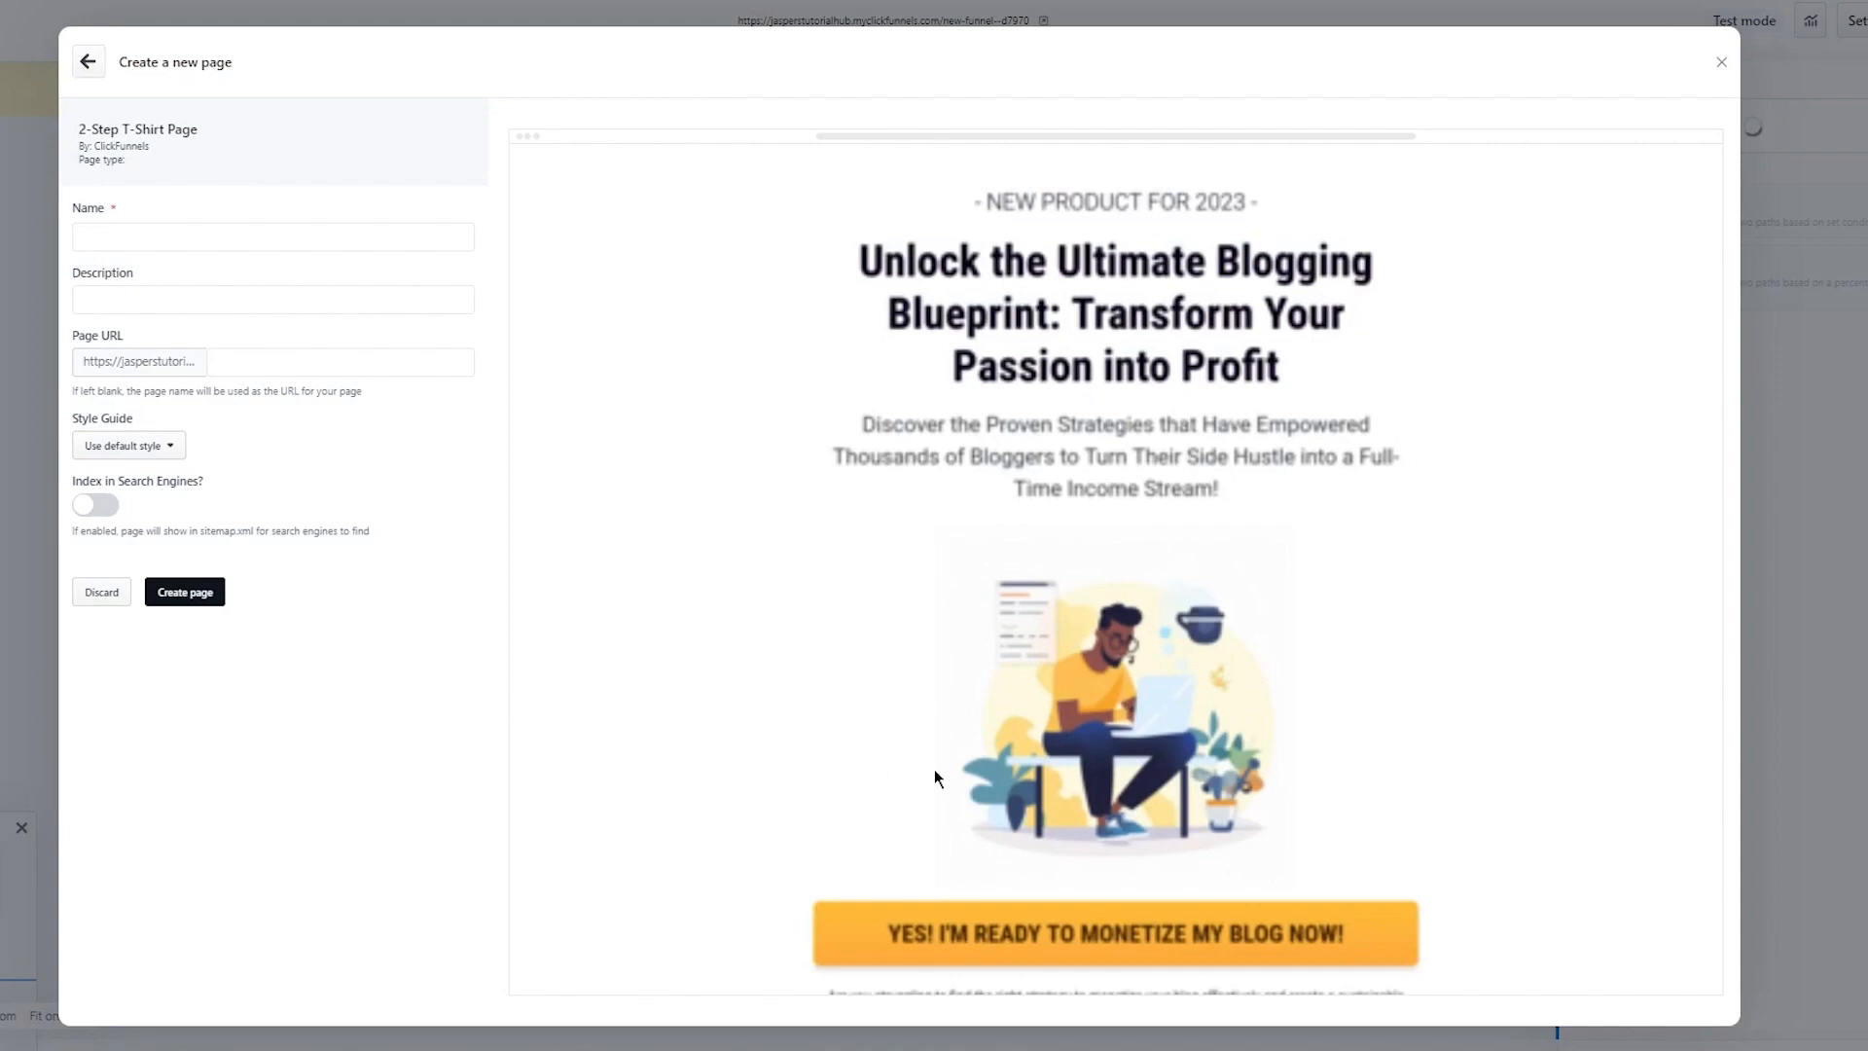
- Name the new page "order", enable its indexing in search engines and create it
left_click(119, 226)
type("order")
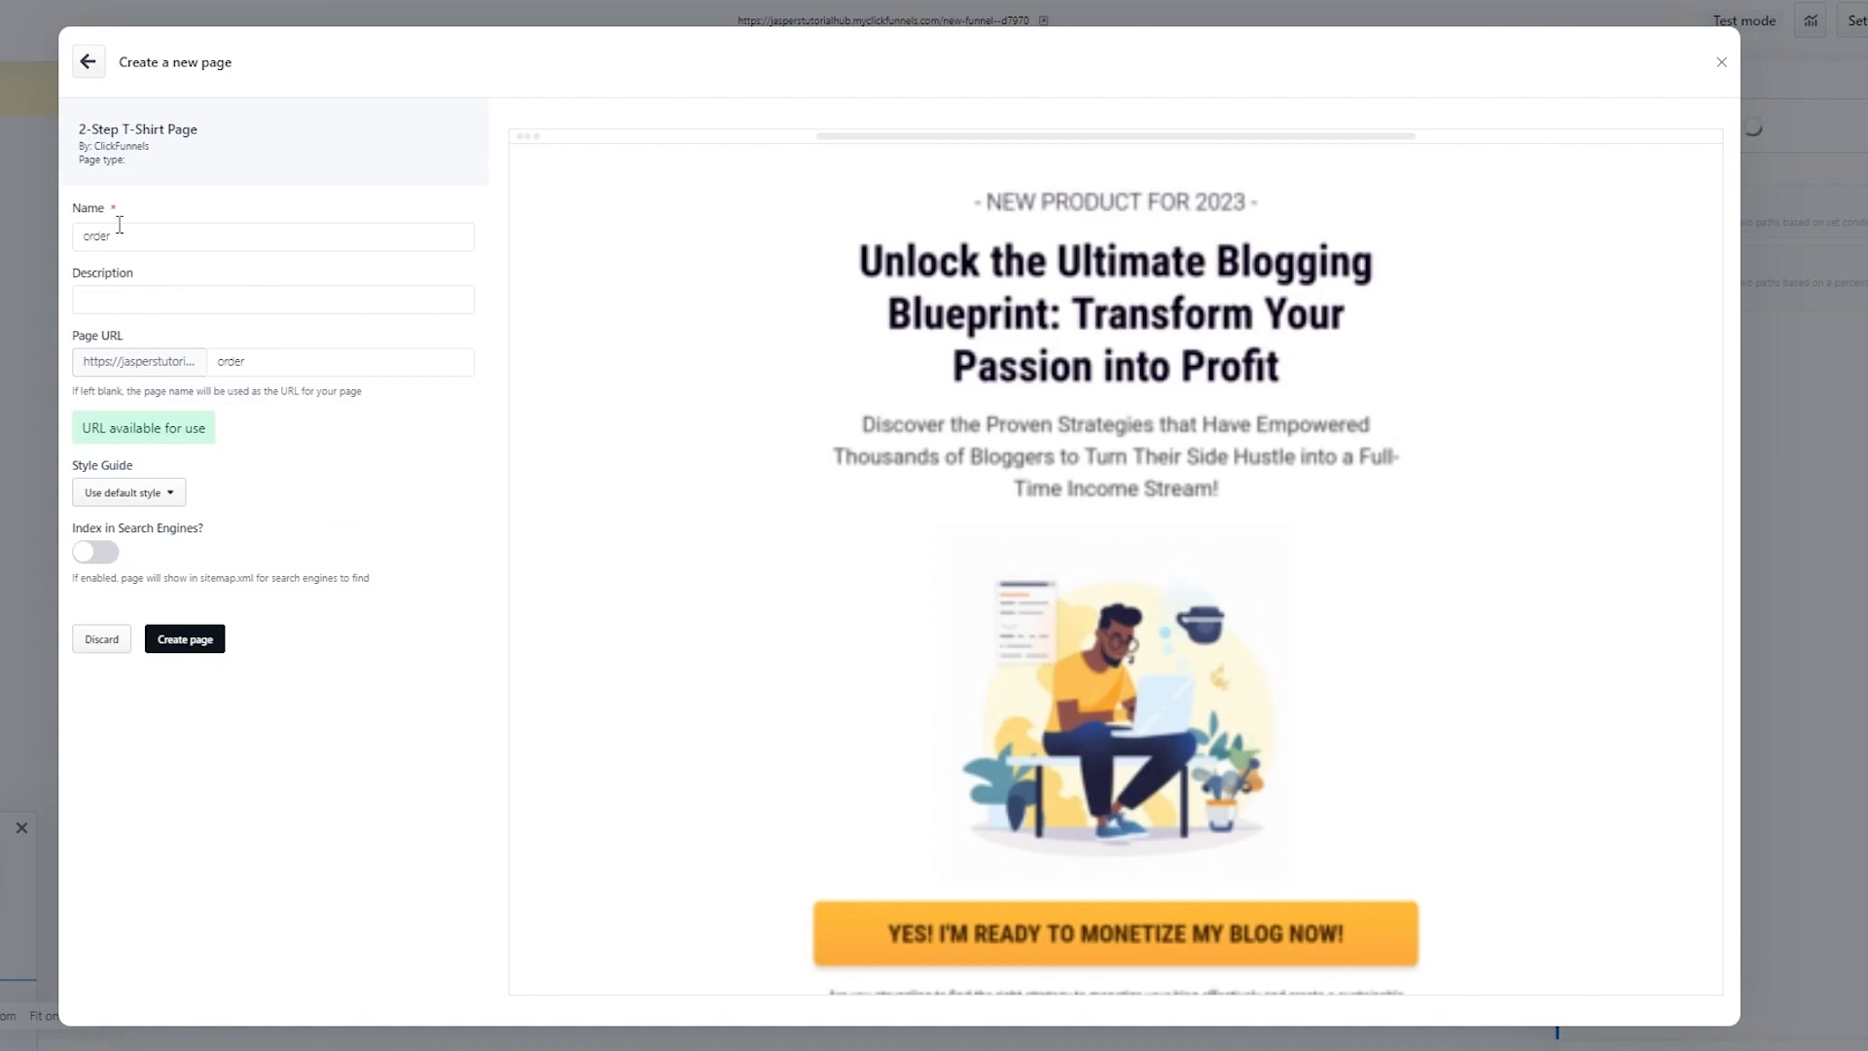
left_click(191, 637)
left_click_drag(134, 578, 306, 645)
left_click(113, 598)
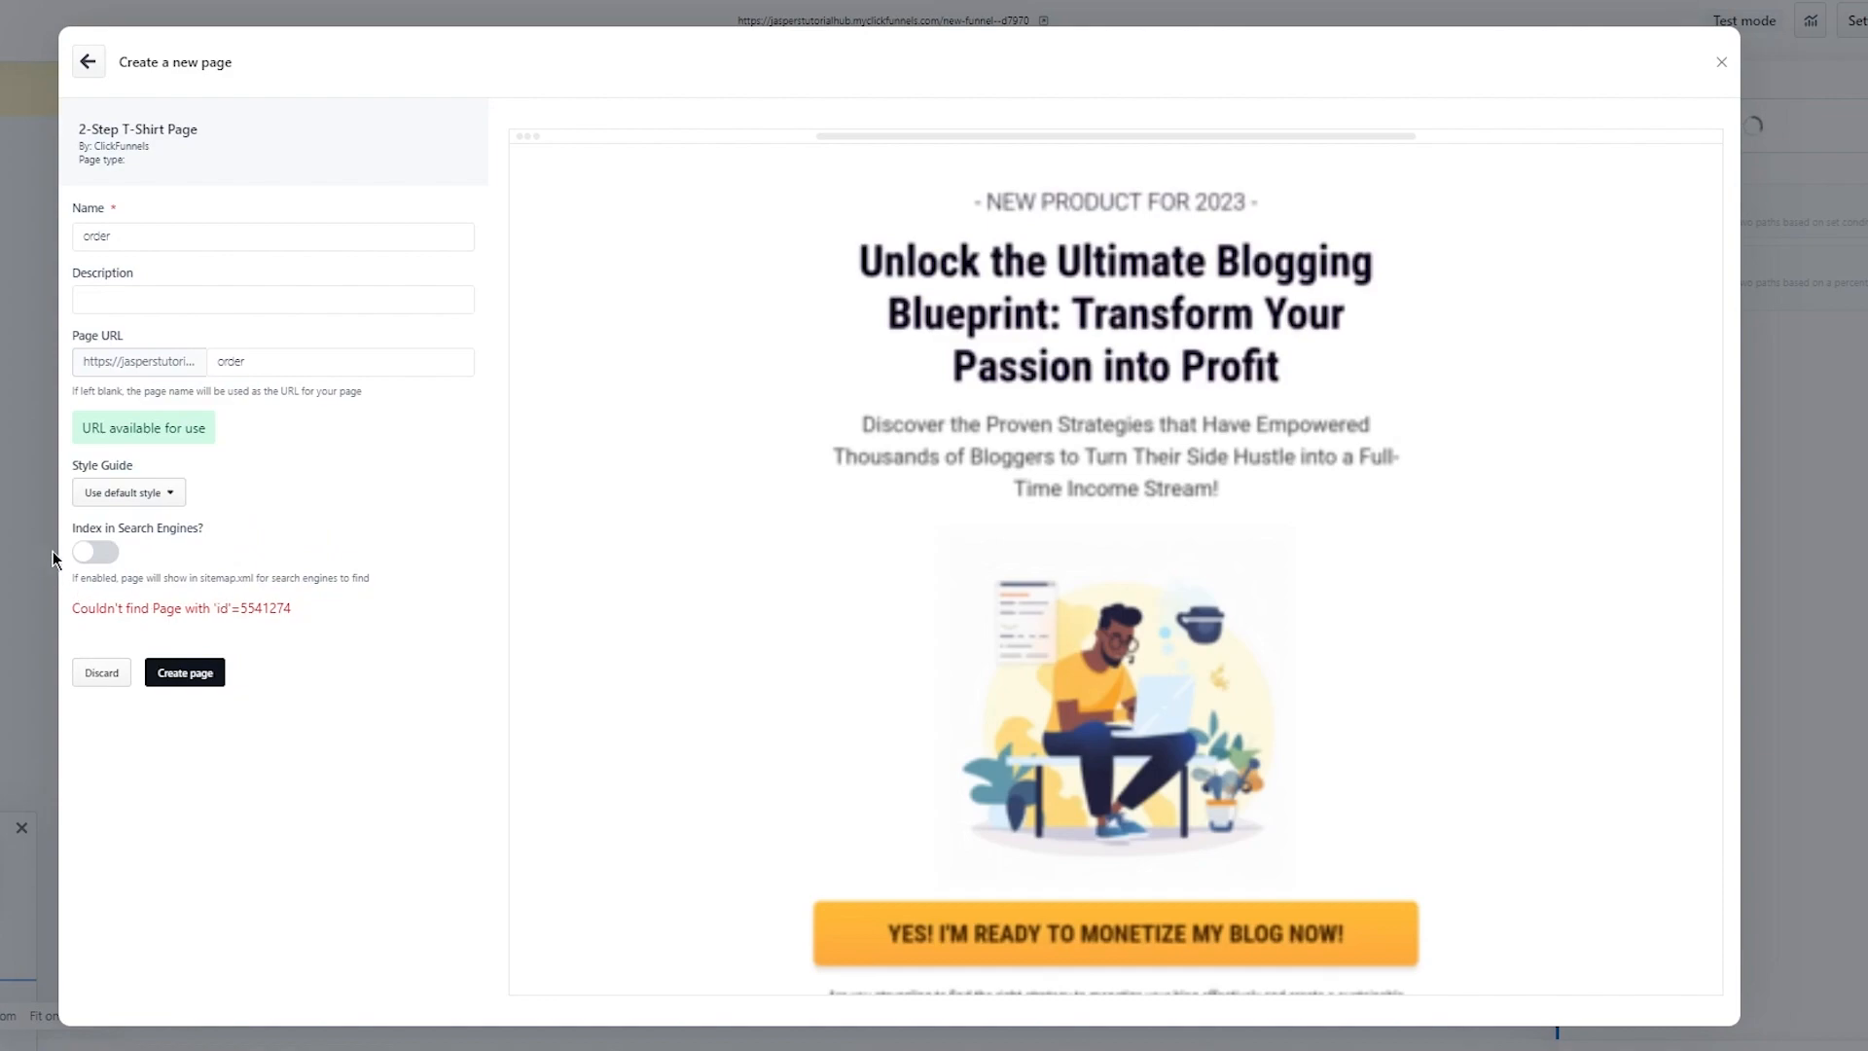
left_click(96, 552)
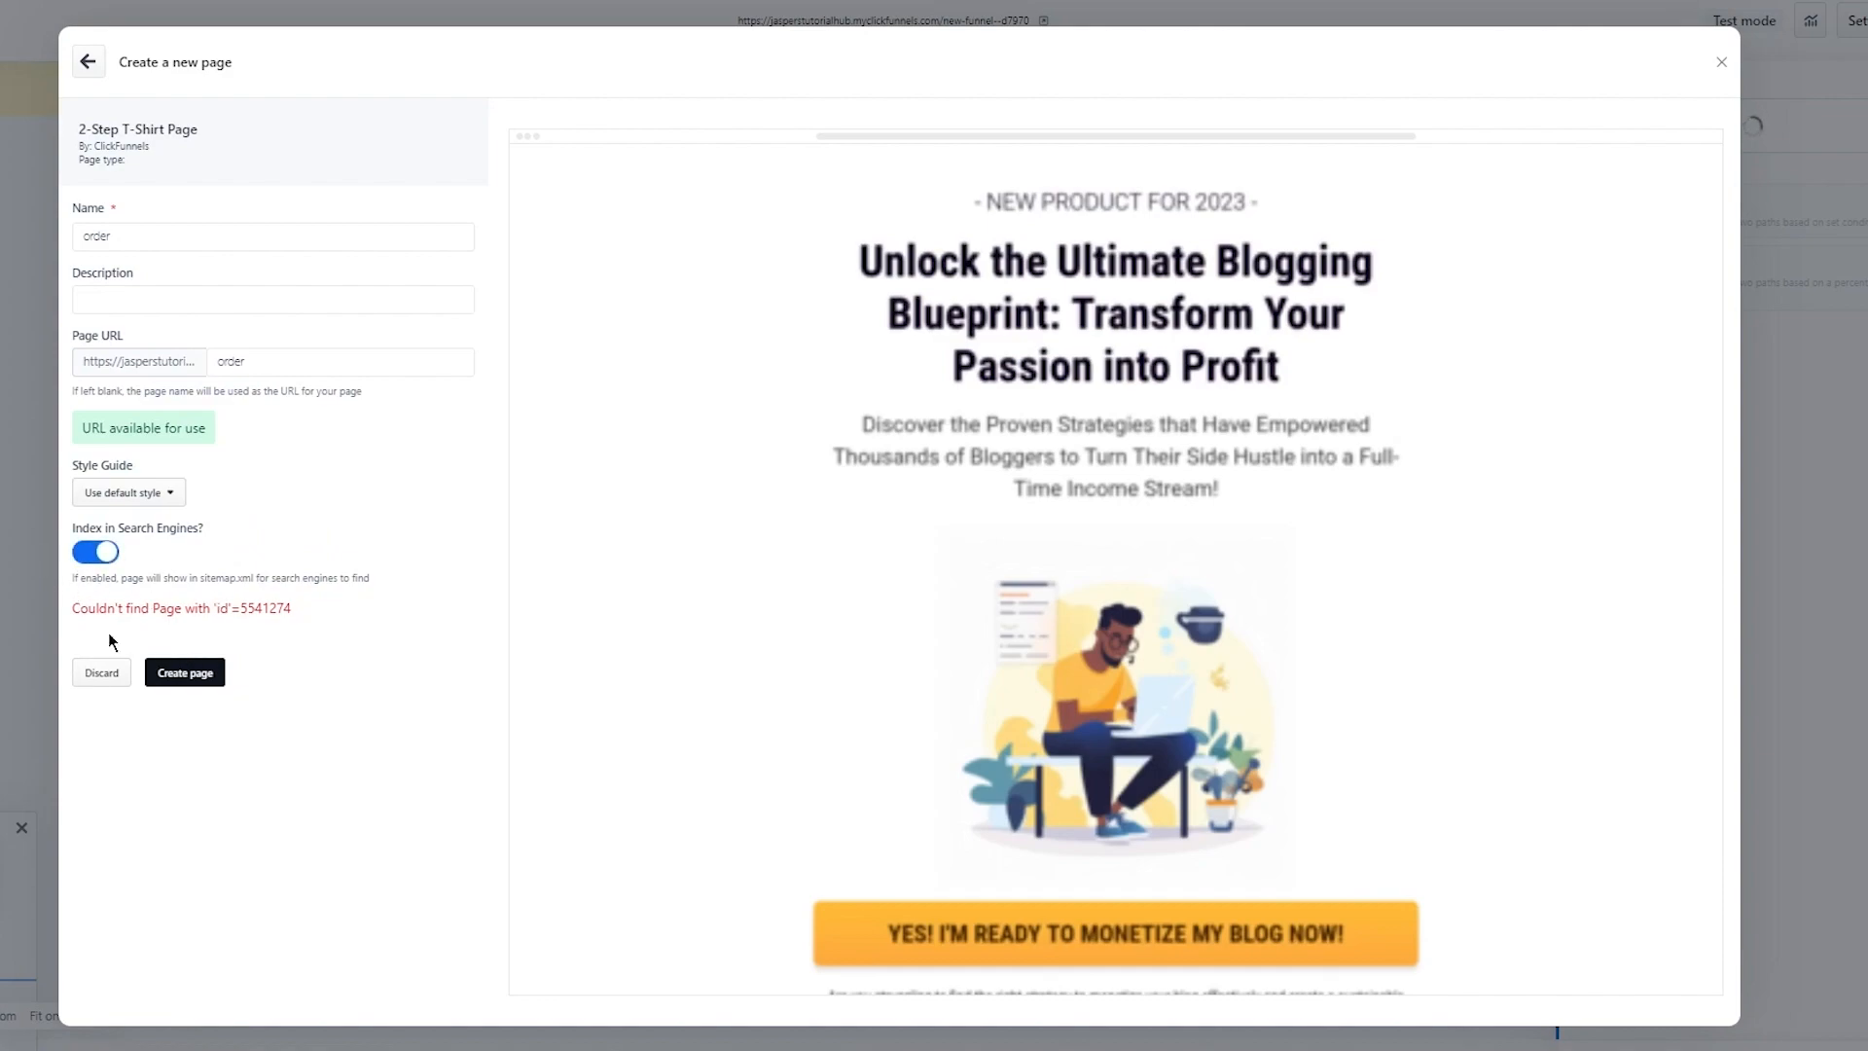
left_click(189, 667)
left_click(204, 673)
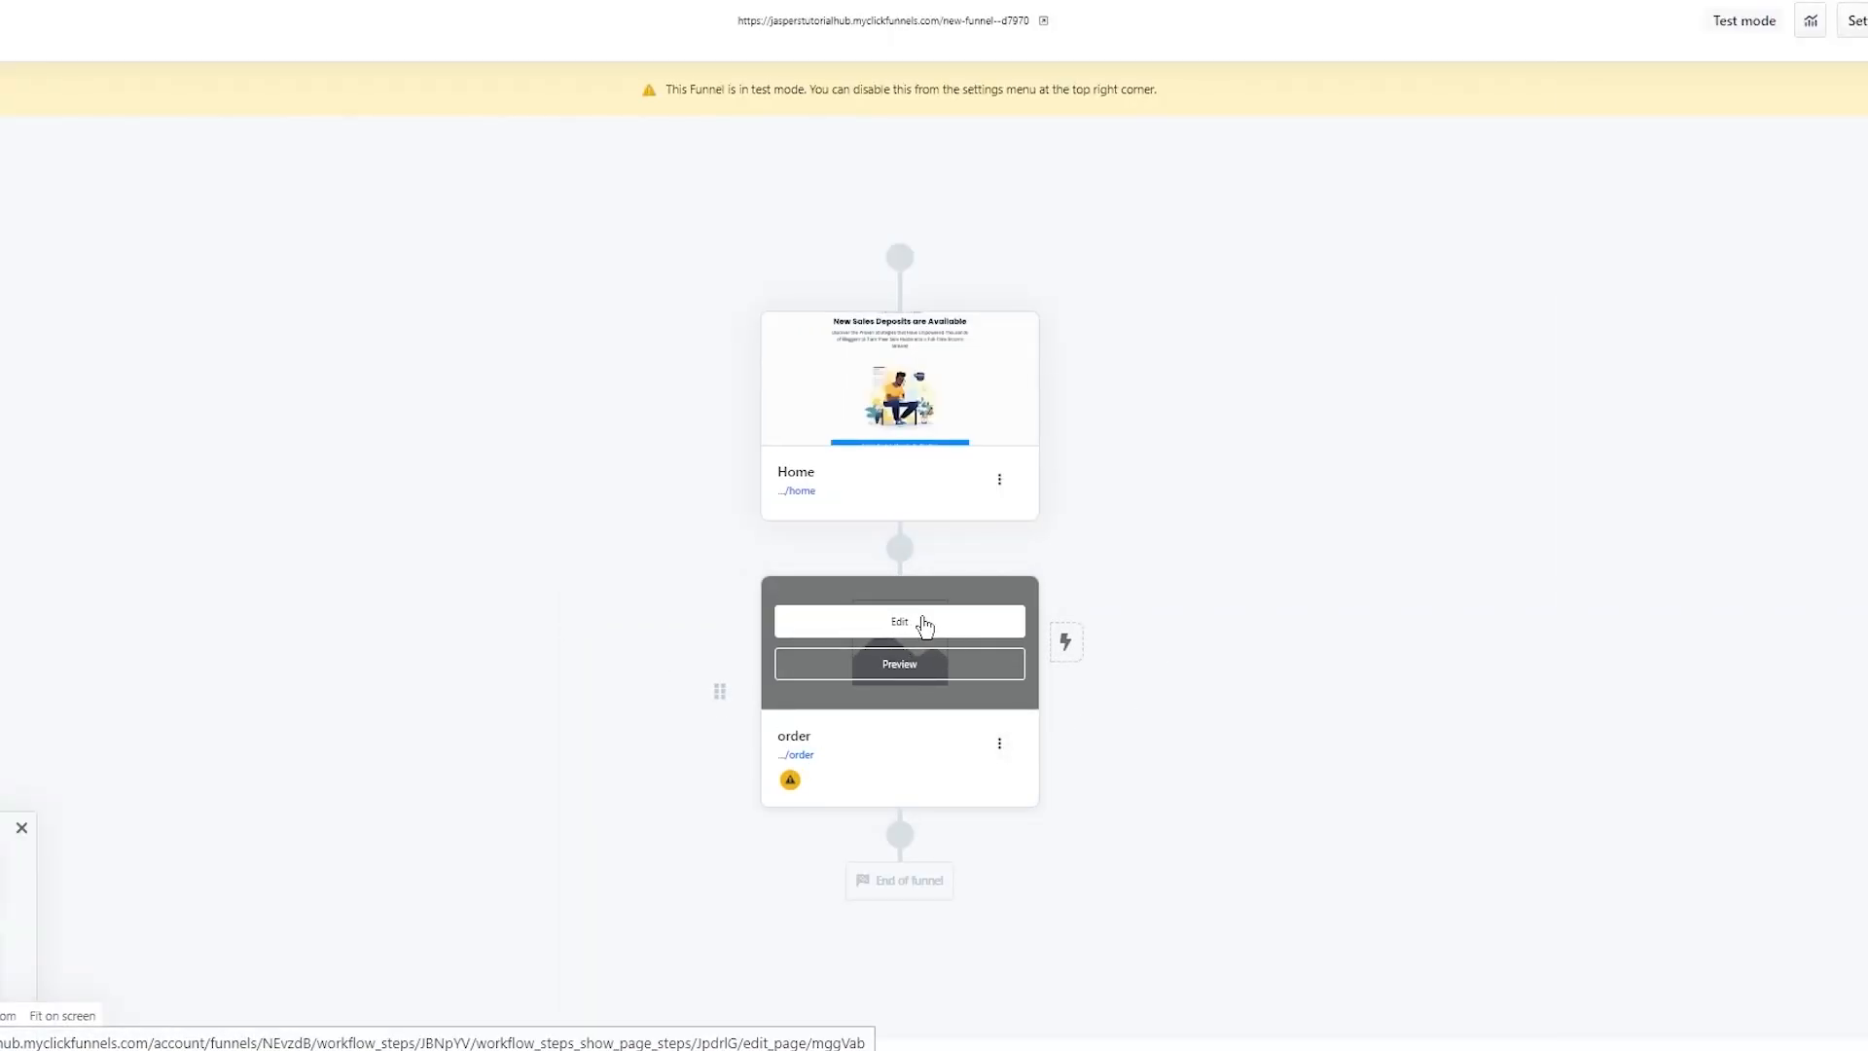
- View the existing workflows that can be attached to the order page, then close the chooser
left_click(1068, 646)
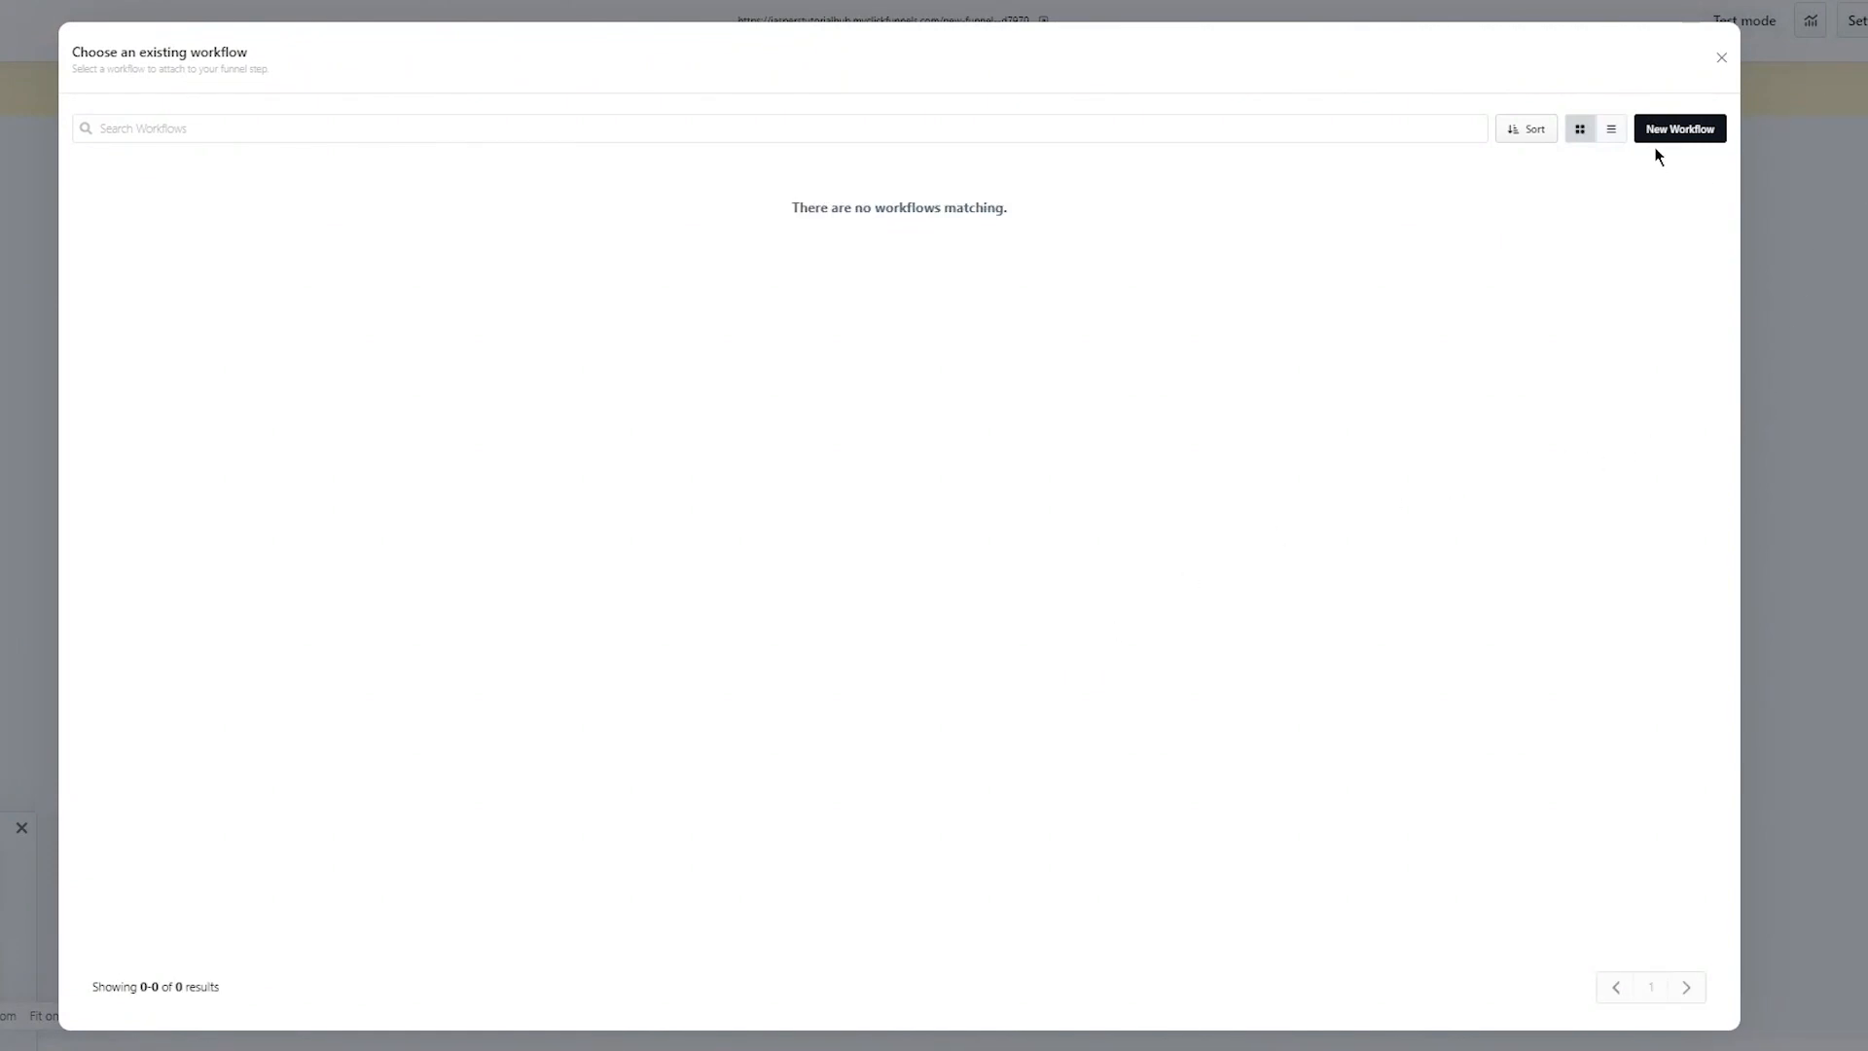
left_click(1718, 58)
- Open the order page for editing and look over its content from the T-shirt offer to the footer
mouse_move(963, 659)
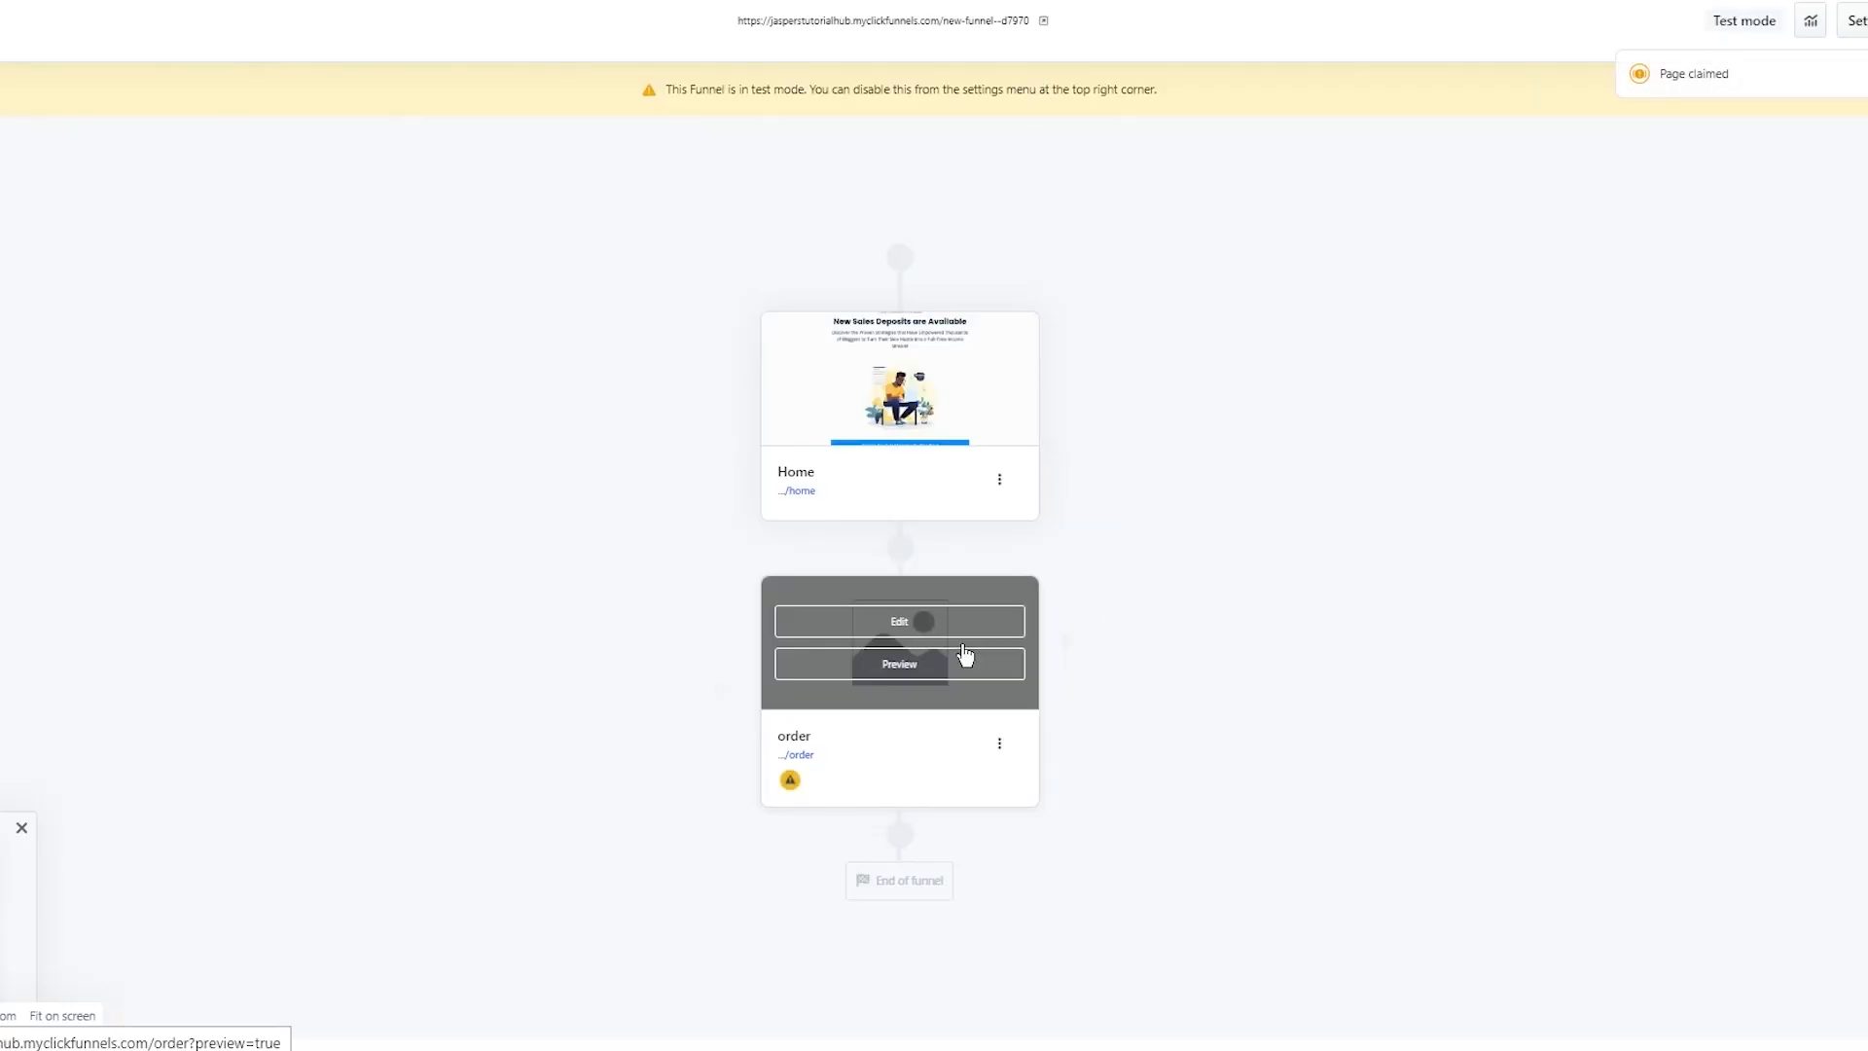
left_click(886, 622)
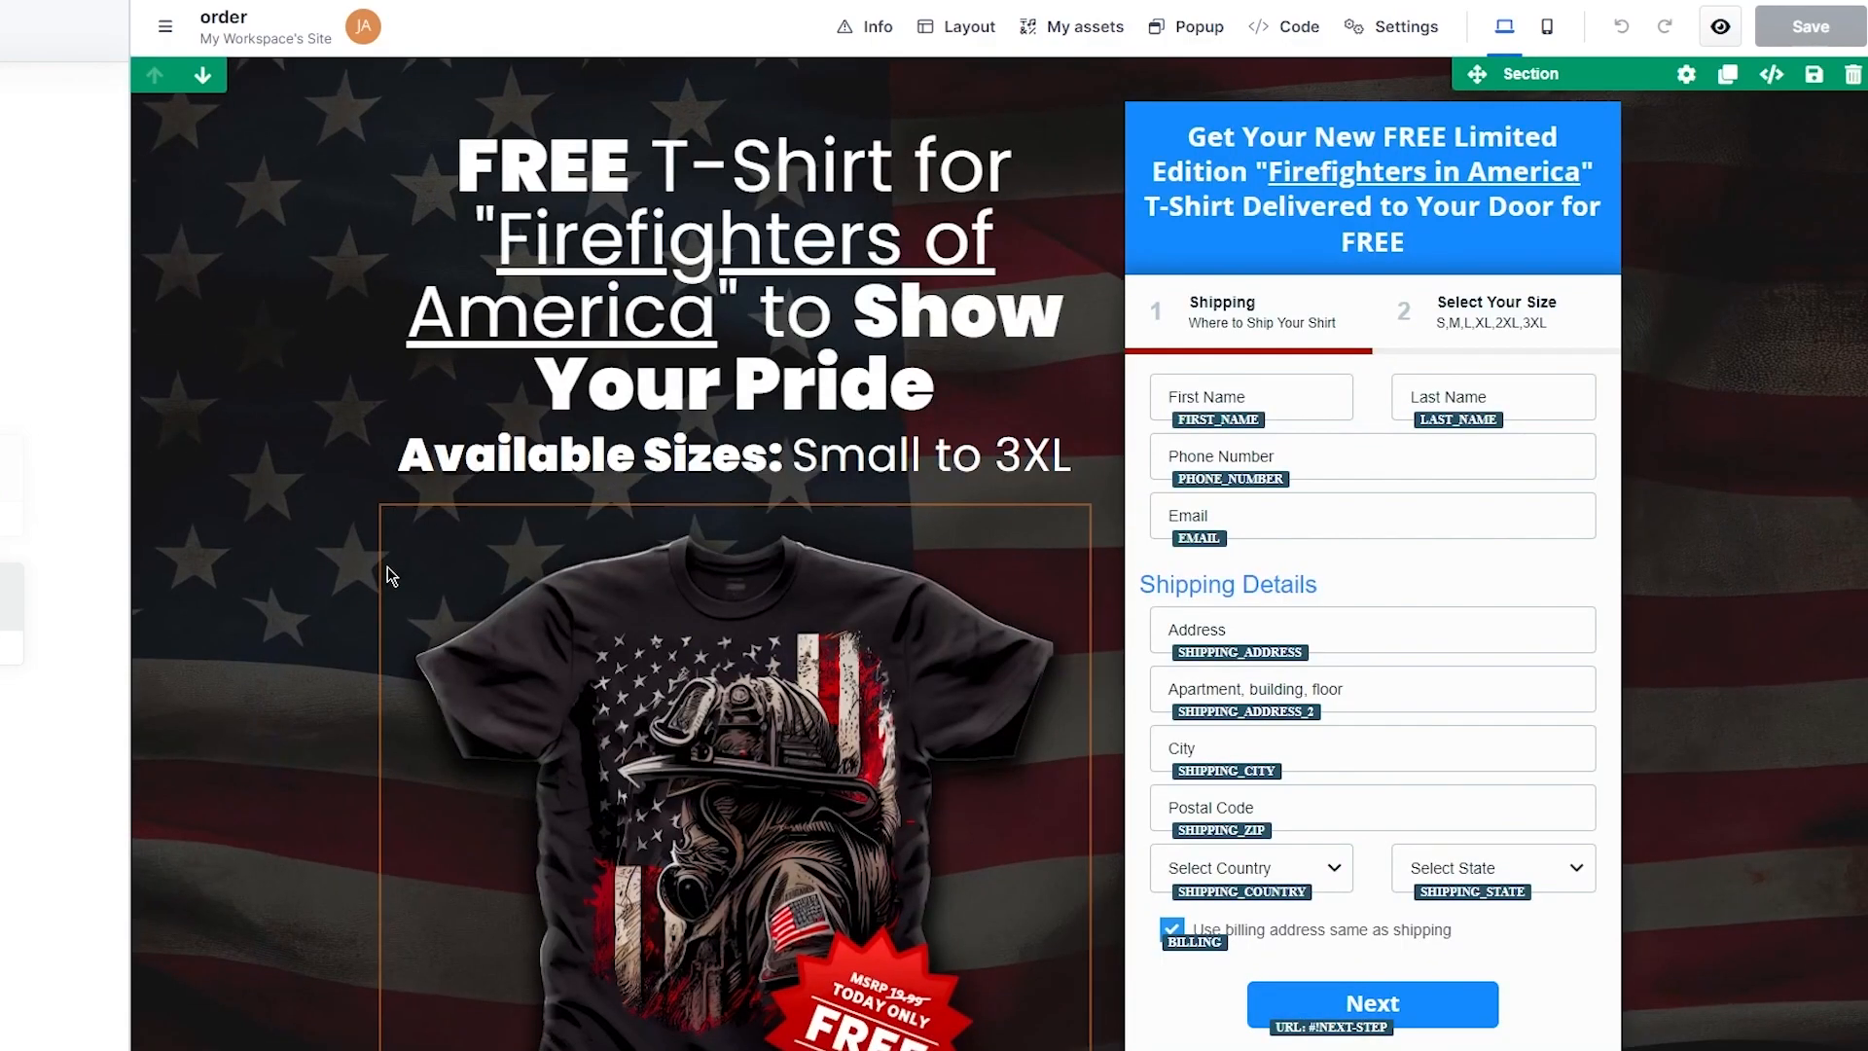
scroll(360, 554, "down", 5)
scroll(360, 564, "down", 11)
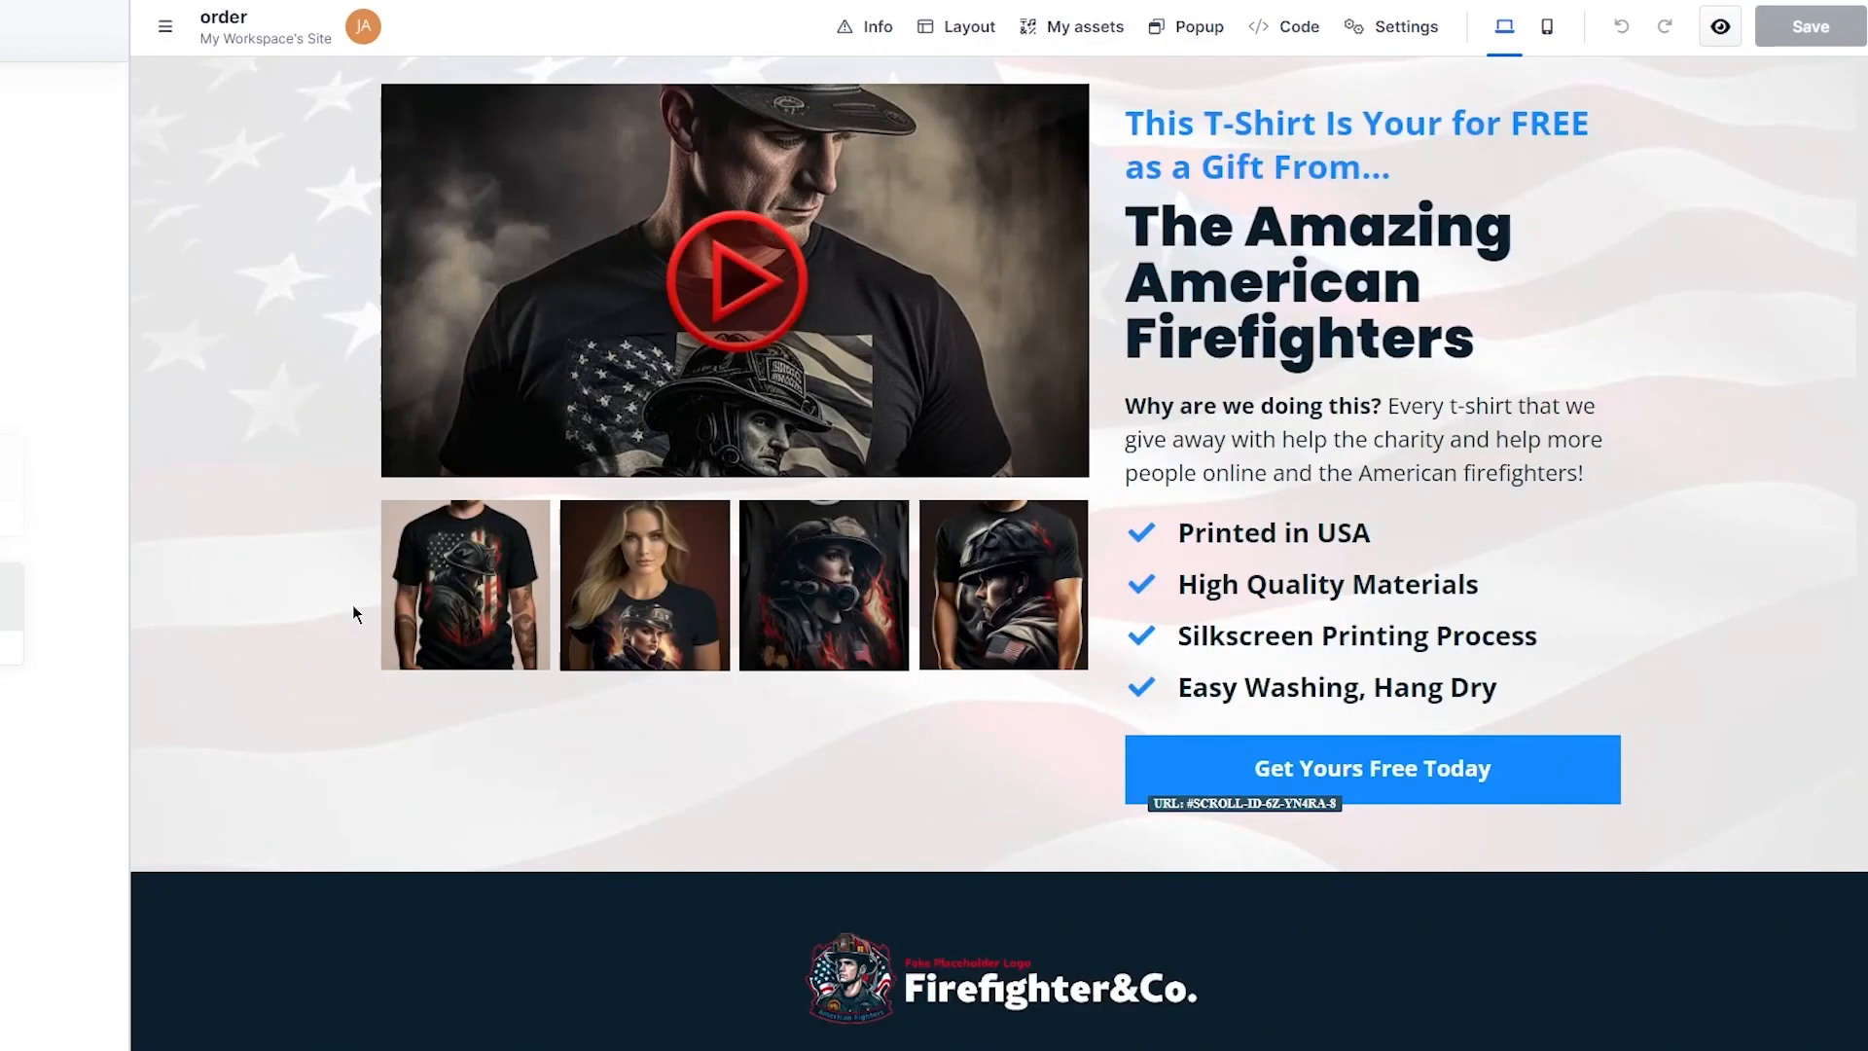
scroll(352, 604, "up", 8)
scroll(383, 611, "up", 8)
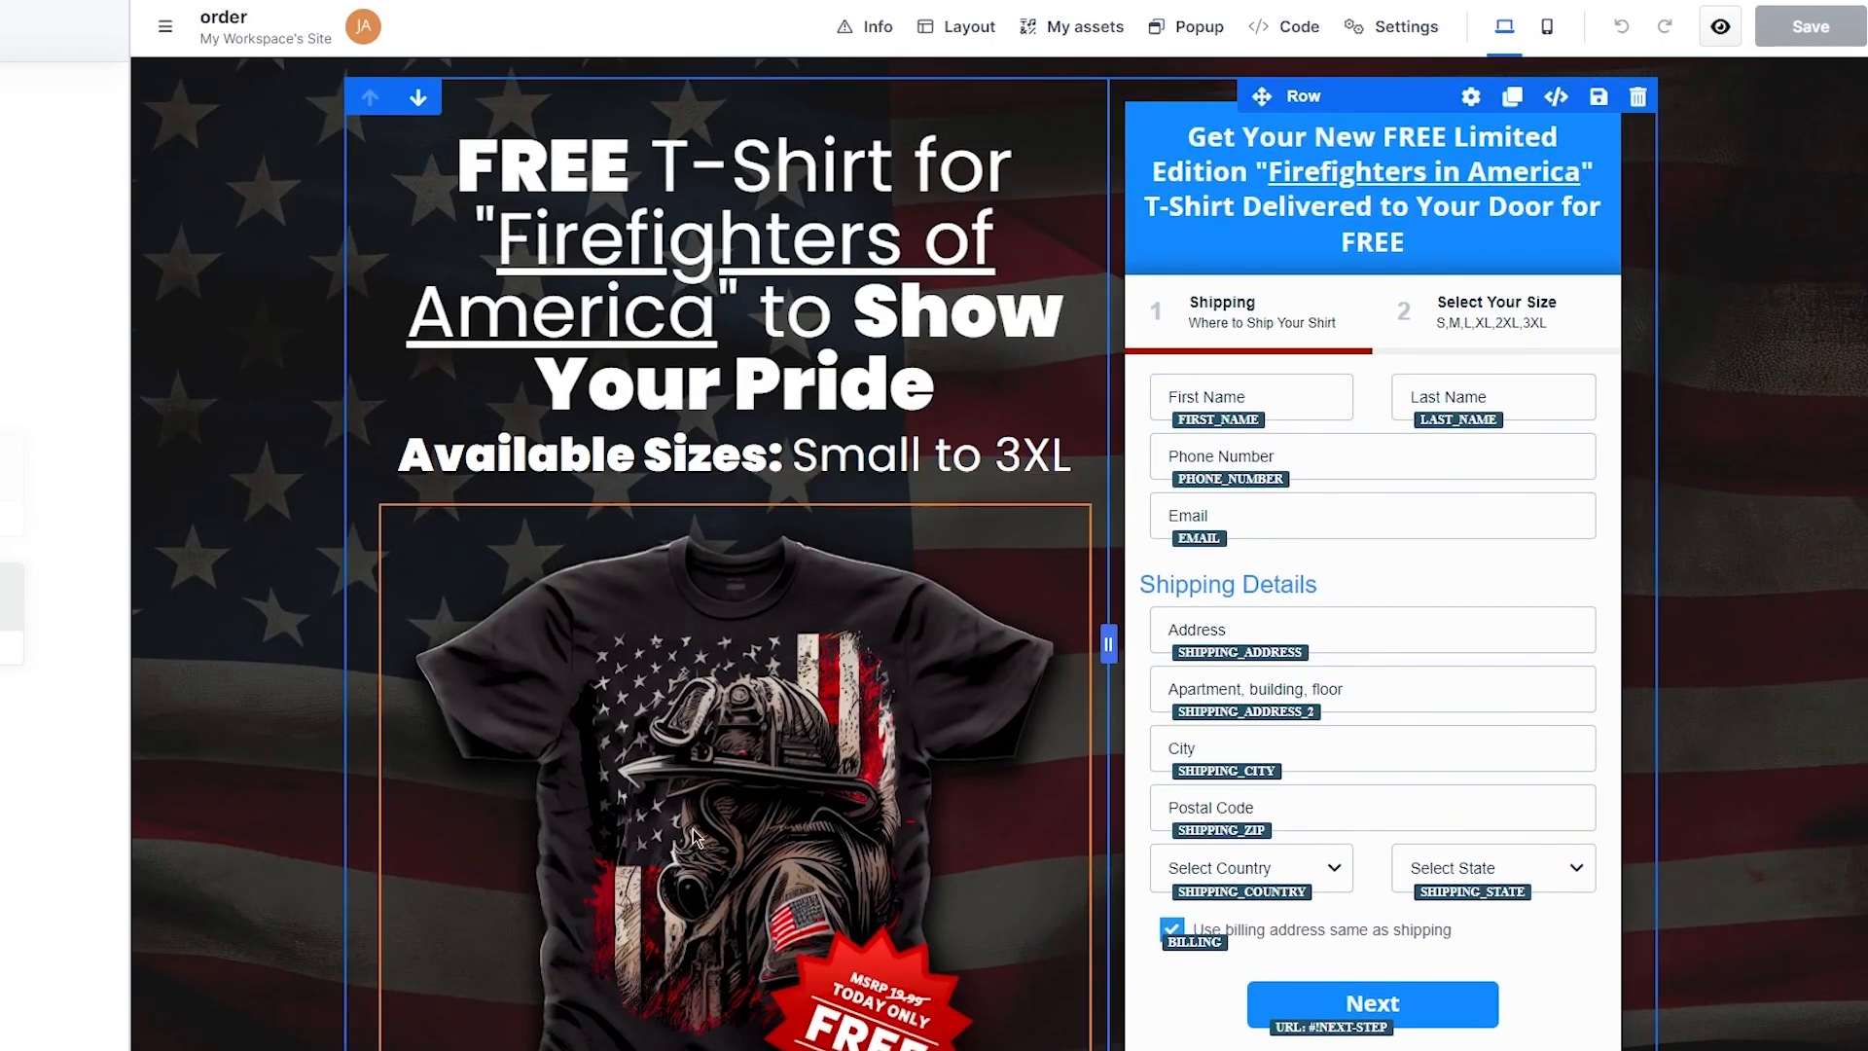
- Look over the order page's sections and inspect the settings of the T-shirt image in the first section
scroll(242, 541, "down", 6)
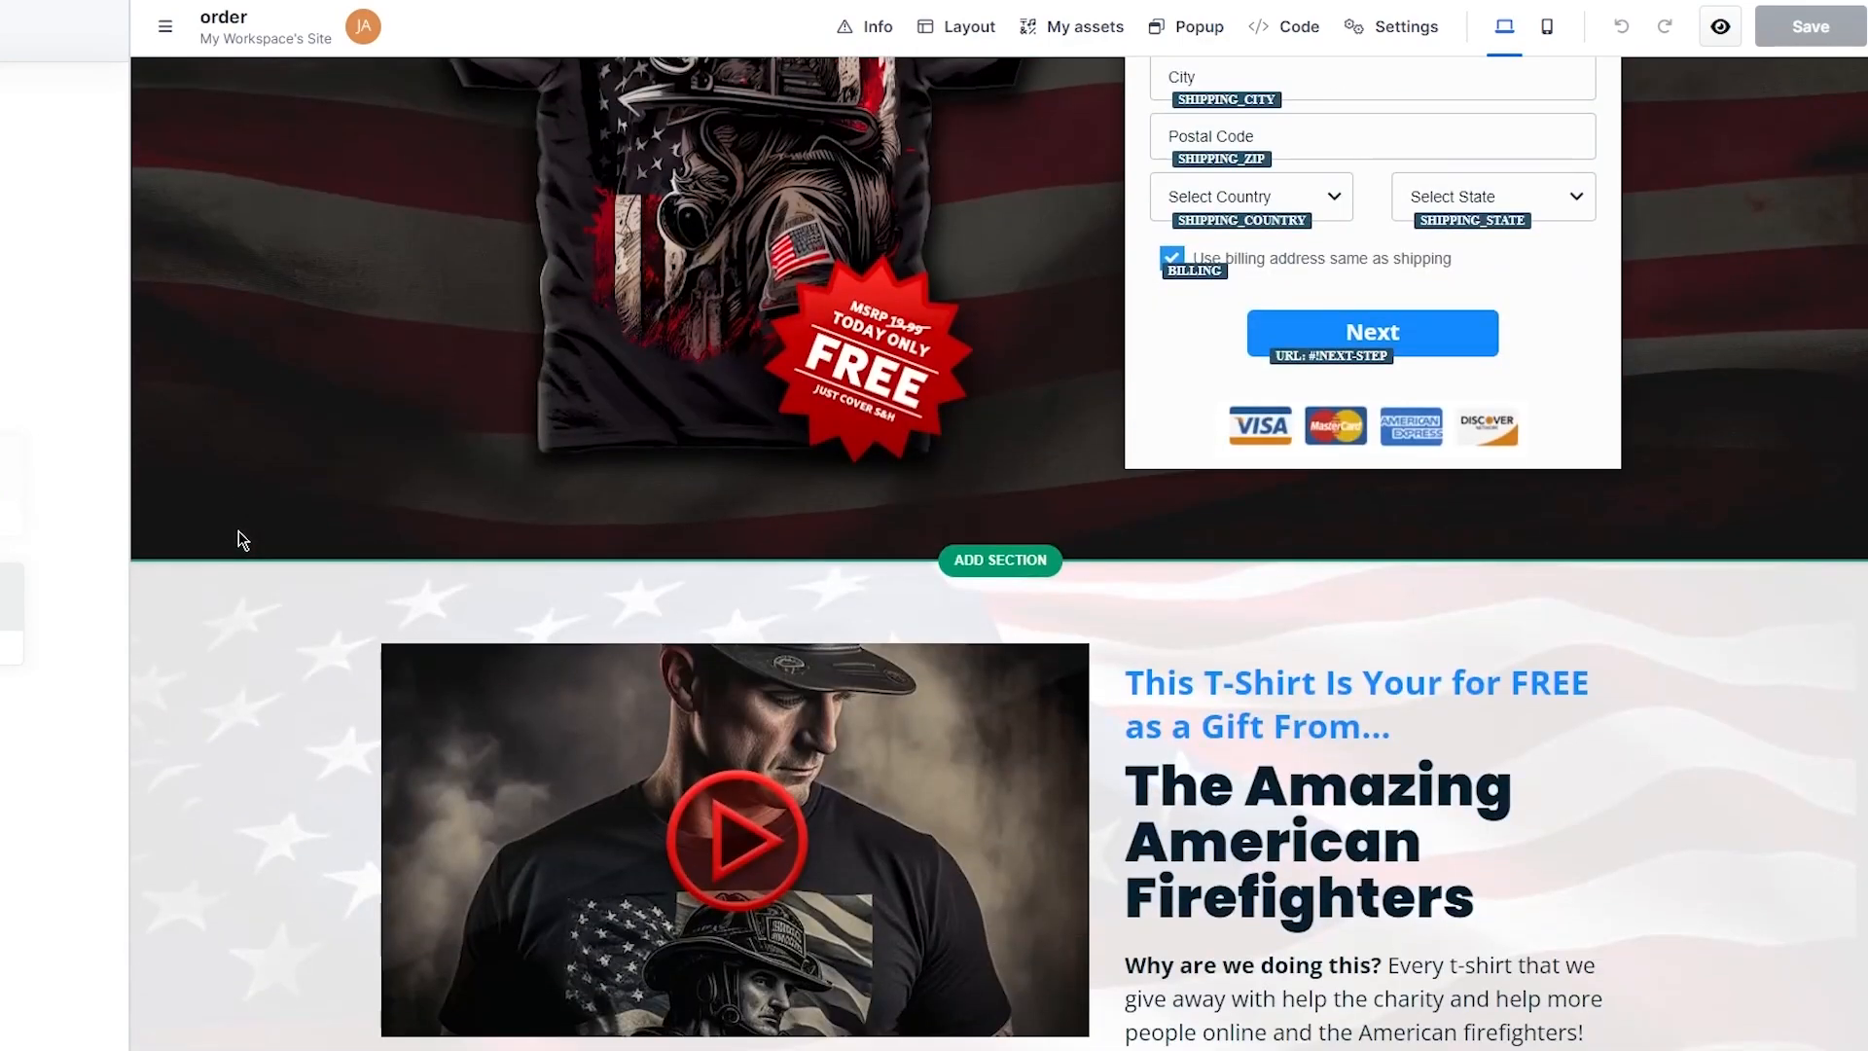
scroll(242, 541, "down", 7)
scroll(440, 525, "up", 5)
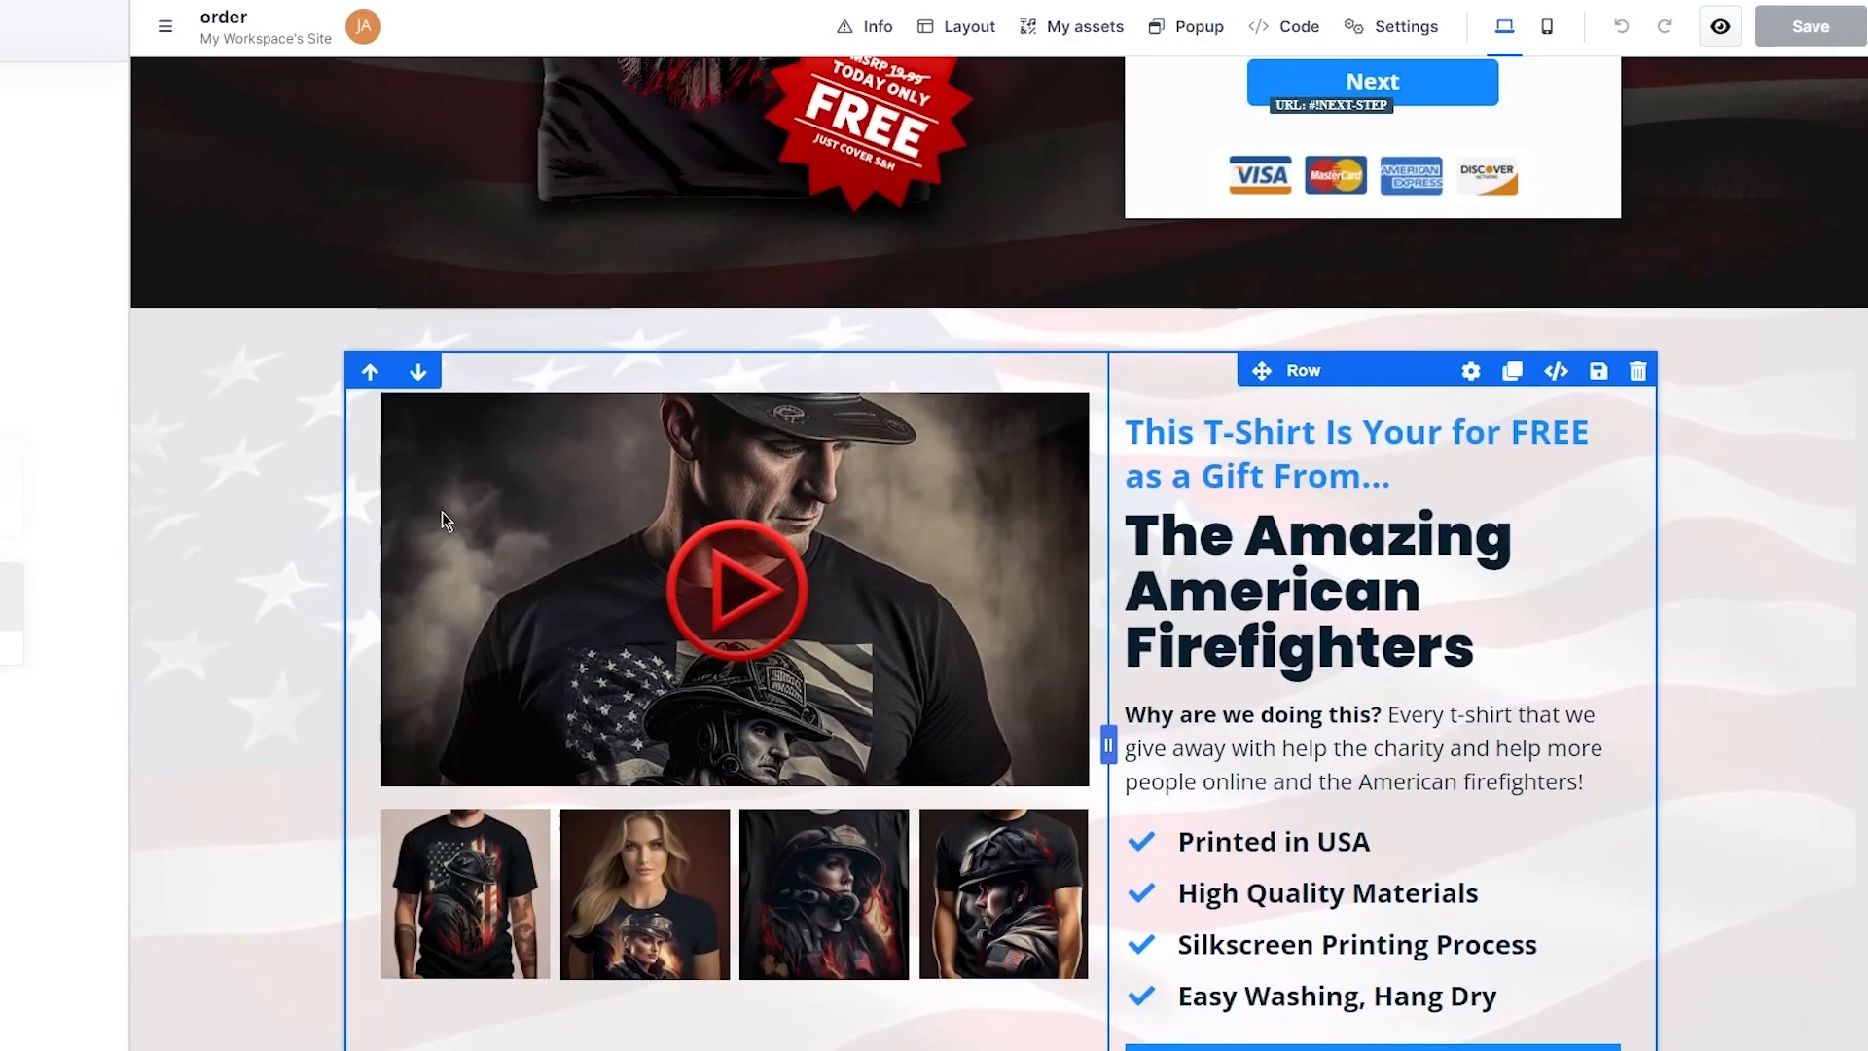
scroll(442, 512, "up", 8)
left_click(652, 669)
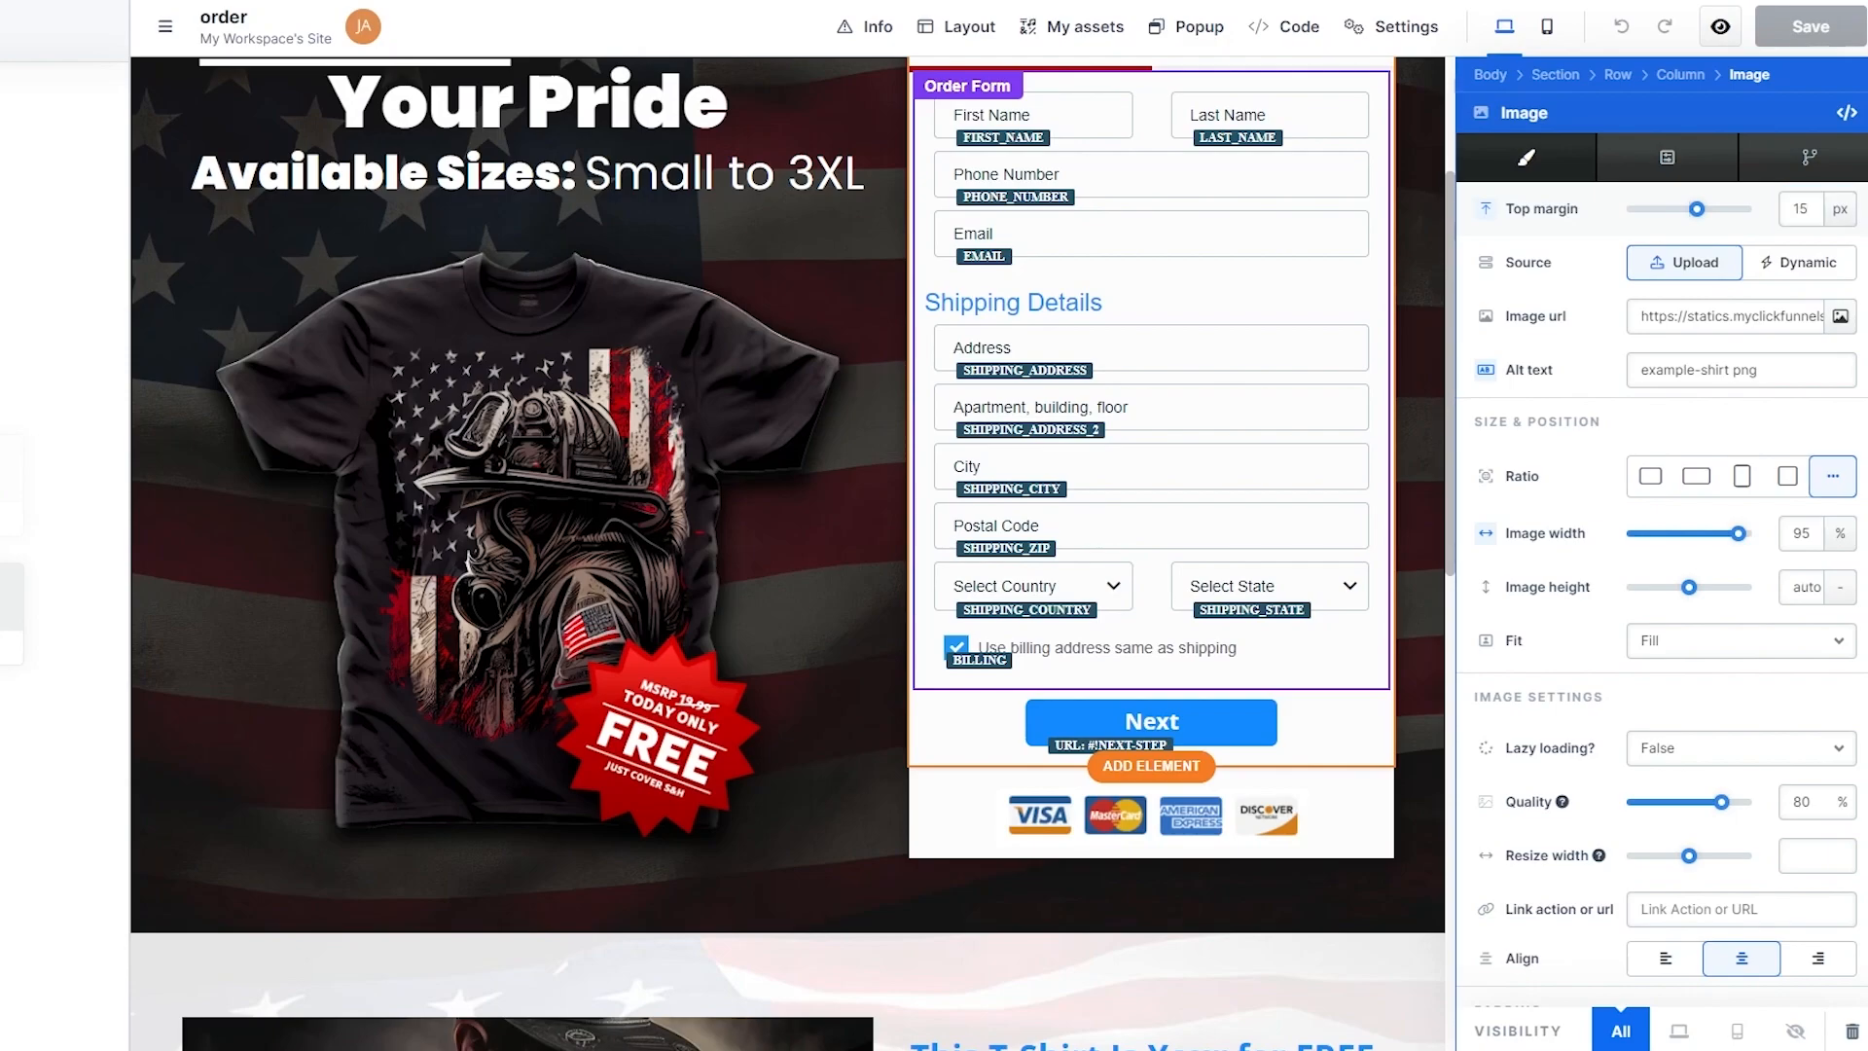
left_click(1807, 210)
scroll(1041, 460, "up", 1)
scroll(1041, 460, "up", 3)
scroll(851, 373, "down", 4)
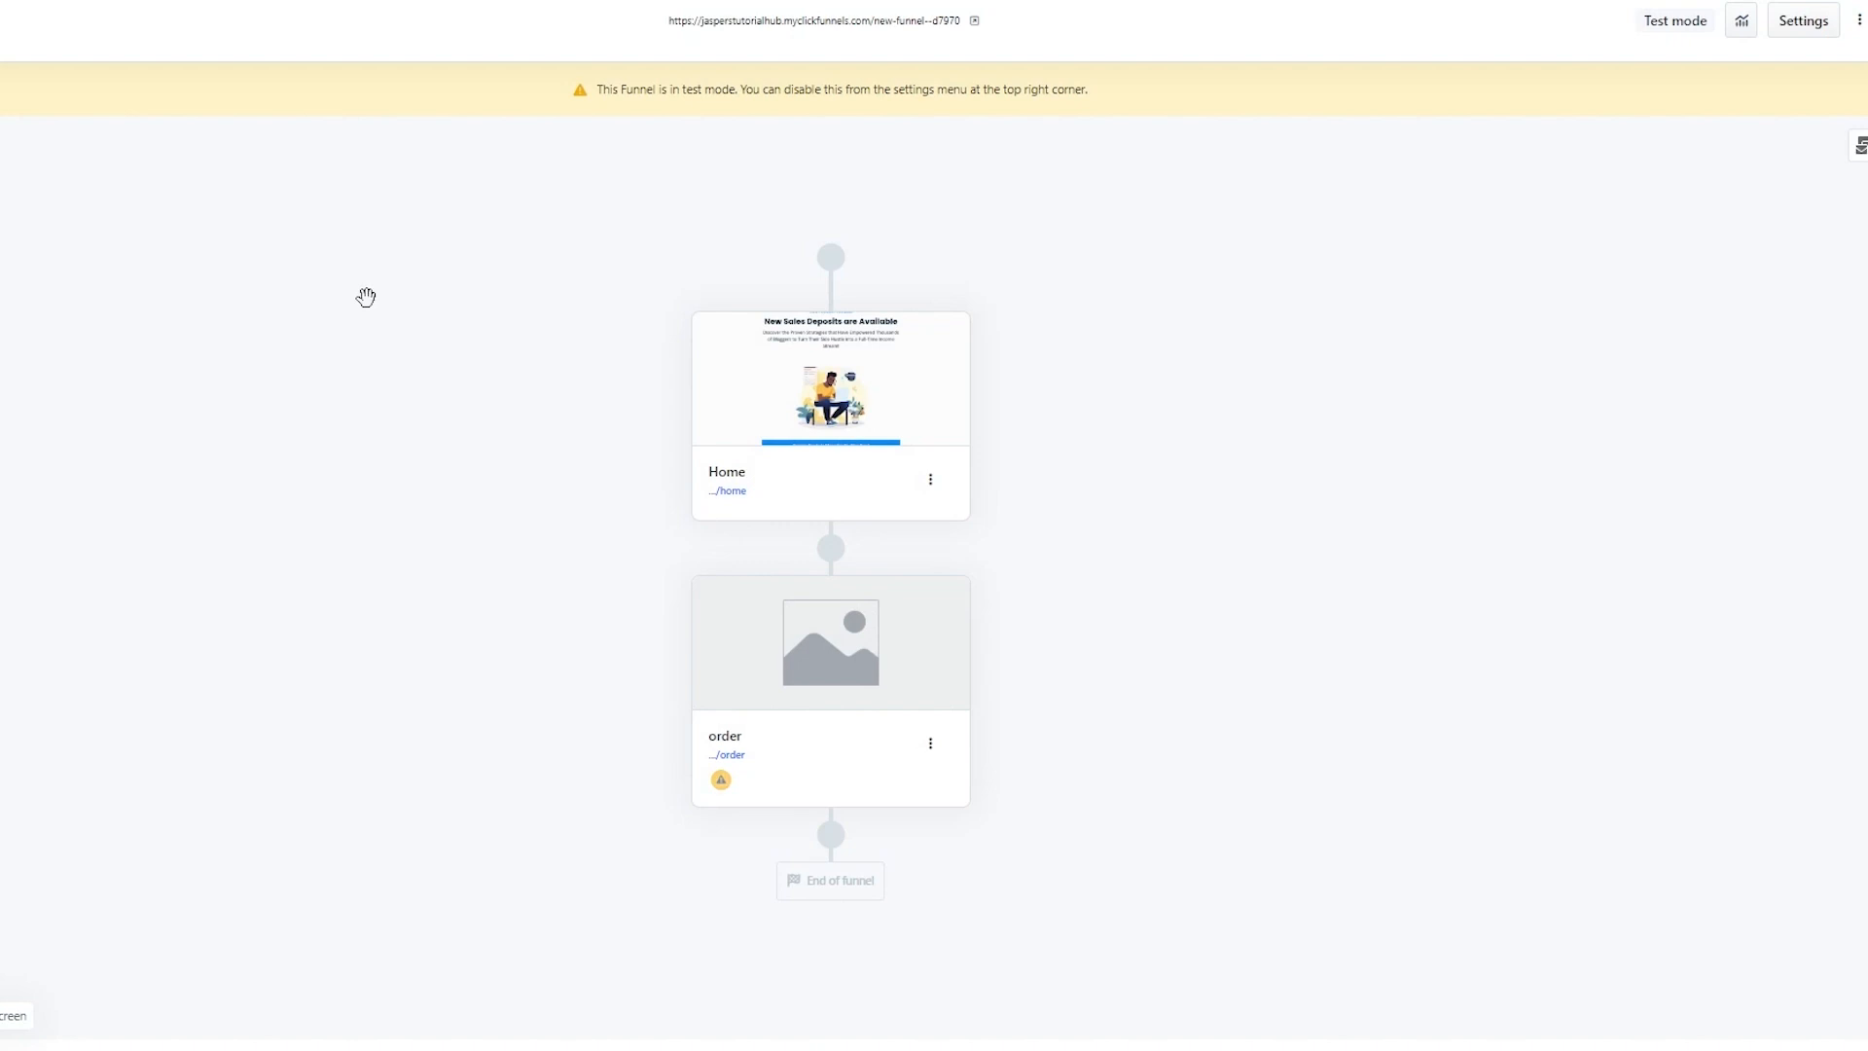
- Browse the Order Confirmation, OTO (Upsell / Downsell) and Order page templates available for a step after order, then close the chooser
mouse_move(781, 387)
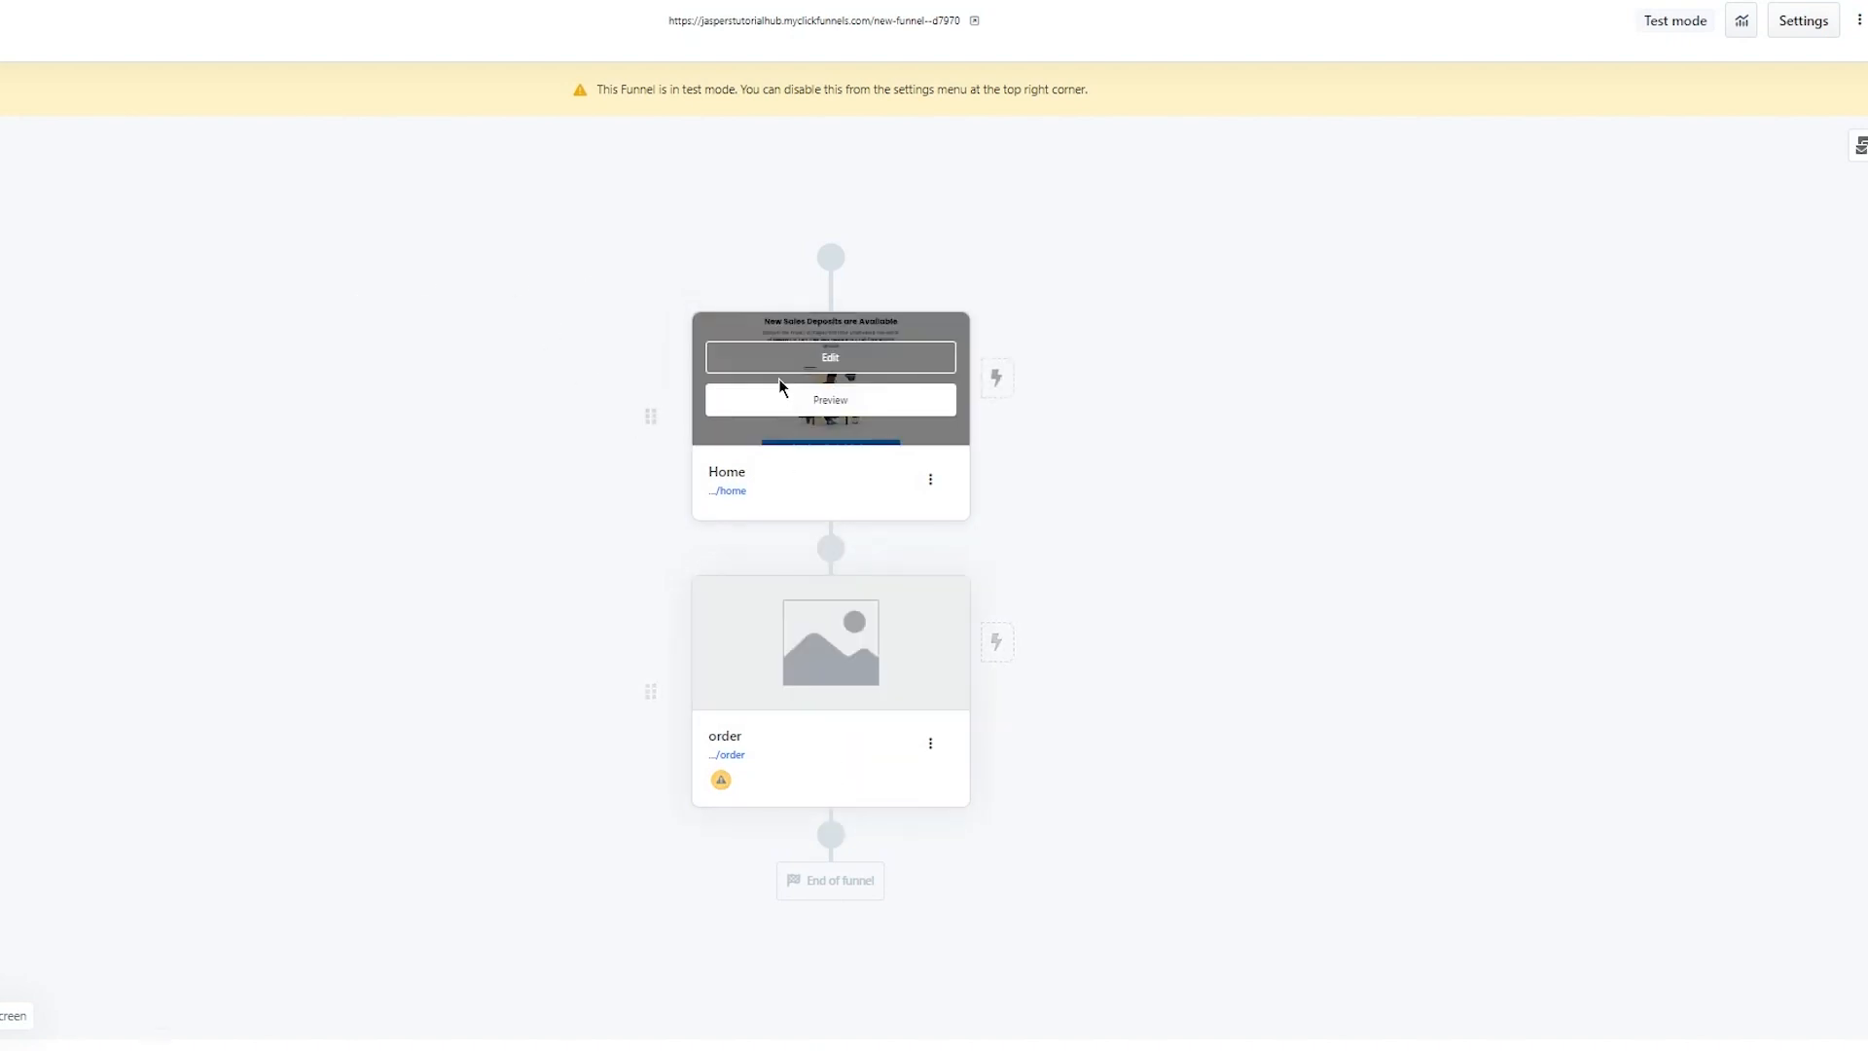
left_click(831, 836)
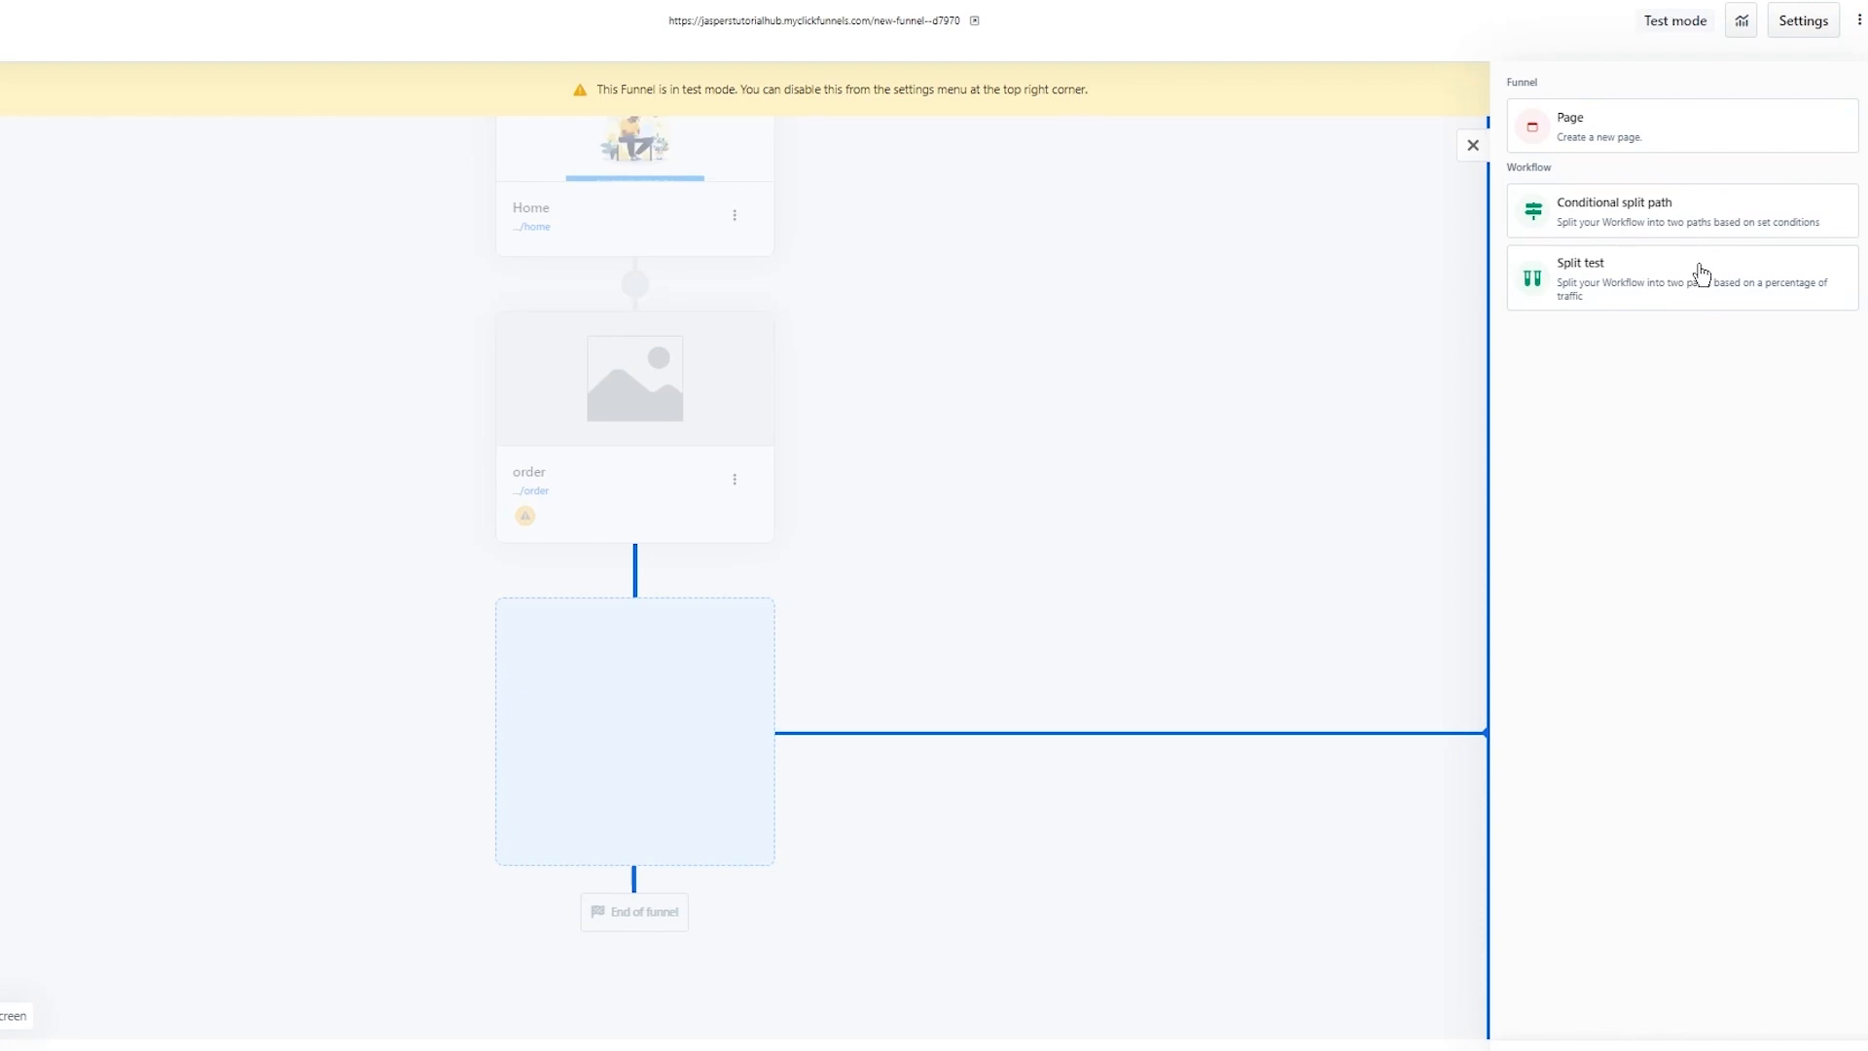
left_click(1648, 145)
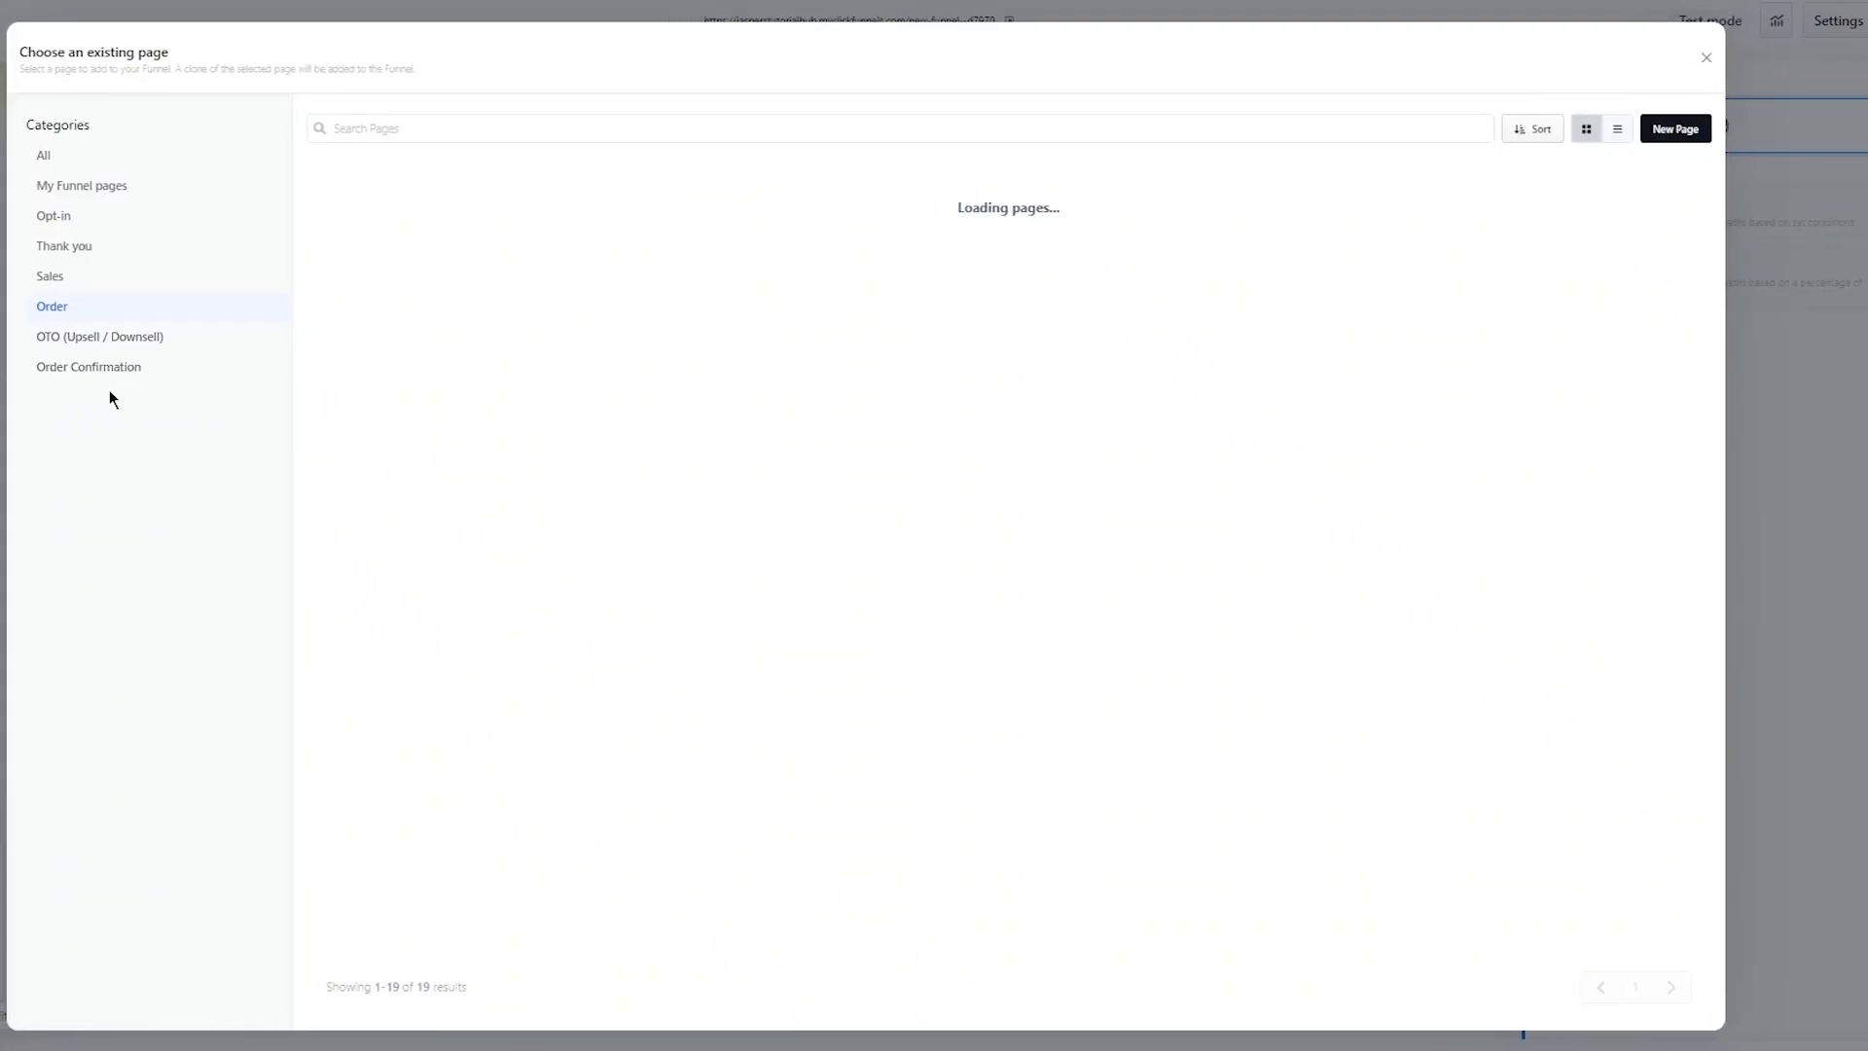
left_click(94, 366)
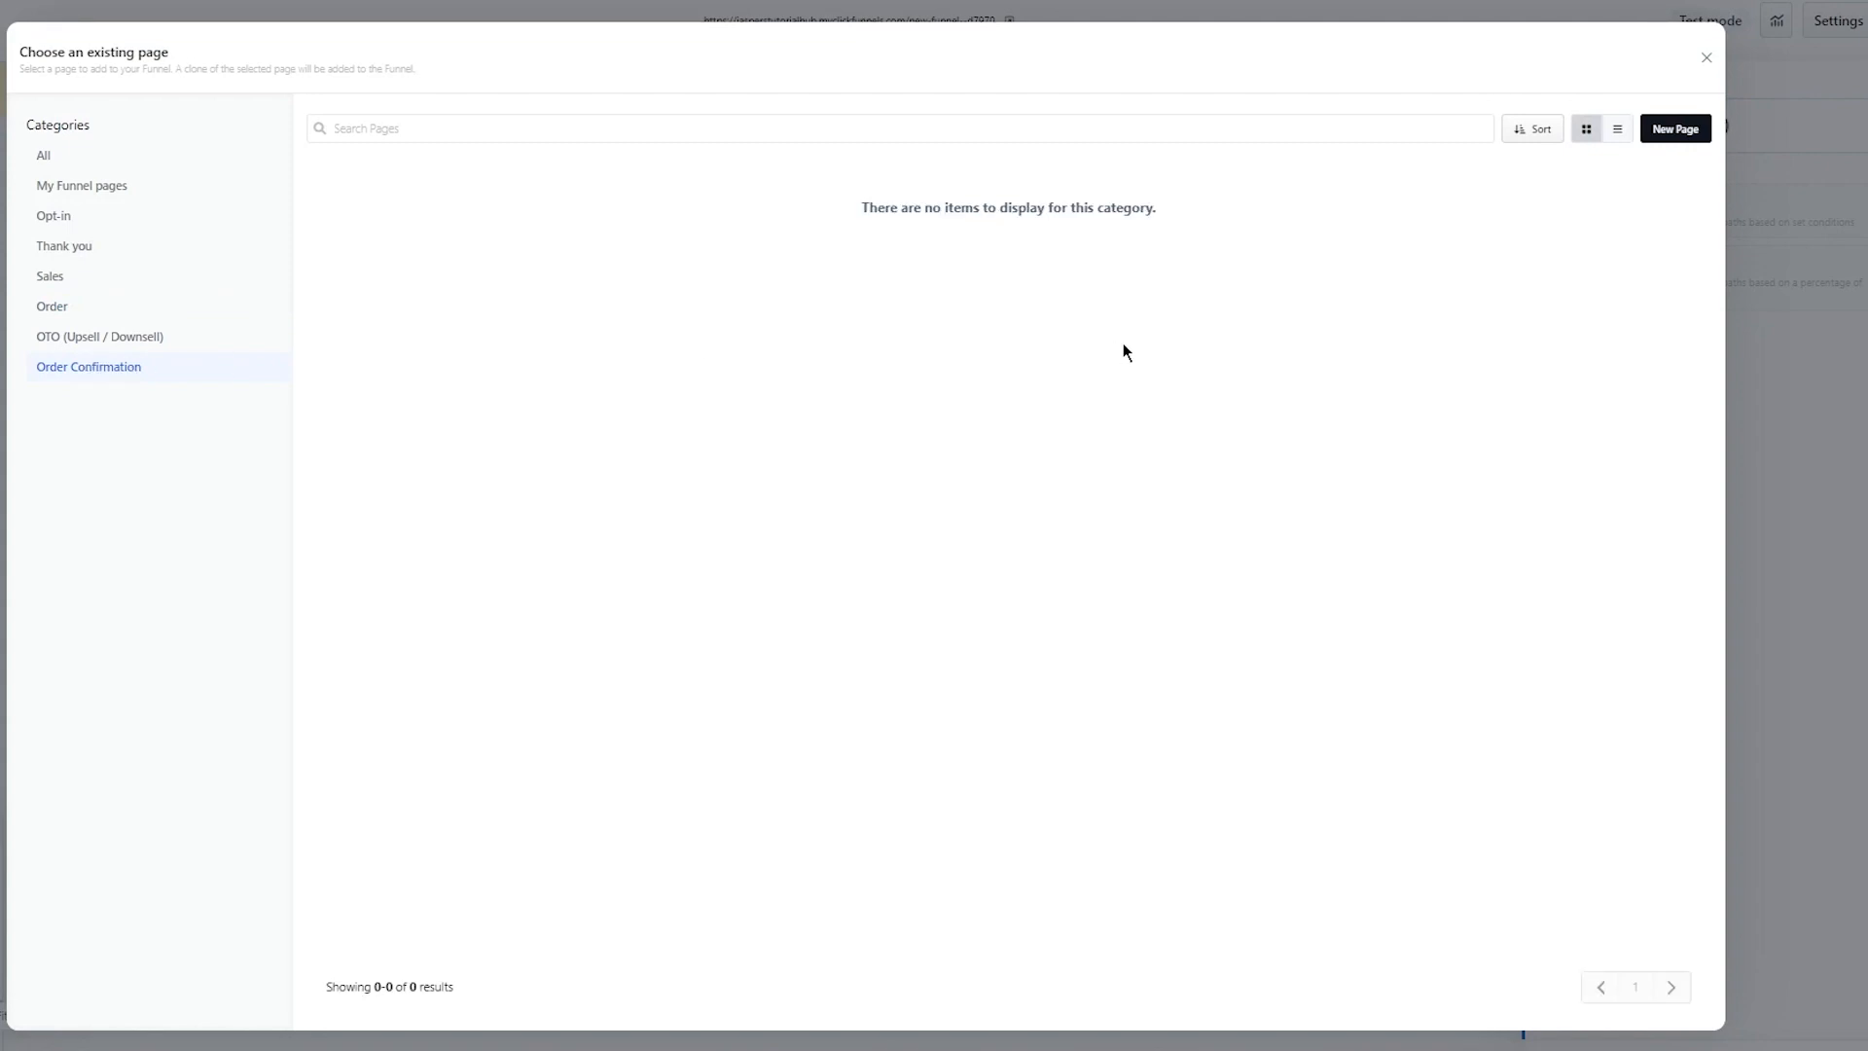
left_click(122, 346)
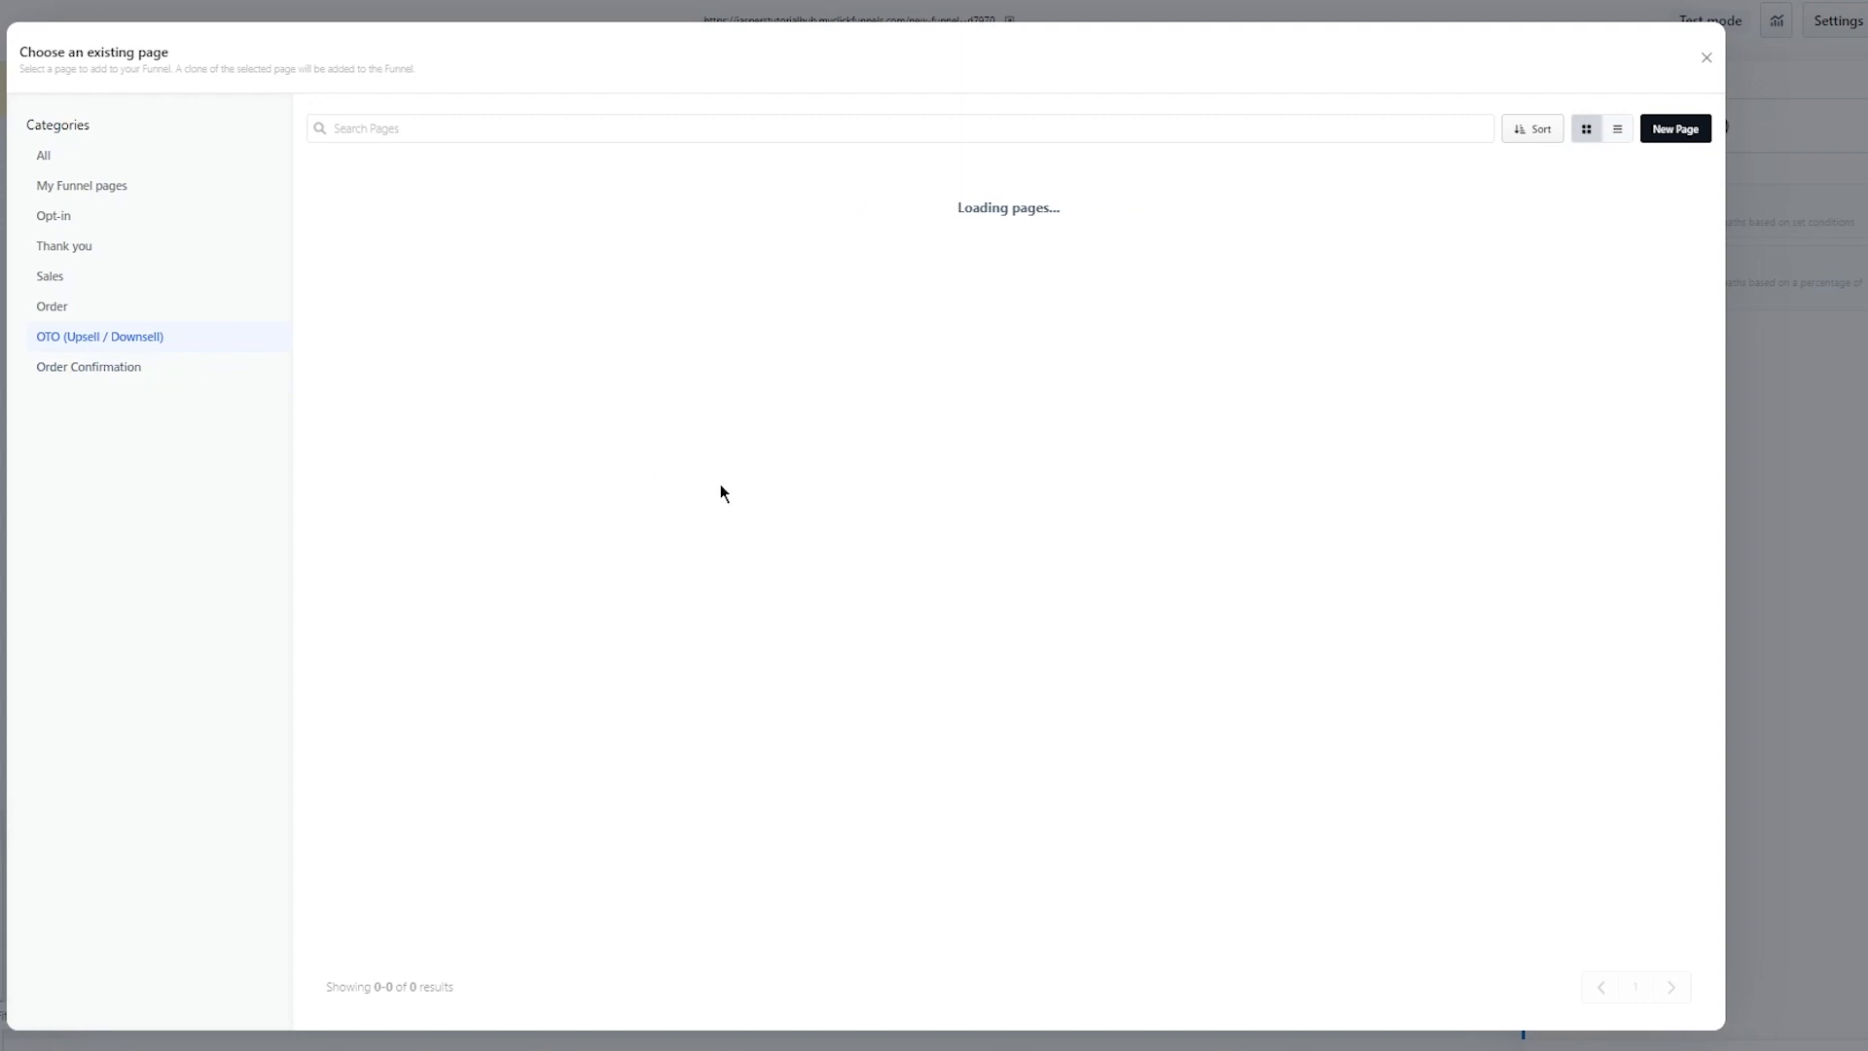
left_click(66, 316)
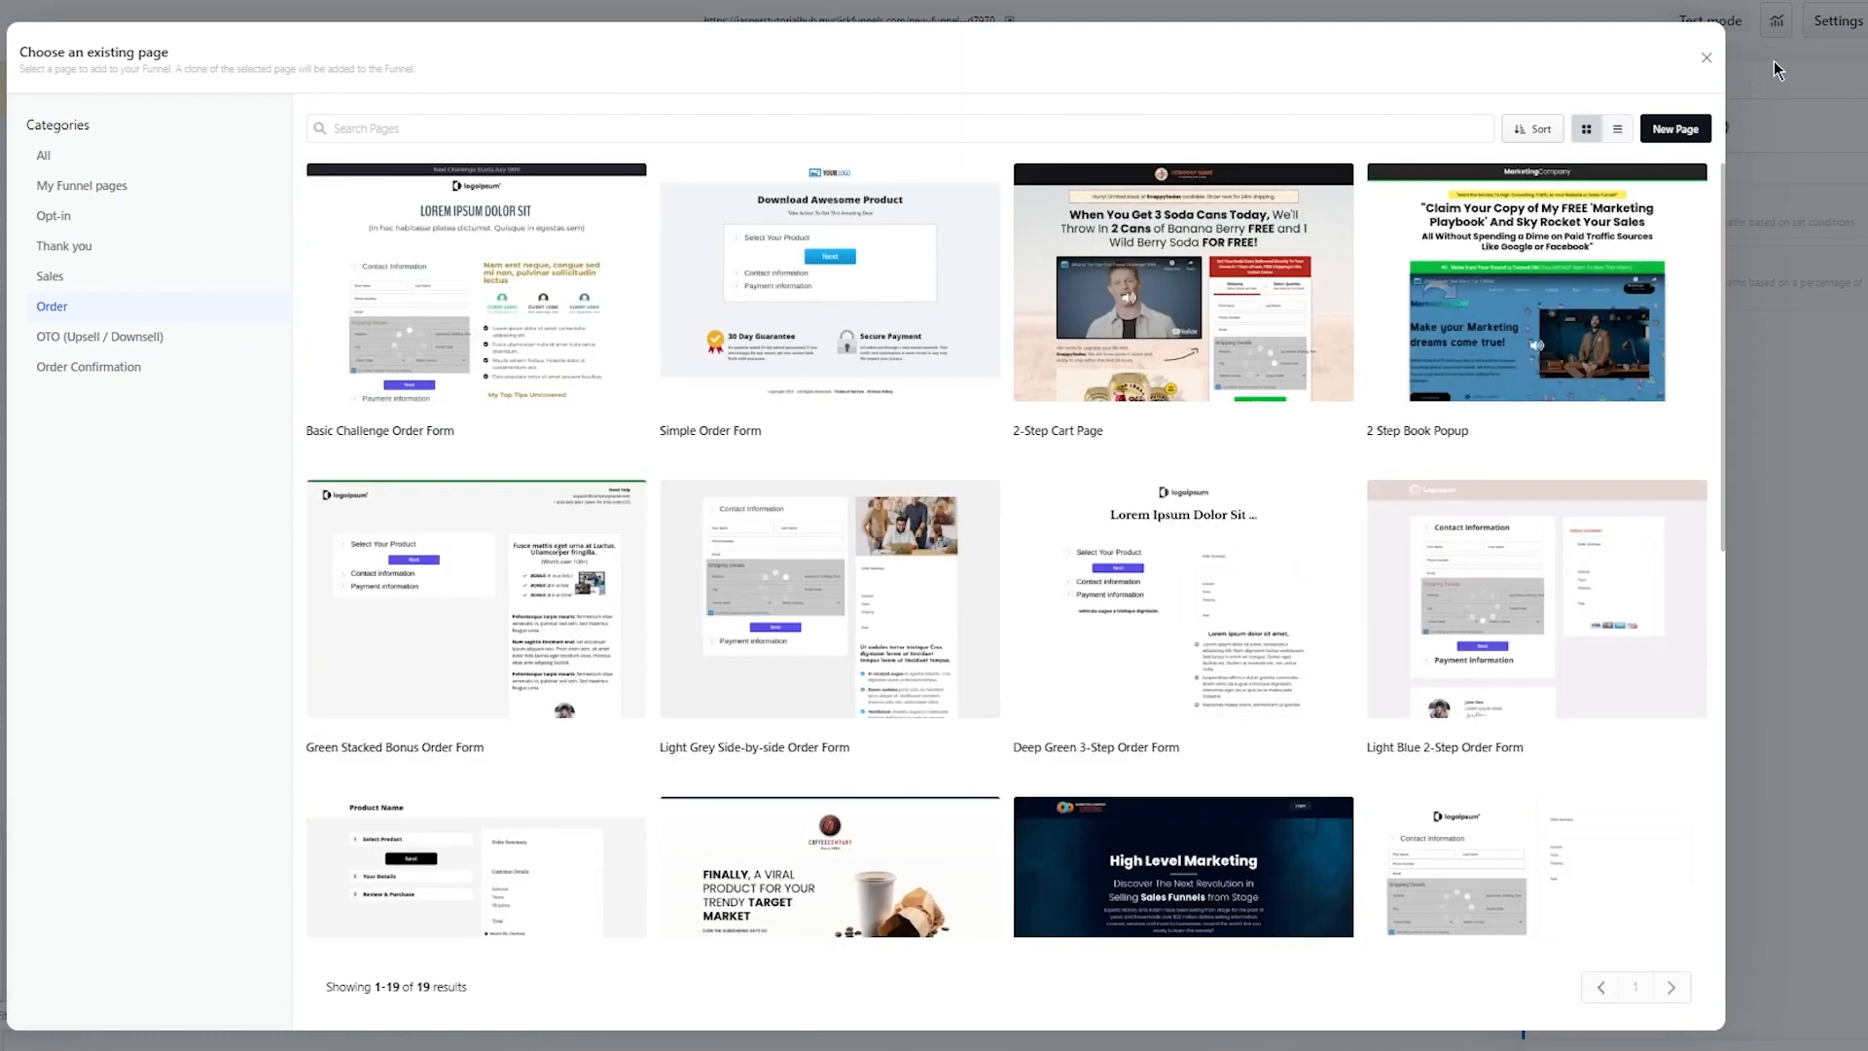
left_click(1705, 58)
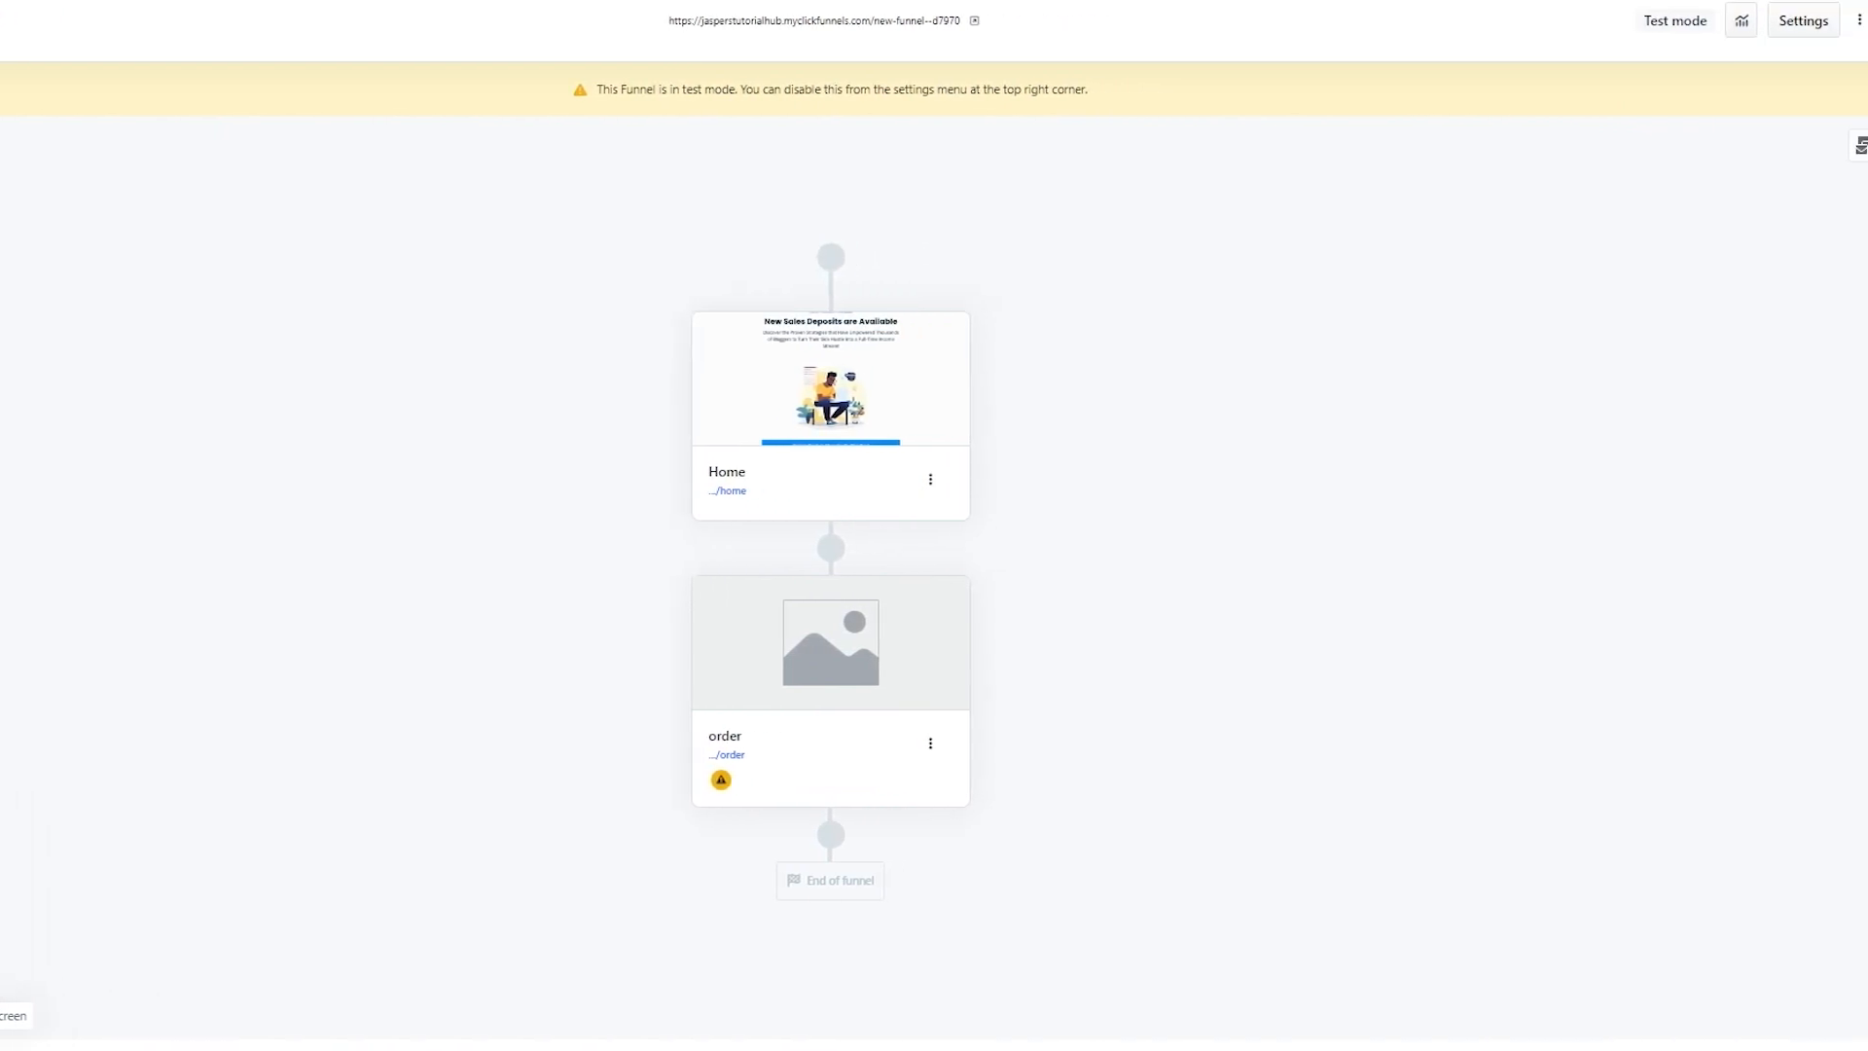
- Show the funnel's statistics and review them for the whole funnel and for the Home and order steps
left_click(1746, 29)
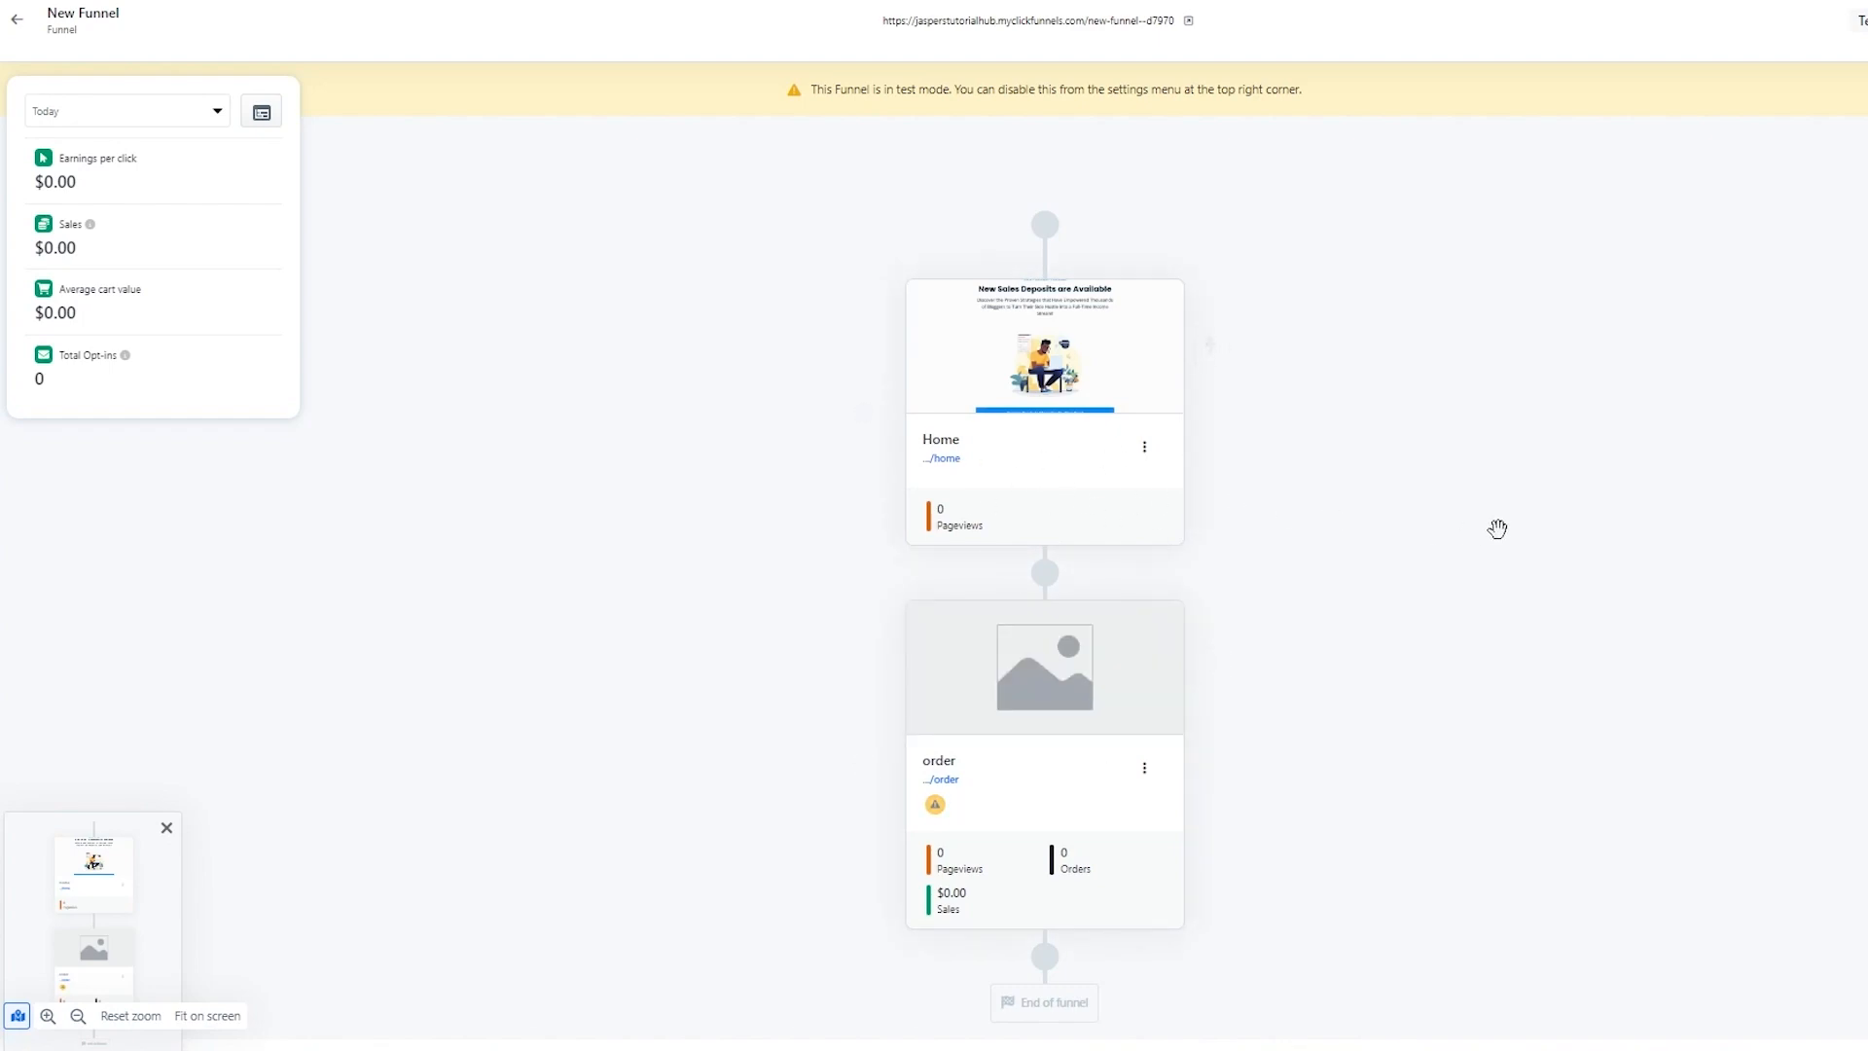
mouse_move(1018, 401)
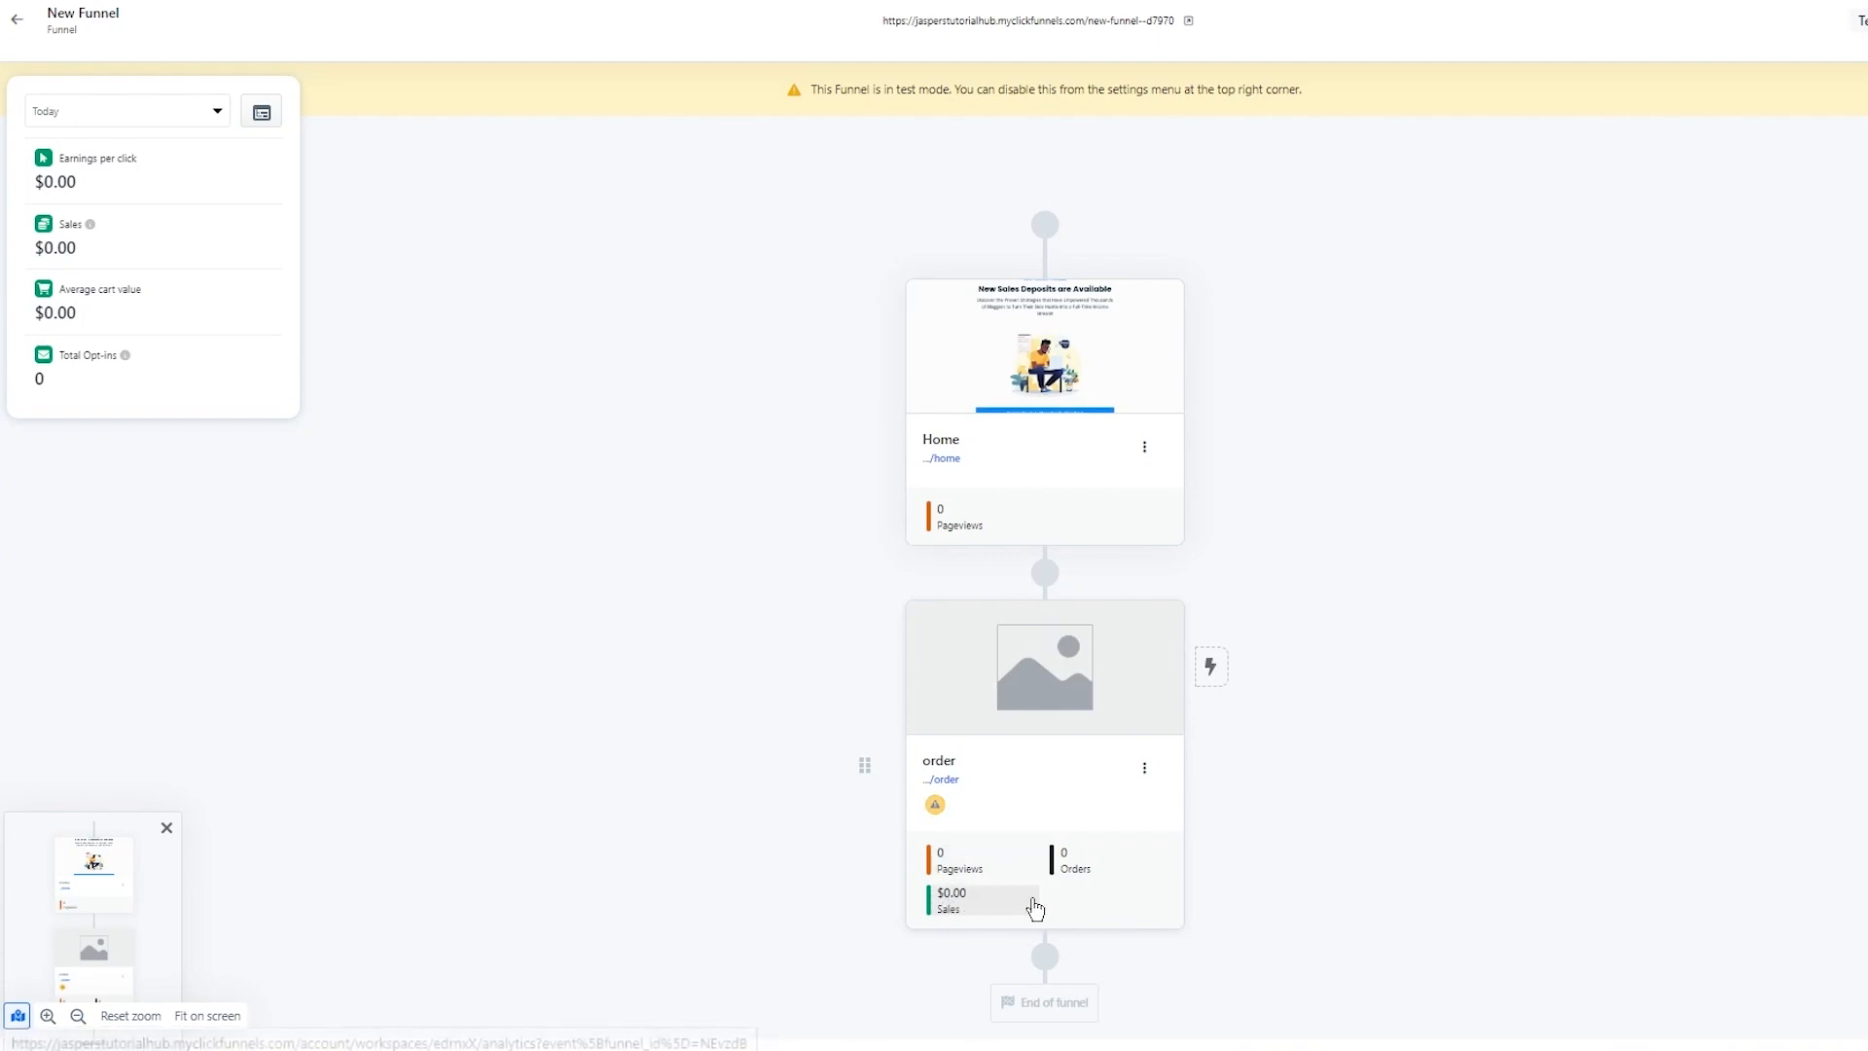
left_click(77, 1019)
left_click(77, 1021)
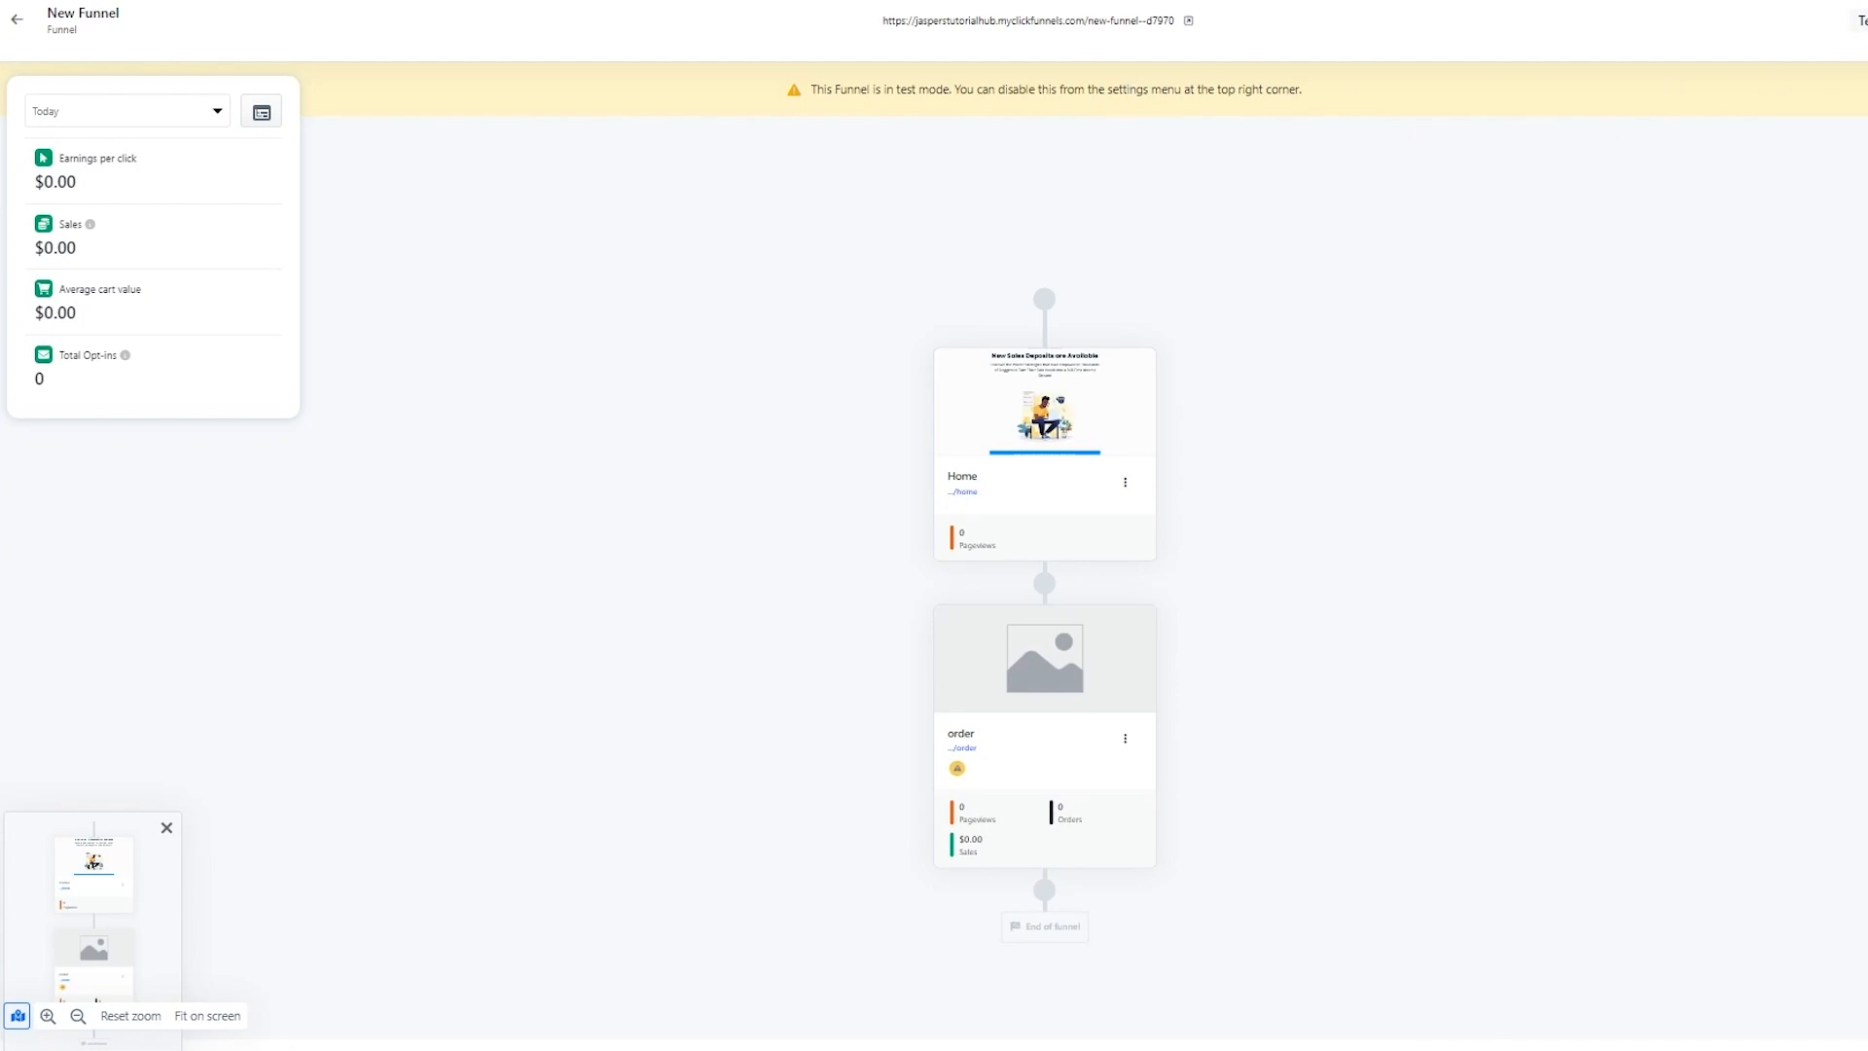
- Generate a share link from the funnel's settings with the public name New Funnel and the category Generate Leads
left_click(1802, 21)
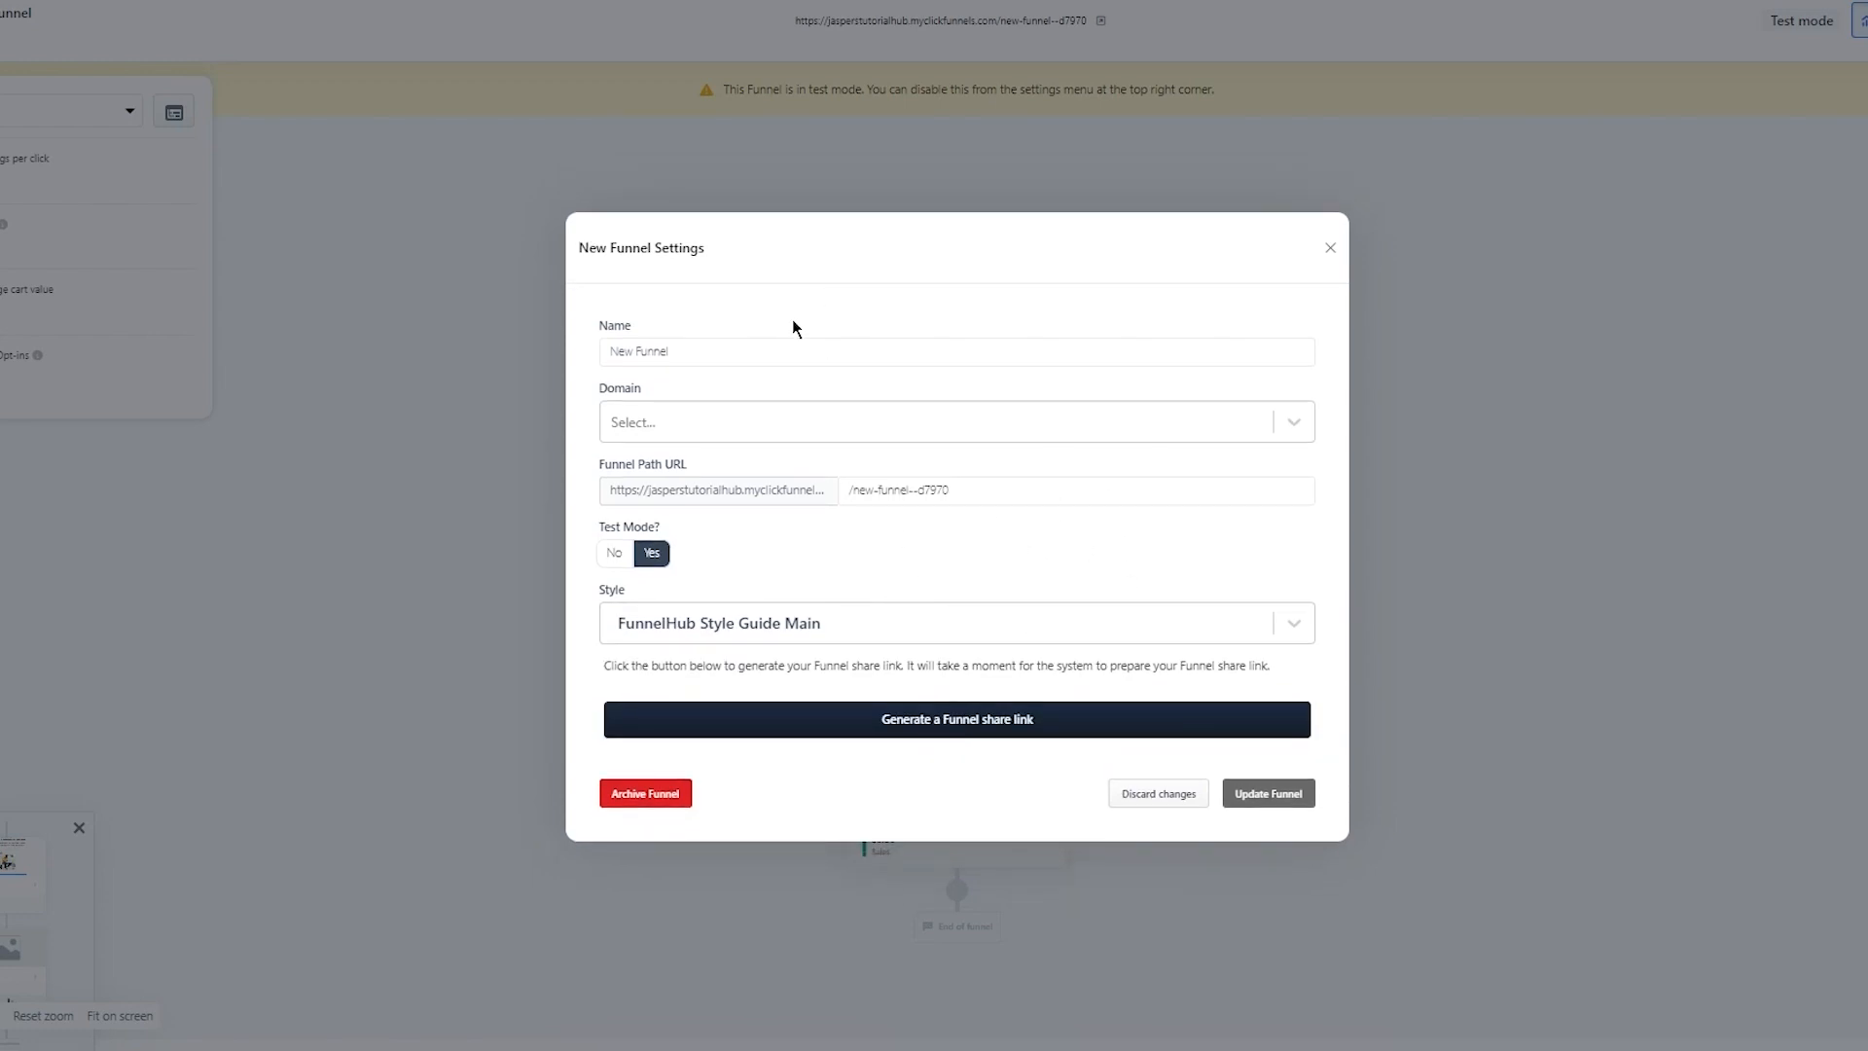
left_click(944, 725)
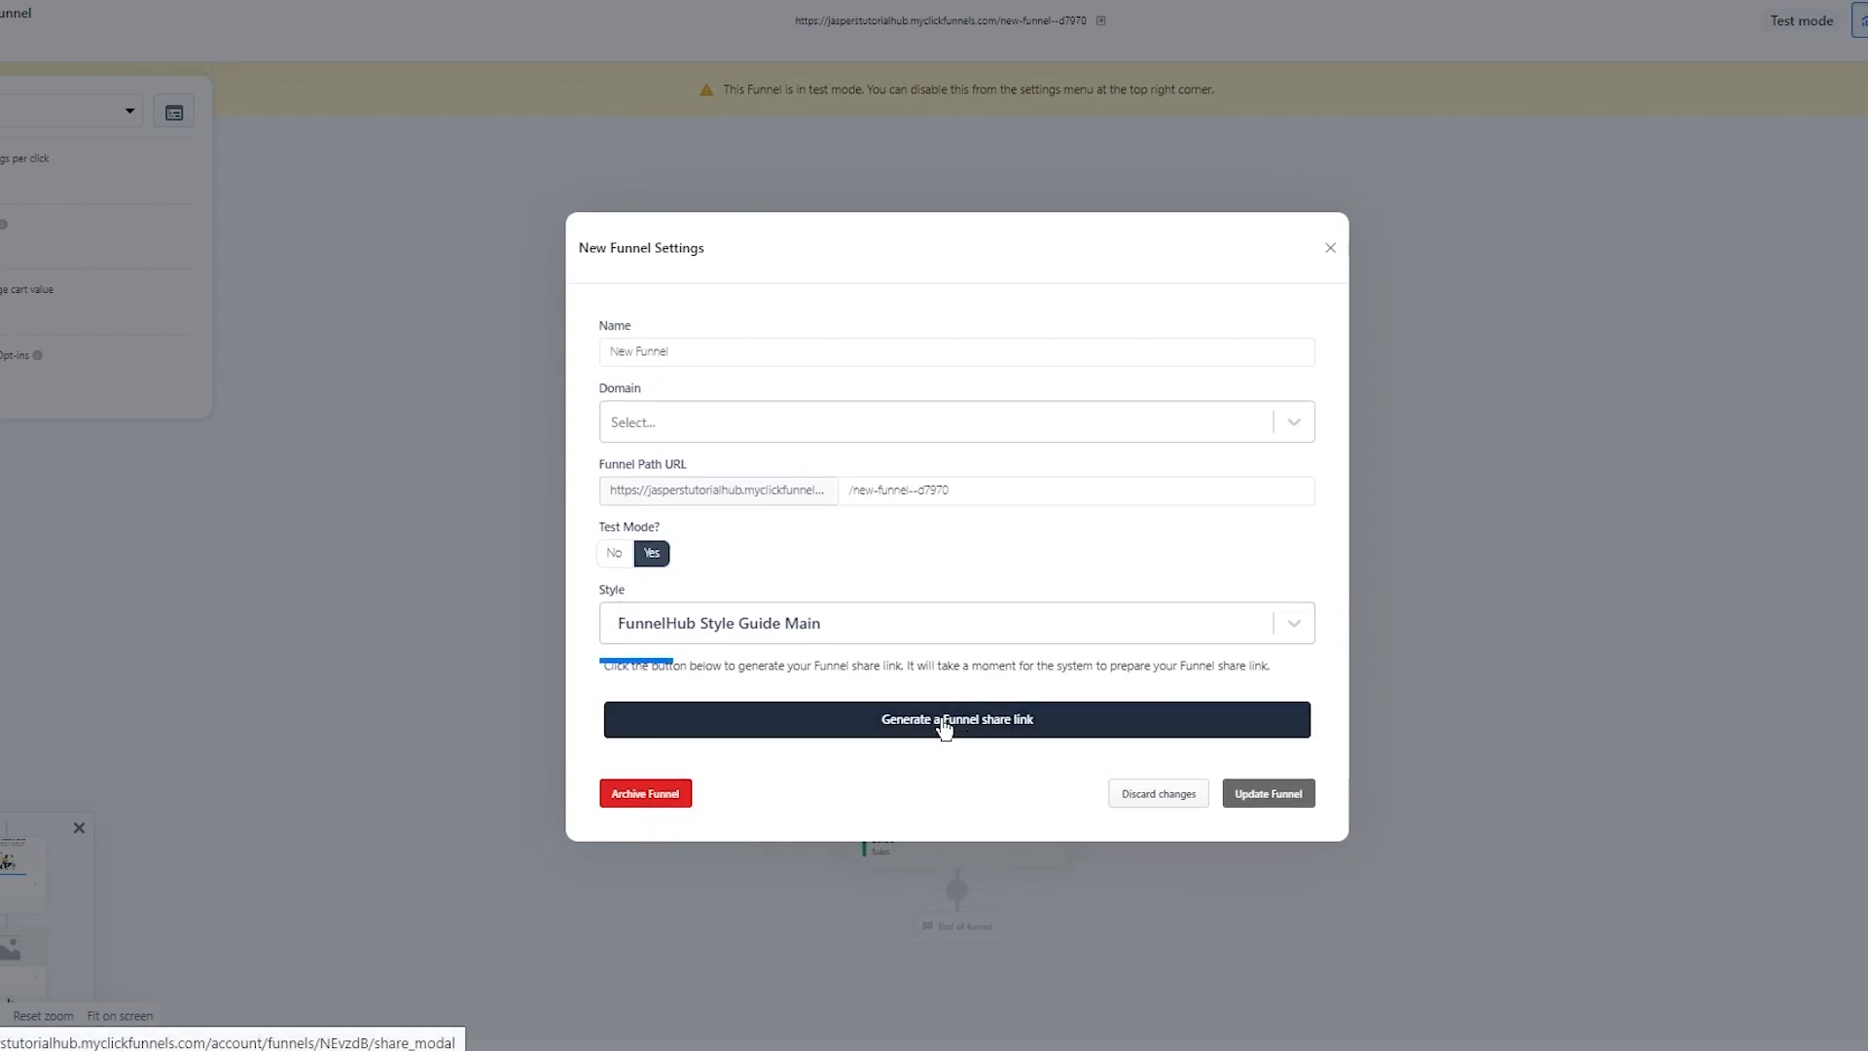
left_click(894, 660)
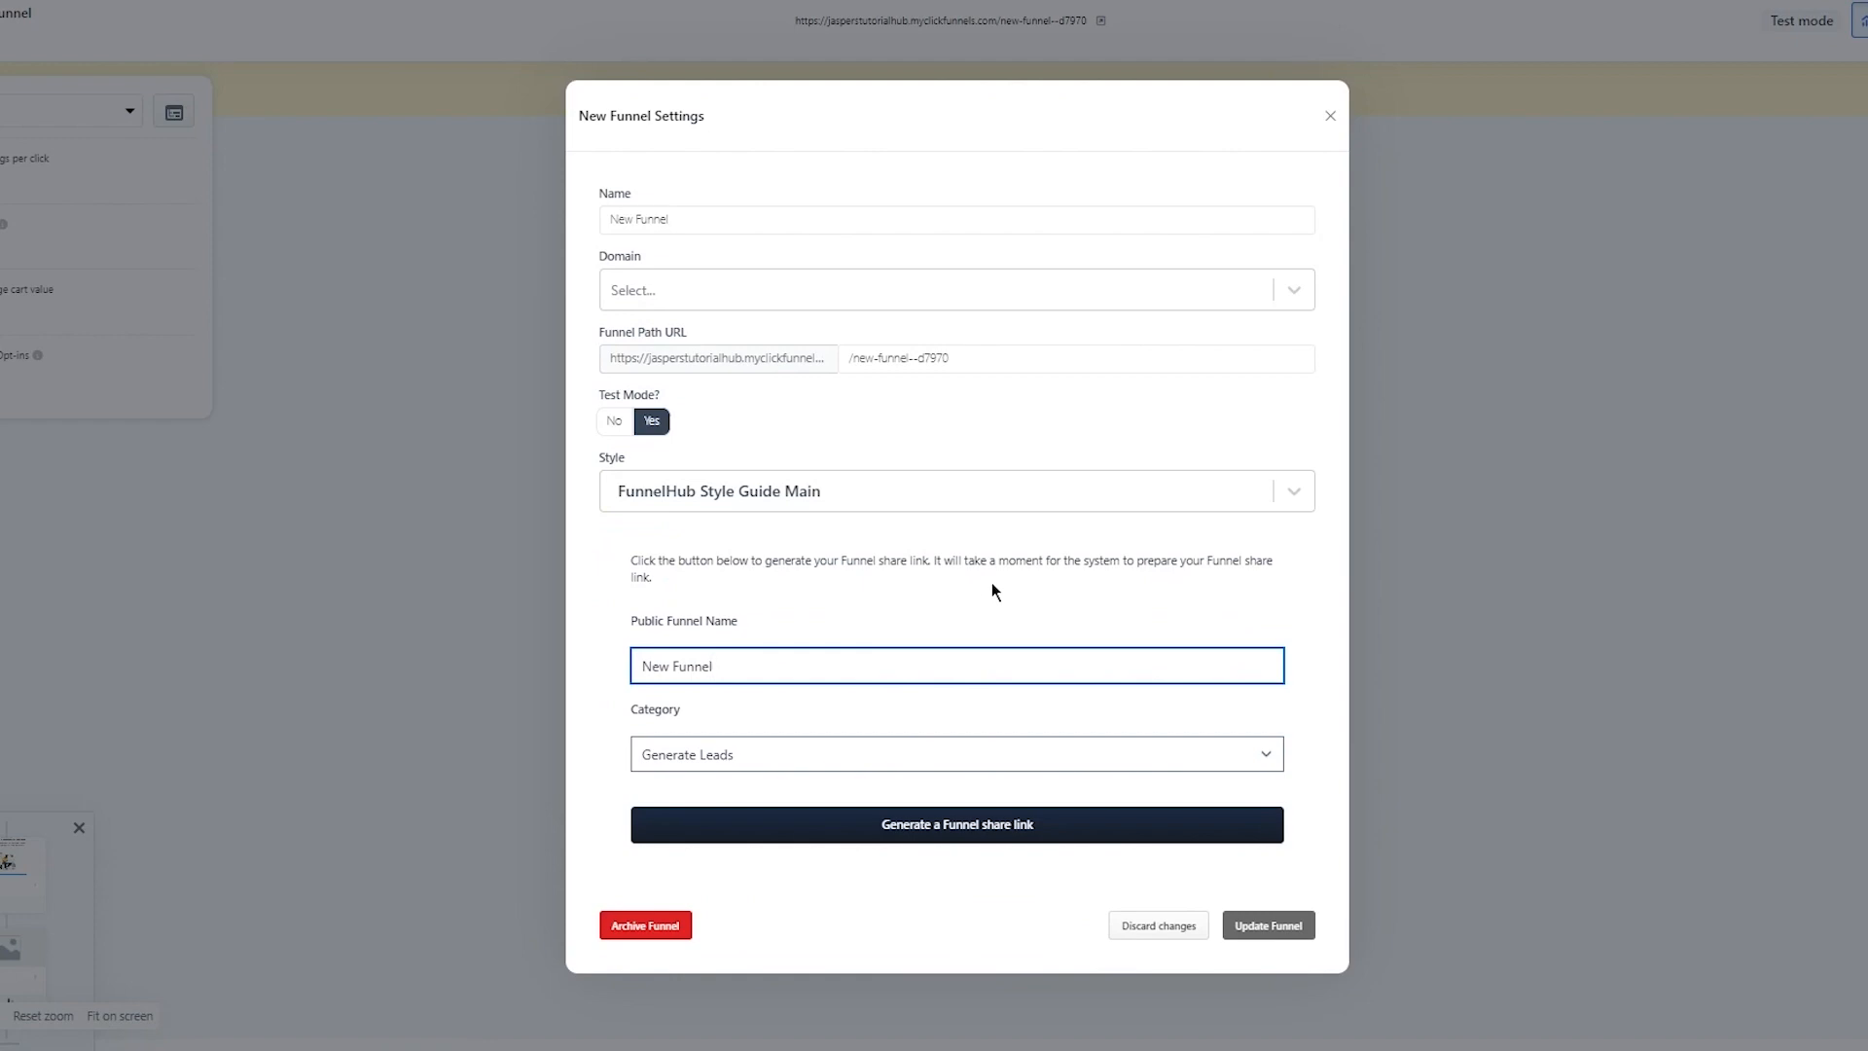
left_click(961, 833)
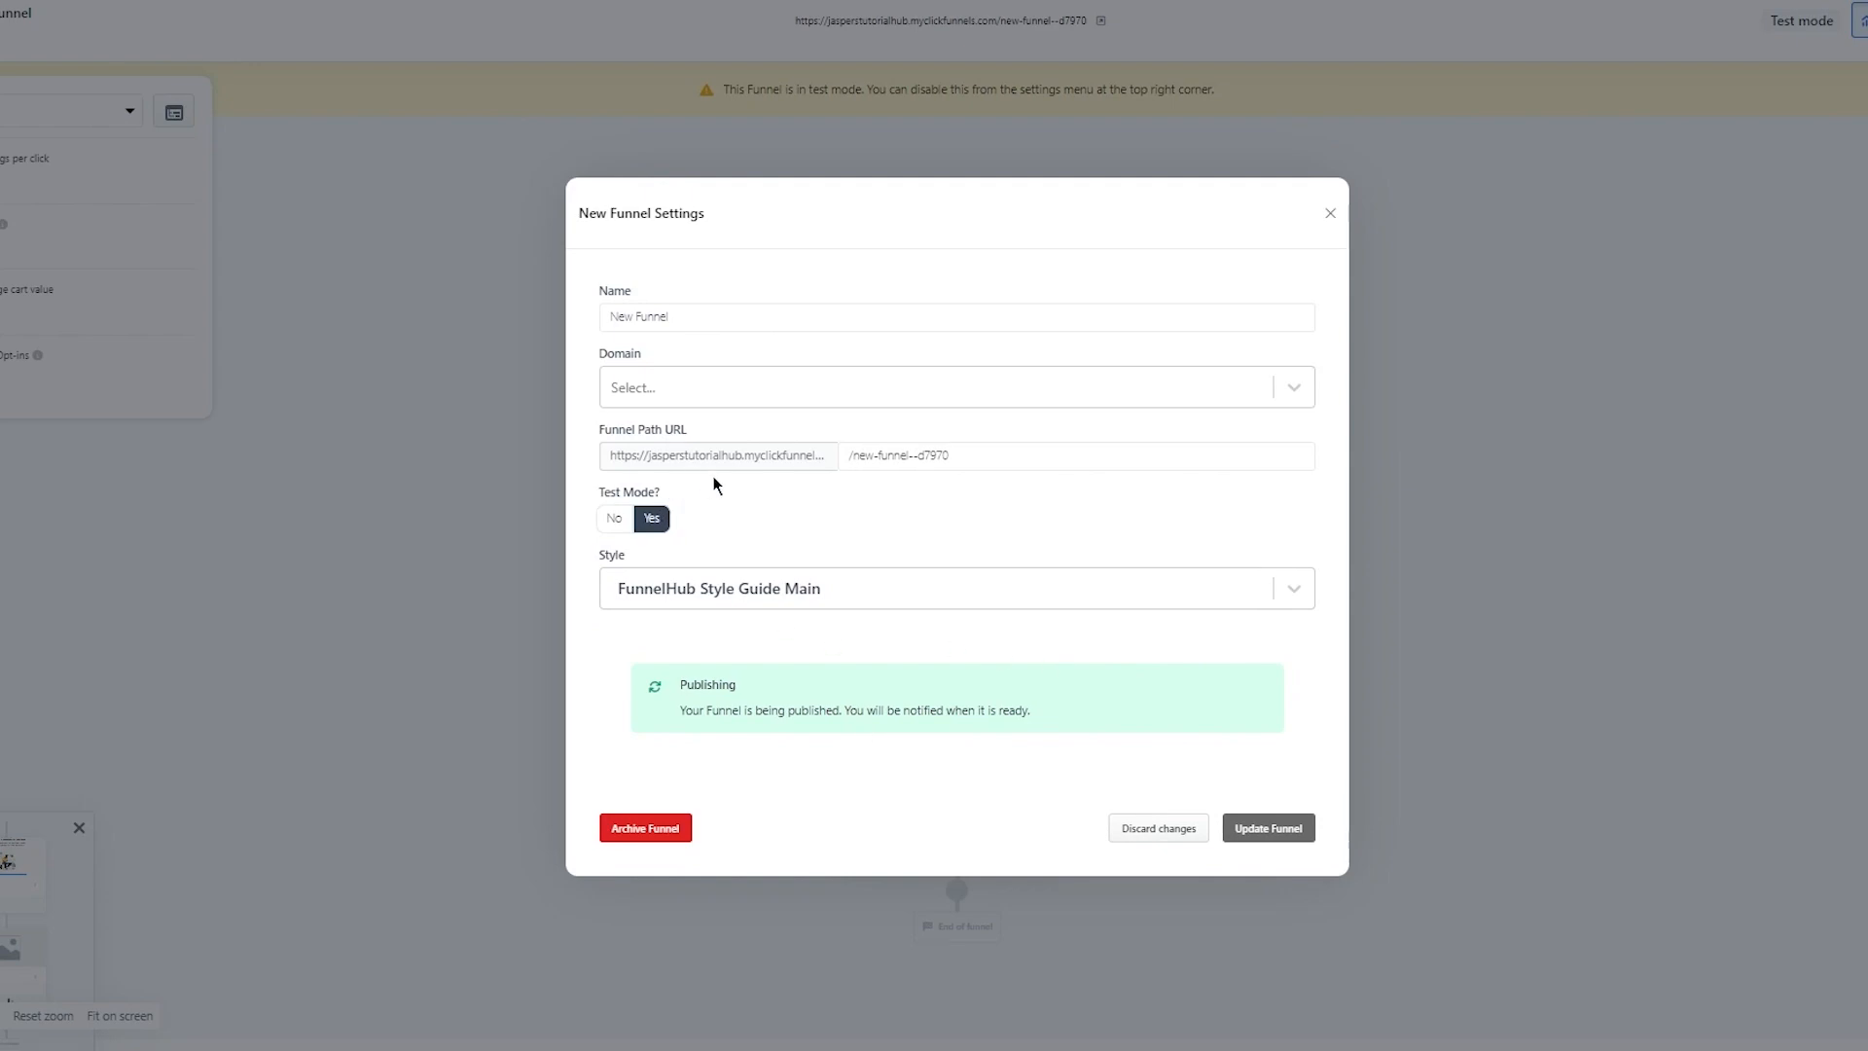
- Turn off the funnel's test mode and update the funnel with the changed setting
left_click_drag(953, 455, 775, 468)
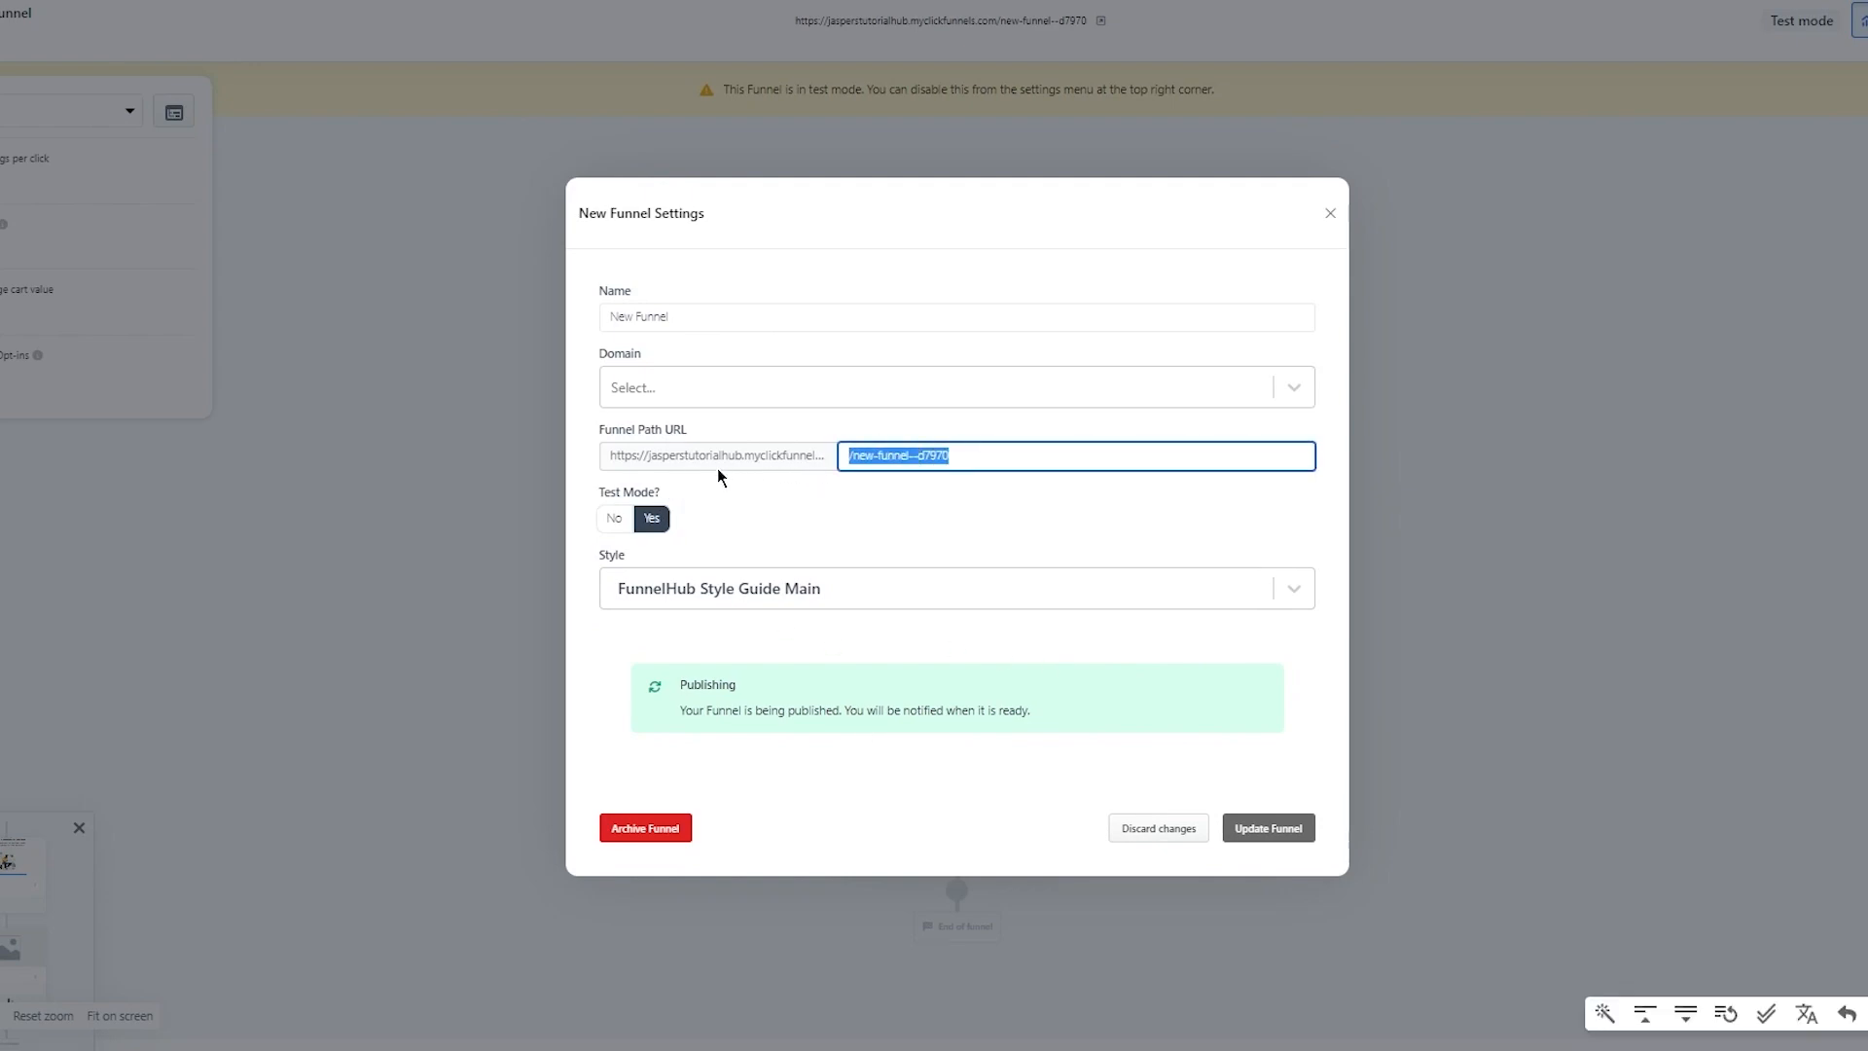
left_click(745, 455)
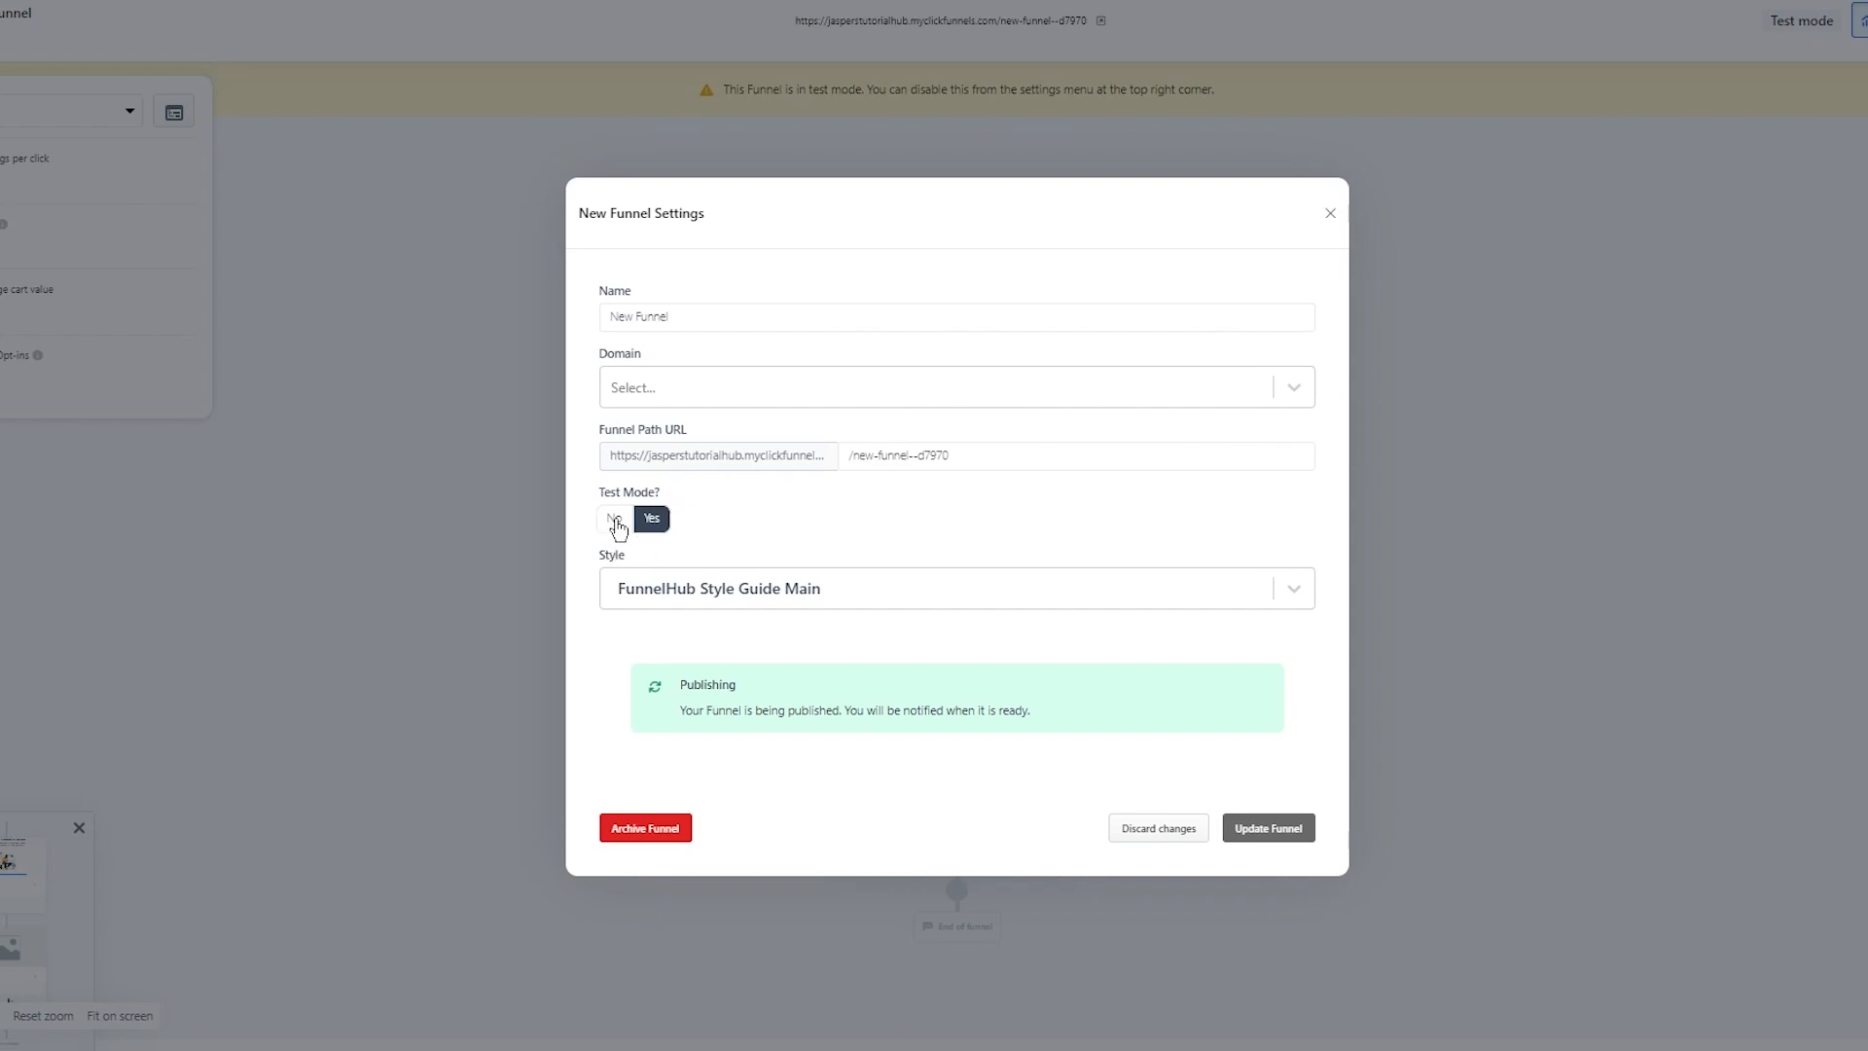
left_click(615, 521)
left_click(1240, 830)
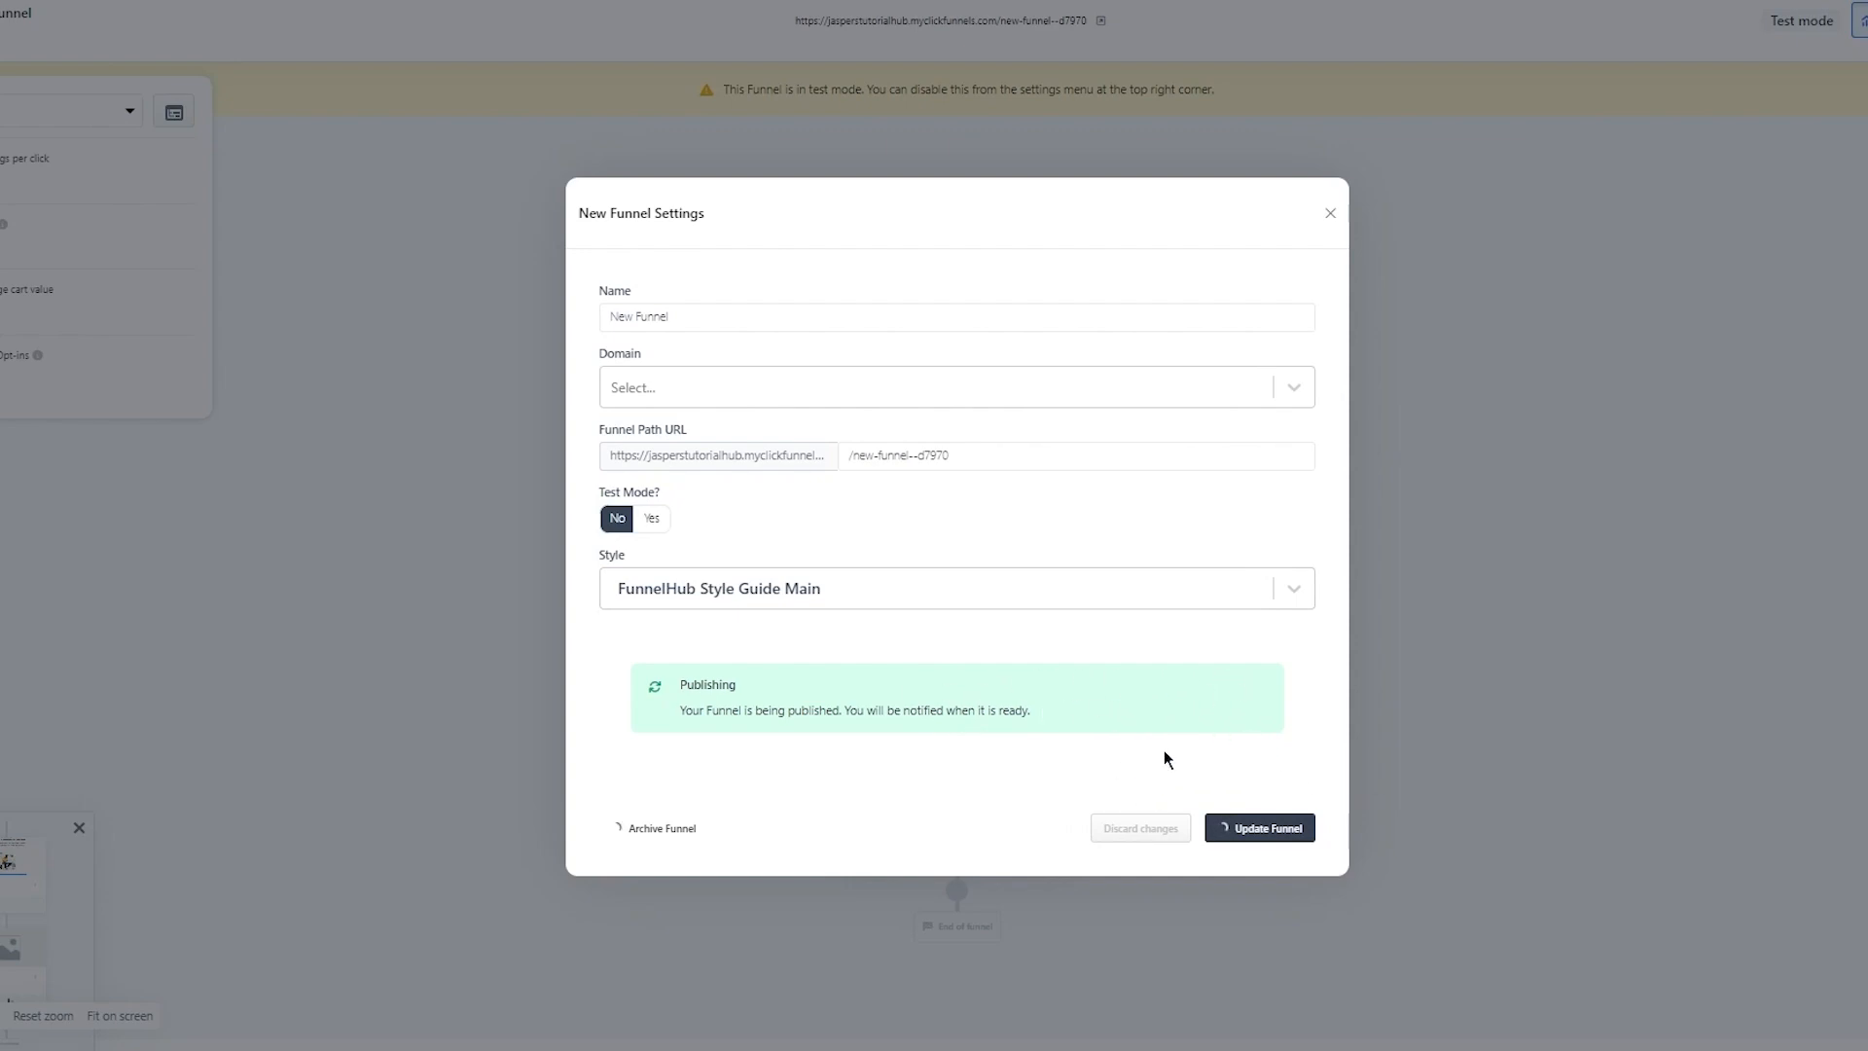
left_click_drag(850, 715, 1129, 713)
left_click(1035, 720)
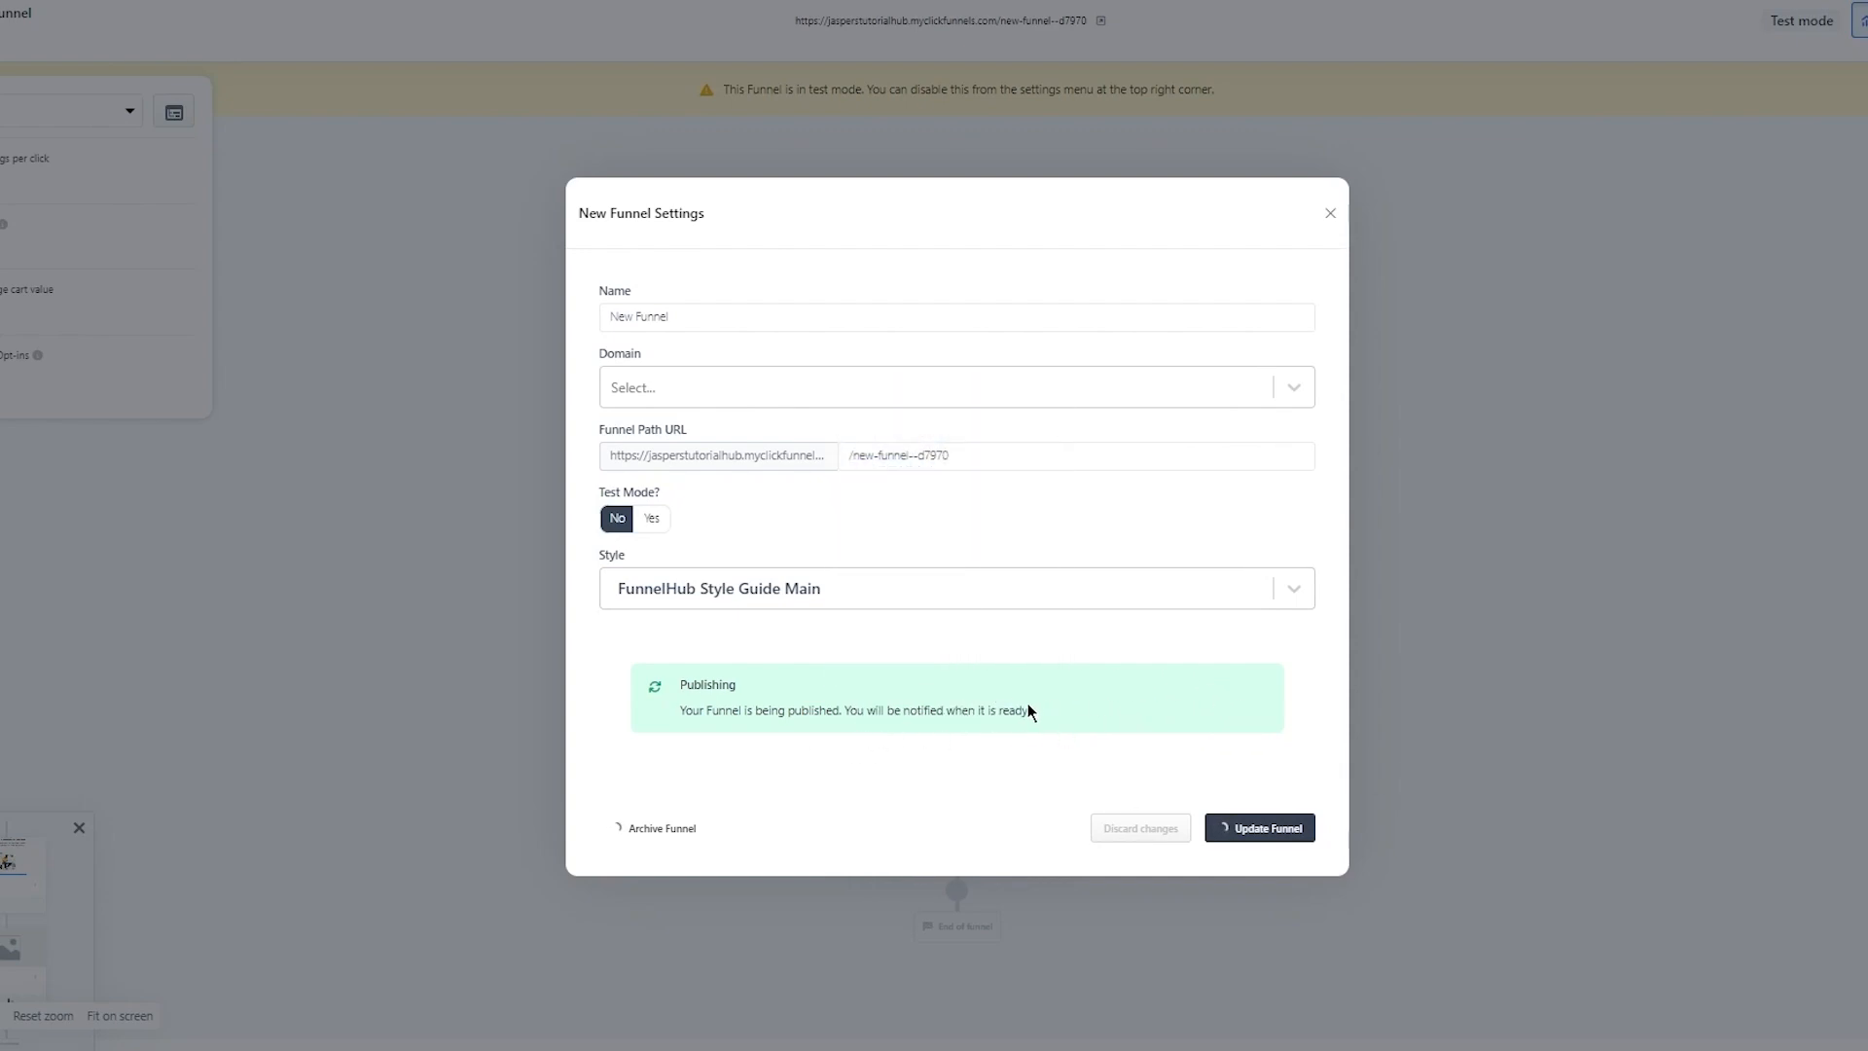